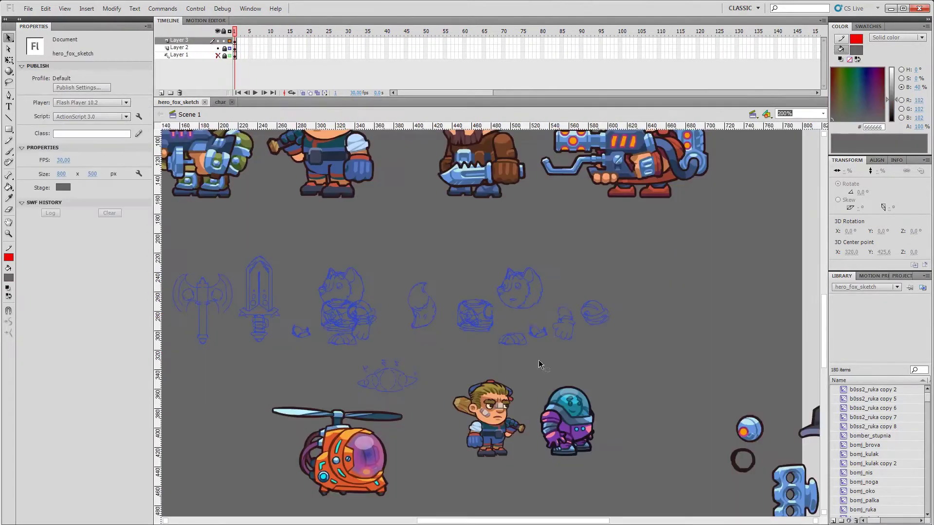
Sample the dark brown outline colour #2C1717 from the existing artwork as the fill colour.
{"action": "scroll", "coordinate": [576, 313], "scroll_direction": "up", "scroll_amount": 3}
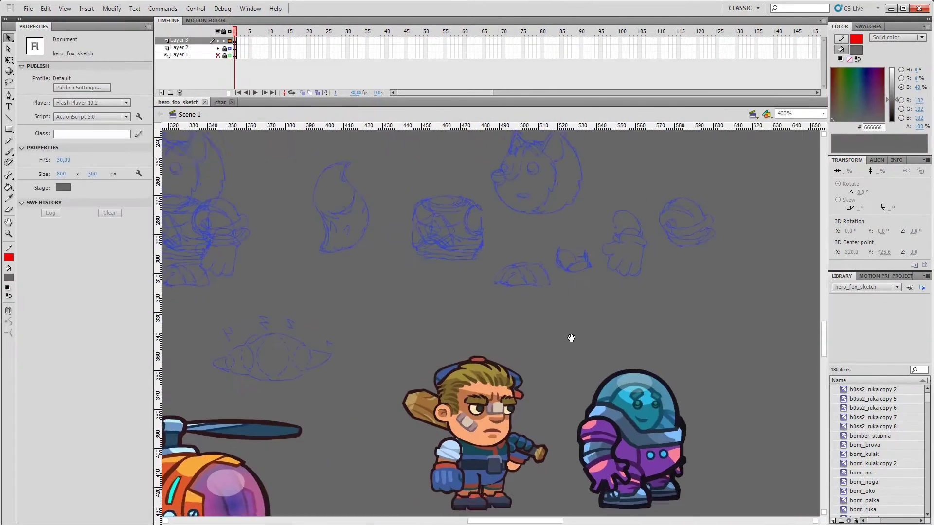
{"action": "scroll", "coordinate": [649, 334], "scroll_direction": "left", "scroll_amount": 5}
{"action": "scroll", "coordinate": [626, 323], "scroll_direction": "down", "scroll_amount": 3}
{"action": "left_click", "coordinate": [8, 278]}
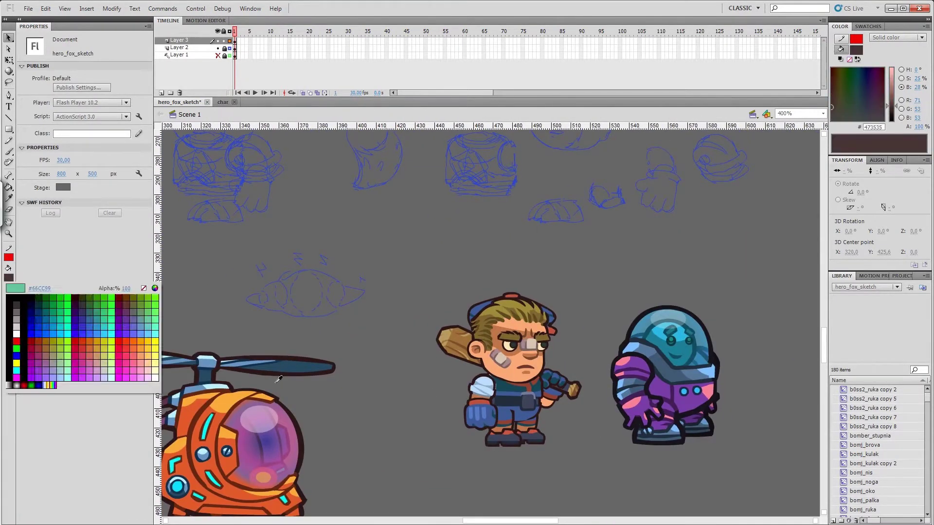
{"action": "left_click", "coordinate": [339, 311]}
In a new group, brush the jagged outline of the fox head over the sketch and save the document.
{"action": "scroll", "coordinate": [423, 348], "scroll_direction": "up", "scroll_amount": 3}
{"action": "double_click", "coordinate": [480, 300]}
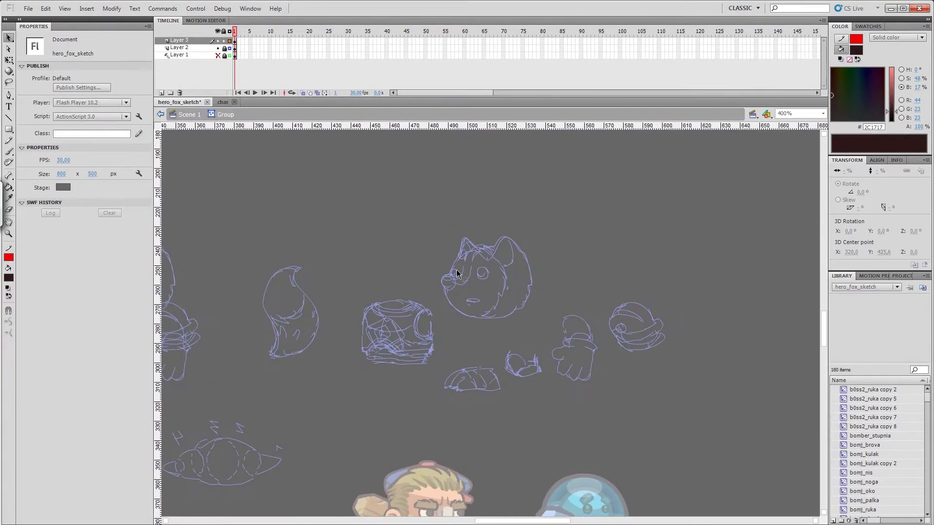
{"action": "key", "text": "b"}
{"action": "scroll", "coordinate": [427, 243], "scroll_direction": "right", "scroll_amount": 3}
{"action": "scroll", "coordinate": [419, 237], "scroll_direction": "down", "scroll_amount": 1}
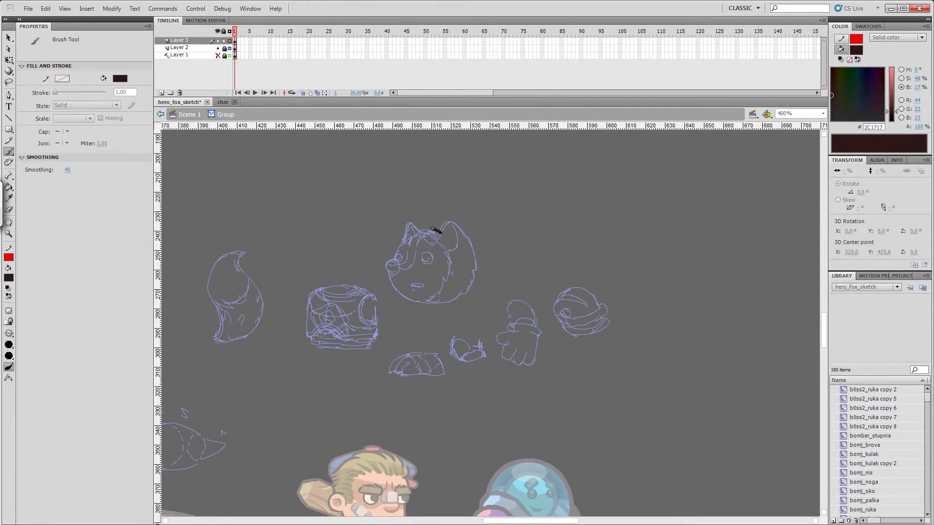
{"action": "key", "text": "ctrl+s"}
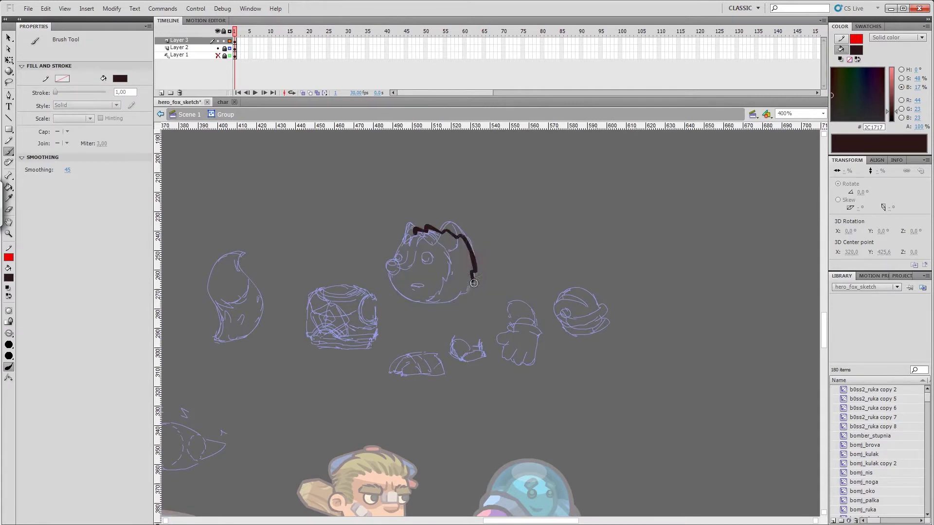
{"action": "key", "text": "ctrl+s"}
Clean up the head outline and brush the muzzle stripe and the jagged cheek fur line inside it.
{"action": "key", "text": "e"}
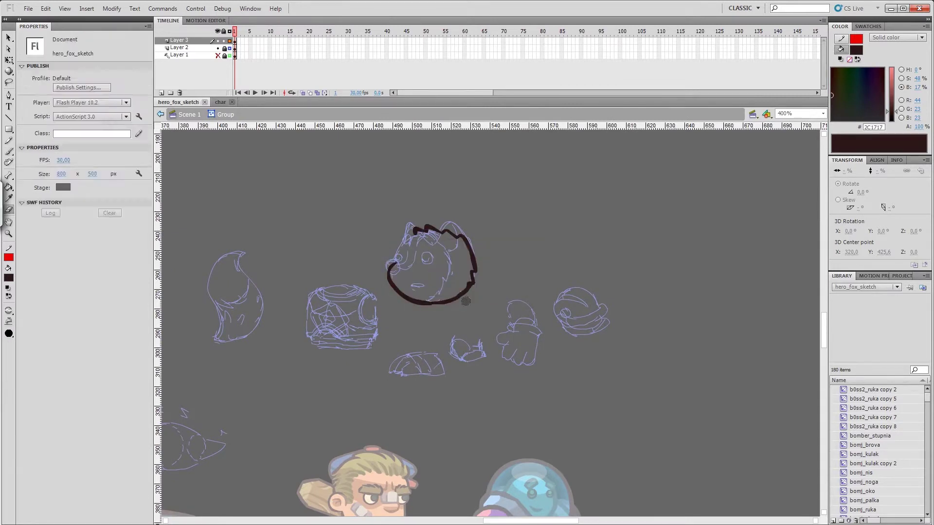
{"action": "key", "text": "b"}
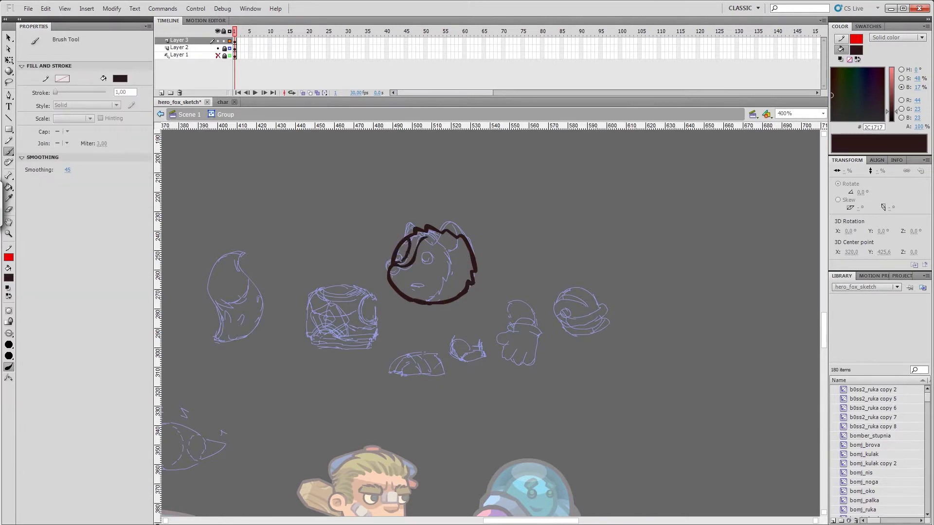
{"action": "left_click_drag", "start_coordinate": [399, 261], "coordinate": [430, 236]}
{"action": "key", "text": "ctrl+s"}
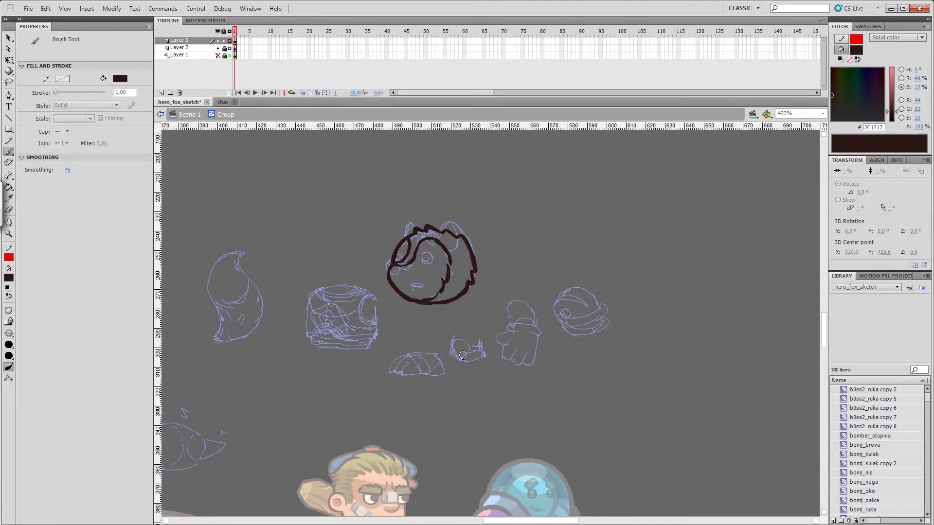
{"action": "scroll", "coordinate": [463, 356], "scroll_direction": "down", "scroll_amount": 3}
{"action": "scroll", "coordinate": [463, 356], "scroll_direction": "up", "scroll_amount": 3}
{"action": "key", "text": "e"}
{"action": "key", "text": "b"}
{"action": "key", "text": "v"}
{"action": "key", "text": "b"}
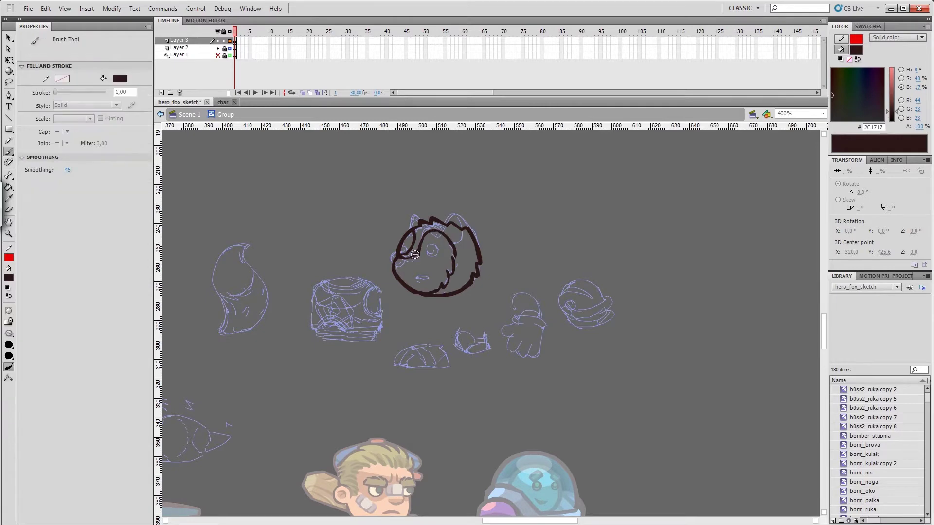
{"action": "key", "text": "v"}
{"action": "key", "text": "b"}
Brush the round nose at the tip of the muzzle as a separate group, about 10 px across.
{"action": "key", "text": "v"}
{"action": "double_click", "coordinate": [486, 238]}
{"action": "double_click", "coordinate": [396, 243]}
{"action": "key", "text": "b"}
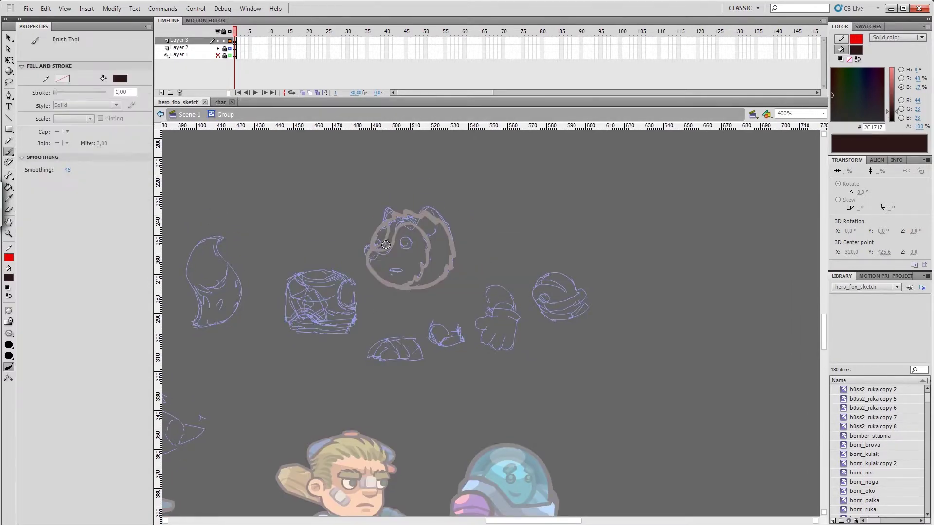
{"action": "left_click_drag", "start_coordinate": [368, 247], "coordinate": [369, 250]}
{"action": "key", "text": "v"}
{"action": "left_click", "coordinate": [370, 251]}
{"action": "key", "text": "ctrl+alt+shift+c"}
{"action": "left_click", "coordinate": [396, 349]}
{"action": "left_click_drag", "start_coordinate": [398, 343], "coordinate": [491, 286]}
{"action": "double_click", "coordinate": [525, 234]}
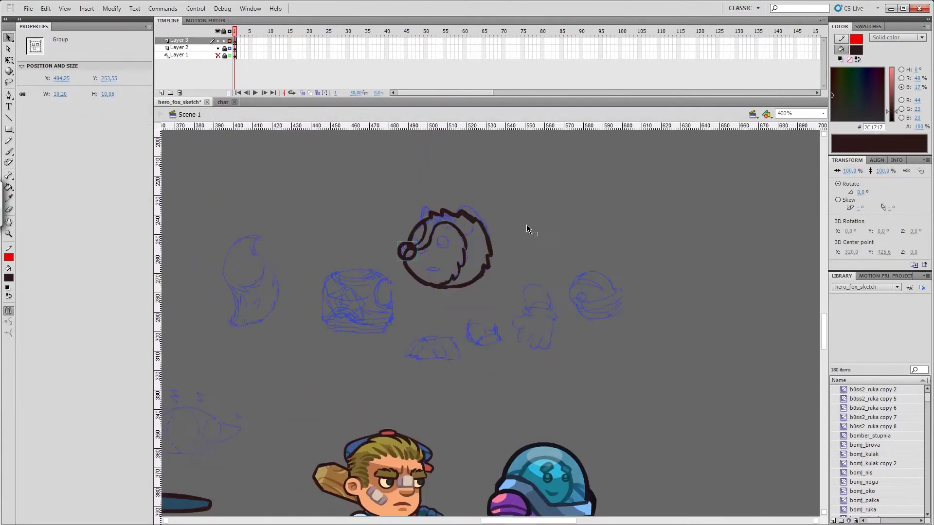
Brush the fox's near ear in its own group and rework its inner fur line with the eraser and brush.
{"action": "double_click", "coordinate": [504, 238]}
{"action": "key", "text": "b"}
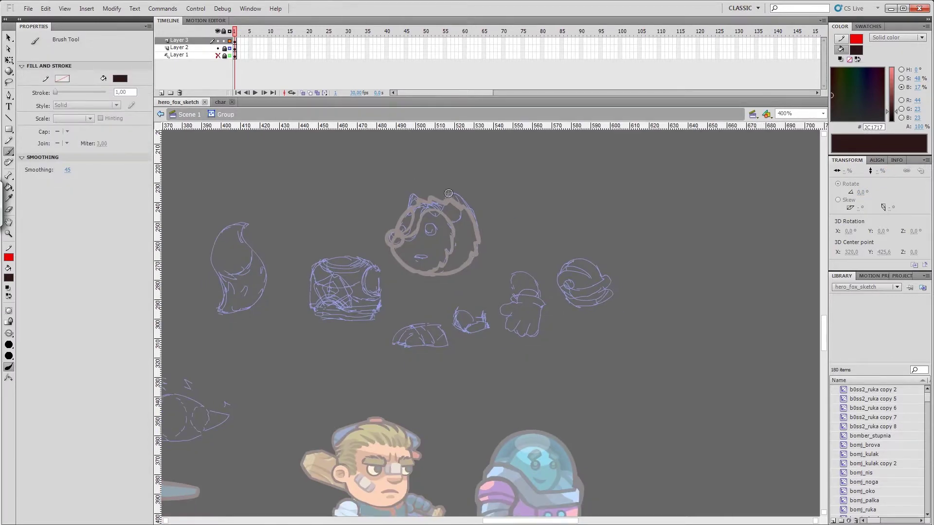
{"action": "key", "text": "ctrl+s"}
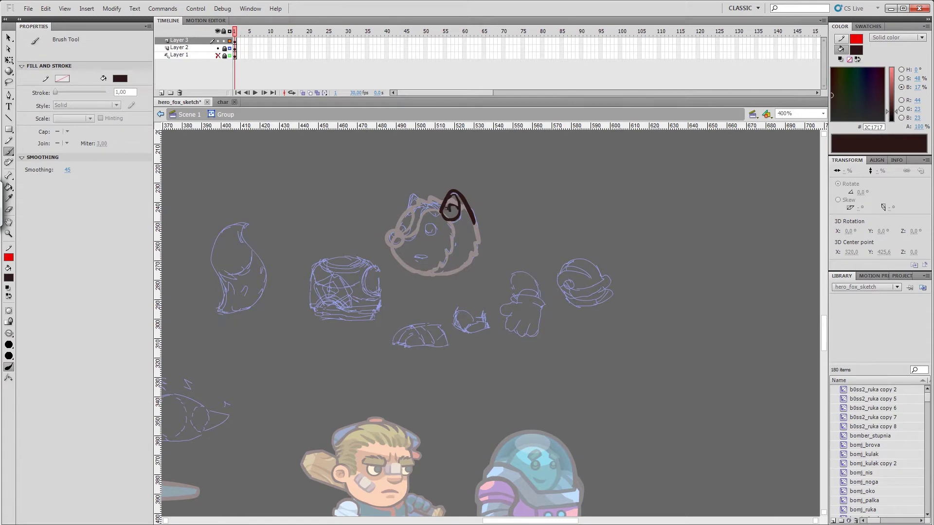
{"action": "key", "text": "e"}
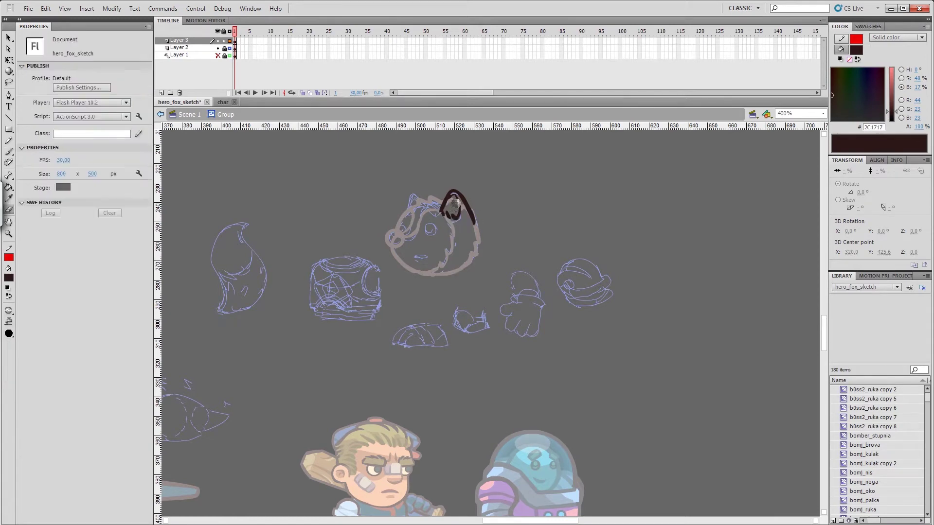
{"action": "mouse_move", "coordinate": [453, 200]}
{"action": "left_mouse_down"}
{"action": "mouse_move", "coordinate": [540, 185]}
{"action": "mouse_move", "coordinate": [445, 218]}
{"action": "left_mouse_up"}
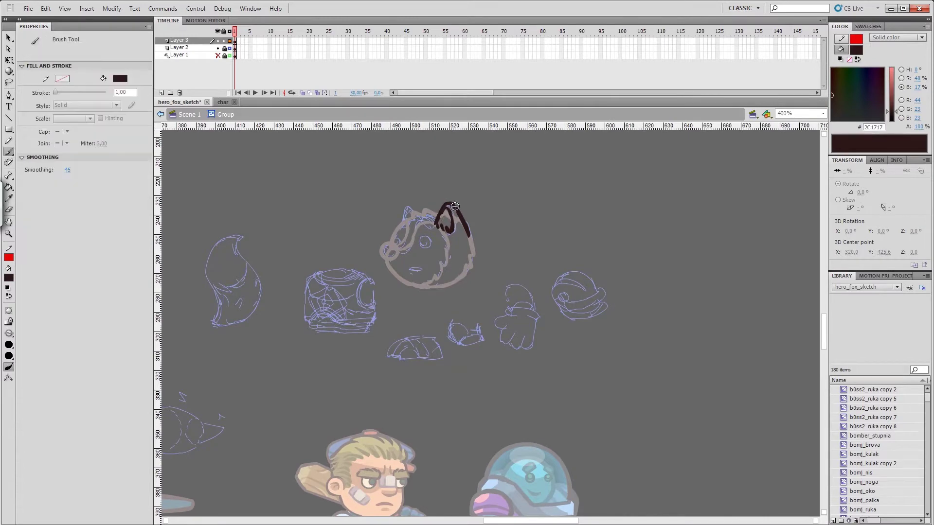
{"action": "key", "text": "b"}
{"action": "mouse_move", "coordinate": [466, 237]}
{"action": "left_mouse_down"}
{"action": "mouse_move", "coordinate": [420, 203]}
{"action": "mouse_move", "coordinate": [410, 250]}
{"action": "mouse_move", "coordinate": [381, 267]}
{"action": "mouse_move", "coordinate": [430, 273]}
{"action": "left_mouse_up"}
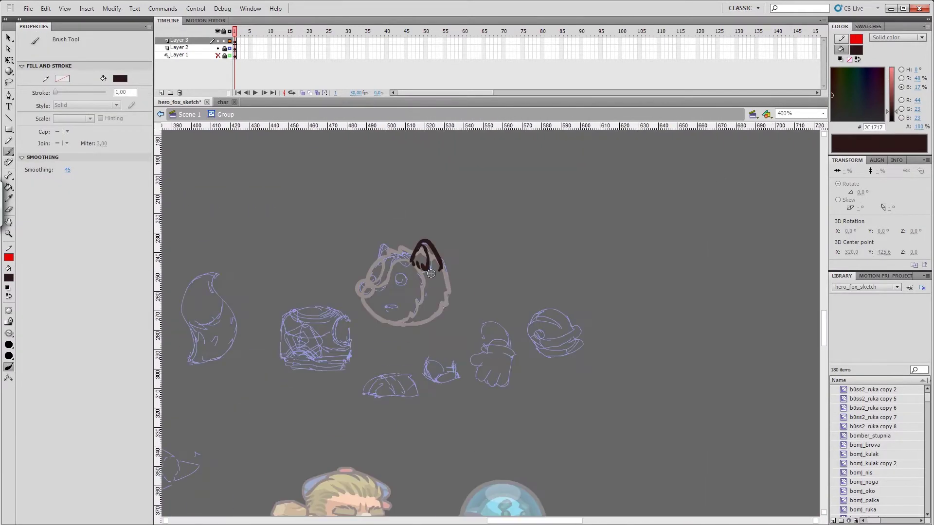
Convert the ear group to a movie clip symbol named fox_vuho.
{"action": "key", "text": "v"}
{"action": "double_click", "coordinate": [454, 255]}
{"action": "key", "text": "F8"}
{"action": "type", "text": "fox_v"}
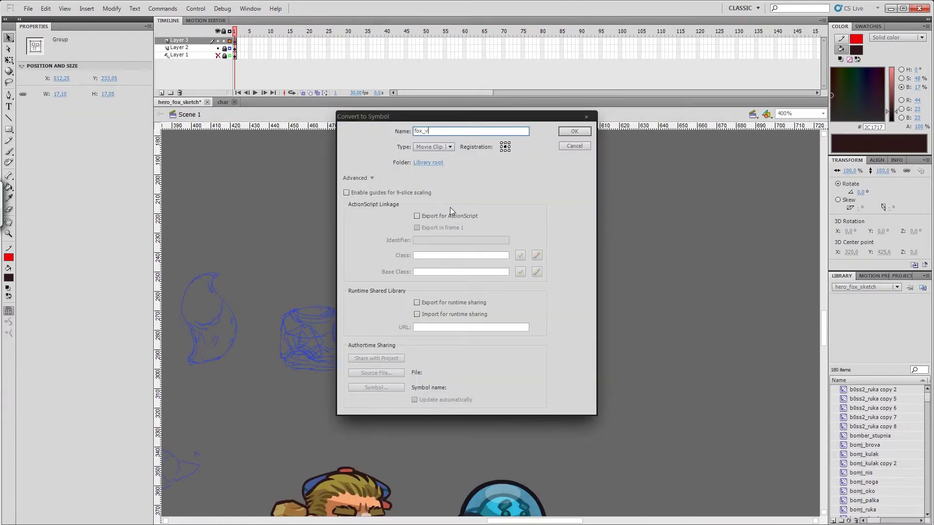
{"action": "key", "text": "Return"}
Place a second copy of the ear symbol over the far ear of the sketch, scaled to 95%.
{"action": "key", "text": "q"}
{"action": "left_click", "coordinate": [491, 246]}
{"action": "key", "text": "ctrl+z"}
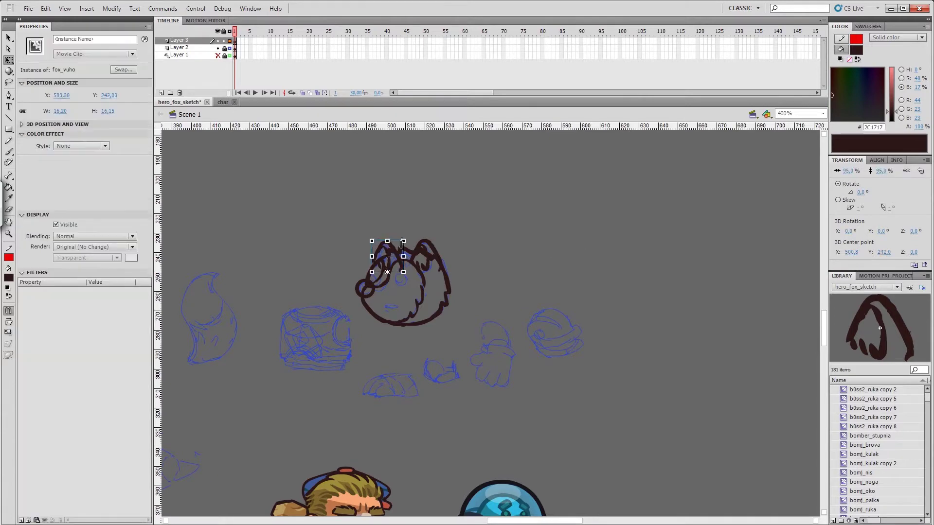
Display the Layer 2 sketch in full colour instead of as outlines.
{"action": "key", "text": "ctrl+k"}
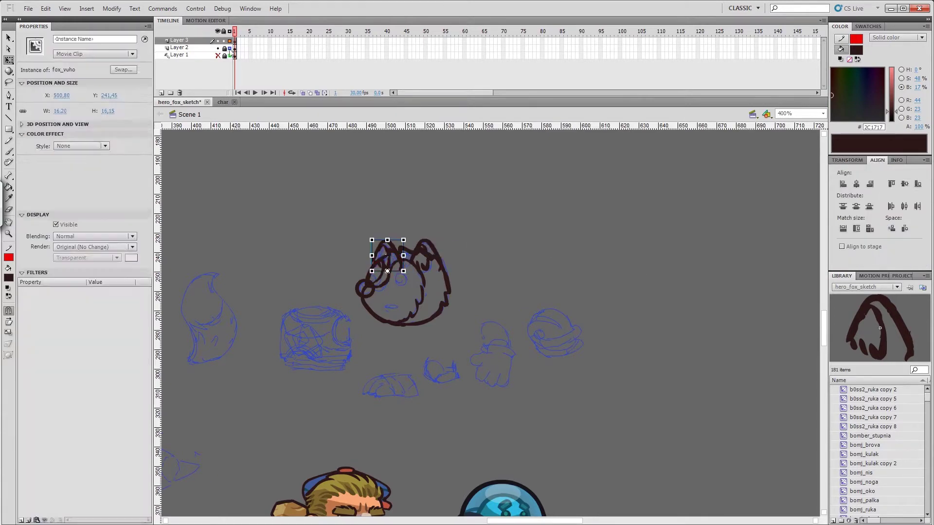
{"action": "left_click", "coordinate": [230, 49]}
{"action": "left_click", "coordinate": [230, 49]}
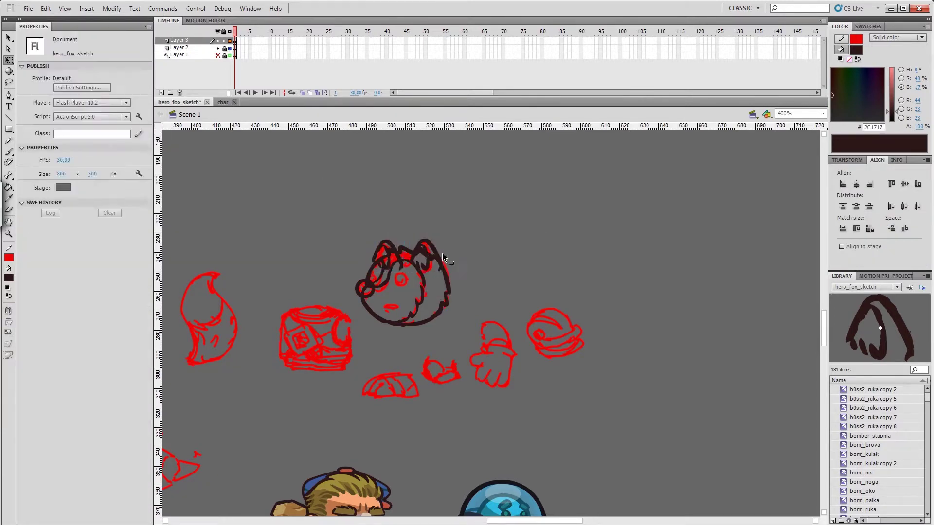
Enlarge the ear artwork inside the fox_vuho symbol to about 18.3 by 21.1 px.
{"action": "key", "text": "ctrl+e"}
{"action": "left_click", "coordinate": [479, 221]}
{"action": "key", "text": "ctrl+a"}
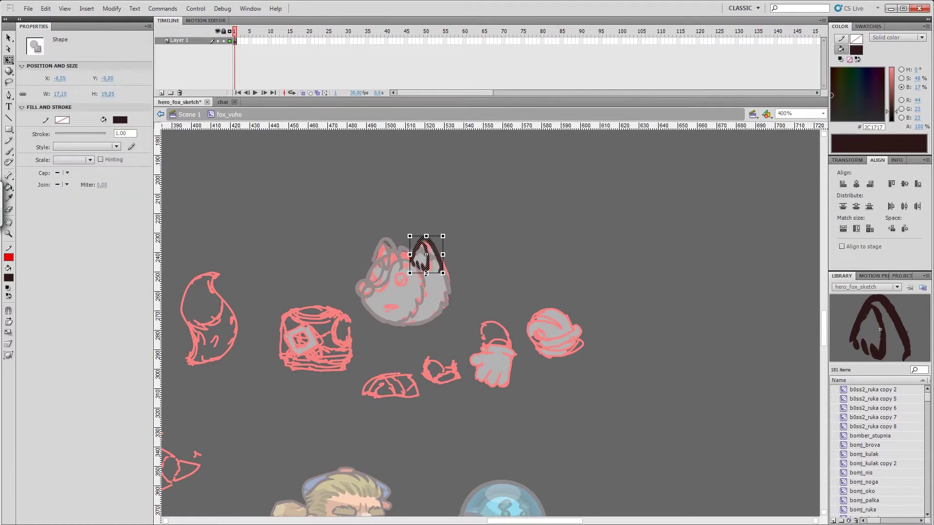
{"action": "left_click", "coordinate": [468, 237]}
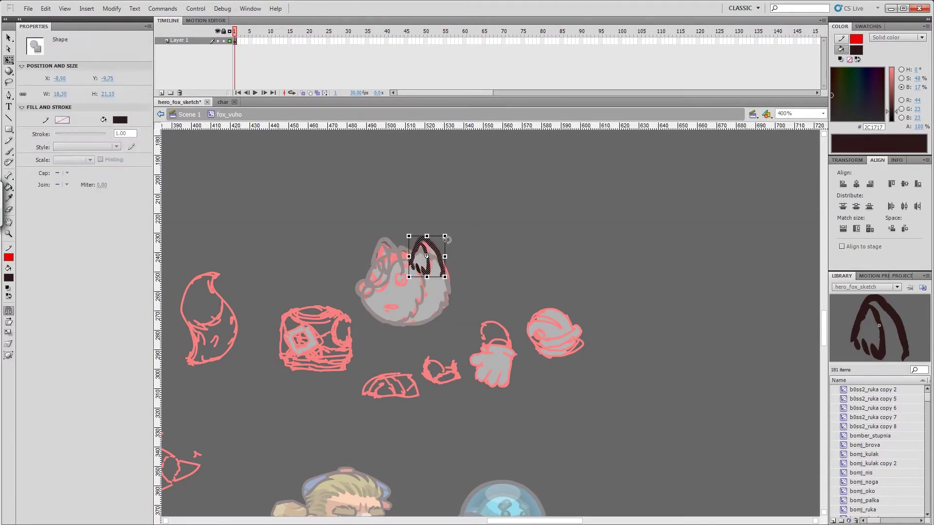
{"action": "key", "text": "ctrl+e"}
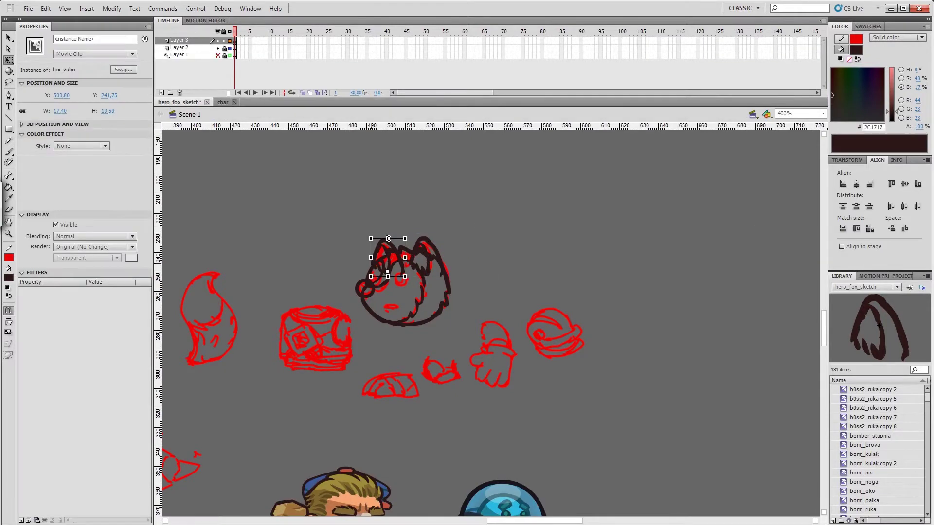
Transform the near ear instance on the head to about 18.3 by 21.85 px to match the sketch.
{"action": "double_click", "coordinate": [428, 248]}
{"action": "key", "text": "ctrl+e"}
{"action": "left_click", "coordinate": [438, 253]}
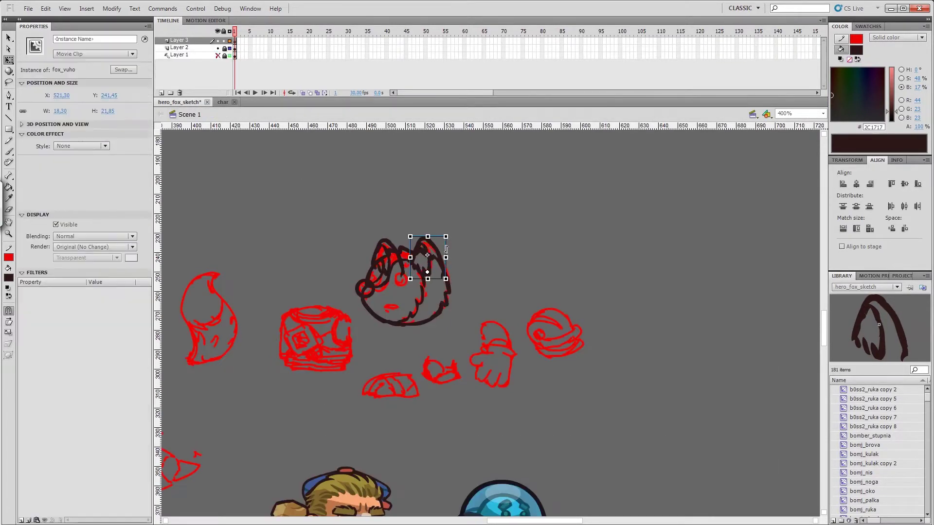
{"action": "left_click", "coordinate": [506, 272]}
{"action": "scroll", "coordinate": [516, 476], "scroll_direction": "left", "scroll_amount": 1}
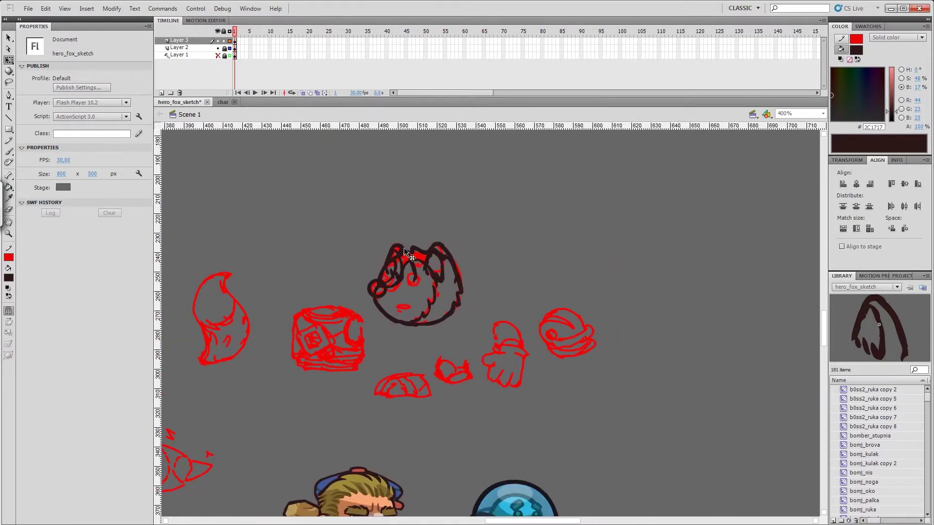
Readjust how the ear instances sit on the fox's head.
{"action": "left_click", "coordinate": [492, 248]}
{"action": "key", "text": "ctrl+t"}
{"action": "left_click", "coordinate": [666, 263]}
{"action": "scroll", "coordinate": [519, 516], "scroll_direction": "right", "scroll_amount": 1}
{"action": "scroll", "coordinate": [619, 375], "scroll_direction": "down", "scroll_amount": 3}
{"action": "double_click", "coordinate": [421, 206]}
{"action": "right_click", "coordinate": [428, 208]}
{"action": "left_click", "coordinate": [462, 379]}
{"action": "double_click", "coordinate": [455, 221]}
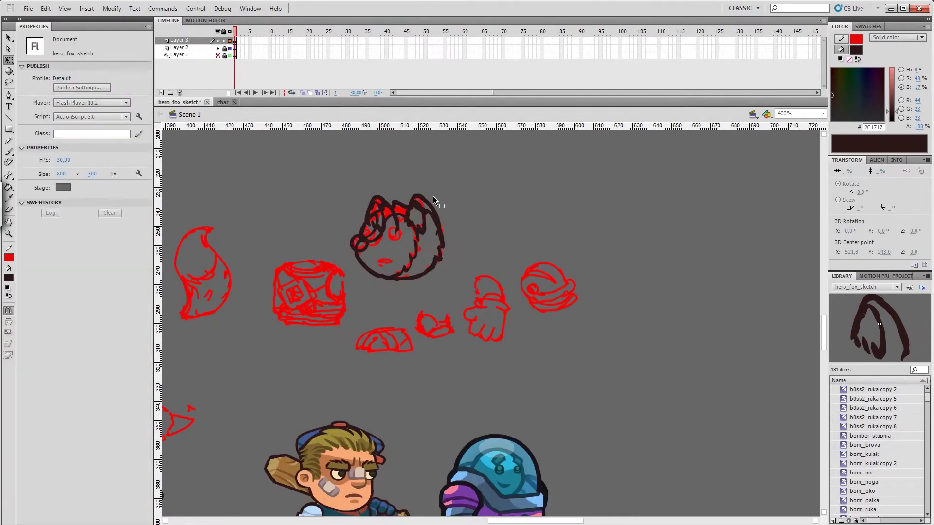
Inside the head group, erase the muzzle stripe line and brush it again around the far eye and over the face.
{"action": "scroll", "coordinate": [570, 277], "scroll_direction": "left", "scroll_amount": 10}
{"action": "double_click", "coordinate": [571, 276]}
{"action": "key", "text": "e"}
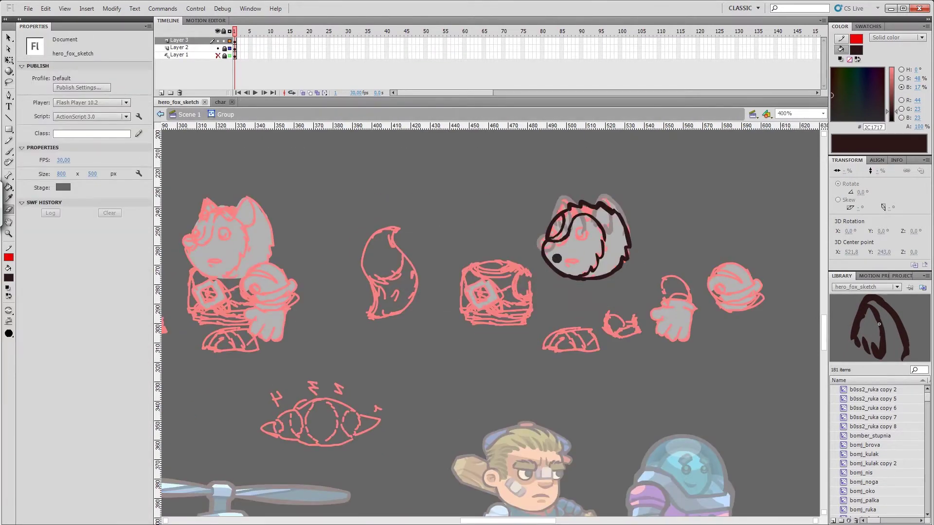
{"action": "key", "text": "b"}
{"action": "key", "text": "e"}
{"action": "key", "text": "b"}
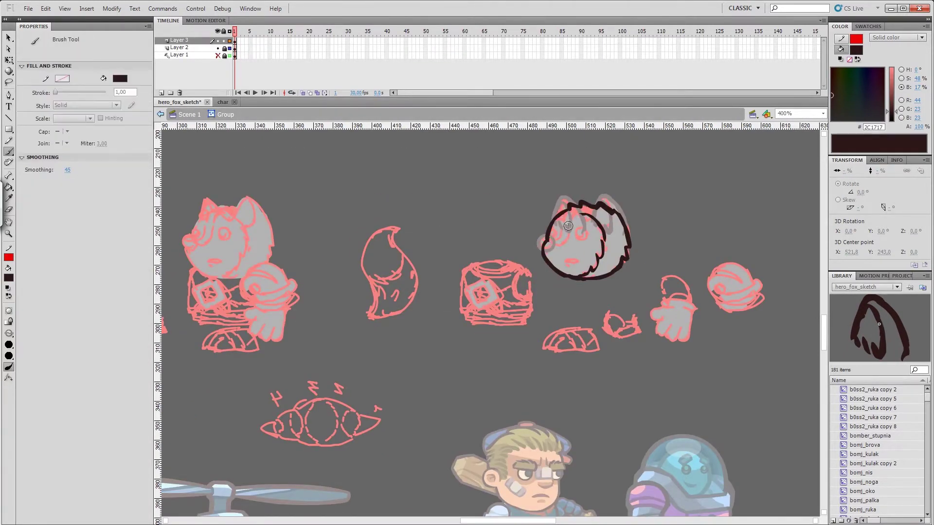
{"action": "left_click_drag", "start_coordinate": [574, 221], "coordinate": [596, 222]}
{"action": "key", "text": "r"}
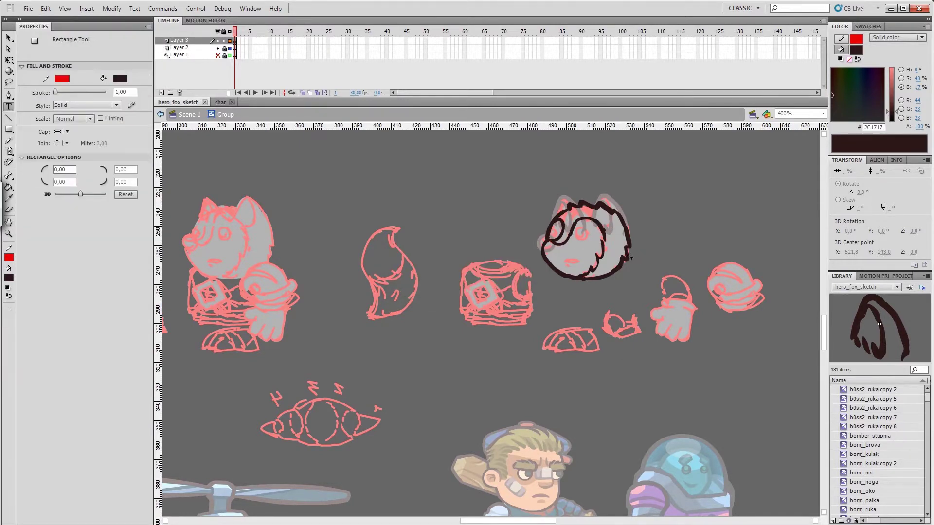
Group the head, ears and nose together, open that group and save the document.
{"action": "key", "text": "b"}
{"action": "key", "text": "v"}
{"action": "key", "text": "ctrl+a"}
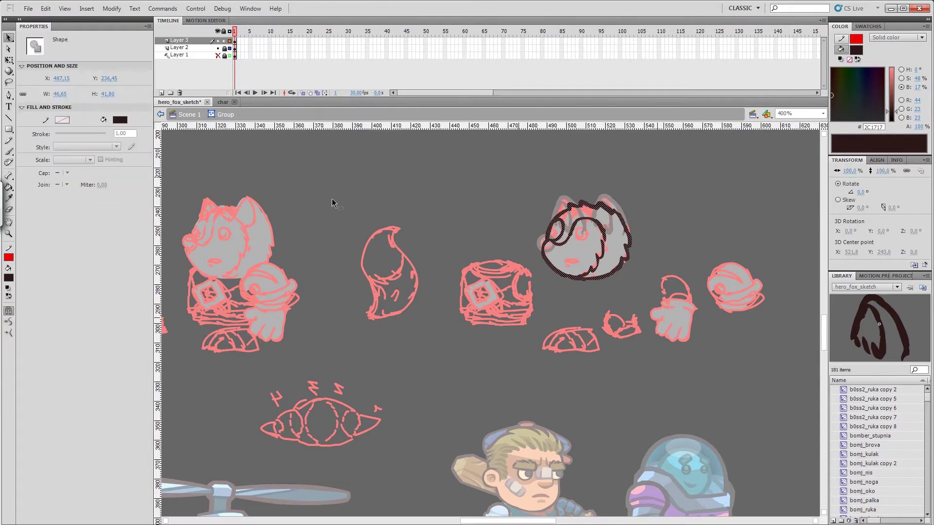
{"action": "left_click", "coordinate": [617, 181]}
{"action": "scroll", "coordinate": [617, 181], "scroll_direction": "right", "scroll_amount": 2}
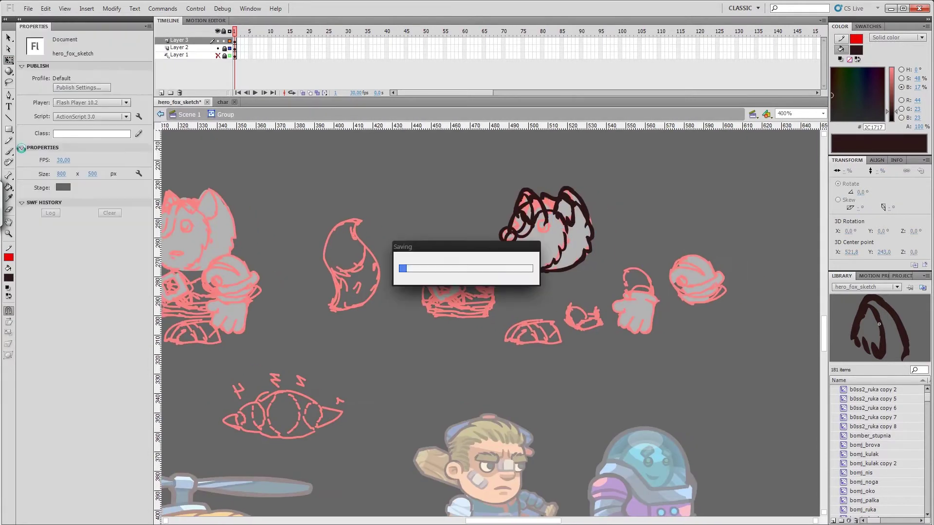
Brush the fox's mouth in a nested group over the sketched mouth and trim it with the eraser.
{"action": "double_click", "coordinate": [545, 259]}
{"action": "key", "text": "b"}
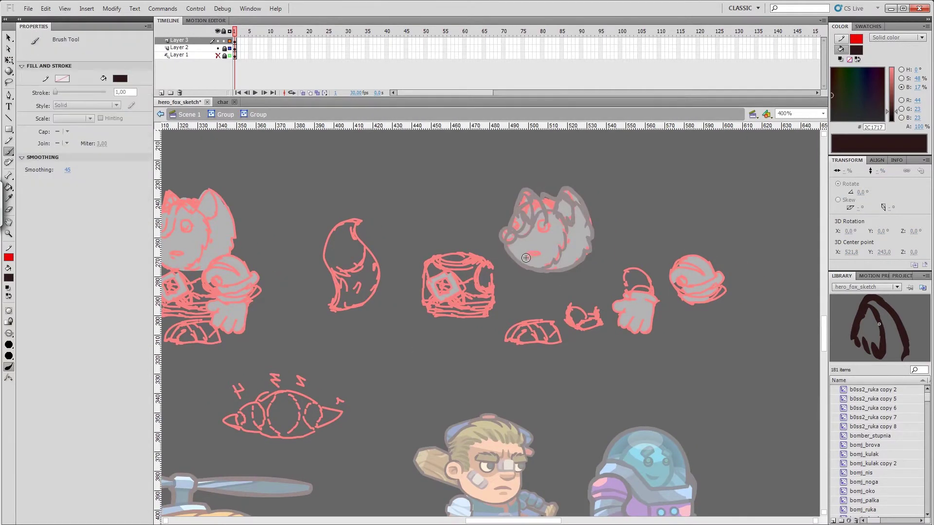
{"action": "left_click_drag", "start_coordinate": [549, 252], "coordinate": [548, 254]}
{"action": "key", "text": "e"}
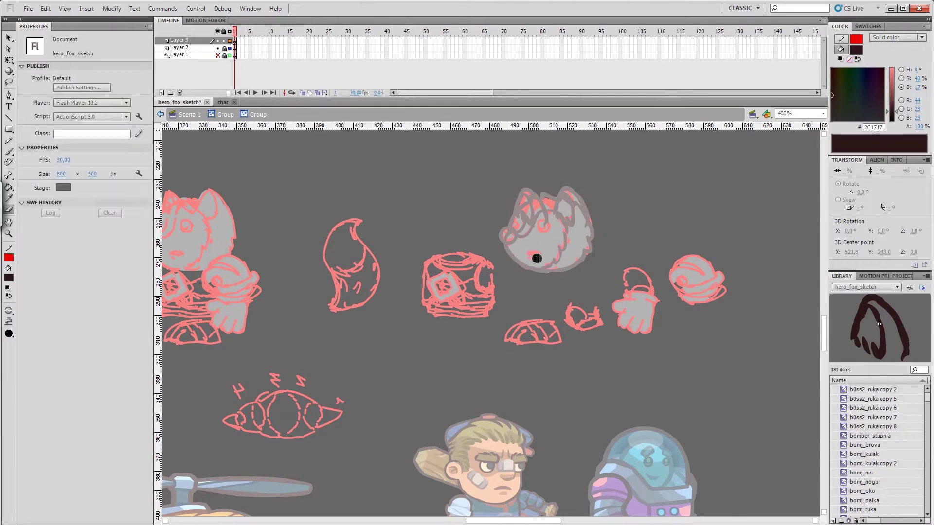
{"action": "key", "text": "v"}
{"action": "left_click", "coordinate": [541, 252]}
Scale the nose group to 103.9% width and 95.0% height.
{"action": "key", "text": "q"}
{"action": "double_click", "coordinate": [559, 240]}
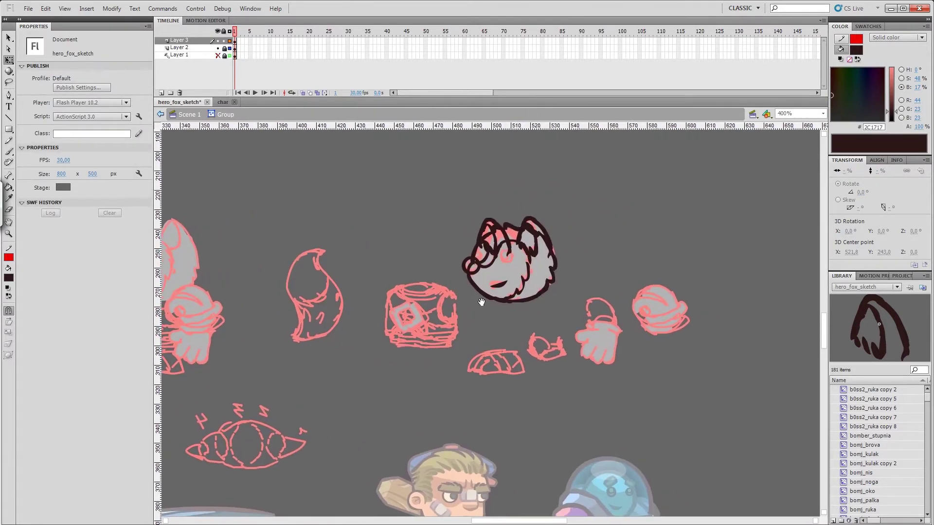
{"action": "left_click", "coordinate": [642, 236]}
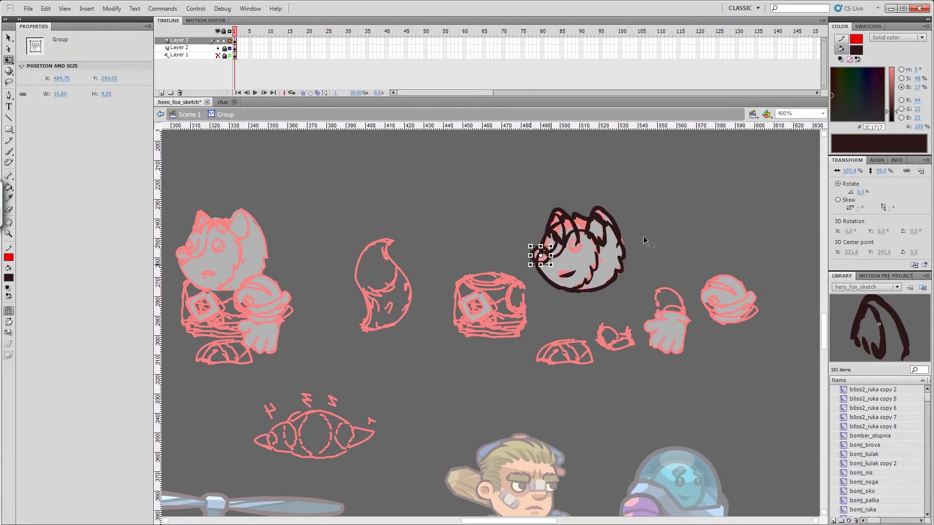
Redraw the fox's mouth in its nested group with the brush and optimise the curves of the shape.
{"action": "double_click", "coordinate": [573, 273]}
{"action": "key", "text": "b"}
{"action": "left_click_drag", "start_coordinate": [559, 278], "coordinate": [579, 276]}
{"action": "key", "text": "ctrl+a"}
{"action": "key", "text": "ctrl+alt+shift+c"}
{"action": "key", "text": "Return"}
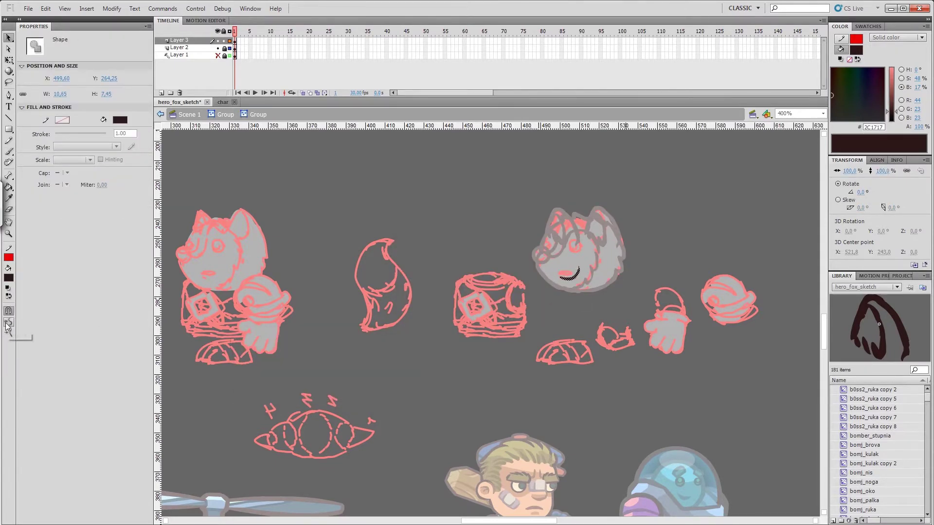
{"action": "key", "text": "ctrl+shift+a"}
{"action": "left_click_drag", "start_coordinate": [575, 268], "coordinate": [422, 268]}
{"action": "left_click", "coordinate": [420, 275]}
{"action": "left_click", "coordinate": [111, 8]}
{"action": "mouse_move", "coordinate": [125, 131]}
{"action": "left_click", "coordinate": [291, 248]}
{"action": "key", "text": "ctrl+shift+a"}
{"action": "key", "text": "q"}
{"action": "key", "text": "ctrl+a"}
{"action": "double_click", "coordinate": [440, 278]}
Copy the astronaut's eyes and mouth from quman_lyce into the fox's head group, place them on the face and remove the eyes' tint.
{"action": "left_click", "coordinate": [189, 115]}
{"action": "left_click", "coordinate": [582, 221]}
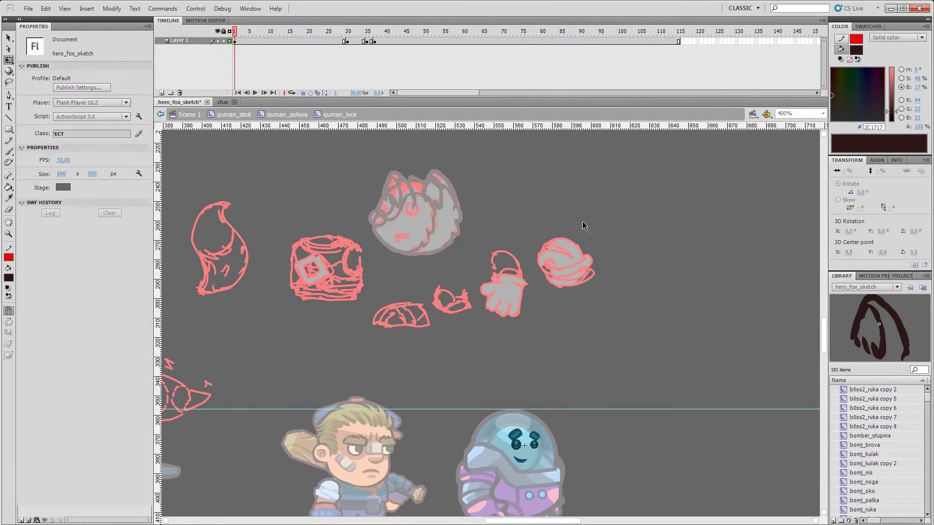
{"action": "double_click", "coordinate": [503, 329]}
{"action": "left_click", "coordinate": [427, 273], "text": "shift"}
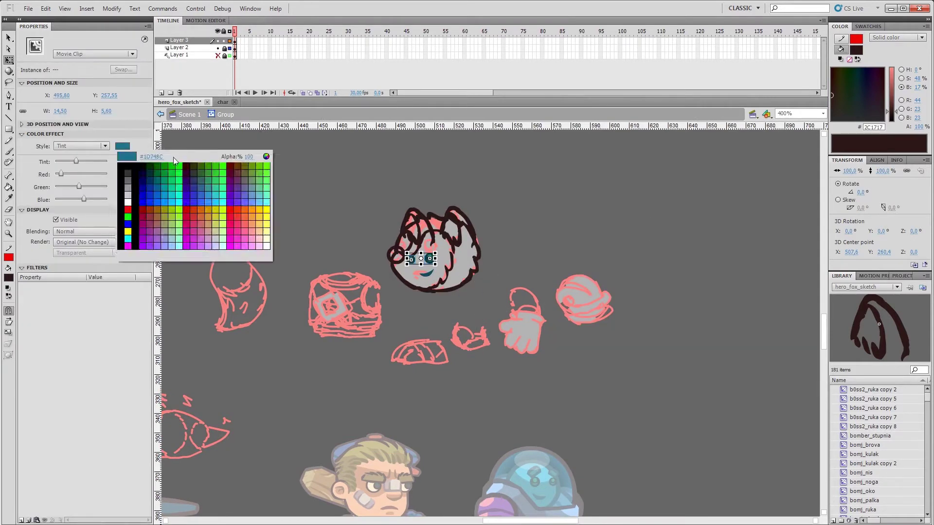
{"action": "left_click", "coordinate": [428, 259]}
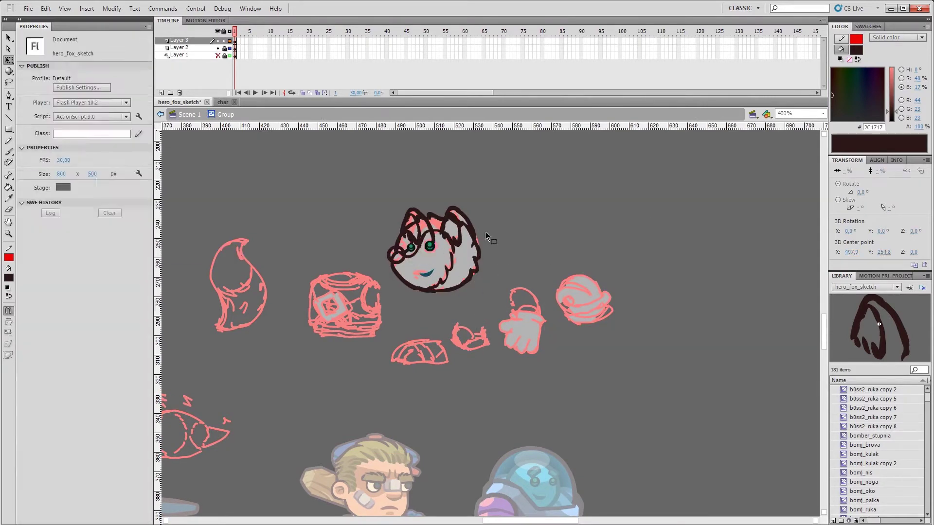
Swap the fox's near eye for a duplicate of its symbol named fox_oko.
{"action": "right_click", "coordinate": [436, 247]}
{"action": "left_click", "coordinate": [466, 462]}
{"action": "left_click", "coordinate": [348, 278]}
{"action": "type", "text": "fox_oko"}
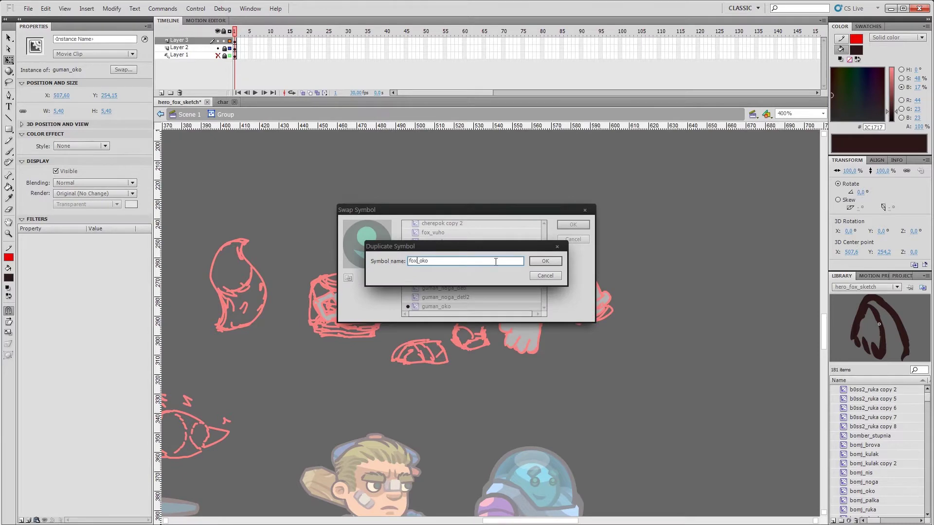
{"action": "key", "text": "Return"}
{"action": "key", "text": "Return"}
Swap the fox's mouth for a duplicate of its symbol named fox_rot.
{"action": "left_click", "coordinate": [123, 70]}
{"action": "left_click", "coordinate": [347, 278]}
{"action": "type", "text": "fox"}
{"action": "key", "text": "Return"}
{"action": "key", "text": "Return"}
{"action": "key", "text": "ctrl+k"}
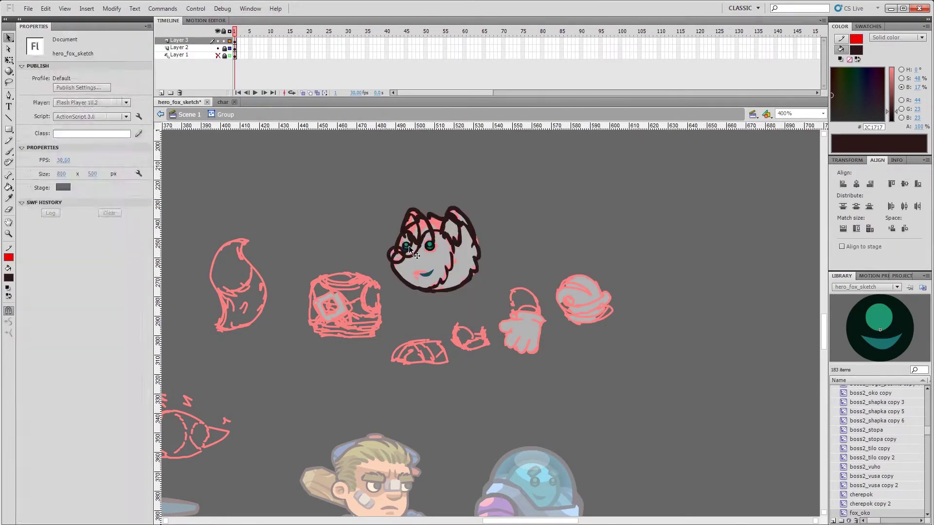
Move the far eye towards the muzzle's edge and scale it to 80% width and height.
{"action": "left_click", "coordinate": [438, 253]}
{"action": "key", "text": "q"}
{"action": "left_click_drag", "start_coordinate": [488, 207], "coordinate": [495, 202]}
{"action": "left_click", "coordinate": [495, 199]}
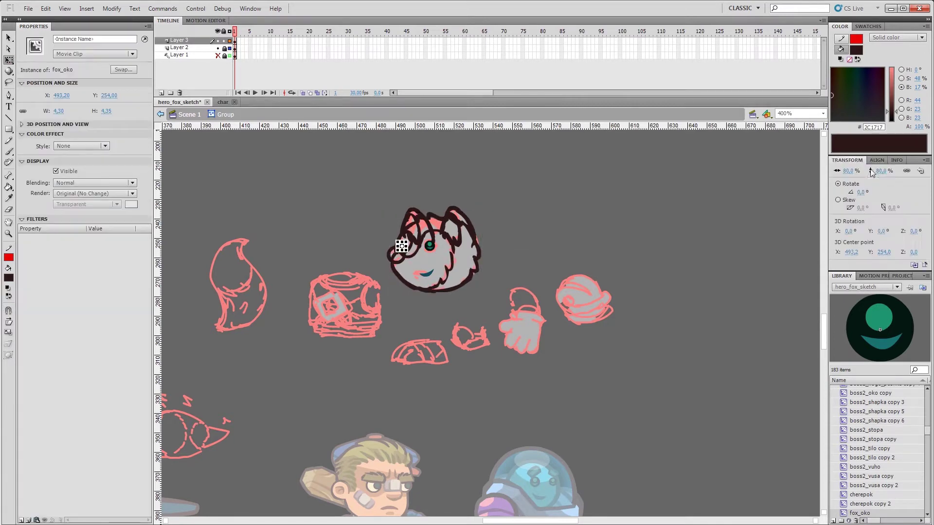
{"action": "key", "text": "n"}
{"action": "key", "text": "v"}
{"action": "double_click", "coordinate": [431, 246]}
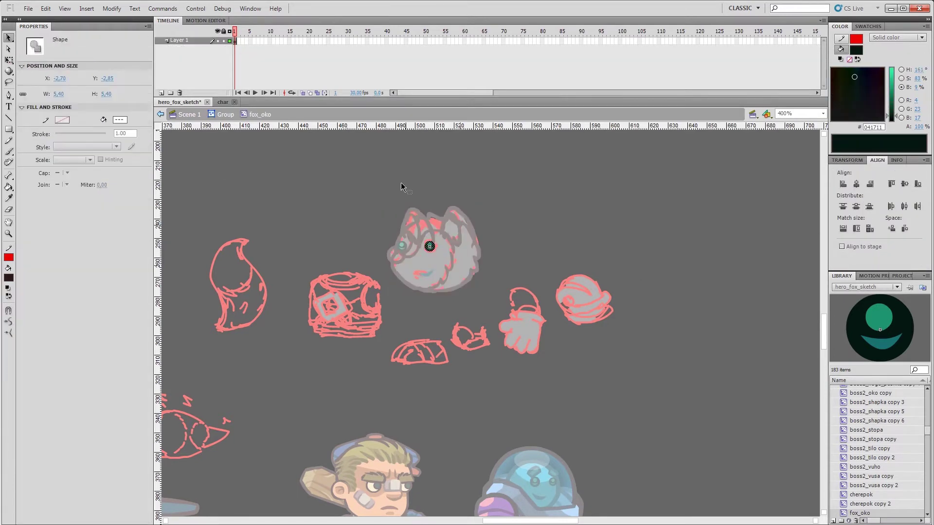
{"action": "key", "text": "ctrl+t"}
{"action": "double_click", "coordinate": [632, 240]}
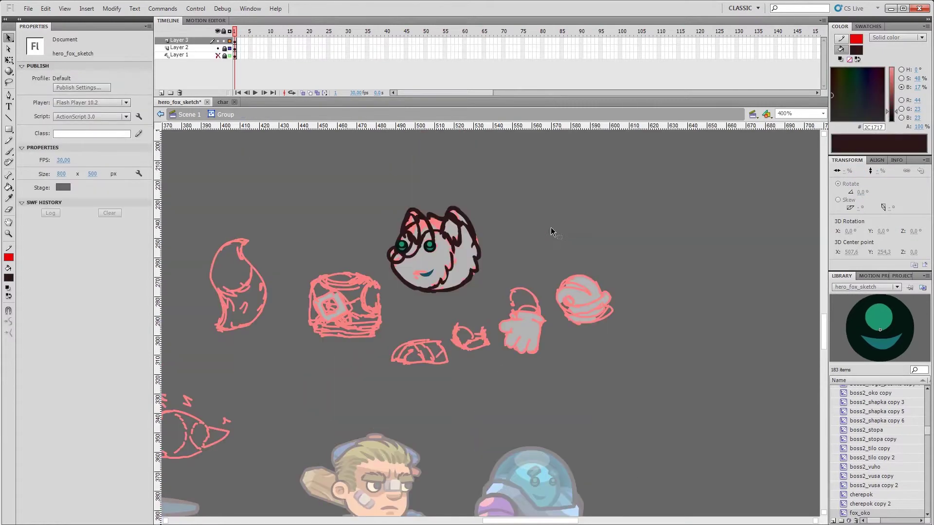
Rotate the head outline group to -1.6° and save the document.
{"action": "left_click", "coordinate": [397, 254]}
{"action": "left_click", "coordinate": [450, 253]}
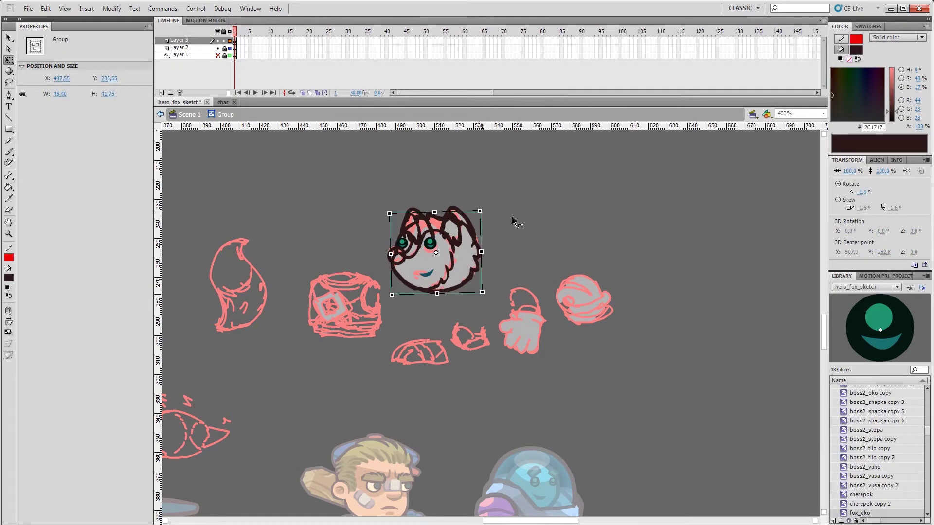
{"action": "left_click", "coordinate": [465, 222]}
{"action": "left_click", "coordinate": [805, 210]}
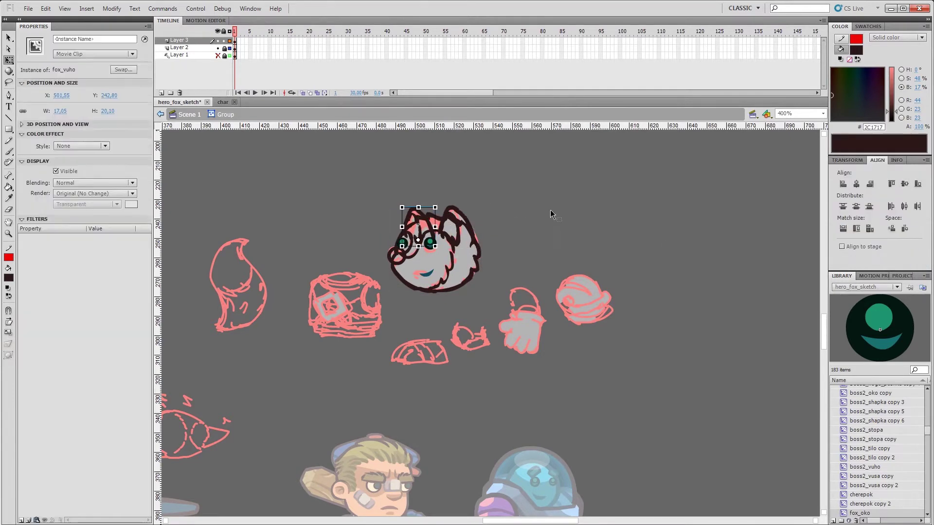
{"action": "left_click", "coordinate": [28, 9]}
{"action": "key", "text": "Escape"}
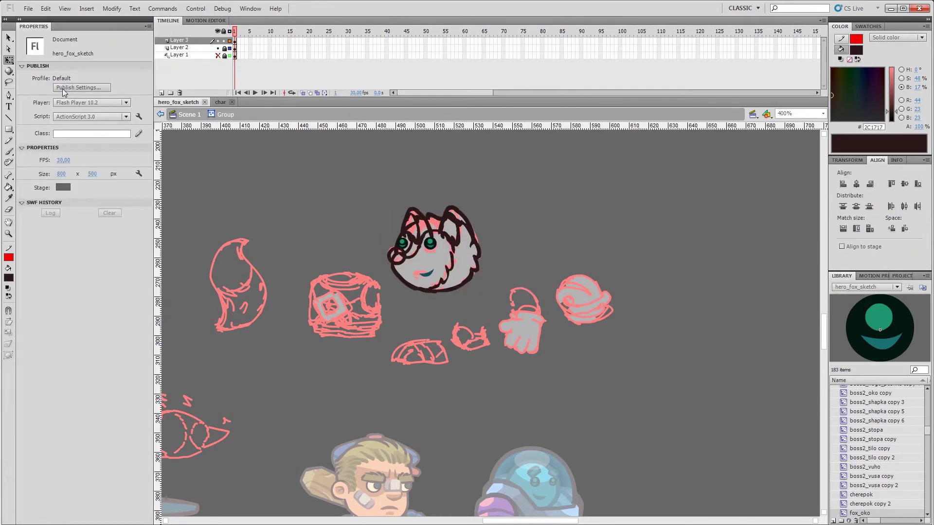
Recolour the fox_rot mouth from teal to the dark brown outline colour 2C1717.
{"action": "scroll", "coordinate": [445, 362], "scroll_direction": "down", "scroll_amount": 1}
{"action": "scroll", "coordinate": [445, 361], "scroll_direction": "left", "scroll_amount": 1}
{"action": "left_click", "coordinate": [452, 247]}
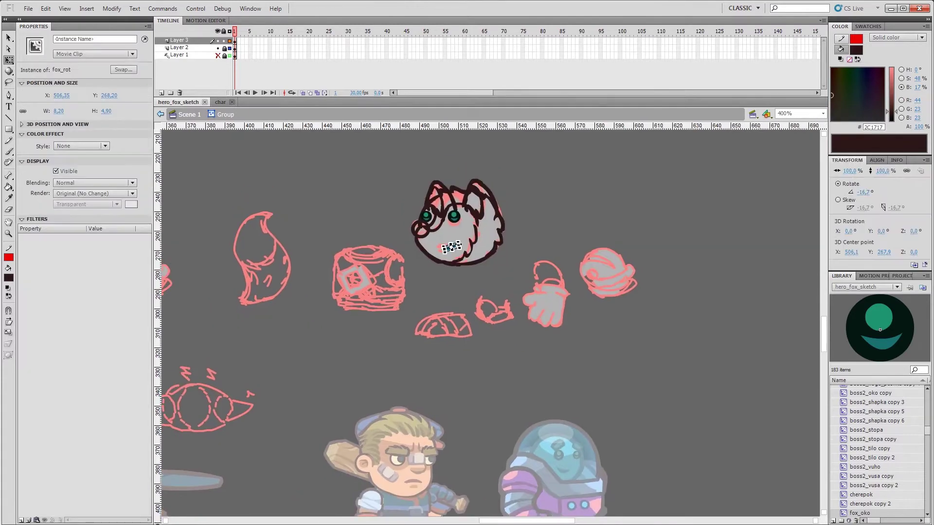
{"action": "double_click", "coordinate": [454, 217]}
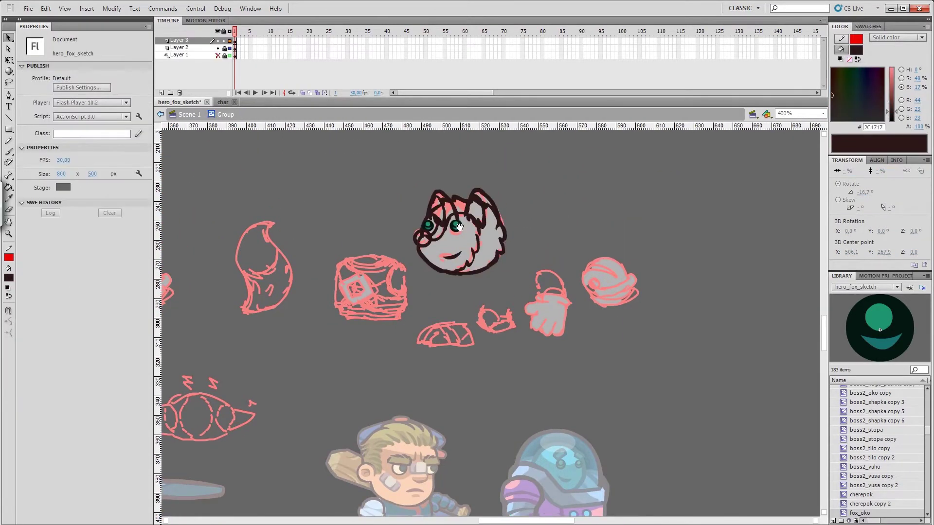
Inside the fox_oko eye symbol, recolour the outer circle dark brown and the pupil blue.
{"action": "left_click", "coordinate": [448, 223]}
{"action": "left_click_drag", "start_coordinate": [856, 97], "coordinate": [869, 114]}
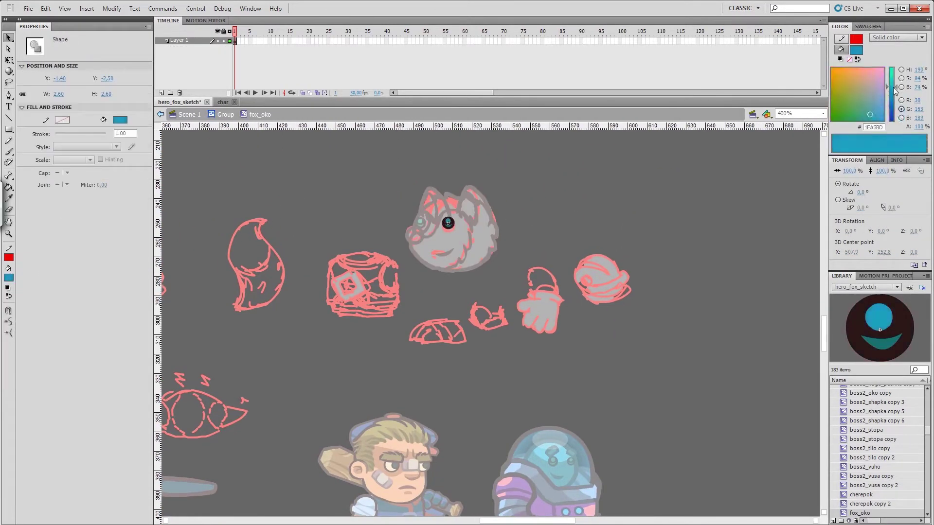
{"action": "key", "text": "ctrl+e"}
{"action": "double_click", "coordinate": [448, 223]}
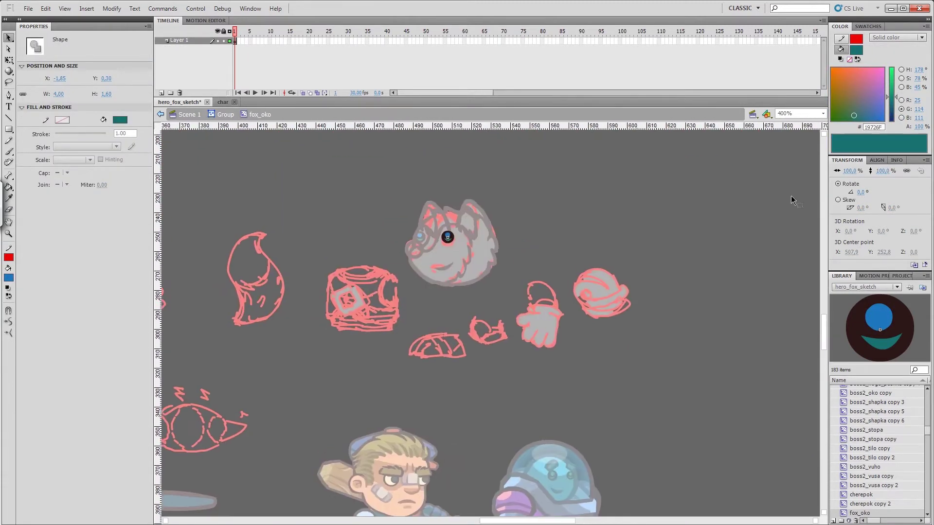
Recolour the crescent in the fox_oko eye symbol muted purple 6B586B and leave the symbol.
{"action": "left_click", "coordinate": [901, 70]}
{"action": "left_click_drag", "start_coordinate": [891, 95], "coordinate": [891, 108]}
{"action": "left_click", "coordinate": [901, 87]}
{"action": "left_click", "coordinate": [901, 117]}
{"action": "left_click", "coordinate": [853, 103]}
{"action": "left_click", "coordinate": [891, 98]}
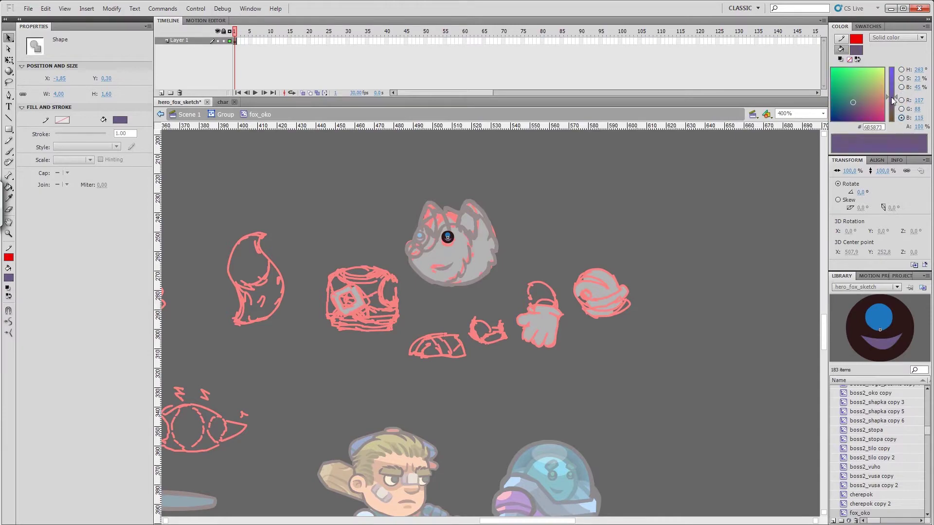
{"action": "double_click", "coordinate": [604, 254]}
Save the document, open the head outline group and fill the head with orange DF582B.
{"action": "key", "text": "ctrl+s"}
{"action": "left_click_drag", "start_coordinate": [604, 253], "coordinate": [527, 307]}
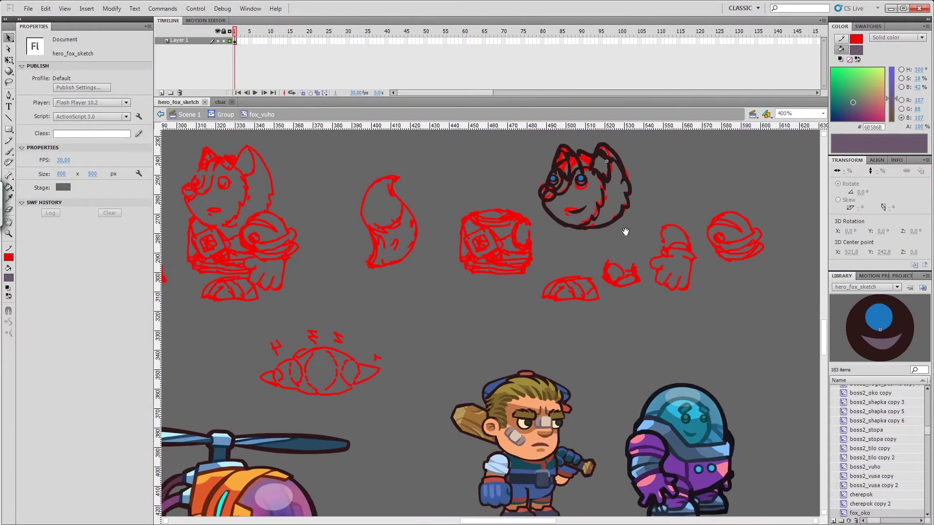
{"action": "key", "text": "k"}
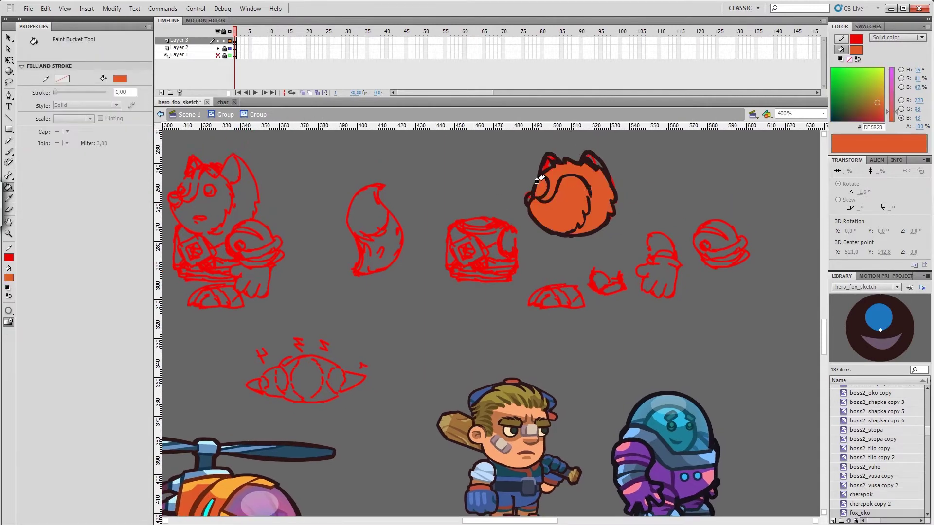
Sample light orange FFAA3B from the helicopter and brush a highlight inside the head's fill on the muzzle and forehead.
{"action": "left_click", "coordinate": [8, 277]}
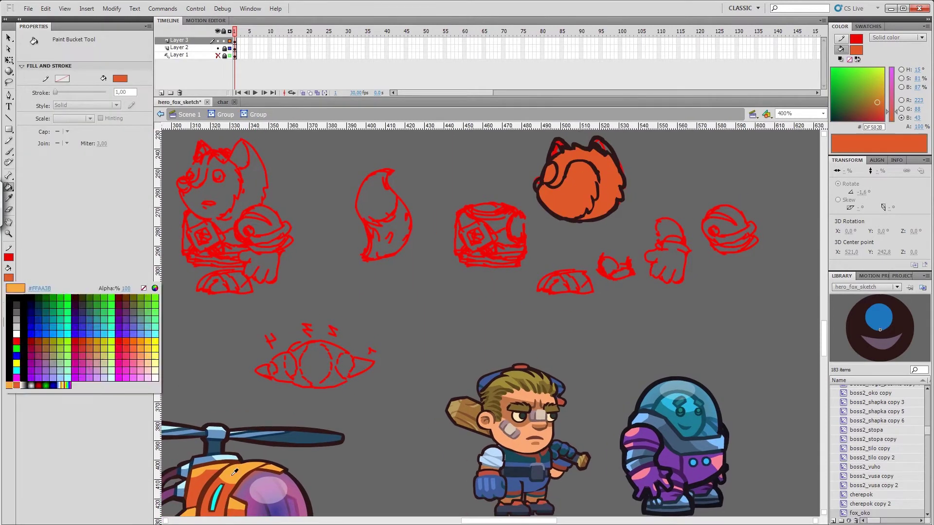
{"action": "left_click", "coordinate": [234, 471]}
{"action": "key", "text": "b"}
{"action": "left_click", "coordinate": [8, 323]}
{"action": "left_click", "coordinate": [49, 354]}
{"action": "left_click", "coordinate": [524, 217]}
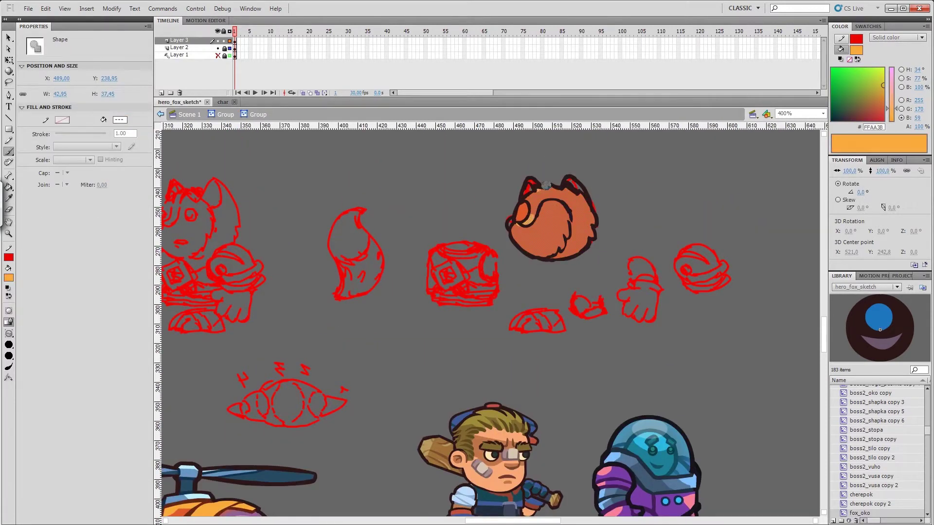
Shape the highlight's jagged fur edge across the forehead with orange DF582B, touch up the muzzle and save the document.
{"action": "left_click", "coordinate": [543, 193], "text": "alt"}
{"action": "left_click_drag", "start_coordinate": [592, 192], "coordinate": [559, 197]}
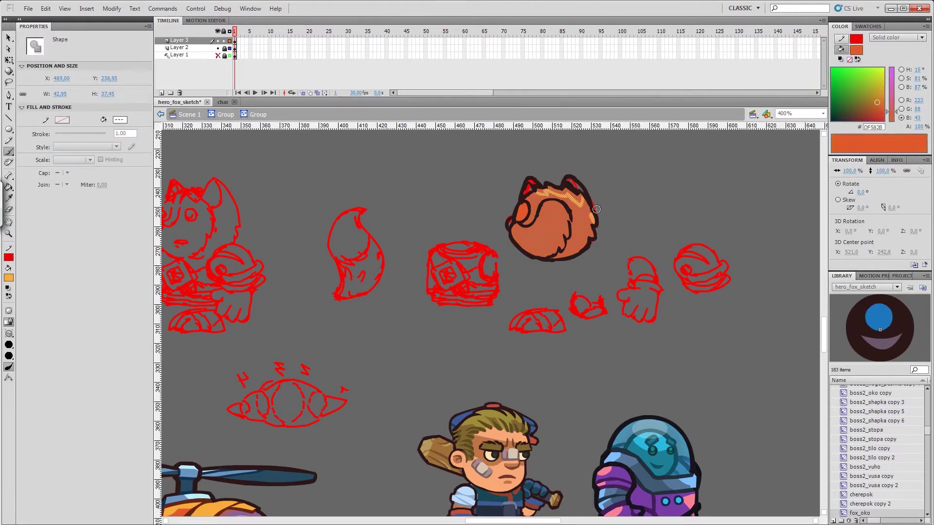
{"action": "left_click", "coordinate": [531, 220]}
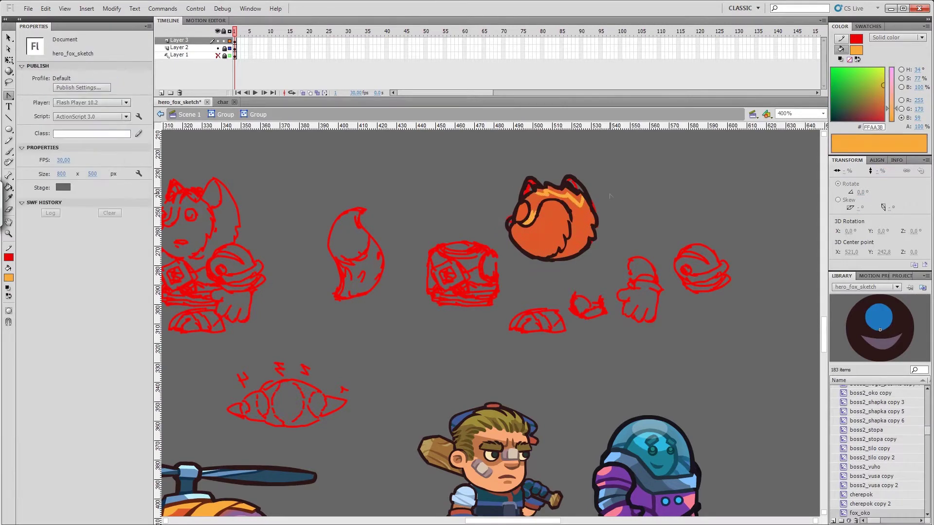
{"action": "key", "text": "ctrl+s"}
Brush a fur shadow on the lower back of the head, trim it with orange DF582B and recolour it reddish brown 873418.
{"action": "key", "text": "k"}
{"action": "scroll", "coordinate": [586, 361], "scroll_direction": "down", "scroll_amount": 10}
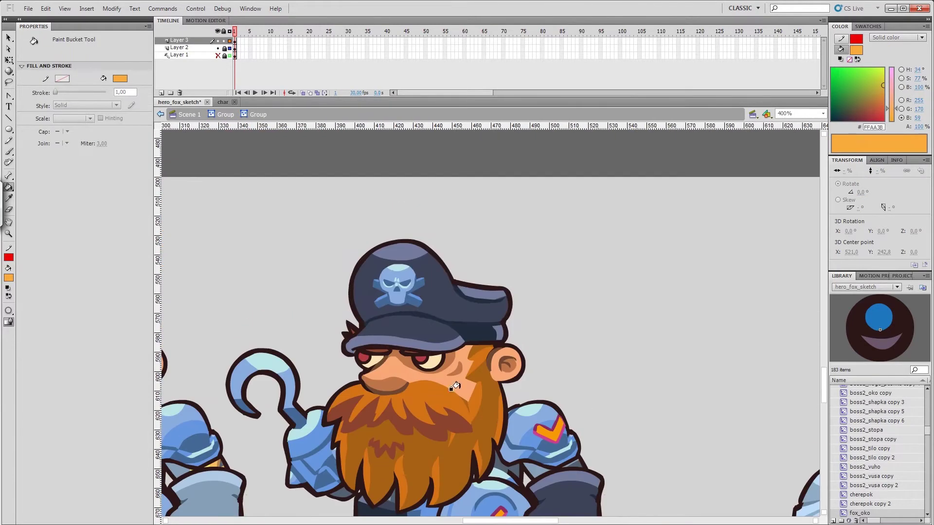
{"action": "scroll", "coordinate": [436, 399], "scroll_direction": "up", "scroll_amount": 11}
{"action": "scroll", "coordinate": [436, 399], "scroll_direction": "right", "scroll_amount": 4}
{"action": "key", "text": "b"}
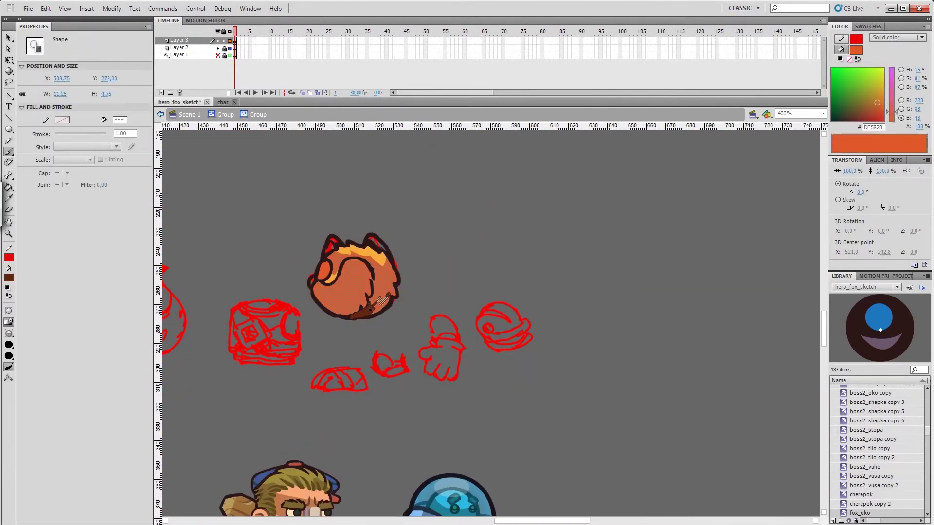
{"action": "left_click_drag", "start_coordinate": [368, 297], "coordinate": [383, 296]}
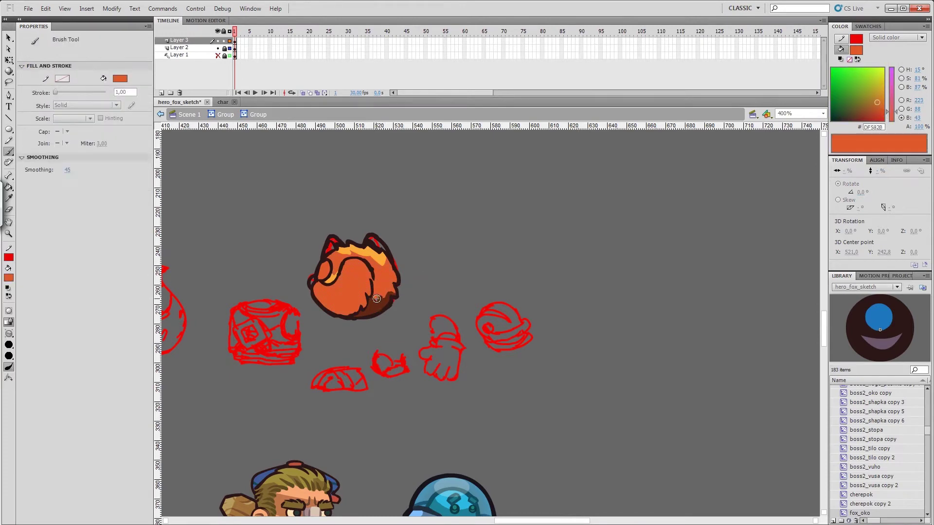
{"action": "key", "text": "v"}
{"action": "left_click", "coordinate": [812, 160]}
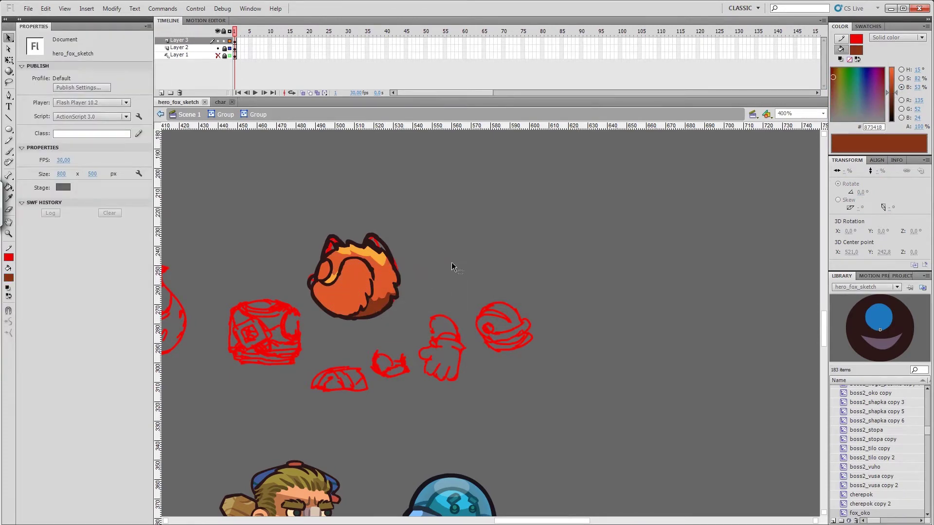
Enlarge the light orange FFAA3B highlight over the forehead and the back of the head with the brush.
{"action": "left_click_drag", "start_coordinate": [403, 283], "coordinate": [409, 291]}
{"action": "key", "text": "i"}
{"action": "left_click", "coordinate": [401, 275]}
{"action": "key", "text": "b"}
{"action": "left_click", "coordinate": [402, 274]}
{"action": "left_click_drag", "start_coordinate": [347, 258], "coordinate": [379, 270]}
{"action": "key", "text": "i"}
{"action": "left_click", "coordinate": [332, 291]}
{"action": "key", "text": "b"}
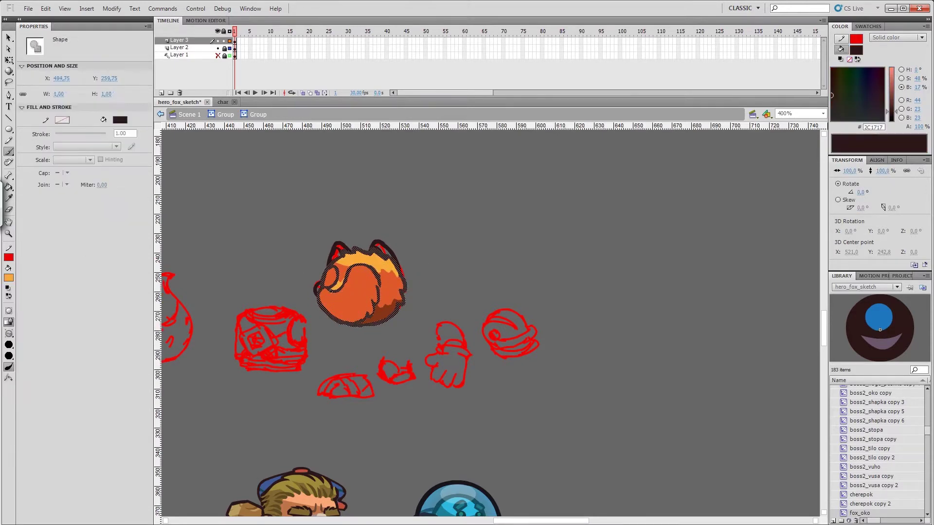
Clear the dark inner lines from the brow and muzzle, fill the muzzle stripe light orange FFAA3B and save the document.
{"action": "key", "text": "i"}
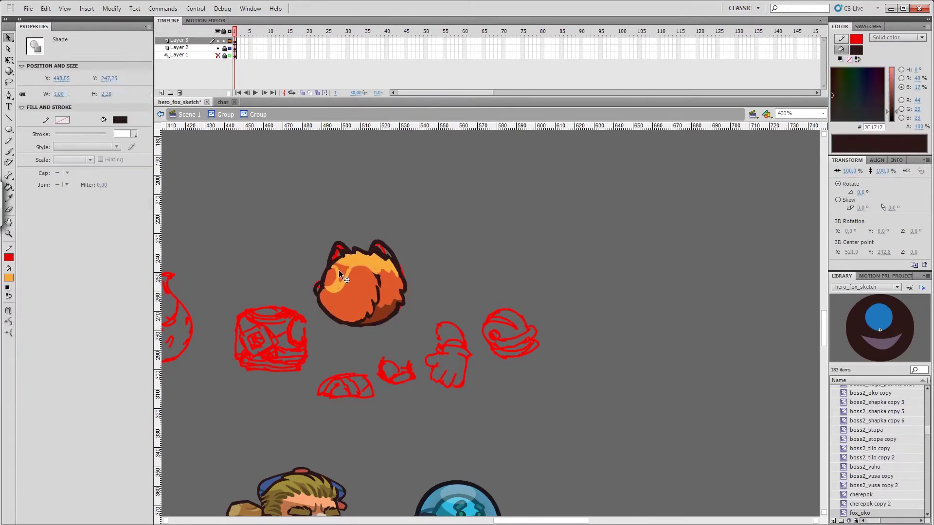
{"action": "left_click", "coordinate": [338, 269]}
{"action": "key", "text": "v"}
{"action": "left_click", "coordinate": [338, 287]}
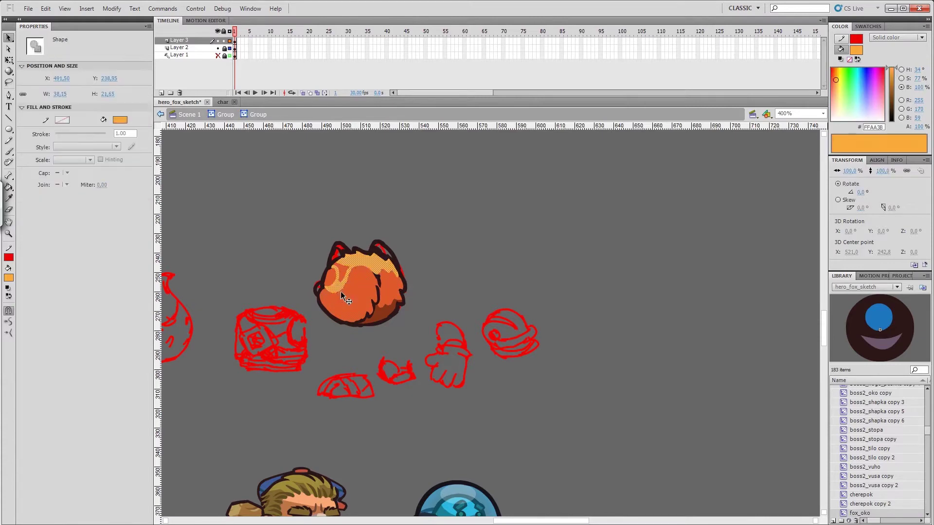
{"action": "left_click", "coordinate": [8, 278]}
{"action": "left_click", "coordinate": [334, 279]}
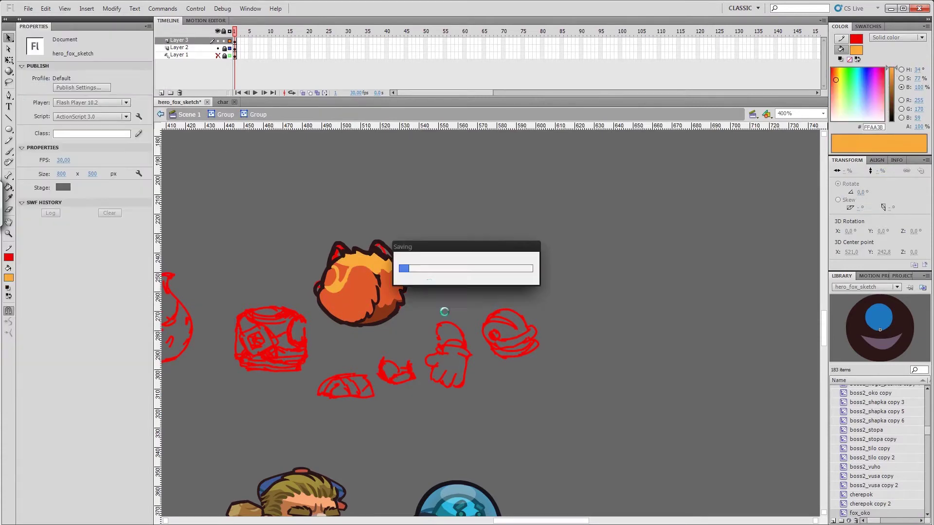
Fill the fox's cheek and muzzle areas with beige D7C6B1.
{"action": "scroll", "coordinate": [428, 340], "scroll_direction": "left", "scroll_amount": 2}
{"action": "scroll", "coordinate": [428, 340], "scroll_direction": "down", "scroll_amount": 5}
{"action": "key", "text": "k"}
{"action": "left_click", "coordinate": [395, 178]}
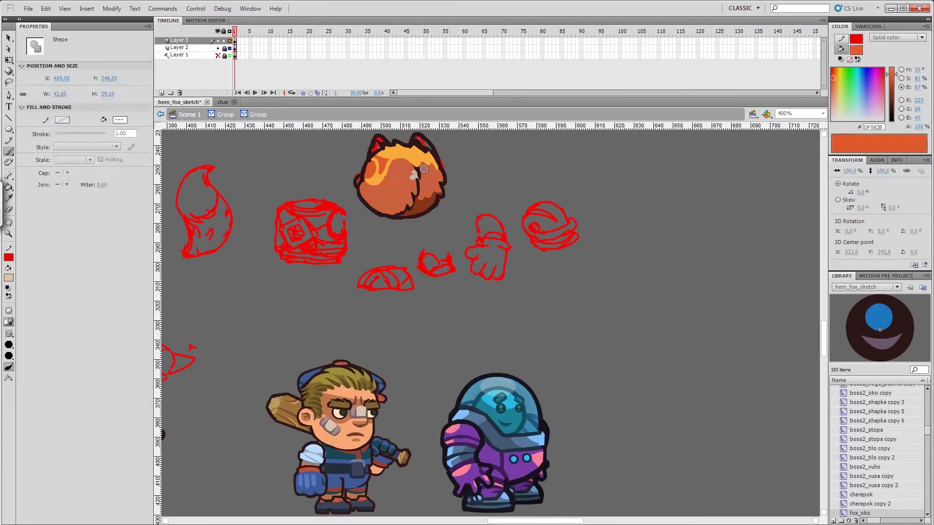
Brush a jagged mauve A8878A shadow along the lower edge of the beige cheek and fill it.
{"action": "key", "text": "b"}
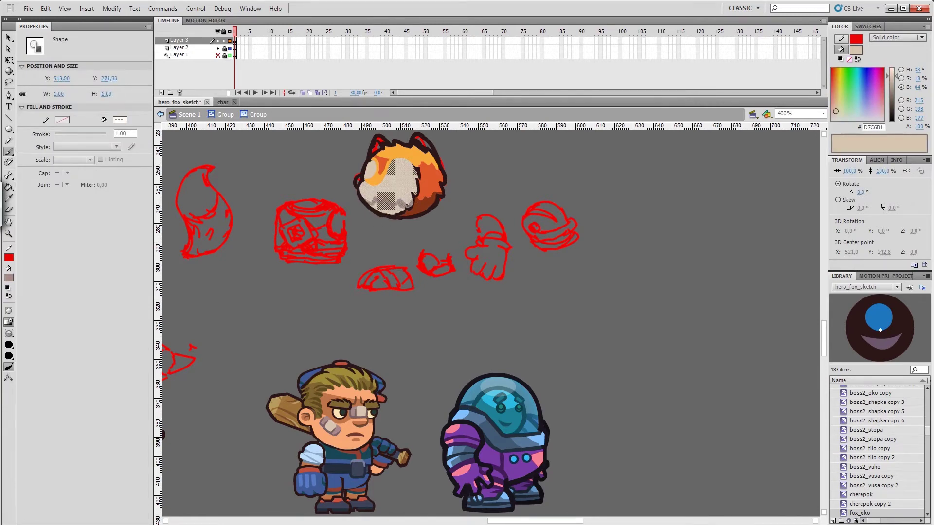
{"action": "left_click", "coordinate": [405, 218]}
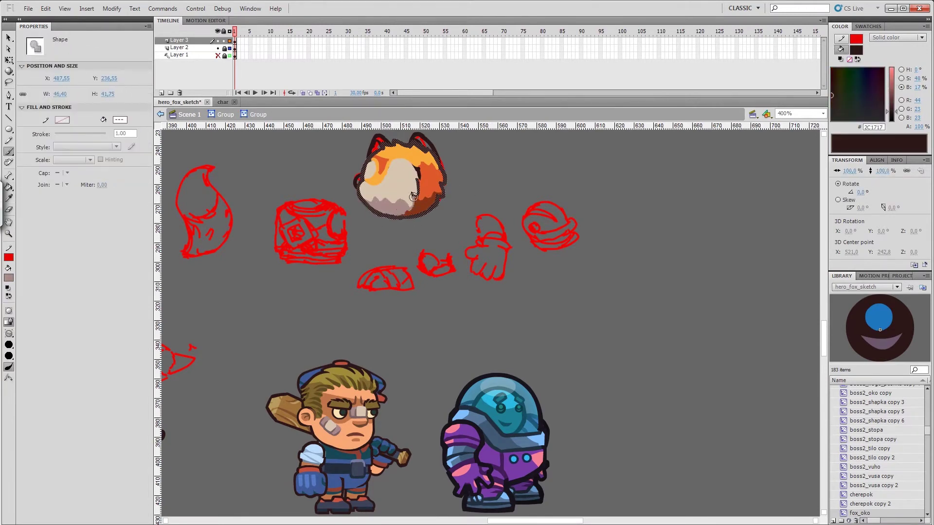
{"action": "left_click", "coordinate": [457, 187]}
{"action": "left_click_drag", "start_coordinate": [466, 177], "coordinate": [478, 190]}
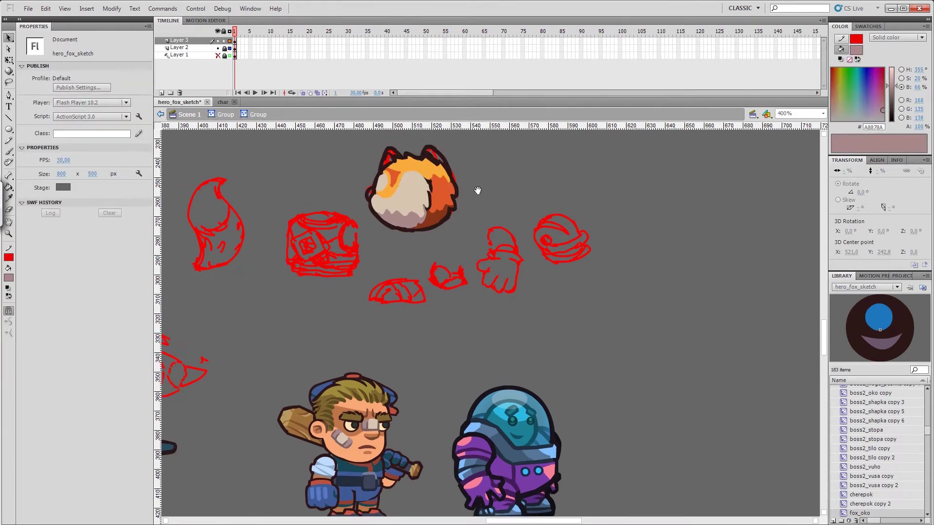
Reshape the light orange forehead highlight into ragged fur edges by brushing base orange DF582B over it.
{"action": "left_click", "coordinate": [381, 189]}
{"action": "key", "text": "b"}
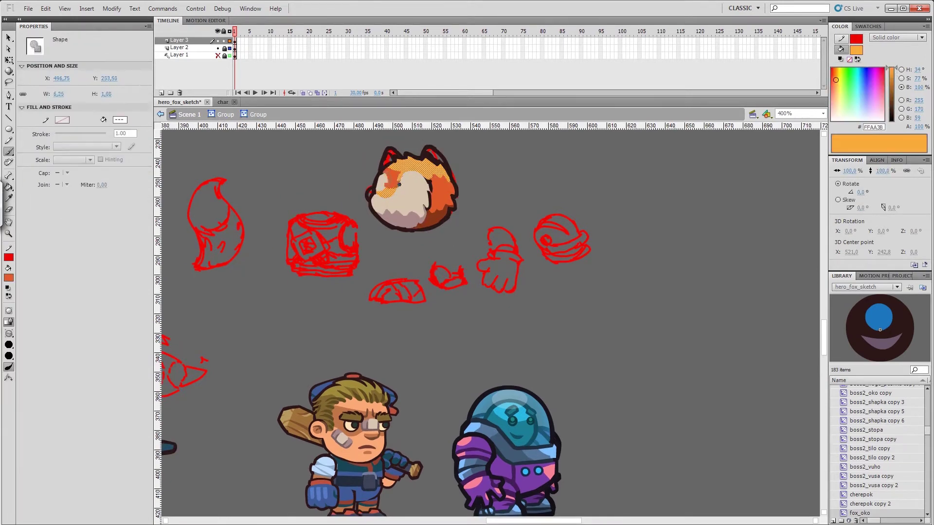
{"action": "left_click", "coordinate": [413, 172]}
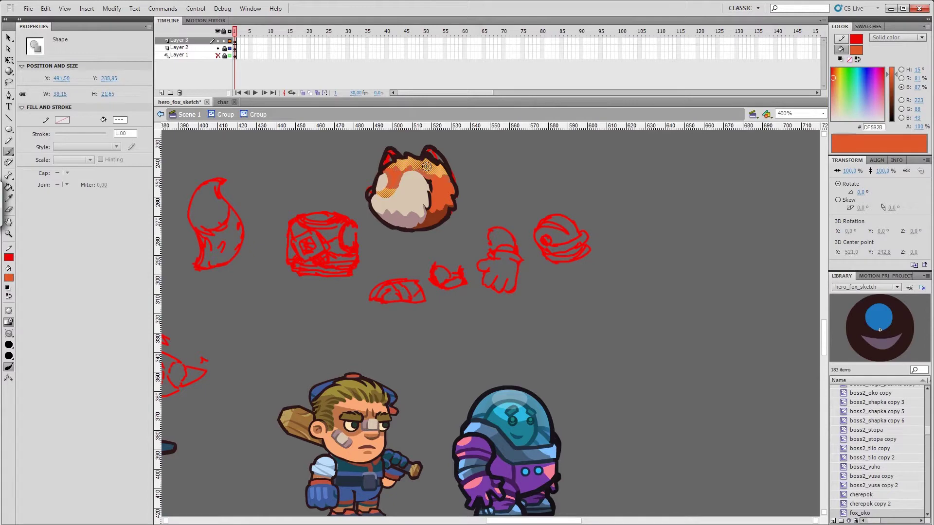
{"action": "key", "text": "v"}
{"action": "key", "text": "Escape"}
Refine the jagged fur edge between the beige cheek and its shadow, brushing with mauve A8878A and beige D7C6B1.
{"action": "left_click", "coordinate": [407, 217]}
{"action": "key", "text": "v"}
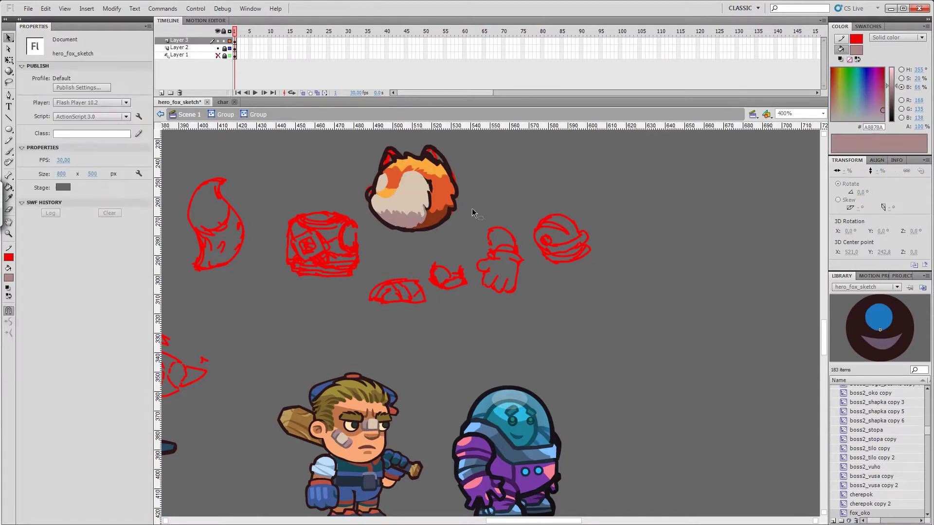
{"action": "key", "text": "b"}
{"action": "left_click", "coordinate": [414, 213], "text": "ctrl"}
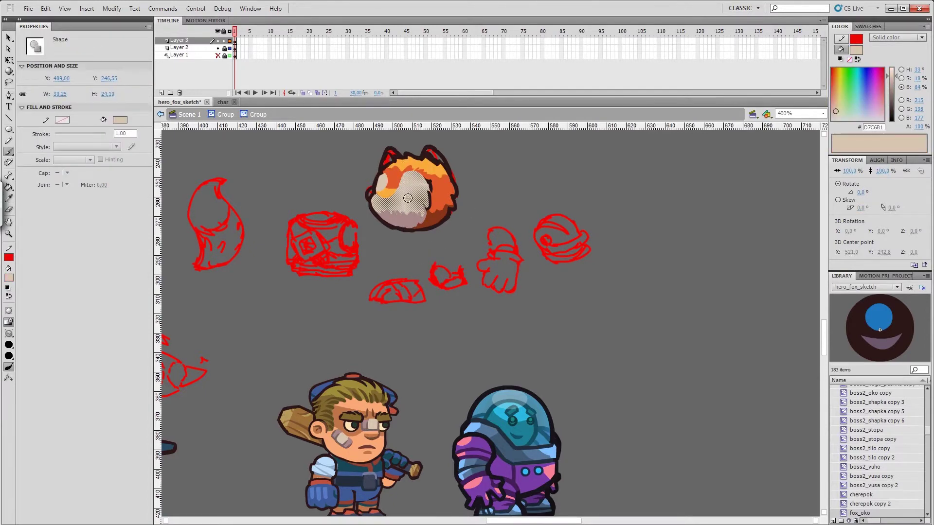
{"action": "key", "text": "v"}
{"action": "left_click", "coordinate": [472, 238]}
Roughen the edges of the brown shadow and light orange highlight with base orange DF582B and leave the head group.
{"action": "scroll", "coordinate": [440, 219], "scroll_direction": "up", "scroll_amount": 1}
{"action": "key", "text": "b"}
{"action": "left_click", "coordinate": [435, 201], "text": "ctrl"}
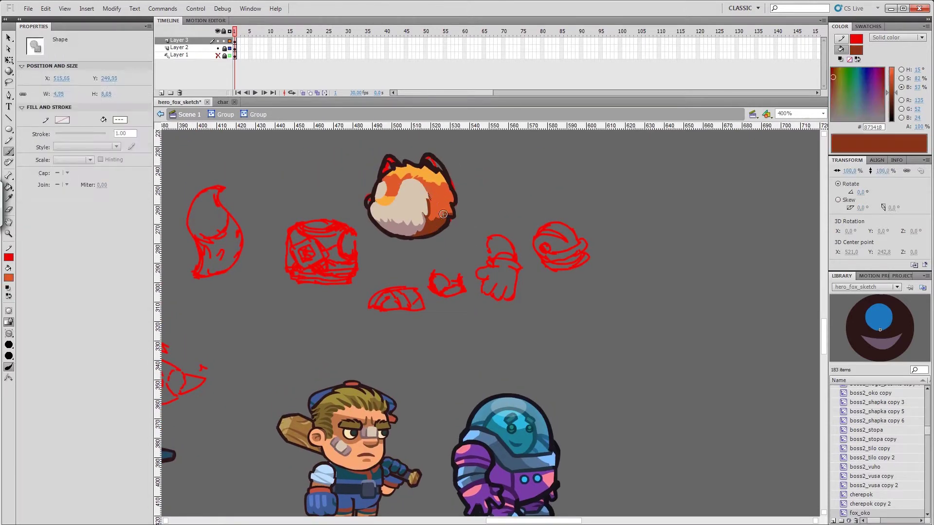
{"action": "left_click", "coordinate": [491, 210], "text": "ctrl"}
{"action": "left_click", "coordinate": [426, 181], "text": "ctrl"}
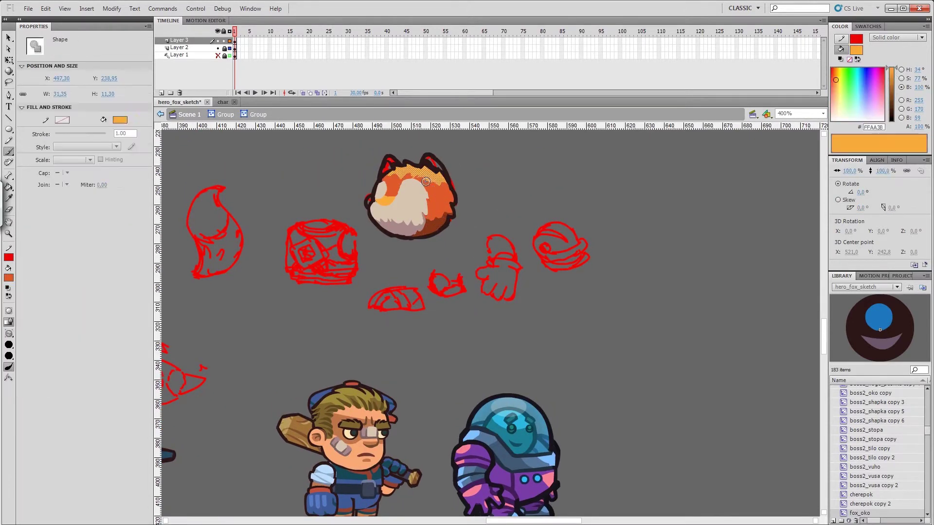
{"action": "key", "text": "v"}
{"action": "double_click", "coordinate": [466, 204]}
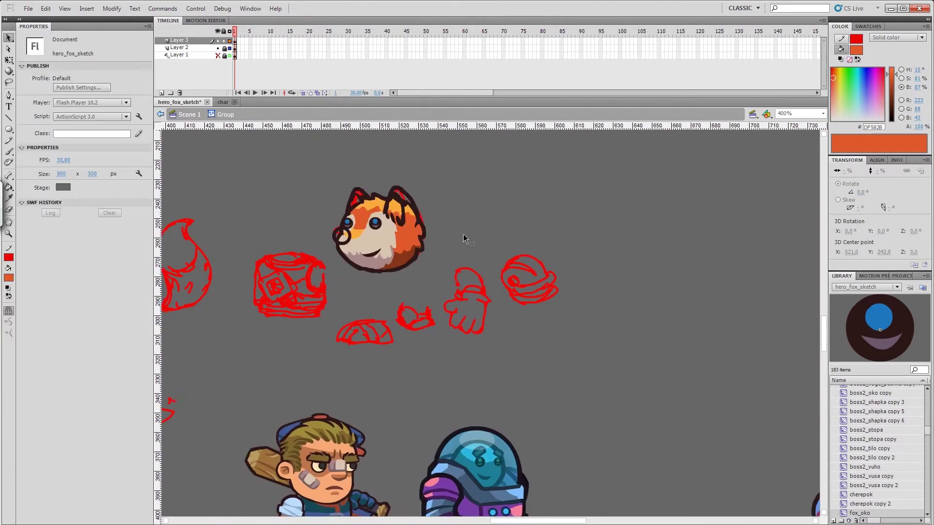
Open the fox_vuho ear symbol for editing, clear its inner lines and fill the ear with orange DF582B.
{"action": "double_click", "coordinate": [546, 332]}
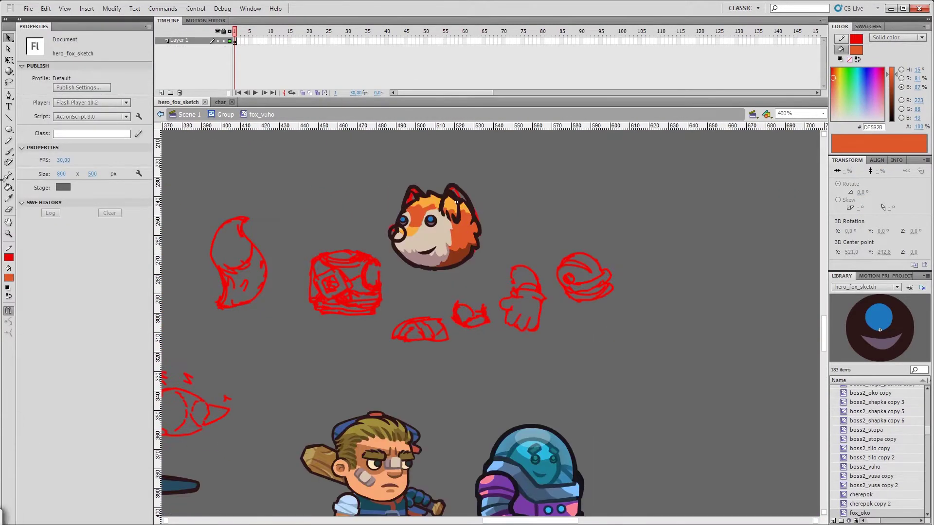
{"action": "key", "text": "s"}
{"action": "key", "text": "b"}
{"action": "key", "text": "v"}
{"action": "key", "text": "k"}
{"action": "left_click", "coordinate": [442, 204]}
{"action": "key", "text": "b"}
{"action": "key", "text": "v"}
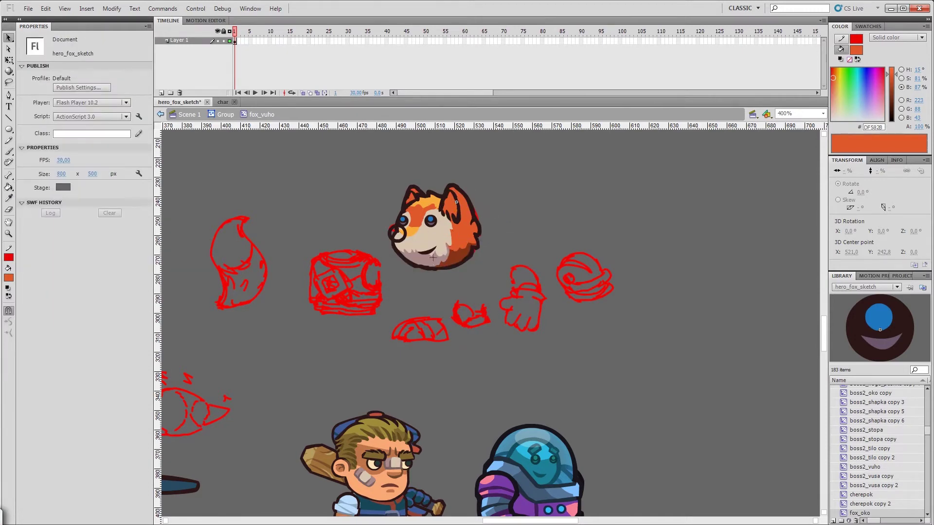
Brush a mauve A8878A inner area into the fox's ear.
{"action": "key", "text": "b"}
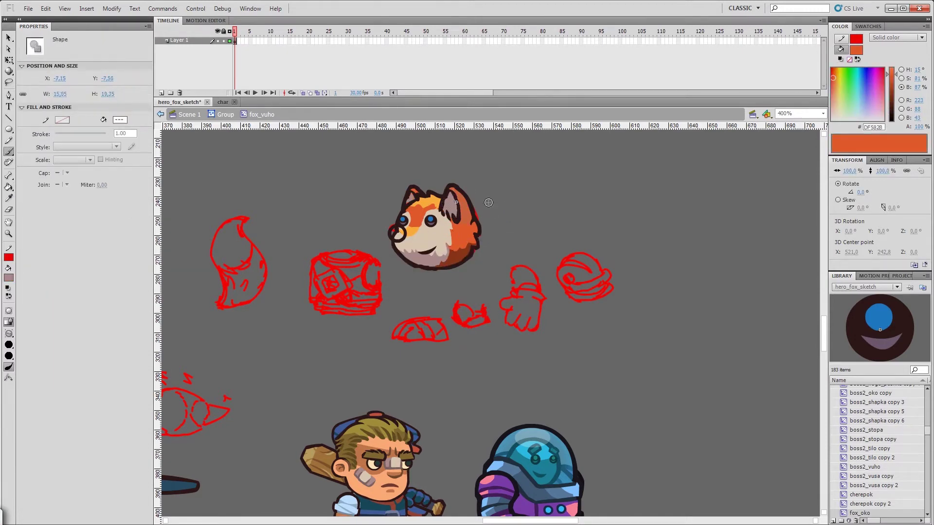
{"action": "key", "text": "v"}
{"action": "left_click_drag", "start_coordinate": [500, 224], "coordinate": [484, 231]}
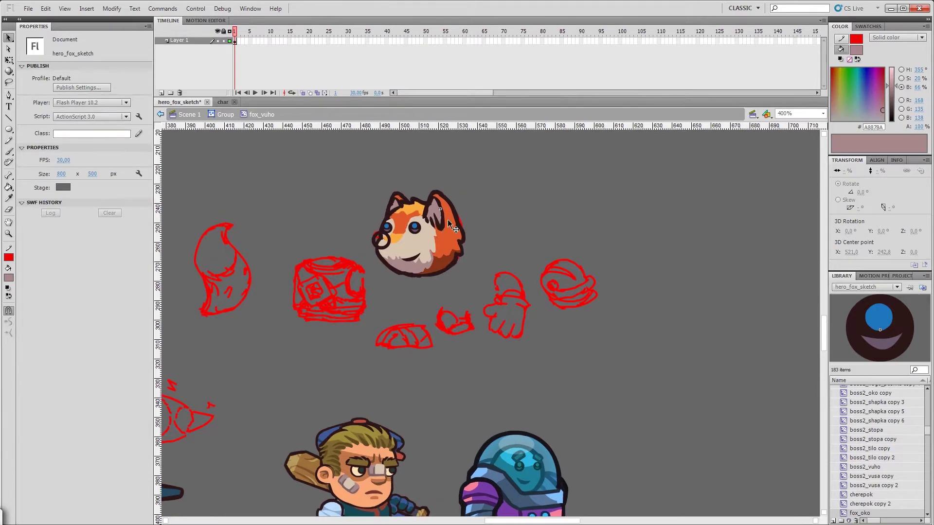
Brush a light orange FFAA3B highlight along the outer part of the ear.
{"action": "key", "text": "b"}
{"action": "mouse_move", "coordinate": [435, 194]}
{"action": "left_mouse_down"}
{"action": "mouse_move", "coordinate": [445, 209]}
{"action": "mouse_move", "coordinate": [446, 200]}
{"action": "mouse_move", "coordinate": [438, 234]}
{"action": "left_mouse_up"}
{"action": "key", "text": "i"}
{"action": "left_click", "coordinate": [457, 221]}
{"action": "key", "text": "b"}
{"action": "left_click", "coordinate": [438, 234]}
{"action": "left_click", "coordinate": [473, 244]}
{"action": "key", "text": "v"}
Brush a darker mauve 796163 shadow over the inner ear.
{"action": "left_click_drag", "start_coordinate": [454, 273], "coordinate": [460, 235]}
{"action": "key", "text": "b"}
{"action": "mouse_move", "coordinate": [449, 165]}
{"action": "left_mouse_down"}
{"action": "mouse_move", "coordinate": [442, 178]}
{"action": "mouse_move", "coordinate": [442, 167]}
{"action": "left_mouse_up"}
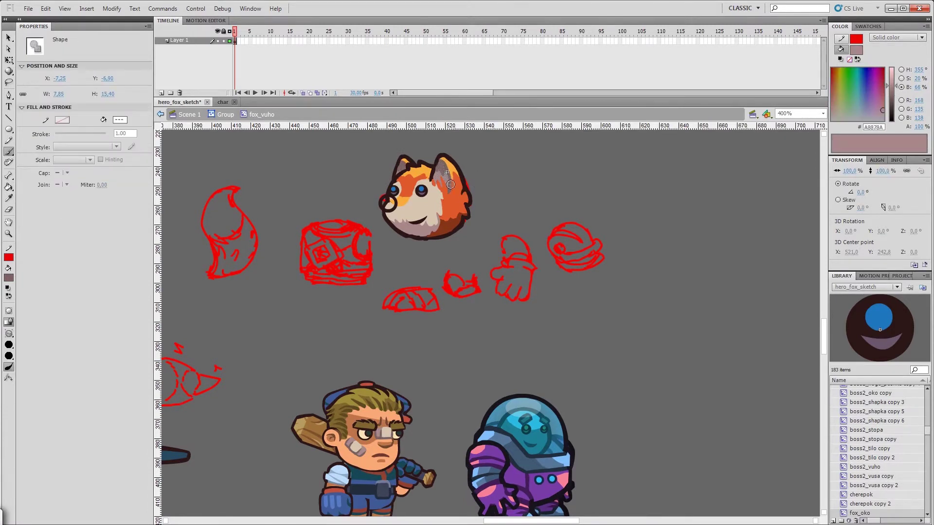
{"action": "key", "text": "v"}
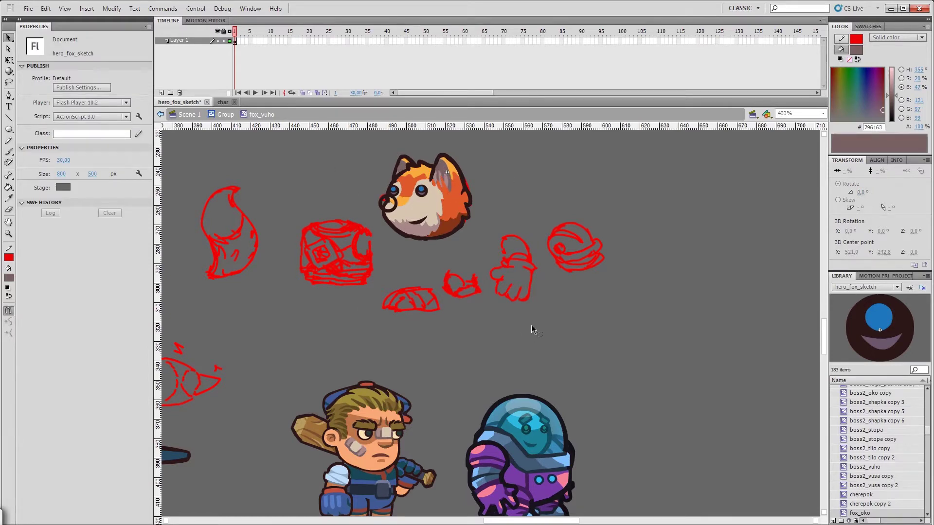
Recolour the light orange highlights on the ear and head to FF953B and leave the head group.
{"action": "left_click_drag", "start_coordinate": [428, 338], "coordinate": [359, 387]}
{"action": "left_click", "coordinate": [372, 221]}
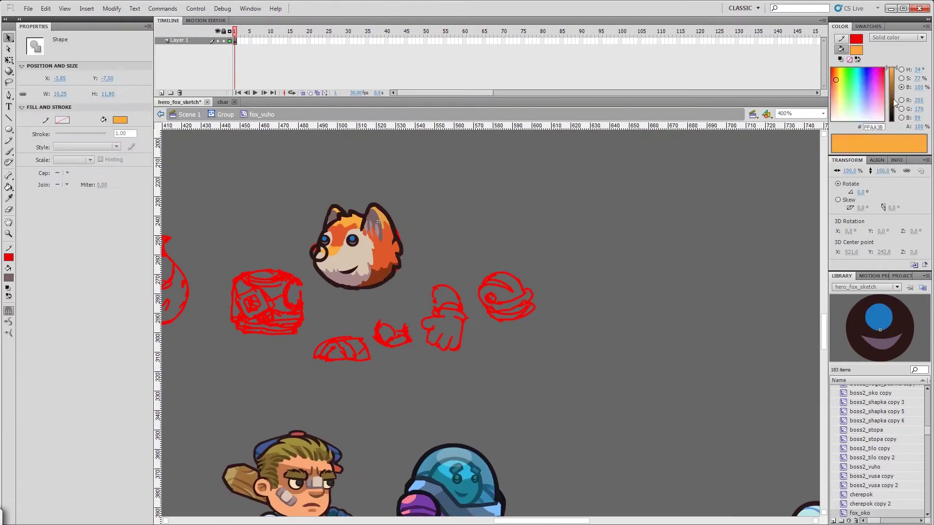
{"action": "double_click", "coordinate": [372, 221]}
{"action": "key", "text": "l"}
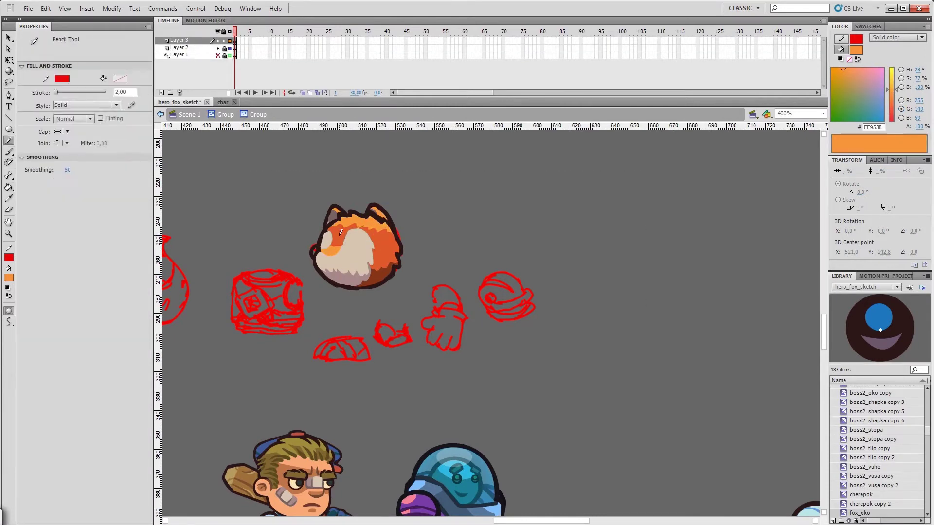
{"action": "left_click_drag", "start_coordinate": [321, 245], "coordinate": [335, 254]}
{"action": "key", "text": "b"}
{"action": "key", "text": "v"}
{"action": "double_click", "coordinate": [441, 214]}
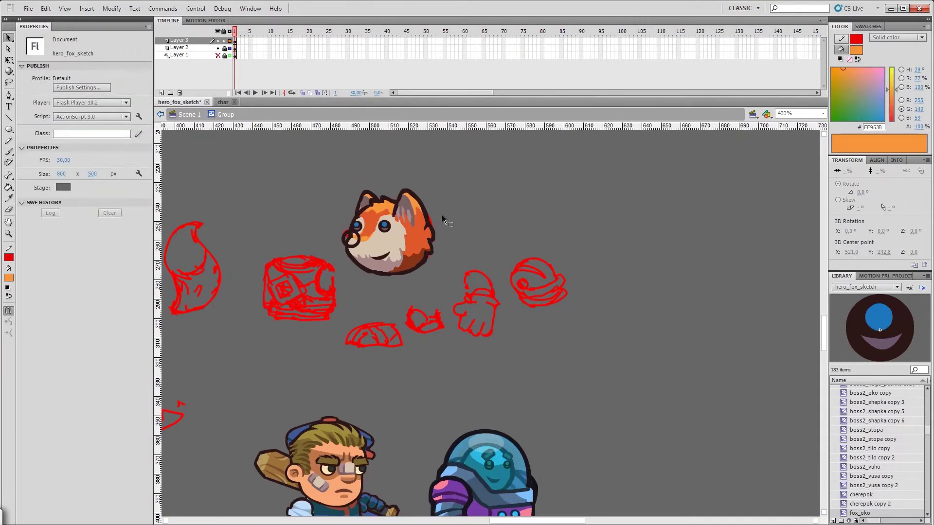
Add beige D7C6B1 fur tufts inside the ear and recolour the ear's outer highlight to FF873B.
{"action": "left_click", "coordinate": [411, 221]}
{"action": "double_click", "coordinate": [411, 221]}
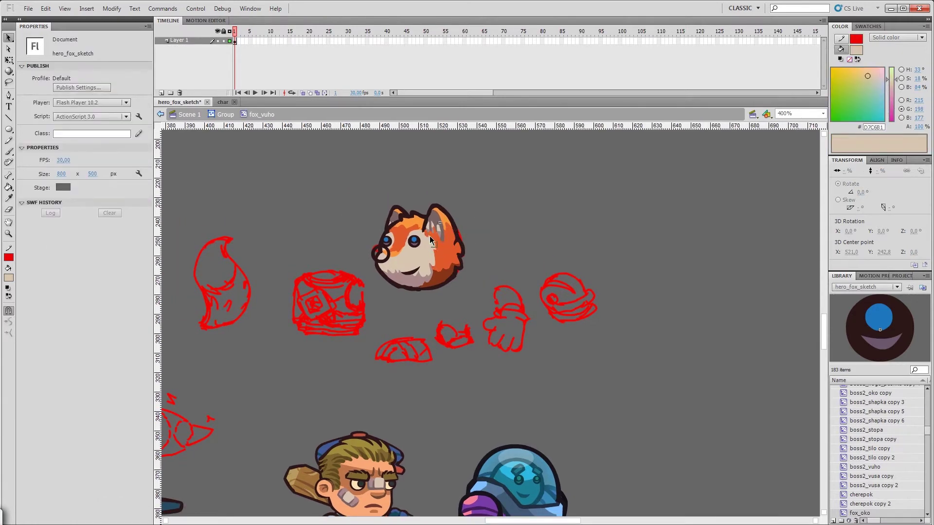
{"action": "double_click", "coordinate": [495, 226]}
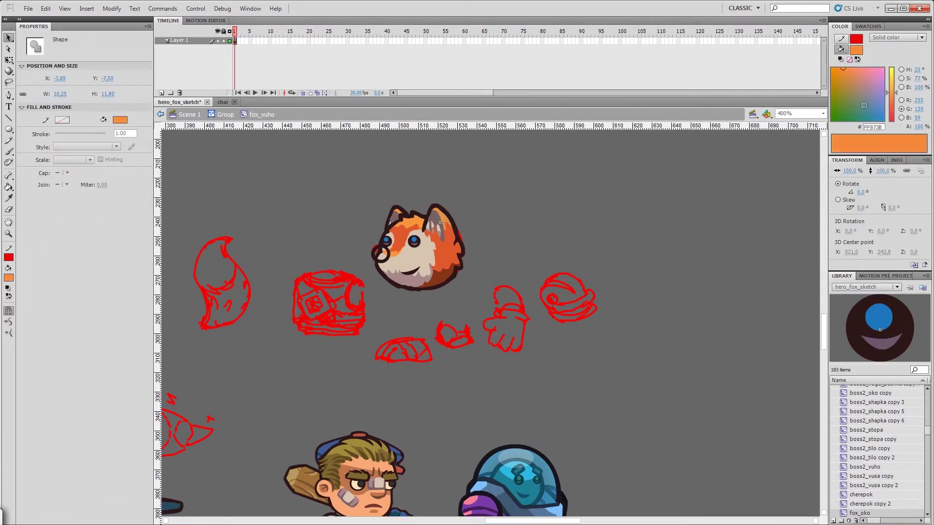
{"action": "mouse_move", "coordinate": [485, 297]}
{"action": "left_mouse_down"}
{"action": "mouse_move", "coordinate": [454, 298]}
{"action": "mouse_move", "coordinate": [471, 229]}
{"action": "mouse_move", "coordinate": [460, 234]}
{"action": "mouse_move", "coordinate": [735, 232]}
{"action": "mouse_move", "coordinate": [638, 227]}
{"action": "mouse_move", "coordinate": [571, 251]}
{"action": "mouse_move", "coordinate": [558, 277]}
{"action": "mouse_move", "coordinate": [569, 256]}
{"action": "mouse_move", "coordinate": [463, 277]}
{"action": "left_mouse_up"}
Apply the deeper orange FF873B to the head's forehead and muzzle highlights inside the head group.
{"action": "left_click", "coordinate": [523, 231]}
{"action": "double_click", "coordinate": [485, 194]}
{"action": "key", "text": "i"}
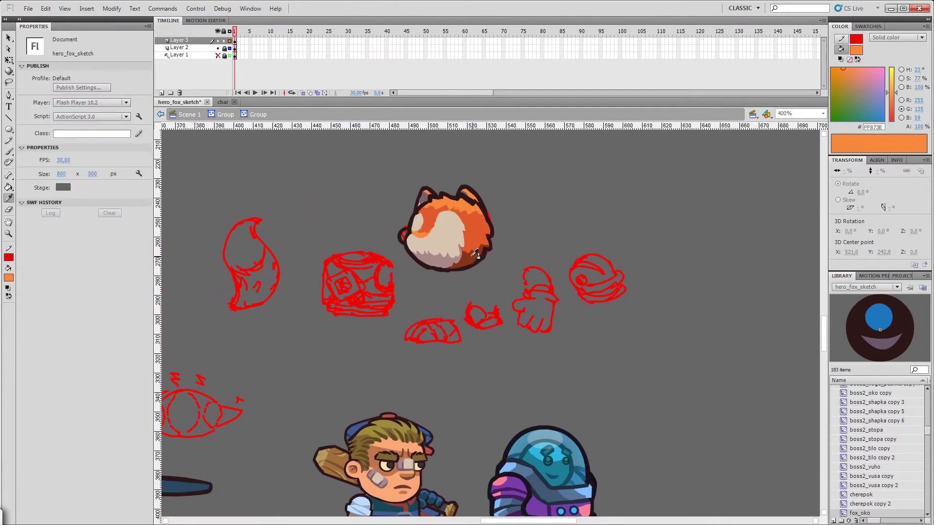
{"action": "left_click", "coordinate": [429, 209]}
{"action": "key", "text": "b"}
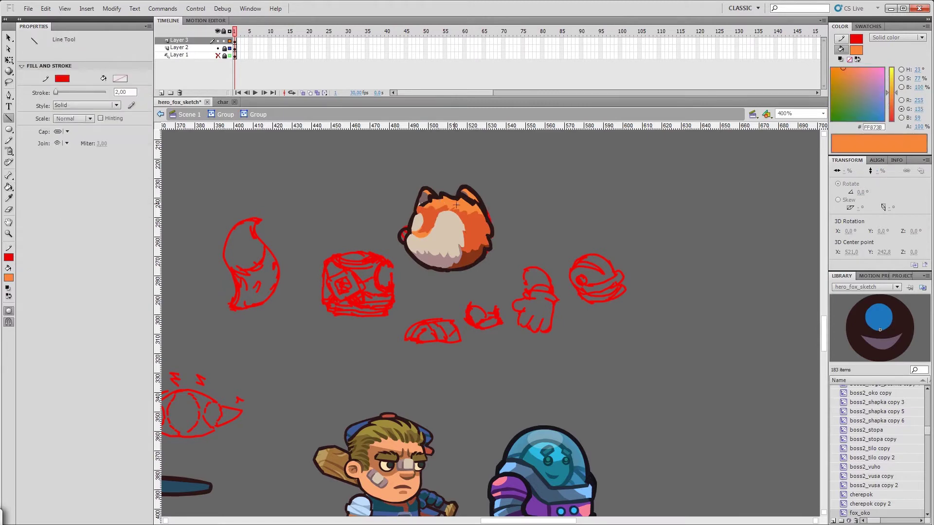
{"action": "left_click_drag", "start_coordinate": [486, 217], "coordinate": [478, 210]}
Brush brown 873418 shadows under the ears and along the back of the head, leave the group and save the document.
{"action": "left_click_drag", "start_coordinate": [381, 319], "coordinate": [306, 133]}
{"action": "key", "text": "i"}
{"action": "left_click", "coordinate": [453, 300]}
{"action": "left_click", "coordinate": [455, 298]}
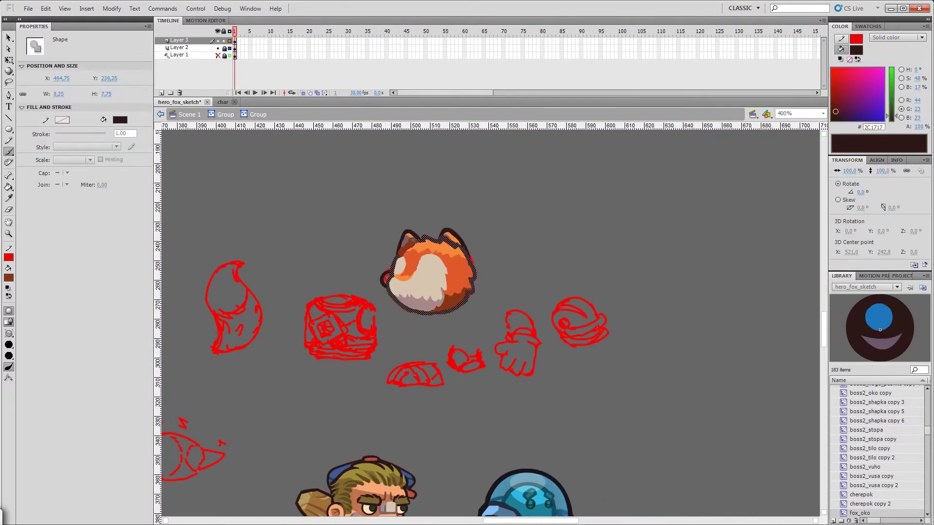
{"action": "key", "text": "v"}
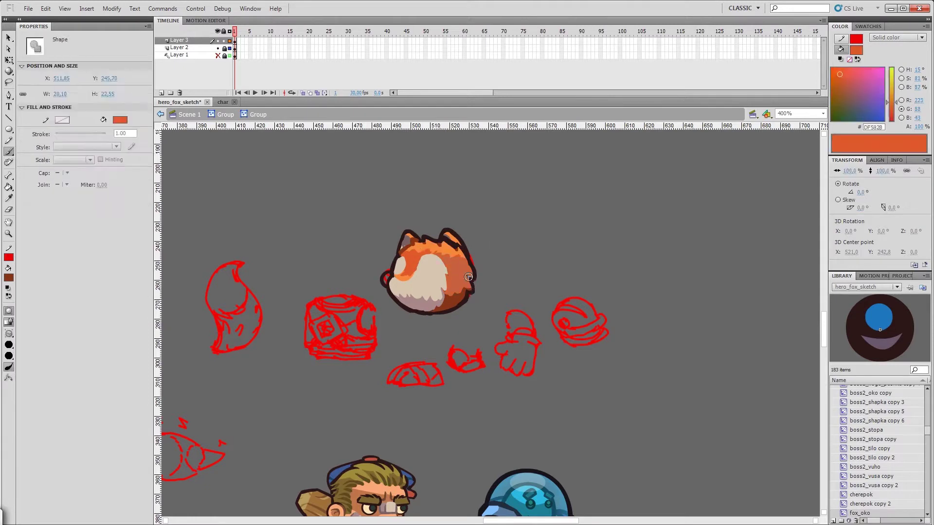
{"action": "left_click", "coordinate": [460, 291]}
{"action": "left_click", "coordinate": [491, 267]}
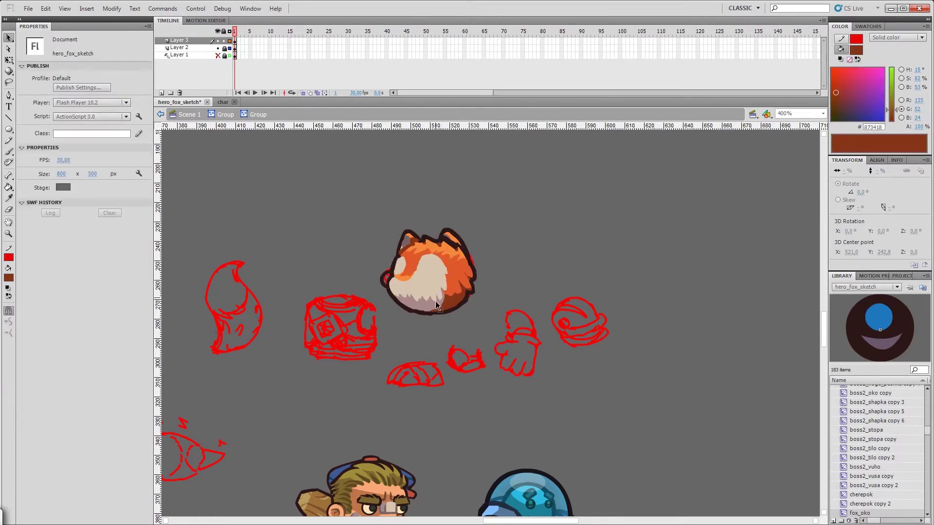
{"action": "left_click_drag", "start_coordinate": [441, 288], "coordinate": [445, 280]}
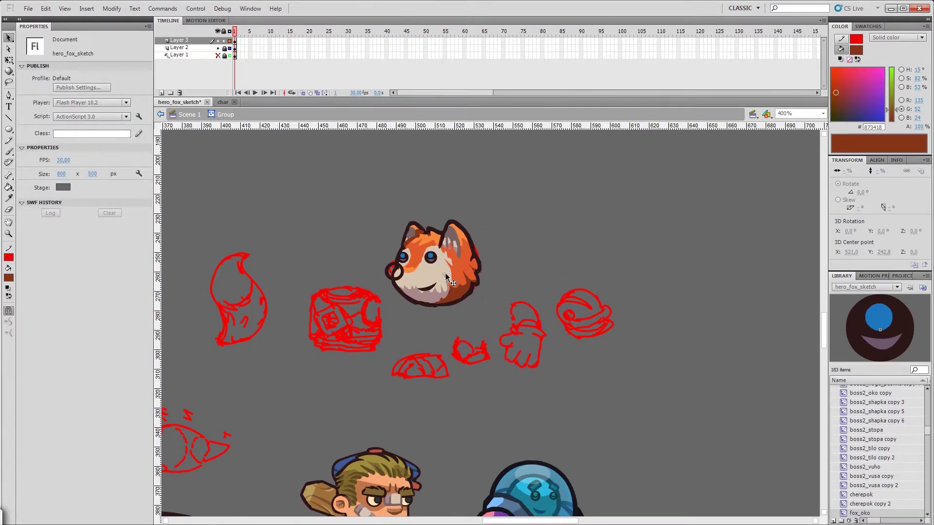
{"action": "double_click", "coordinate": [523, 233]}
{"action": "key", "text": "ctrl+s"}
Fill the fox's nose with dark purple 562042 and a violet highlight, and save the document.
{"action": "mouse_move", "coordinate": [443, 313]}
{"action": "left_mouse_down"}
{"action": "mouse_move", "coordinate": [441, 307]}
{"action": "mouse_move", "coordinate": [443, 326]}
{"action": "left_mouse_up"}
{"action": "double_click", "coordinate": [431, 243]}
{"action": "key", "text": "k"}
{"action": "left_click_drag", "start_coordinate": [891, 73], "coordinate": [894, 101]}
{"action": "left_click", "coordinate": [393, 265]}
{"action": "key", "text": "v"}
{"action": "left_click", "coordinate": [394, 265]}
{"action": "left_click", "coordinate": [428, 262]}
{"action": "left_click", "coordinate": [593, 225]}
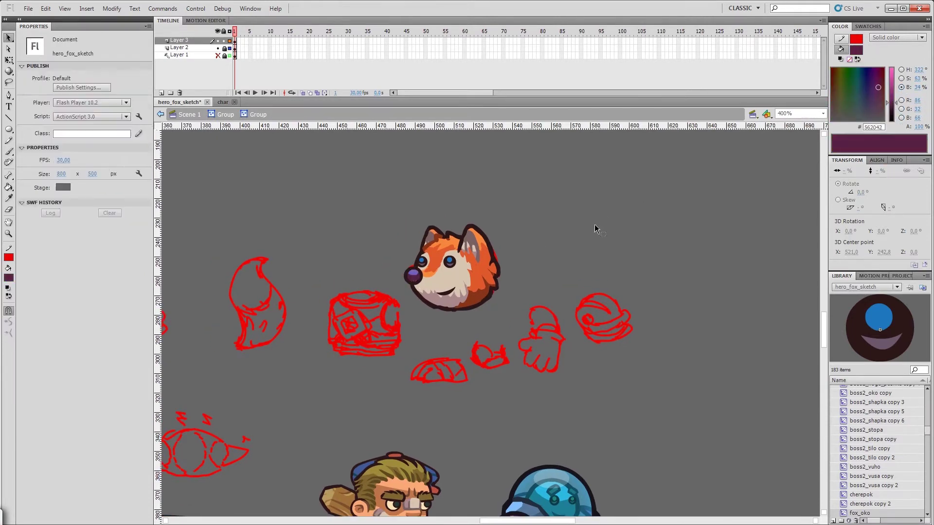
{"action": "key", "text": "ctrl+s"}
Touch up the nose shading with the brush and leave the nose group.
{"action": "mouse_move", "coordinate": [367, 277]}
{"action": "left_mouse_down"}
{"action": "mouse_move", "coordinate": [448, 181]}
{"action": "mouse_move", "coordinate": [416, 219]}
{"action": "mouse_move", "coordinate": [402, 281]}
{"action": "mouse_move", "coordinate": [486, 292]}
{"action": "mouse_move", "coordinate": [291, 286]}
{"action": "left_mouse_up"}
{"action": "left_click", "coordinate": [394, 282]}
{"action": "key", "text": "b"}
{"action": "key", "text": "v"}
{"action": "double_click", "coordinate": [413, 290]}
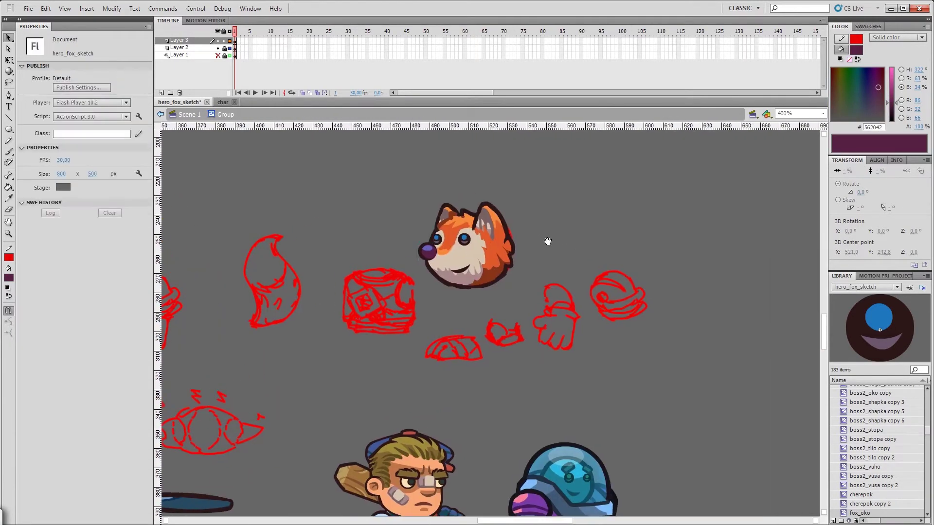
Scale the far fox_oko eye to 90% and align the two eyes with each other.
{"action": "left_click", "coordinate": [456, 268]}
{"action": "key", "text": "q"}
{"action": "key", "text": "v"}
{"action": "left_click_drag", "start_coordinate": [470, 255], "coordinate": [433, 237]}
{"action": "left_click", "coordinate": [426, 238]}
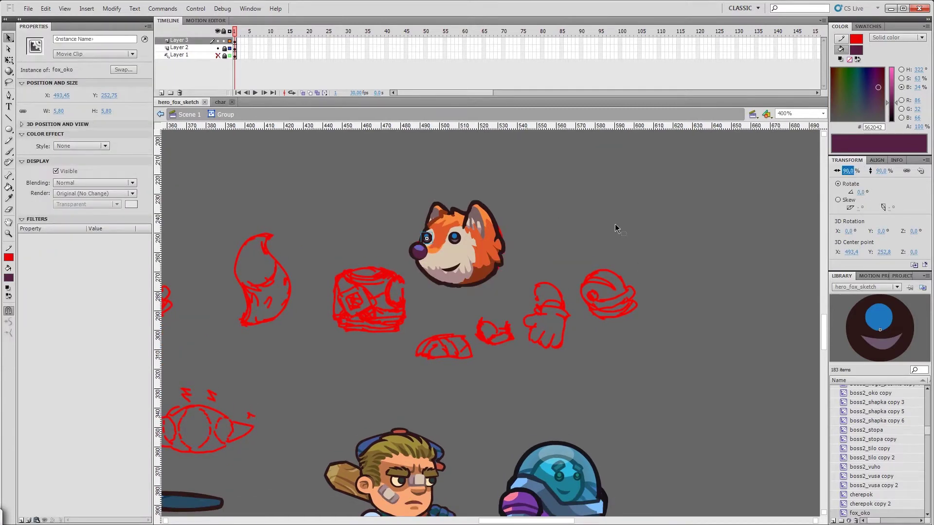
{"action": "key", "text": "ctrl+k"}
{"action": "scroll", "coordinate": [631, 246], "scroll_direction": "up", "scroll_amount": 2}
{"action": "left_click", "coordinate": [535, 253]}
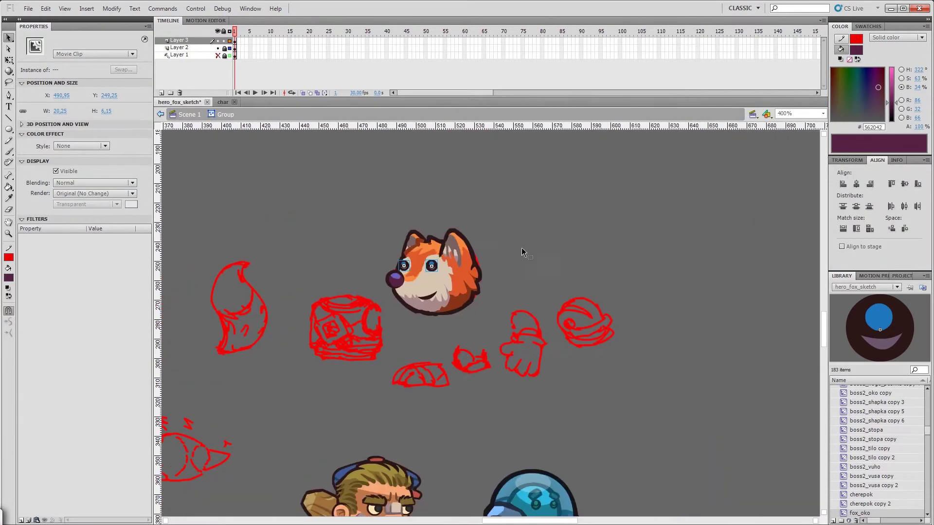
Reshape the nose's violet highlight as an oval, add a small mauve 6B586B oval below it and save the document.
{"action": "double_click", "coordinate": [493, 326]}
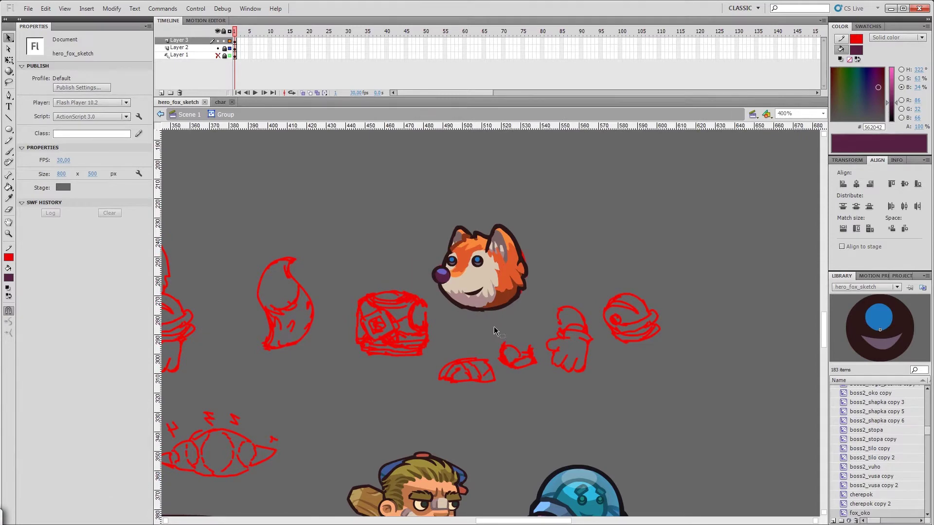
{"action": "key", "text": "ctrl+="}
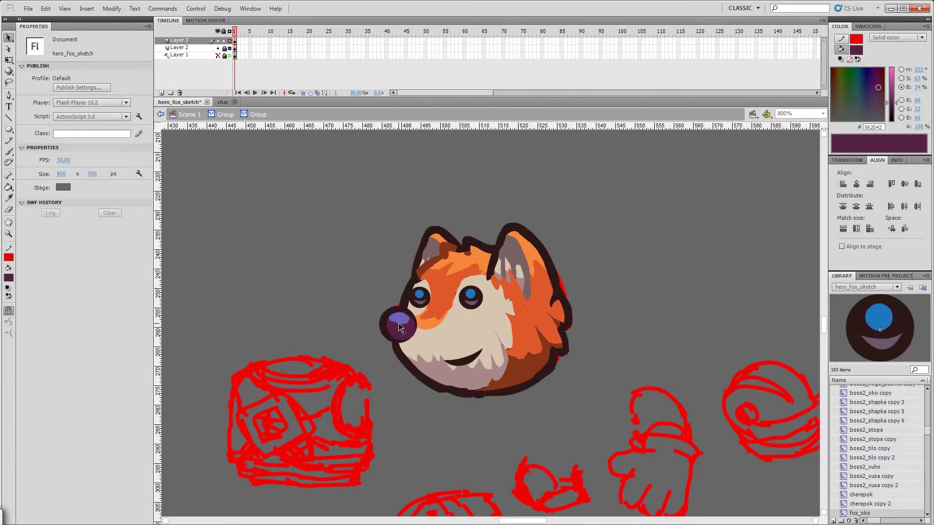
{"action": "scroll", "coordinate": [462, 319], "scroll_direction": "right", "scroll_amount": 2}
{"action": "scroll", "coordinate": [462, 318], "scroll_direction": "down", "scroll_amount": 1}
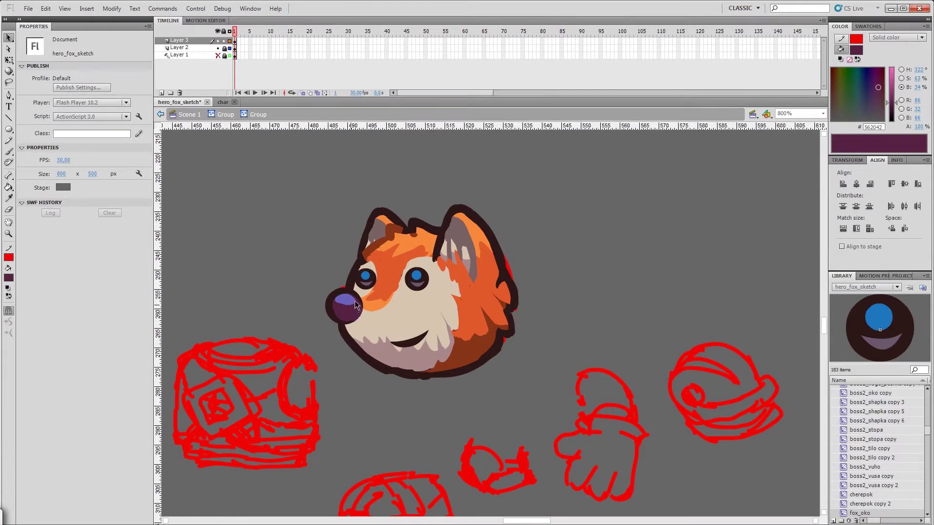
{"action": "left_click", "coordinate": [431, 364]}
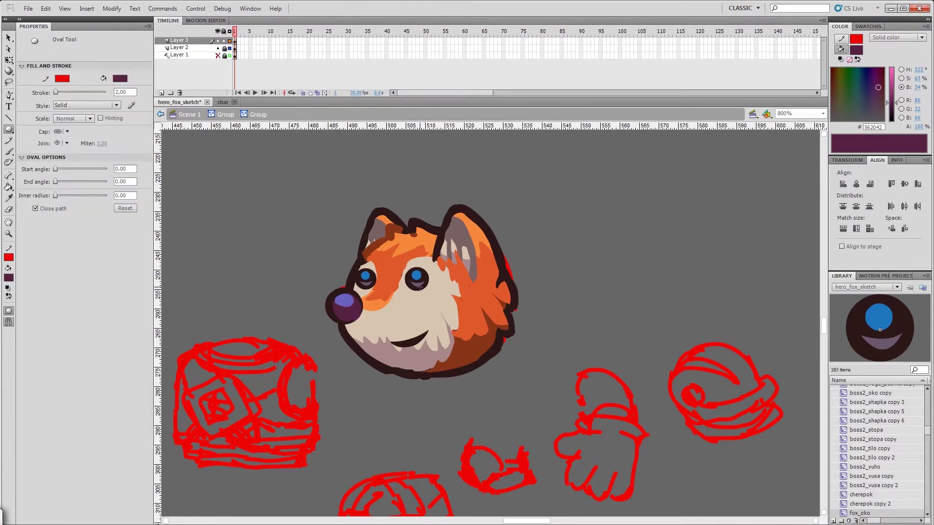
{"action": "left_click_drag", "start_coordinate": [550, 278], "coordinate": [565, 284]}
{"action": "key", "text": "alt+f"}
{"action": "key", "text": "s"}
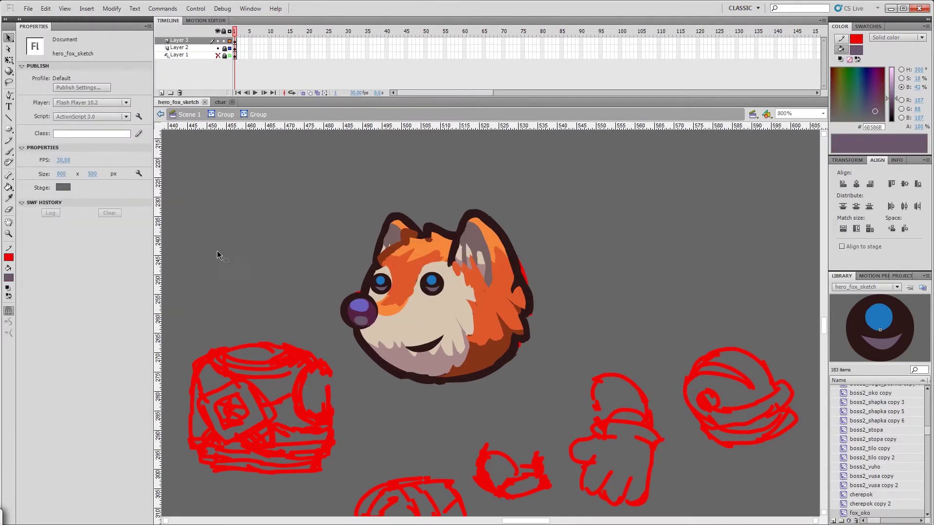
Recolour the nose dark maroon 4A252E and its upper oval highlight teal.
{"action": "left_click", "coordinate": [370, 326]}
{"action": "left_click", "coordinate": [837, 95]}
{"action": "left_click_drag", "start_coordinate": [893, 106], "coordinate": [894, 99]}
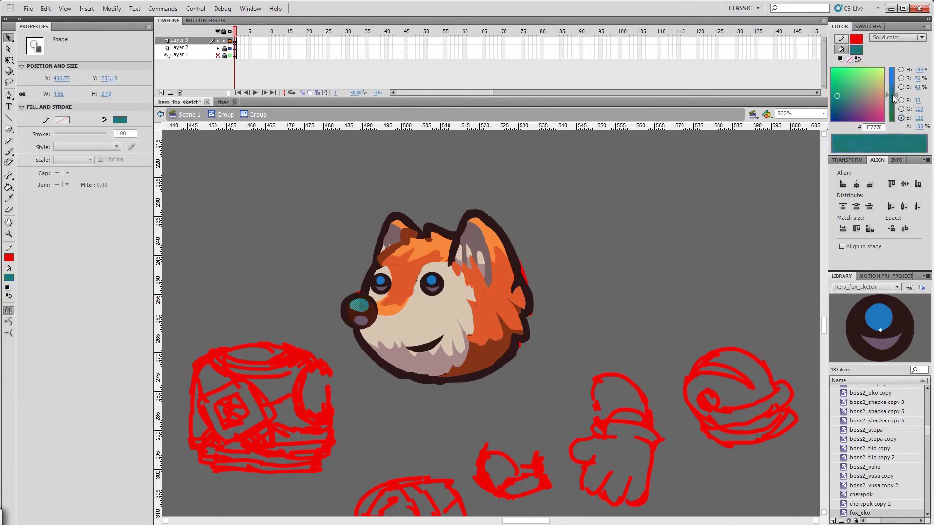
{"action": "left_click", "coordinate": [632, 228]}
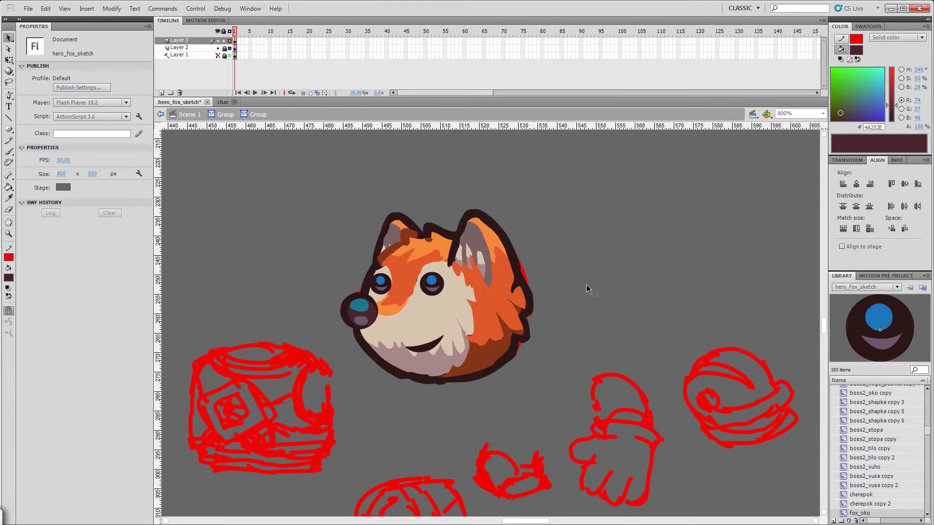
Recolour the nose's base fill dark navy 27253A and leave the nose group.
{"action": "scroll", "coordinate": [585, 284], "scroll_direction": "down", "scroll_amount": 2}
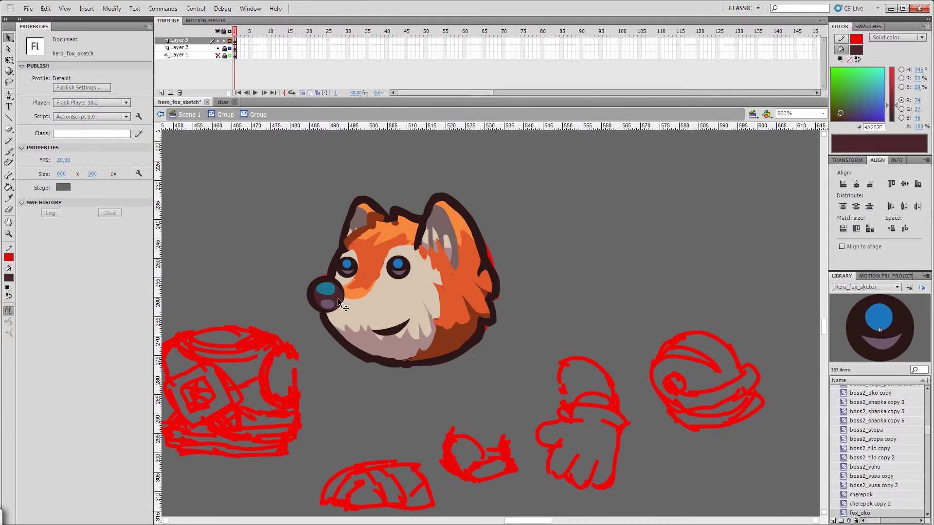
{"action": "left_click", "coordinate": [339, 303]}
{"action": "double_click", "coordinate": [497, 261]}
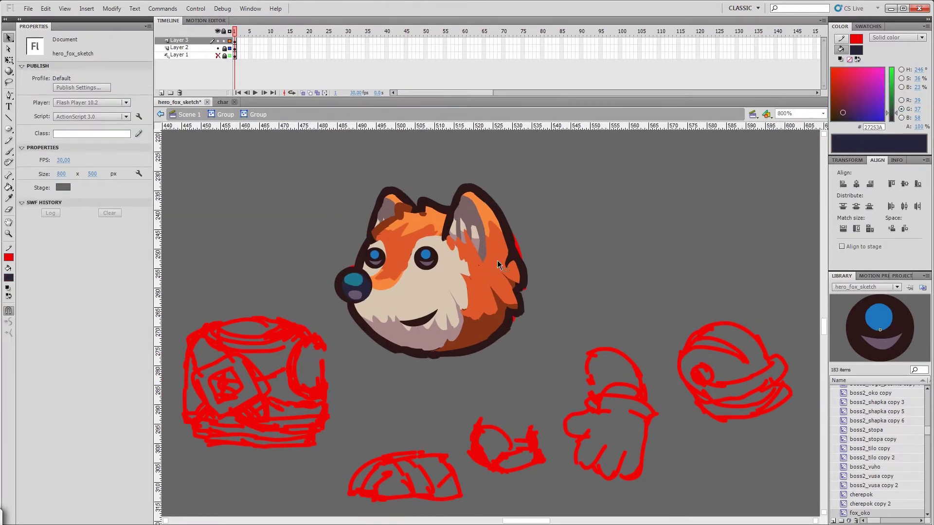
{"action": "key", "text": "ctrl+minus"}
Convert the nose group to a symbol named fox_nis.
{"action": "left_click", "coordinate": [445, 288]}
{"action": "double_click", "coordinate": [860, 513]}
{"action": "right_click", "coordinate": [854, 512]}
{"action": "left_click", "coordinate": [715, 408]}
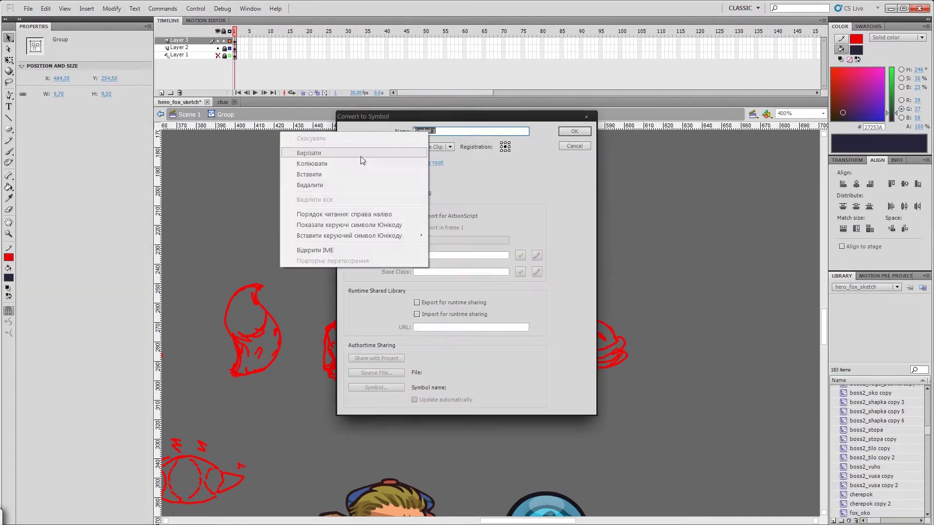
Inside the fox_nis symbol, reshape the mauve lower highlight to about 3.1 by 2.1 px and return to the head group.
{"action": "double_click", "coordinate": [427, 293]}
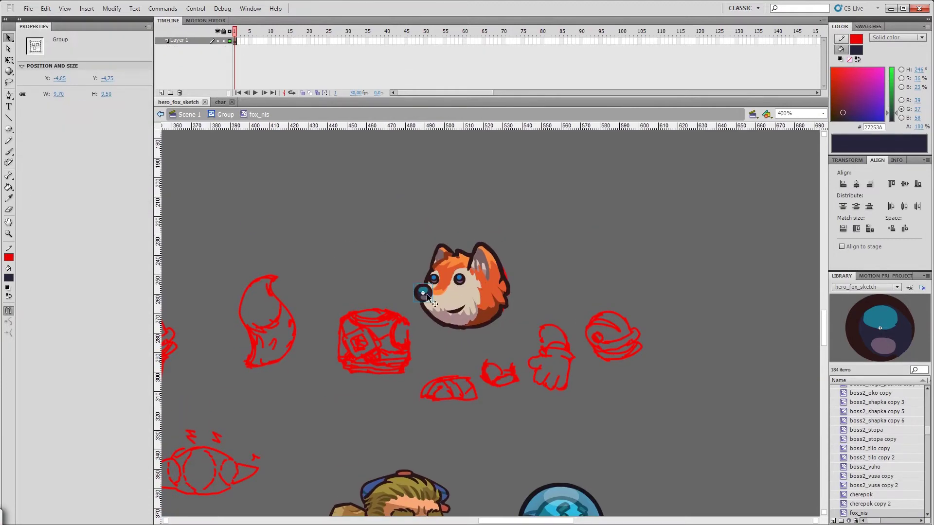
{"action": "key", "text": "ctrl+equal"}
{"action": "left_click", "coordinate": [377, 315]}
{"action": "key", "text": "b"}
{"action": "key", "text": "v"}
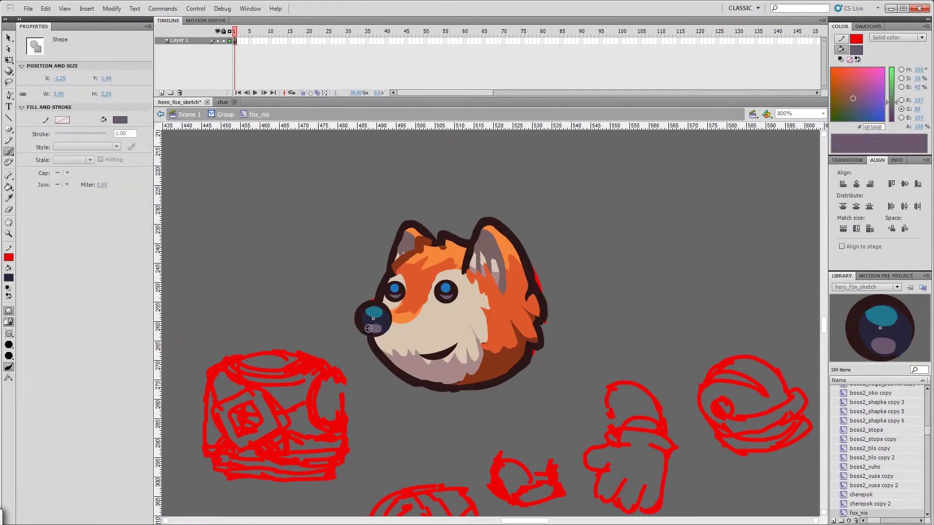
{"action": "left_click", "coordinate": [375, 329]}
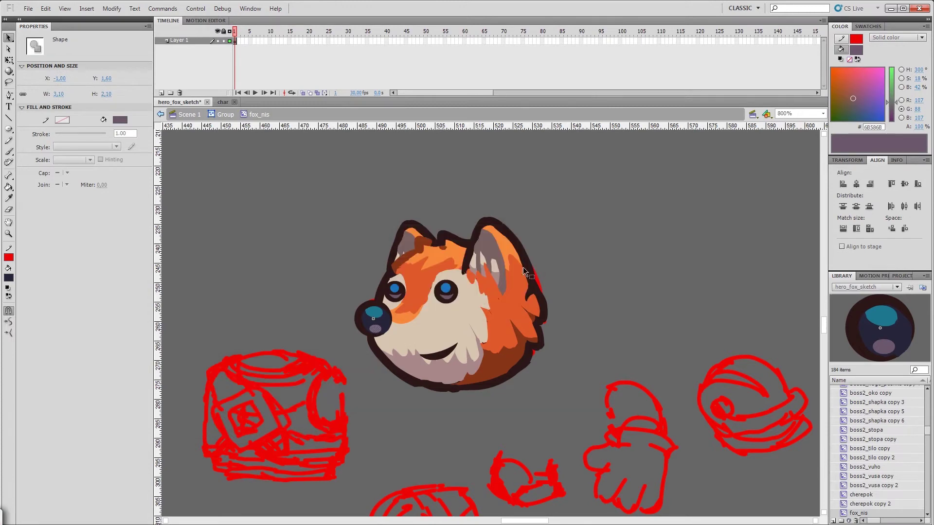
{"action": "key", "text": "ctrl+shift+a"}
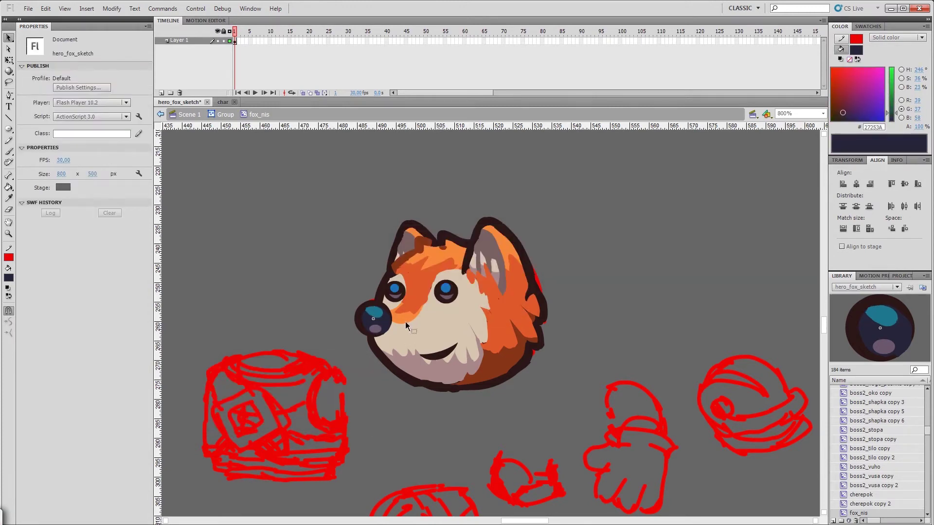
{"action": "double_click", "coordinate": [589, 244]}
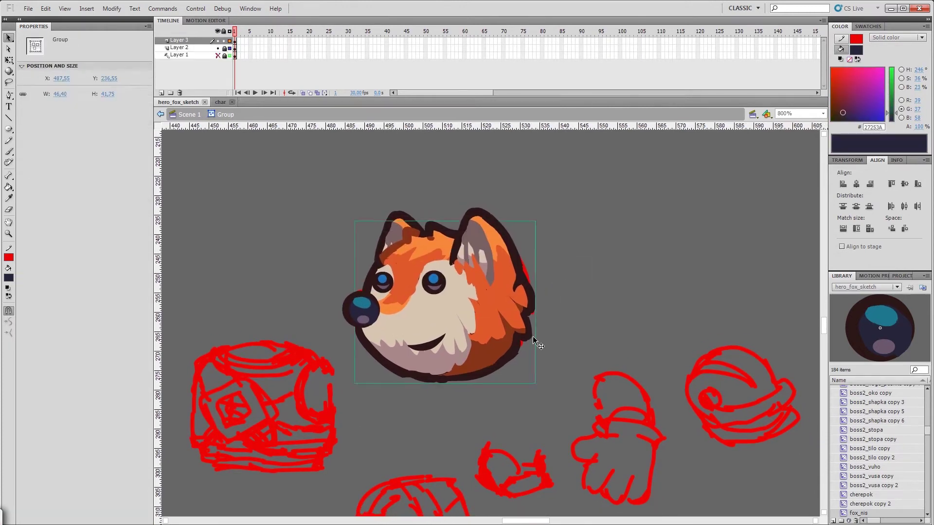
Convert the head fur group to a symbol named fox_herep.
{"action": "key", "text": "F8"}
{"action": "left_click_drag", "start_coordinate": [424, 131], "coordinate": [429, 138]}
{"action": "type", "text": "vuho"}
{"action": "key", "text": "Return"}
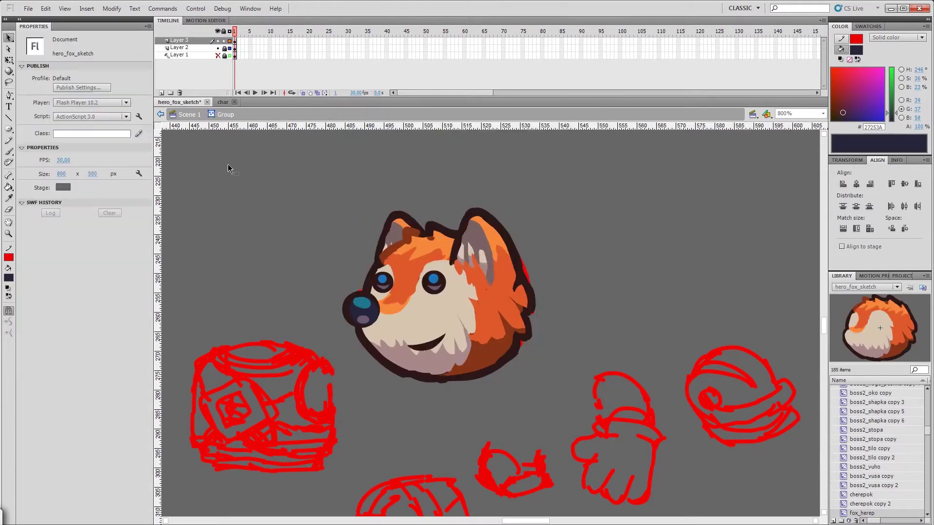
Inside the fox_vuho symbol, clean up the near ear's dark outline around its tip and save the document.
{"action": "double_click", "coordinate": [466, 354]}
{"action": "key", "text": "l"}
{"action": "left_click", "coordinate": [46, 8]}
{"action": "left_click", "coordinate": [78, 138]}
{"action": "mouse_move", "coordinate": [461, 185]}
{"action": "left_mouse_down"}
{"action": "mouse_move", "coordinate": [446, 192]}
{"action": "mouse_move", "coordinate": [453, 201]}
{"action": "mouse_move", "coordinate": [471, 195]}
{"action": "left_mouse_up"}
{"action": "key", "text": "v"}
{"action": "left_click", "coordinate": [479, 202]}
{"action": "left_click", "coordinate": [475, 197]}
{"action": "left_click", "coordinate": [535, 217]}
{"action": "key", "text": "ctrl+s"}
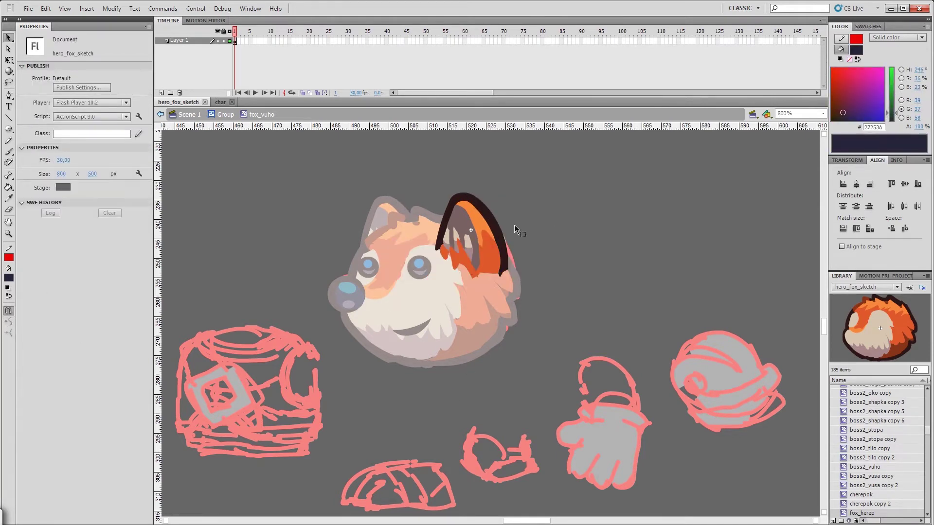
Refine the near ear's inner fur shapes and the lower end of its outline, and leave the fox_vuho symbol.
{"action": "left_click", "coordinate": [492, 226]}
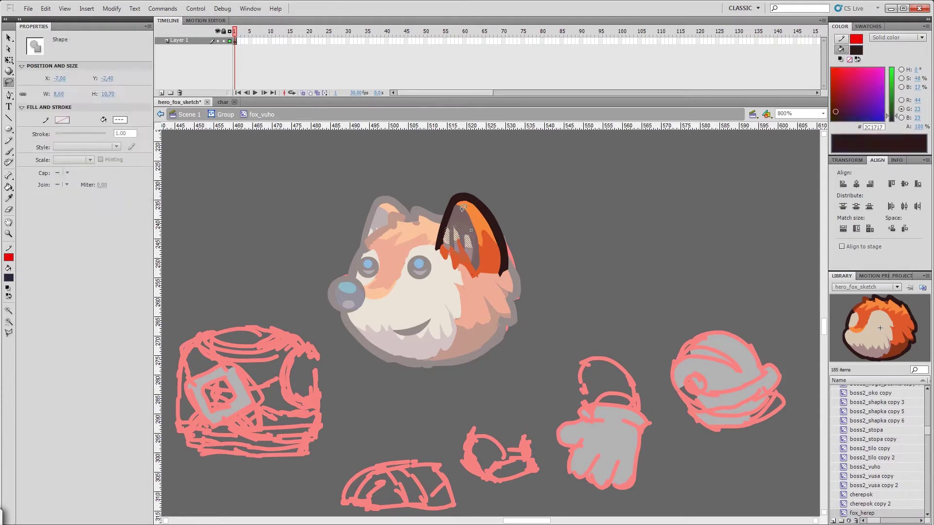
{"action": "left_click", "coordinate": [530, 187]}
{"action": "key", "text": "l"}
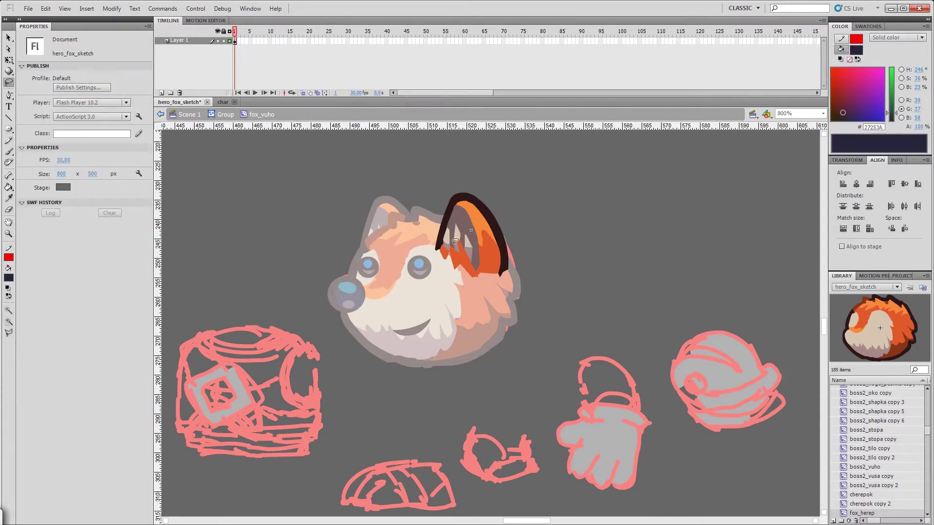
{"action": "left_click", "coordinate": [481, 220]}
{"action": "key", "text": "v"}
{"action": "left_click", "coordinate": [509, 267]}
{"action": "left_click", "coordinate": [507, 273]}
{"action": "double_click", "coordinate": [542, 229]}
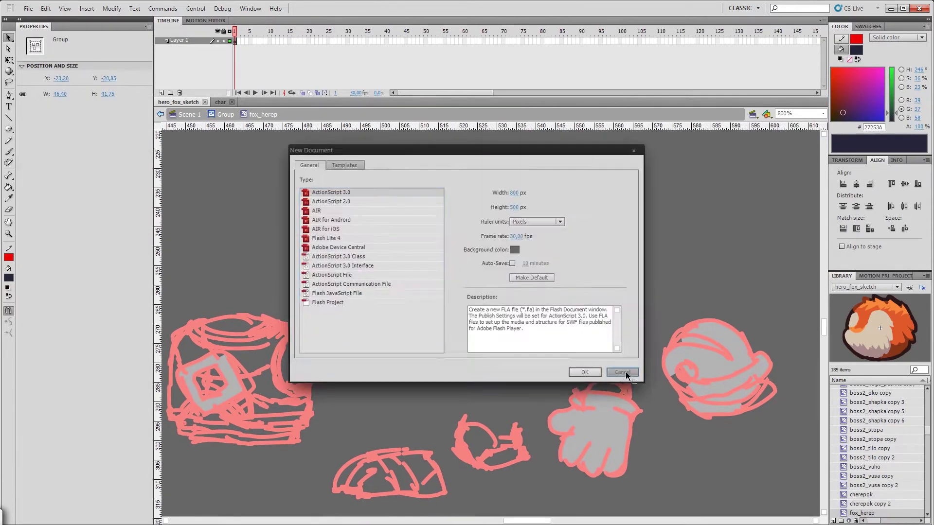
Inside the fox_herep symbol, trim the stray brown tuft and reshape the fur and dark outline along the top of the head.
{"action": "left_click", "coordinate": [622, 372]}
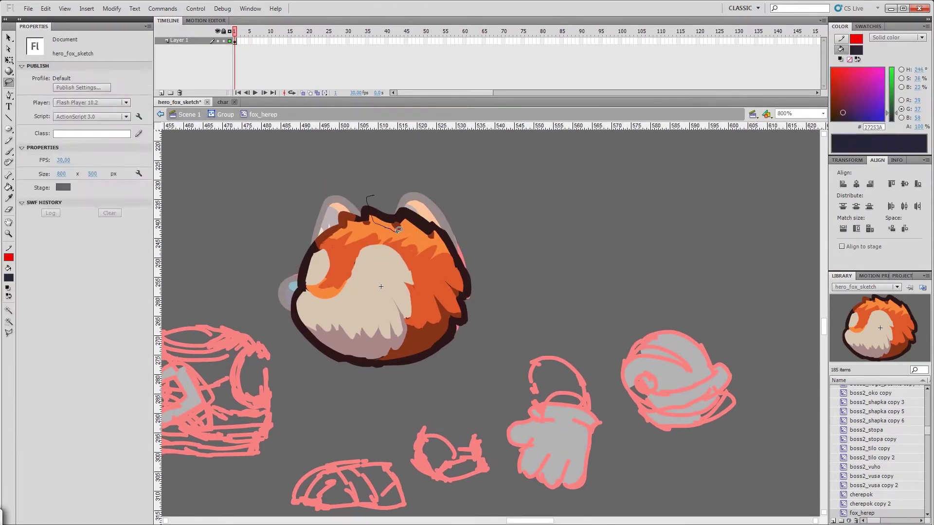
{"action": "left_click_drag", "start_coordinate": [398, 229], "coordinate": [400, 228]}
{"action": "key", "text": "v"}
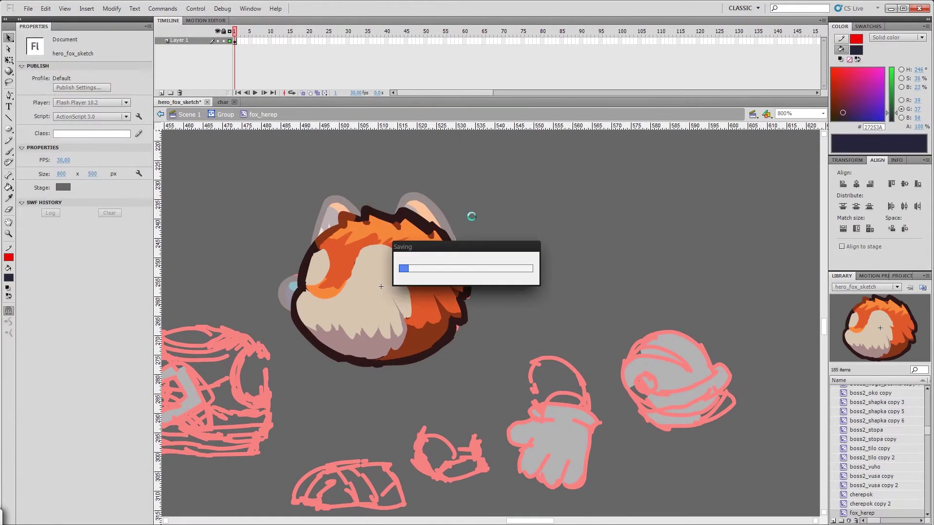
{"action": "key", "text": "v"}
{"action": "left_click_drag", "start_coordinate": [368, 222], "coordinate": [328, 238]}
{"action": "key", "text": "v"}
{"action": "left_click", "coordinate": [439, 234]}
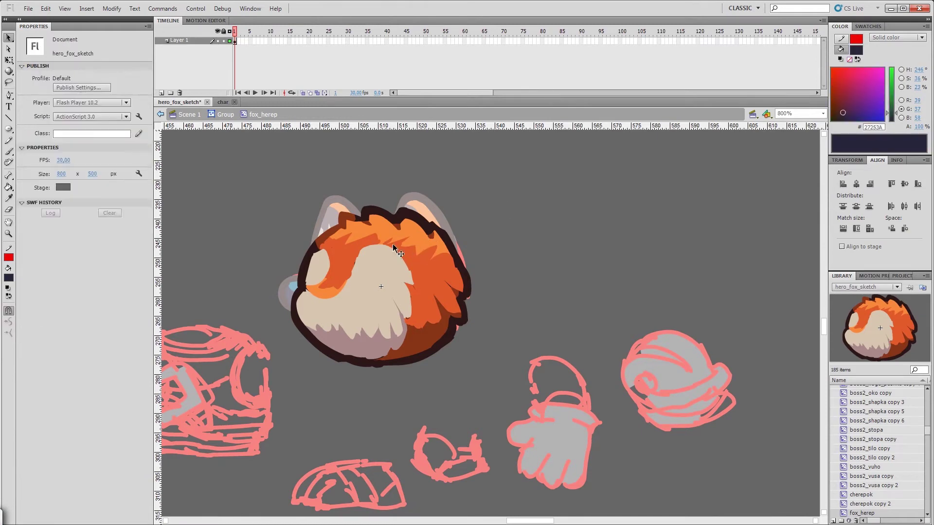
Refine the dark outline and fur edges along the back of the head.
{"action": "left_click", "coordinate": [453, 237]}
{"action": "left_click", "coordinate": [468, 281]}
{"action": "left_click", "coordinate": [479, 282]}
{"action": "left_click", "coordinate": [466, 272]}
{"action": "left_click", "coordinate": [480, 282]}
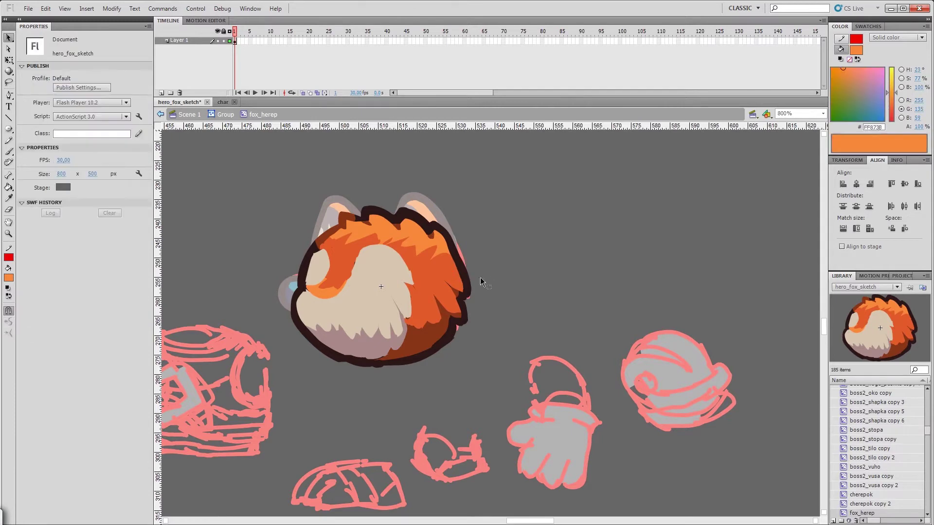
{"action": "left_click", "coordinate": [474, 313]}
{"action": "left_click", "coordinate": [459, 325]}
Smooth the upper edge of the cream cheek patch and the orange fur beside the eye area.
{"action": "left_click_drag", "start_coordinate": [408, 257], "coordinate": [400, 245]}
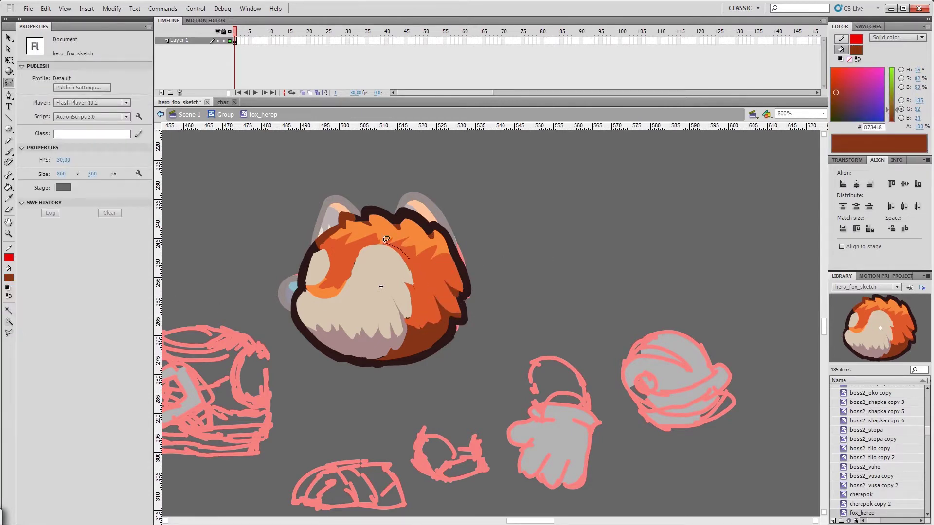
{"action": "key", "text": "v"}
{"action": "left_click", "coordinate": [321, 282]}
{"action": "key", "text": "ctrl+shift+a"}
Smooth the dark outline around the muzzle, chin and lower jaw, and save the document.
{"action": "left_click", "coordinate": [296, 303]}
{"action": "left_click", "coordinate": [451, 346]}
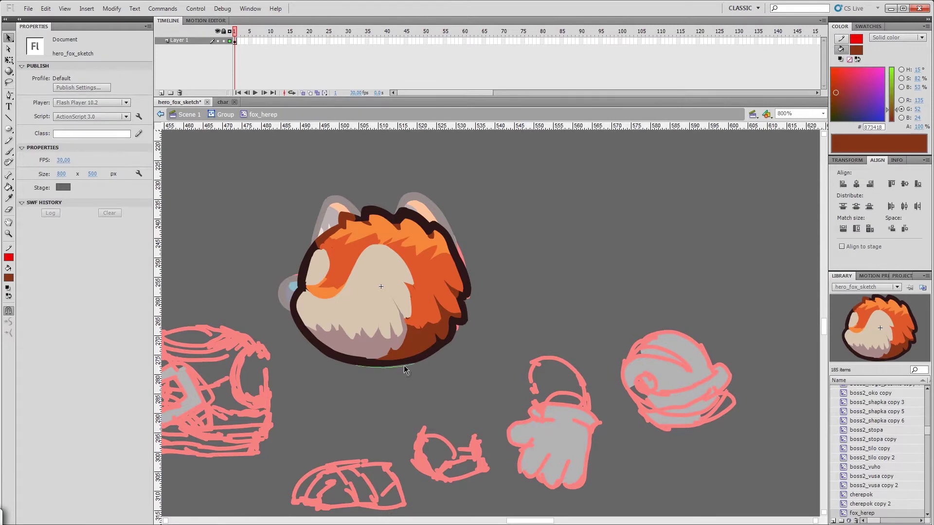
{"action": "left_click", "coordinate": [353, 365]}
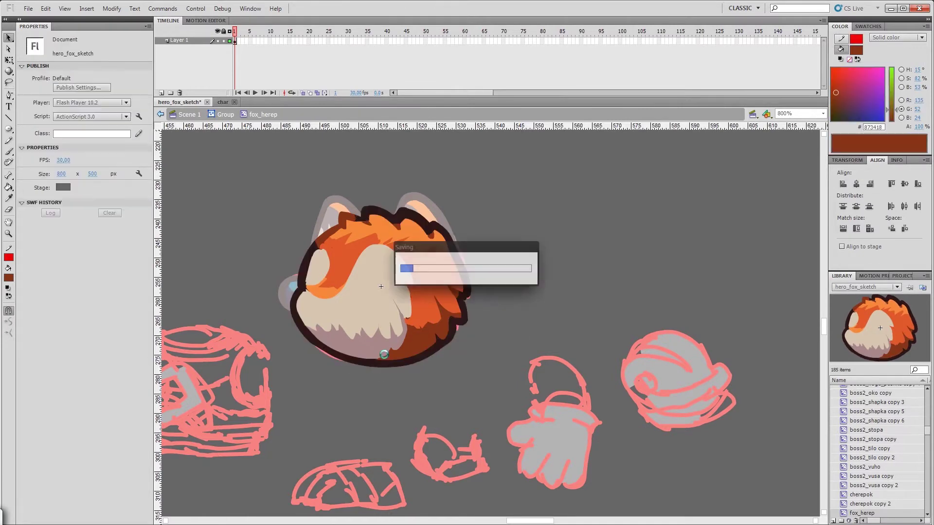
{"action": "key", "text": "ctrl+shift+a"}
{"action": "left_click_drag", "start_coordinate": [306, 334], "coordinate": [336, 311]}
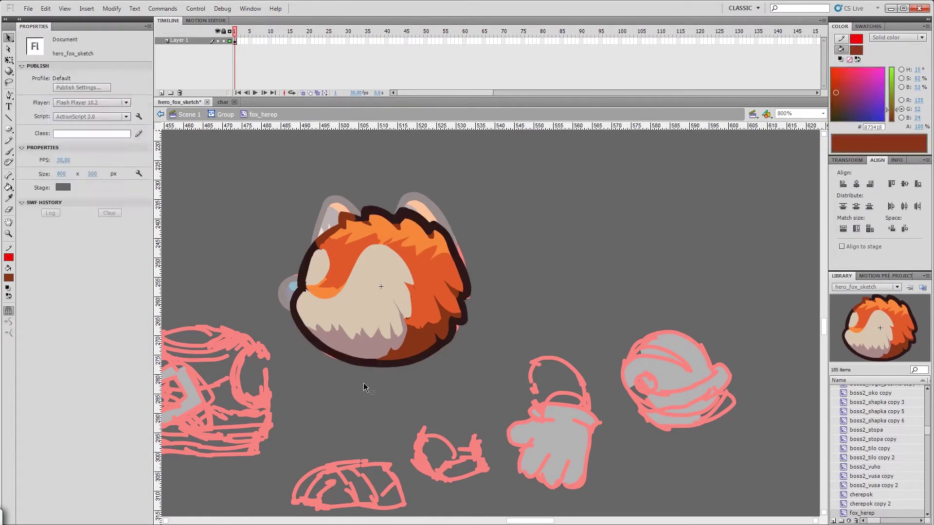
{"action": "key", "text": "v"}
{"action": "key", "text": "ctrl+s"}
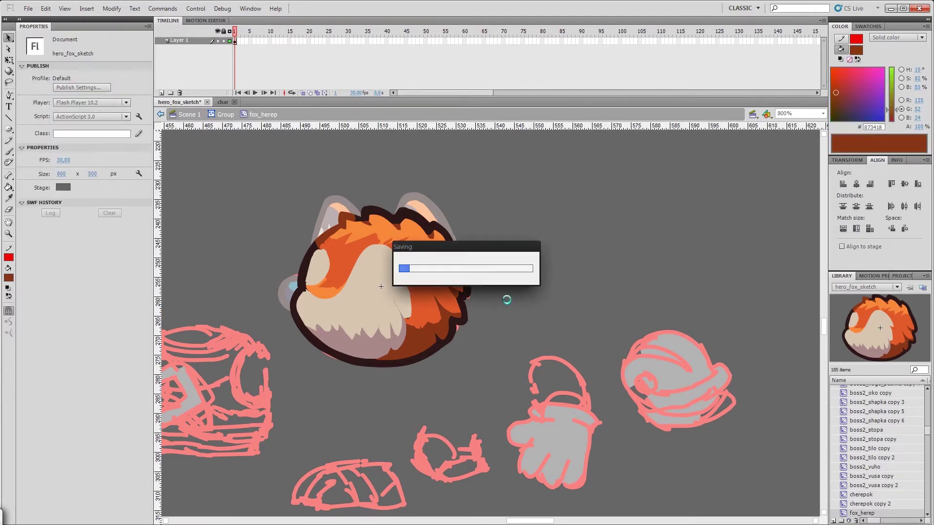
Return to the head group and free-transform the far fox_vuho ear, skewing it and narrowing it to about 87% width.
{"action": "key", "text": "ctrl+minus"}
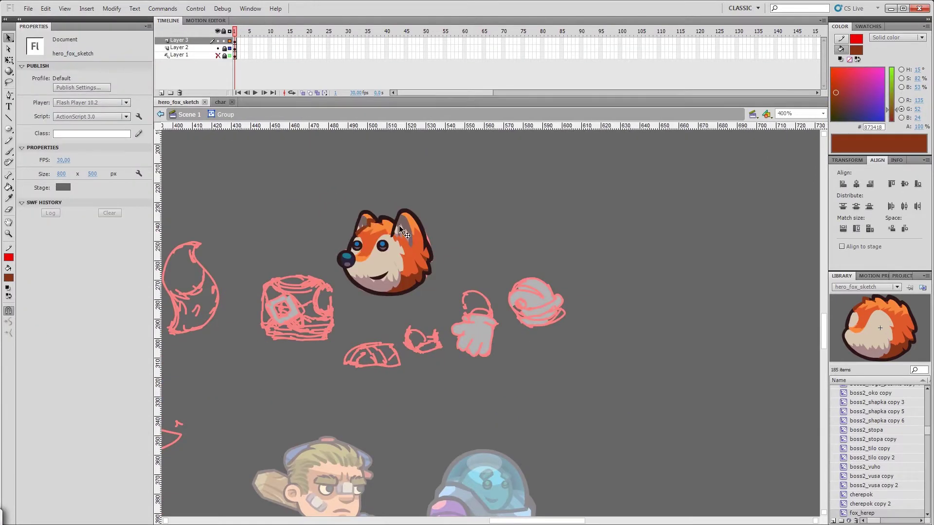
{"action": "double_click", "coordinate": [399, 225]}
{"action": "key", "text": "ctrl+e"}
{"action": "key", "text": "Down"}
{"action": "left_click", "coordinate": [861, 161]}
{"action": "key", "text": "q"}
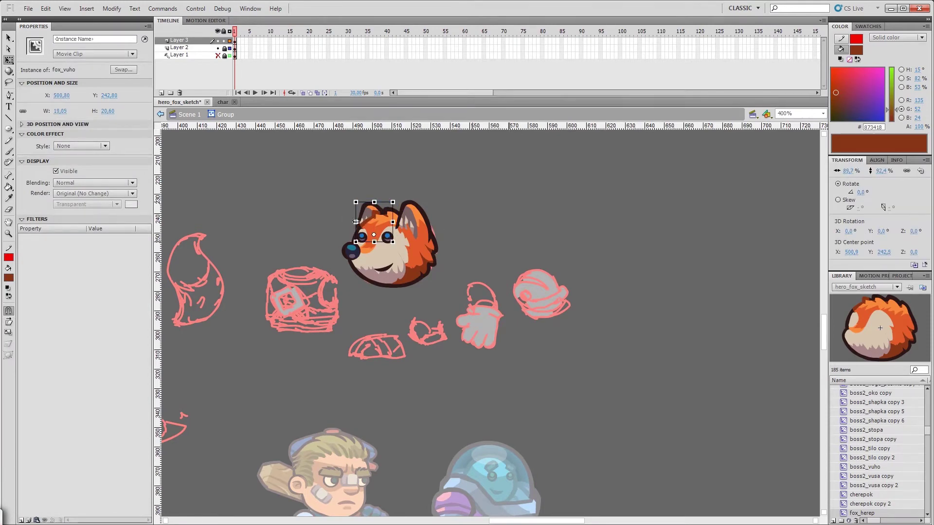
{"action": "left_click_drag", "start_coordinate": [392, 222], "coordinate": [384, 222]}
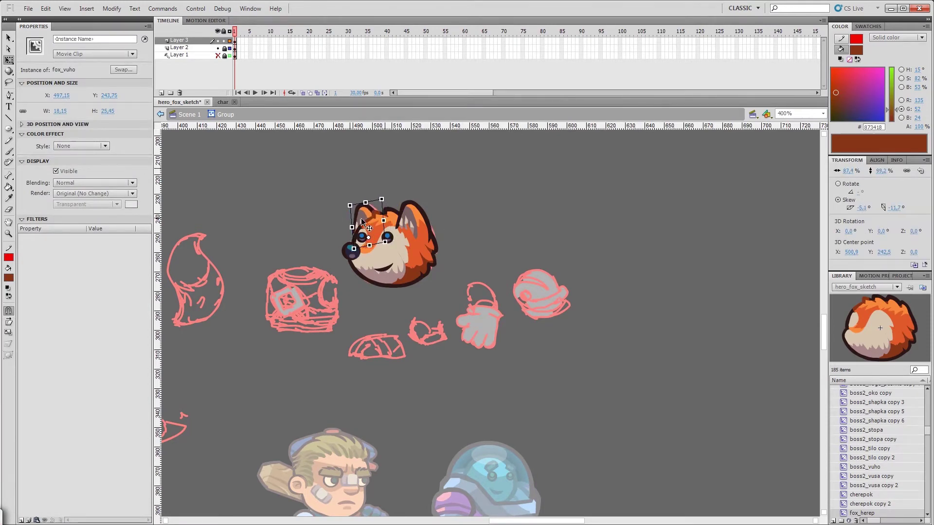
{"action": "left_click", "coordinate": [474, 193]}
Refit the far ear's skew and size to about 18.7 by 24.5 px.
{"action": "key", "text": "ctrl+a"}
{"action": "key", "text": "ctrl+a"}
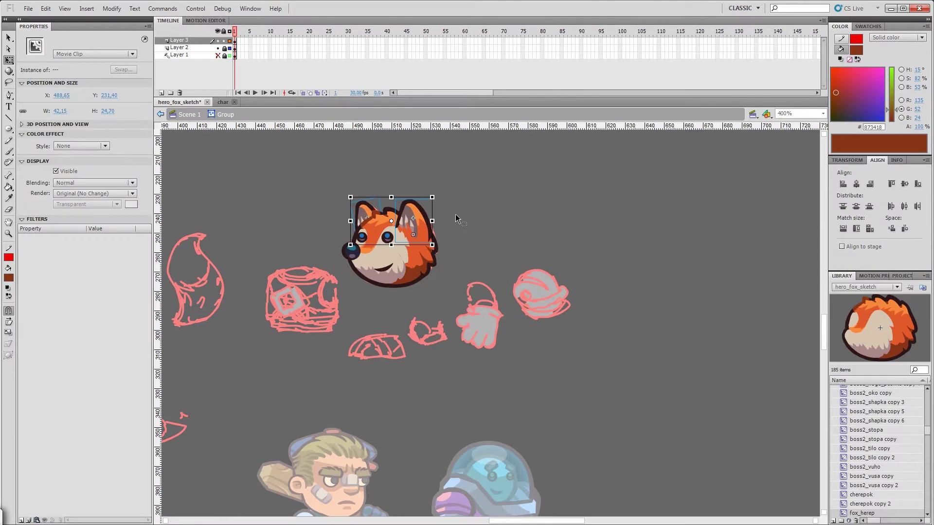
{"action": "left_click", "coordinate": [457, 230]}
{"action": "left_click", "coordinate": [384, 216]}
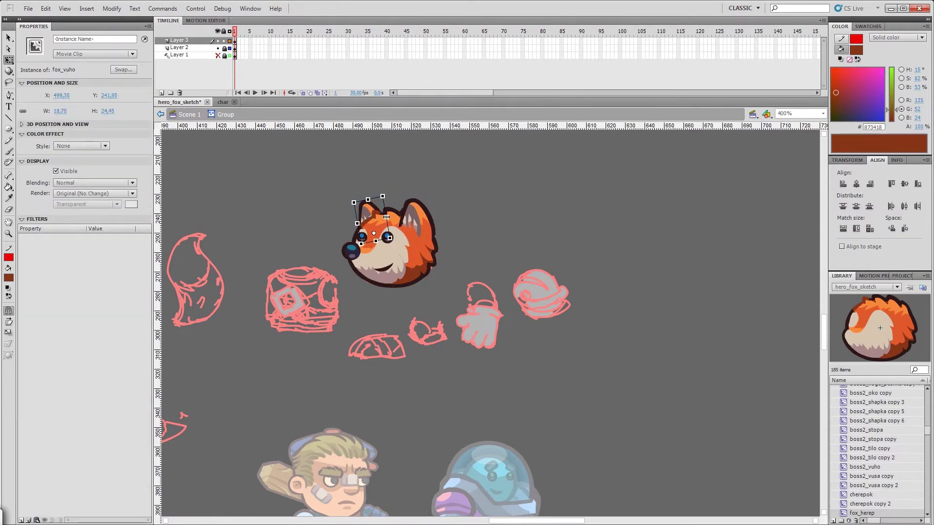
Check the near ear's shape inside fox_vuho, and tilt the near ear instance backward at about 21.2 by 24.4 px.
{"action": "double_click", "coordinate": [372, 215]}
{"action": "left_click", "coordinate": [399, 200]}
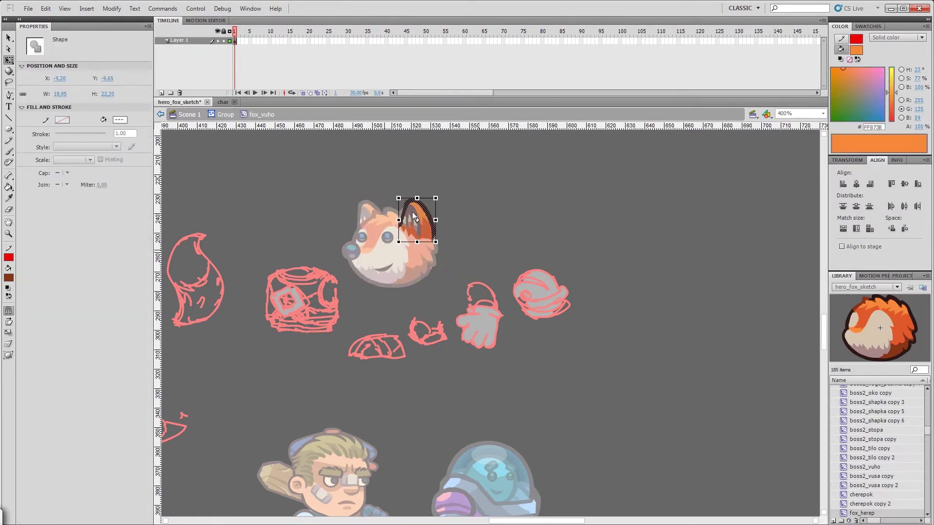
{"action": "left_click", "coordinate": [402, 217]}
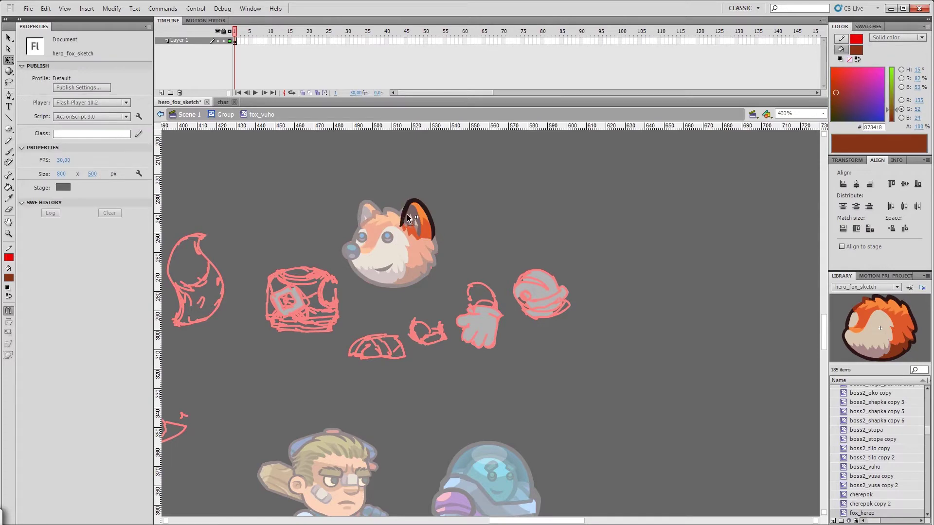
{"action": "double_click", "coordinate": [476, 206]}
{"action": "left_click", "coordinate": [417, 208]}
{"action": "left_click", "coordinate": [441, 197]}
{"action": "left_click", "coordinate": [369, 210]}
{"action": "left_click", "coordinate": [417, 215]}
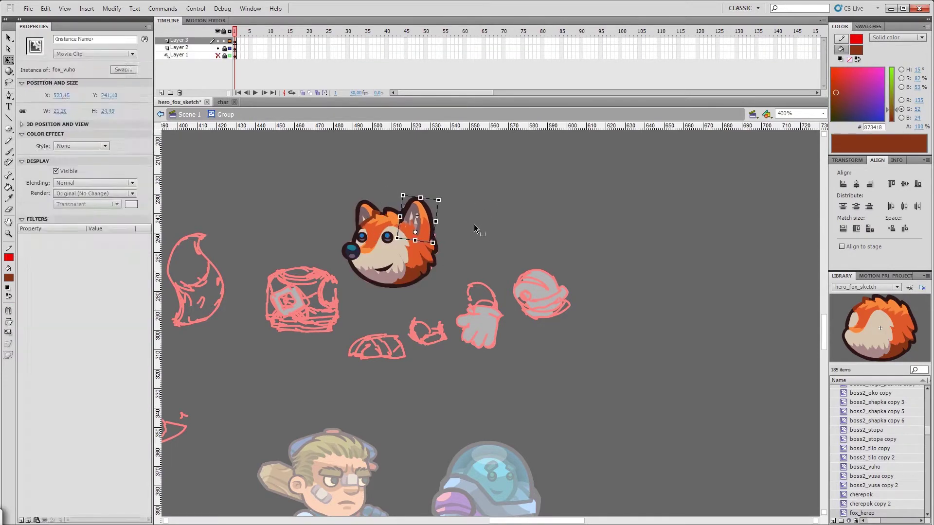
{"action": "left_click", "coordinate": [463, 194]}
Try another adjustment of the near ear and the face parts, and undo it.
{"action": "double_click", "coordinate": [425, 206]}
{"action": "left_click", "coordinate": [418, 209]}
{"action": "left_click", "coordinate": [412, 199]}
{"action": "key", "text": "ctrl+z"}
{"action": "double_click", "coordinate": [373, 230]}
{"action": "key", "text": "ctrl+z"}
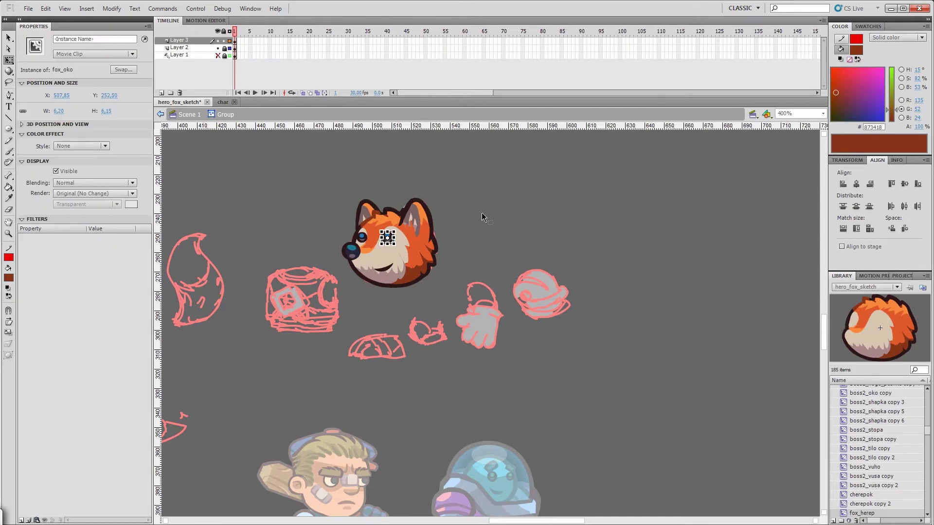
Try to skew the upper half of the head by about 1.4° inside the fox_herep symbol, and undo it.
{"action": "key", "text": "ctrl+t"}
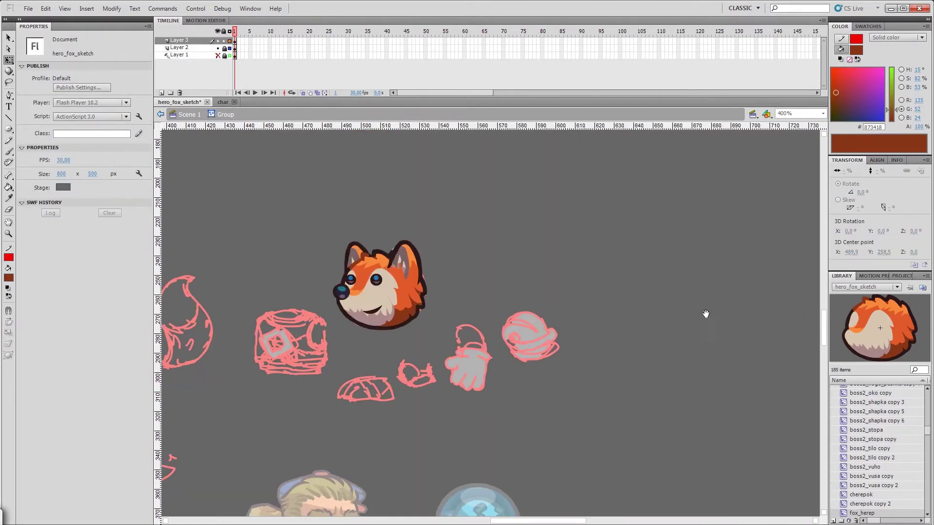
{"action": "left_click", "coordinate": [378, 263]}
{"action": "double_click", "coordinate": [377, 263]}
{"action": "left_click_drag", "start_coordinate": [333, 290], "coordinate": [438, 247]}
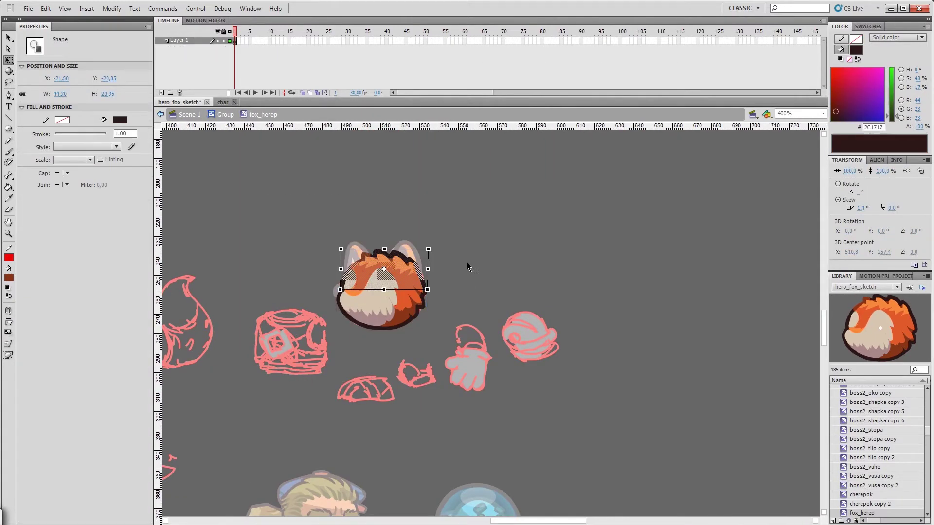
{"action": "key", "text": "ctrl+z"}
{"action": "key", "text": "ctrl+z"}
Save the document and reposition the nose and both eyes slightly on the face.
{"action": "key", "text": "ctrl+s"}
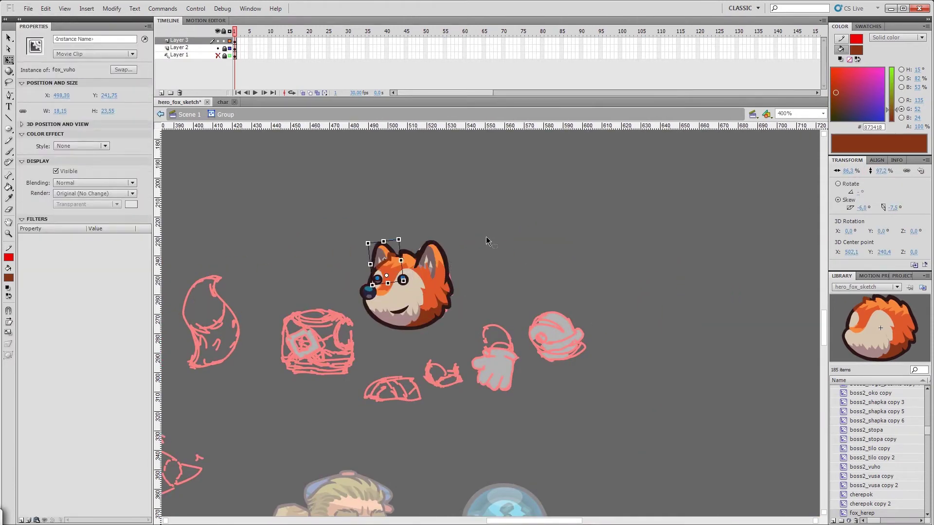
{"action": "left_click", "coordinate": [487, 240]}
{"action": "left_click", "coordinate": [370, 292]}
{"action": "key", "text": "ctrl+k"}
{"action": "key", "text": "ctrl+shift+a"}
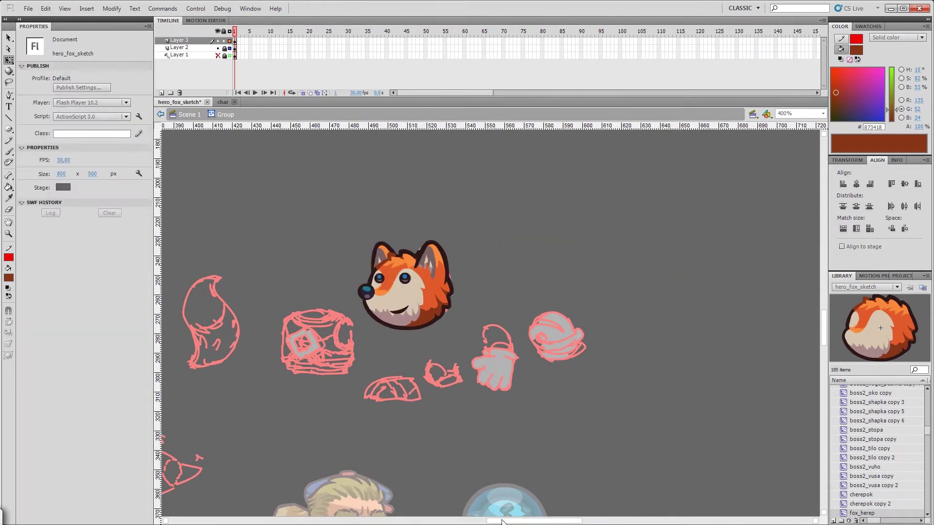
Nudge the fox's nose to X 488.9, Y 259.75 and save the document.
{"action": "left_click_drag", "start_coordinate": [502, 521], "coordinate": [500, 522]}
{"action": "left_click", "coordinate": [418, 282]}
{"action": "key", "text": "Escape"}
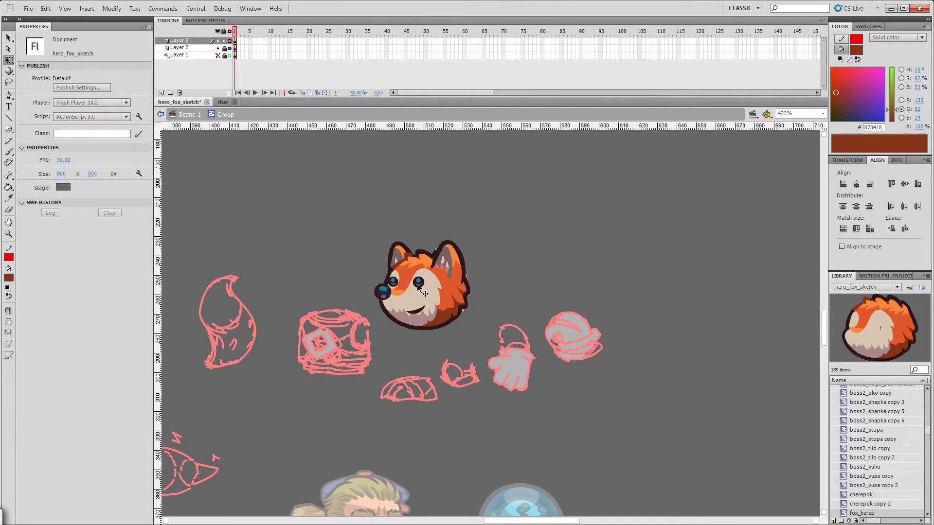
{"action": "left_click", "coordinate": [404, 293]}
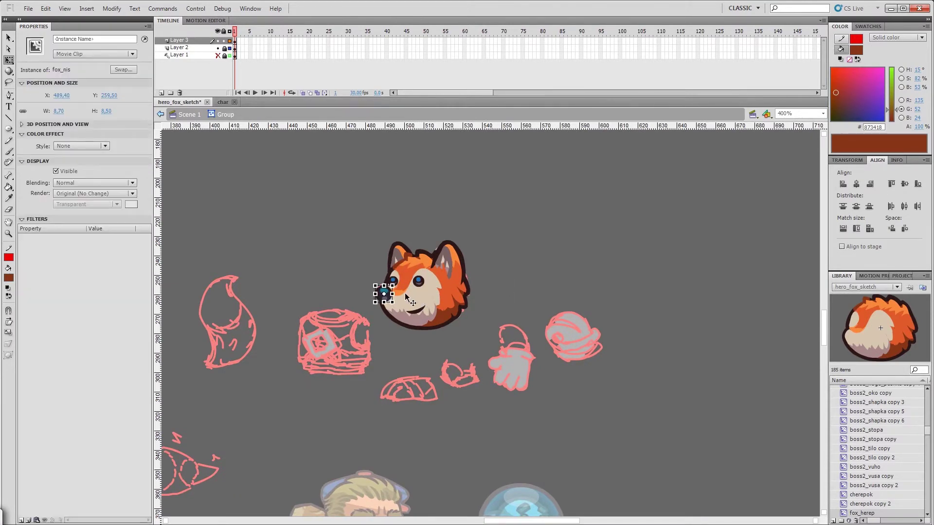
{"action": "double_click", "coordinate": [389, 291]}
{"action": "left_click", "coordinate": [384, 299]}
{"action": "left_click", "coordinate": [8, 37]}
{"action": "left_click", "coordinate": [10, 60]}
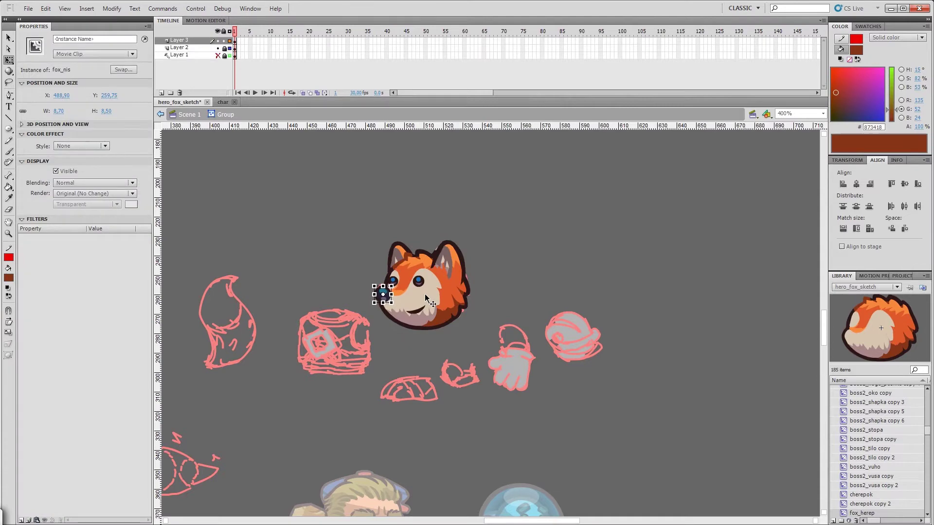
{"action": "double_click", "coordinate": [381, 291]}
{"action": "key", "text": "ctrl+s"}
Review the fox head beside the neighbouring characters and save the document.
{"action": "left_click_drag", "start_coordinate": [512, 239], "coordinate": [569, 251]}
{"action": "left_click", "coordinate": [65, 8]}
{"action": "double_click", "coordinate": [468, 228]}
{"action": "left_click_drag", "start_coordinate": [553, 203], "coordinate": [584, 189]}
{"action": "double_click", "coordinate": [585, 189]}
{"action": "left_click", "coordinate": [29, 8]}
{"action": "left_click", "coordinate": [63, 90]}
{"action": "left_click_drag", "start_coordinate": [491, 232], "coordinate": [385, 213]}
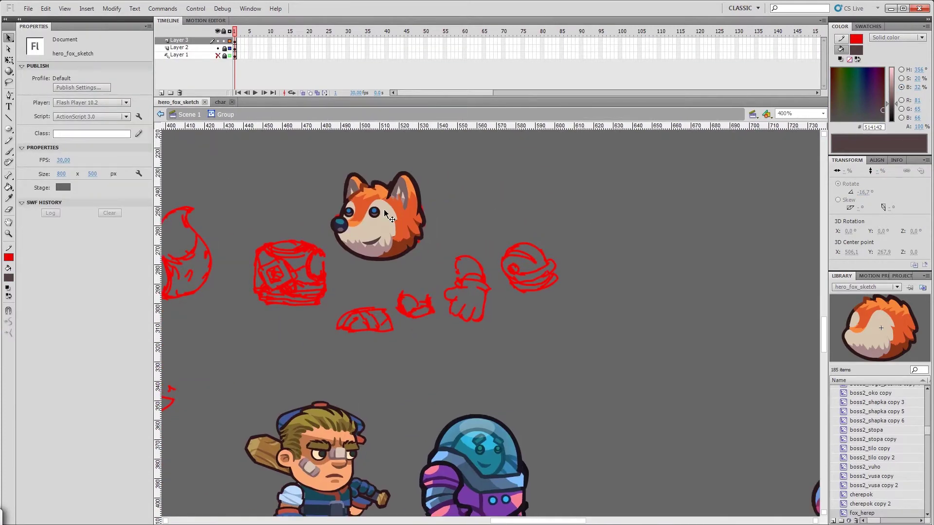
Check the head's base artwork inside the fox_herep symbol, return to the head group, and save the document.
{"action": "double_click", "coordinate": [385, 214]}
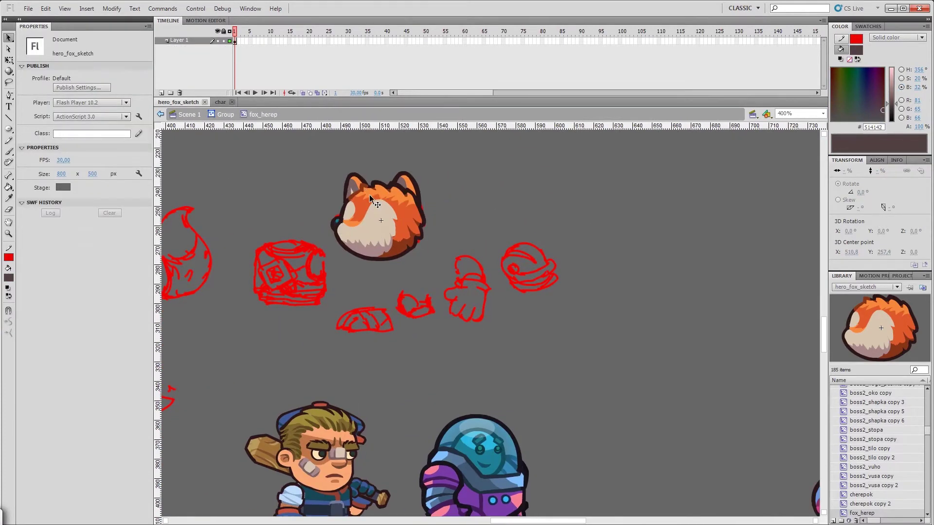
{"action": "key", "text": "v"}
{"action": "left_click", "coordinate": [345, 203]}
{"action": "double_click", "coordinate": [466, 180]}
{"action": "key", "text": "ctrl+s"}
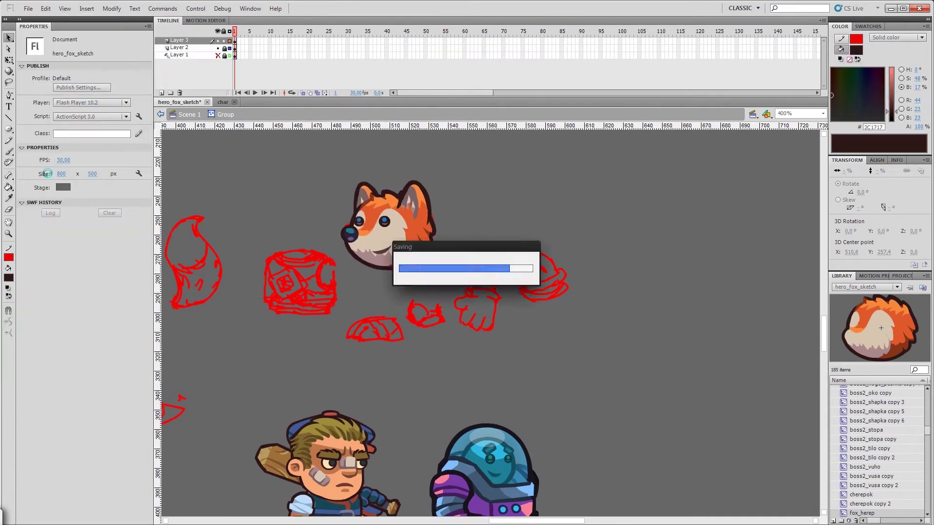
Brush mauve #A8878A shading around both eyes inside fox_herep, undo stray strokes, and shade the bridge between them with brown #873418.
{"action": "double_click", "coordinate": [383, 256]}
{"action": "key", "text": "n"}
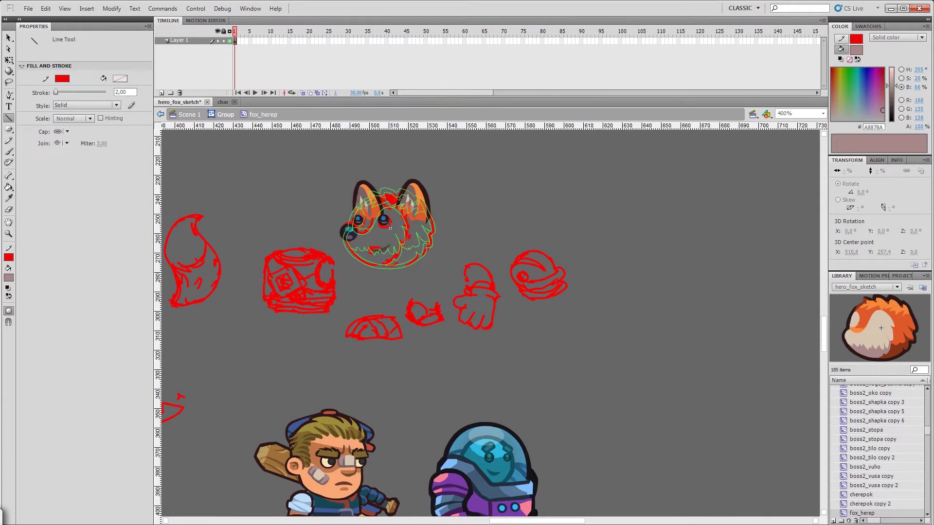
{"action": "key", "text": "b"}
{"action": "left_click_drag", "start_coordinate": [398, 218], "coordinate": [355, 217]}
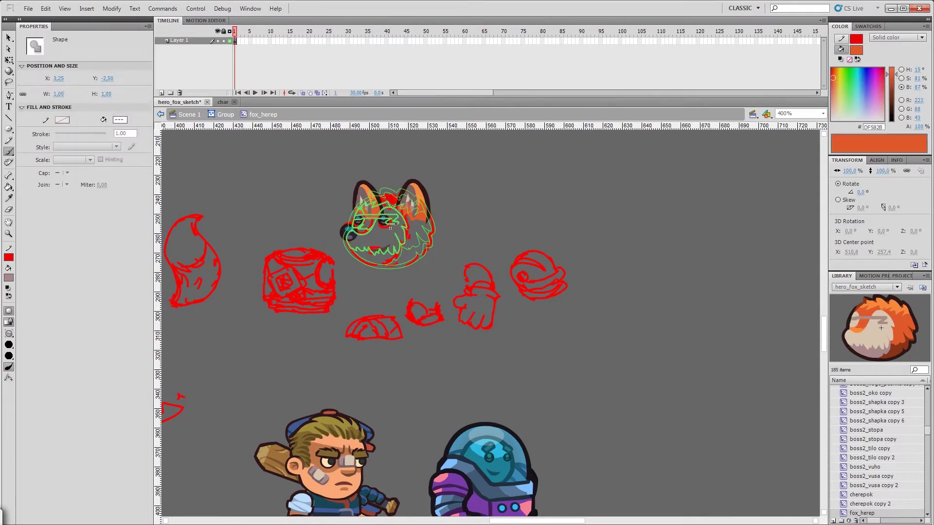
{"action": "key", "text": "ctrl+z"}
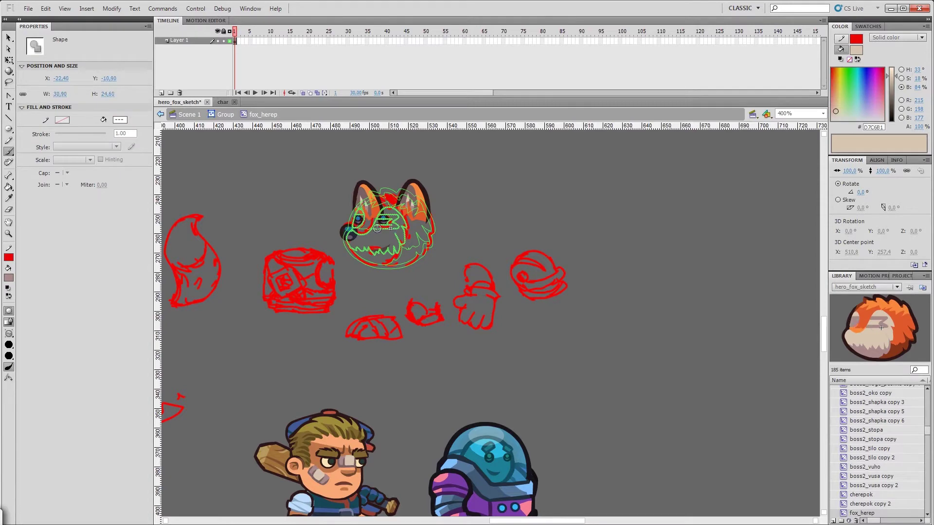
{"action": "key", "text": "ctrl+z"}
{"action": "key", "text": "ctrl+z"}
{"action": "key", "text": "ctrl+z"}
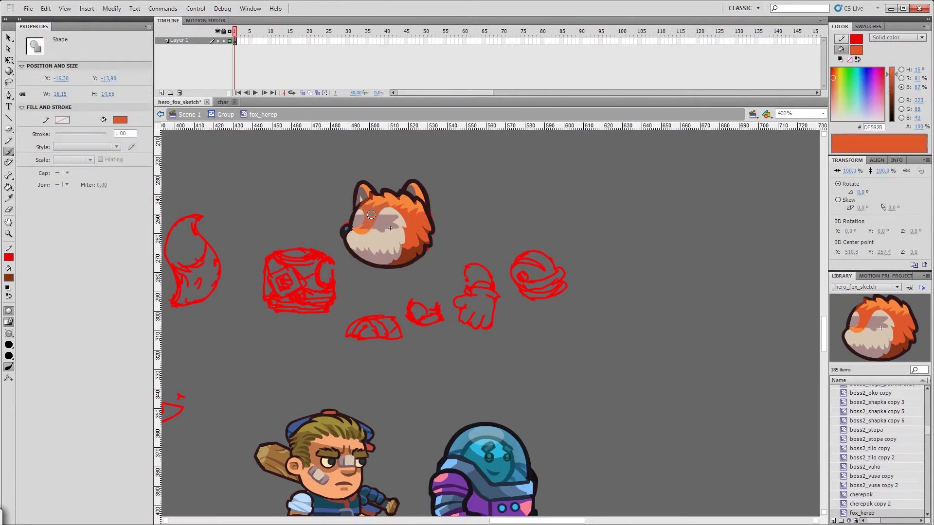
{"action": "left_click", "coordinate": [474, 207]}
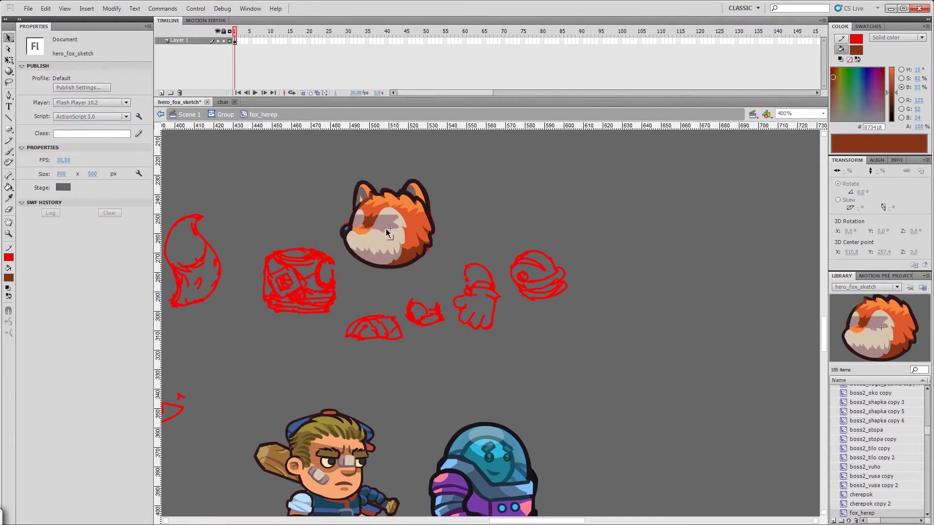
Retouch the edges of the eye shading inside fox_herep with beige #D7C6B1 and mauve #A8878A brush strokes.
{"action": "double_click", "coordinate": [454, 234]}
{"action": "double_click", "coordinate": [359, 224]}
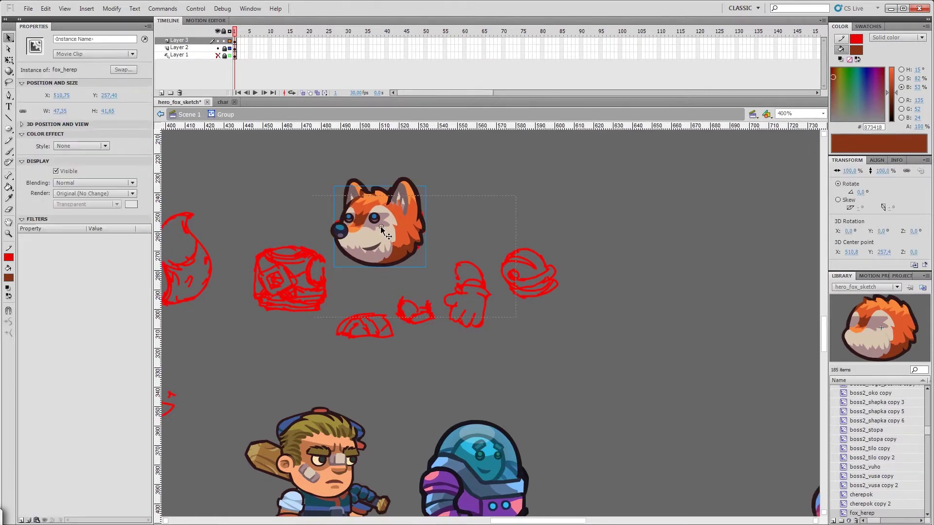
{"action": "left_click", "coordinate": [358, 221]}
{"action": "key", "text": "b"}
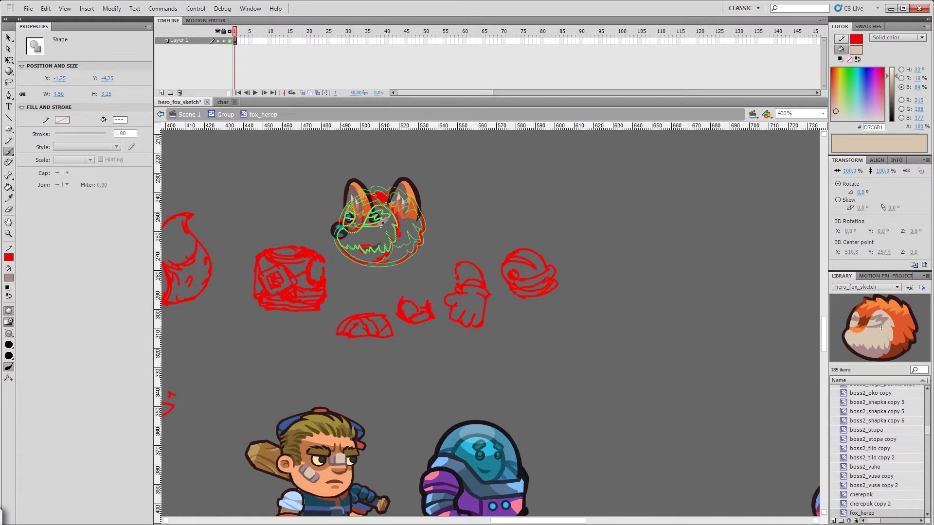
{"action": "key", "text": "v"}
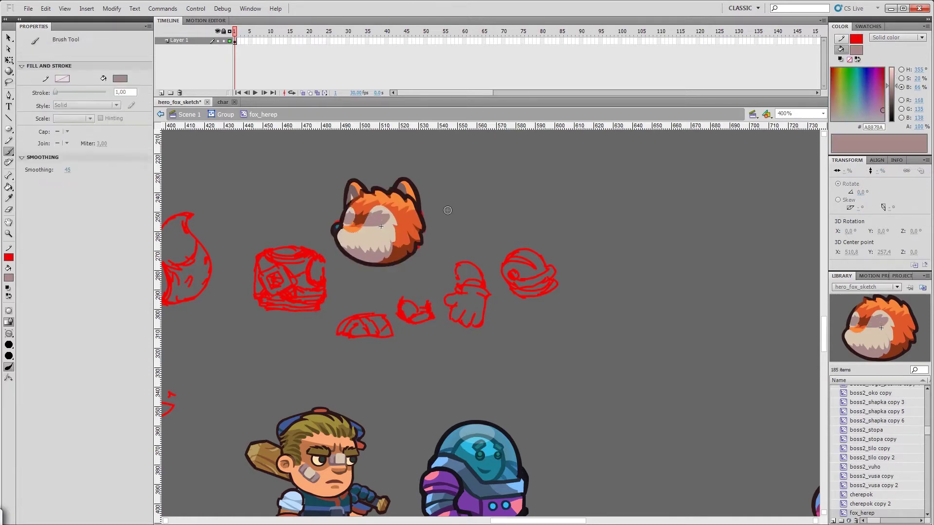
{"action": "double_click", "coordinate": [436, 267]}
{"action": "double_click", "coordinate": [366, 226]}
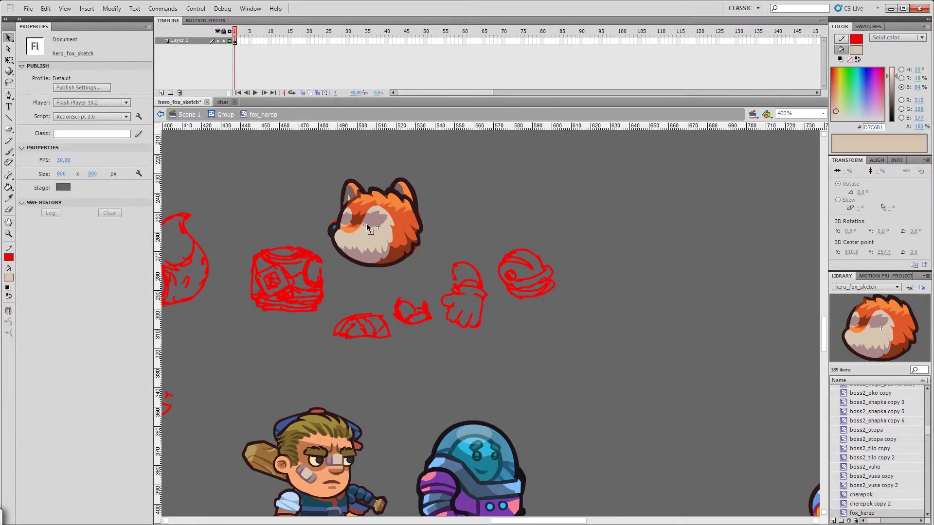
Save the document, finish editing the fox_herep artwork, return to the head group, and save again.
{"action": "key", "text": "ctrl+s"}
{"action": "key", "text": "l"}
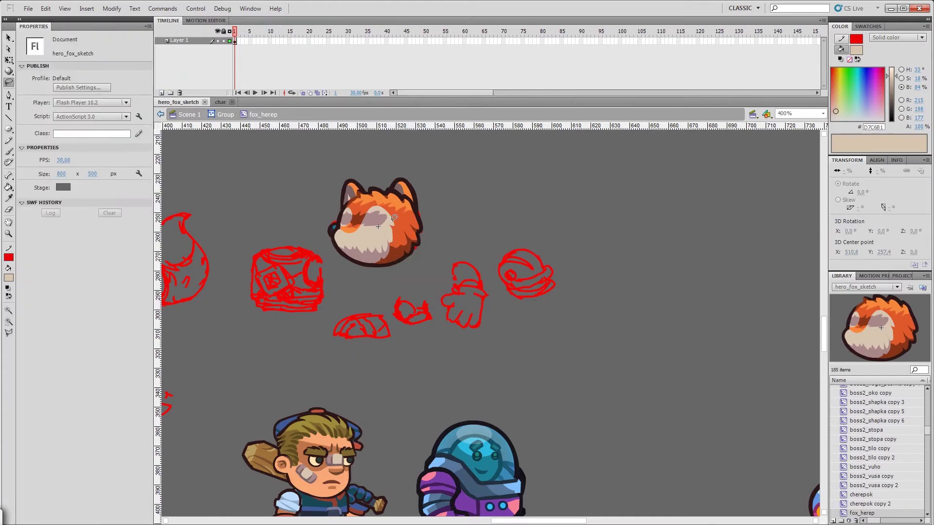
{"action": "key", "text": "v"}
{"action": "left_click", "coordinate": [378, 227]}
{"action": "double_click", "coordinate": [475, 210]}
{"action": "key", "text": "ctrl+s"}
Draw a tufted eyebrow outline above the near eye in its own group with the dark #2C1717 brush.
{"action": "left_click_drag", "start_coordinate": [482, 216], "coordinate": [484, 248]}
{"action": "left_click", "coordinate": [418, 217]}
{"action": "key", "text": "k"}
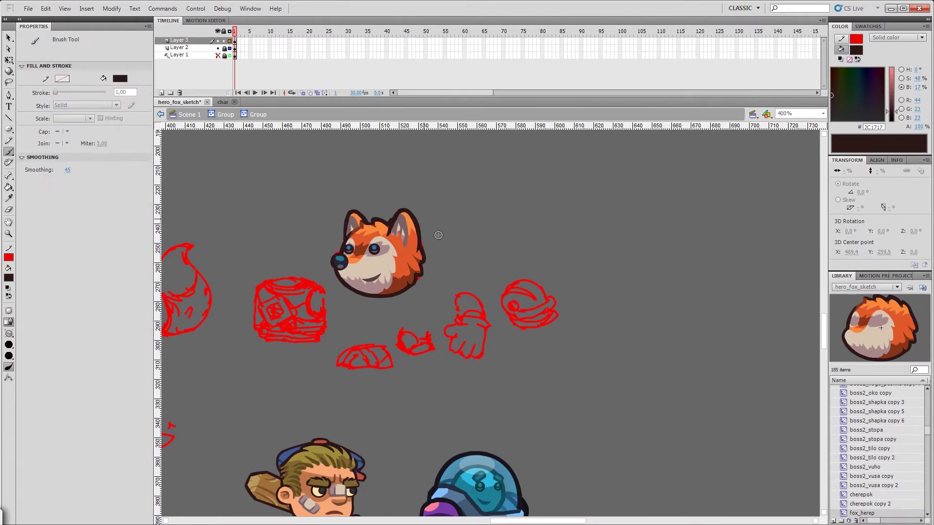
{"action": "double_click", "coordinate": [445, 229]}
{"action": "key", "text": "n"}
{"action": "key", "text": "b"}
{"action": "left_click_drag", "start_coordinate": [369, 237], "coordinate": [440, 230]}
{"action": "mouse_move", "coordinate": [440, 229]}
{"action": "left_mouse_down"}
{"action": "mouse_move", "coordinate": [470, 227]}
{"action": "mouse_move", "coordinate": [440, 232]}
{"action": "left_mouse_up"}
{"action": "mouse_move", "coordinate": [398, 185]}
{"action": "left_mouse_down"}
{"action": "mouse_move", "coordinate": [355, 150]}
{"action": "mouse_move", "coordinate": [424, 202]}
{"action": "mouse_move", "coordinate": [334, 160]}
{"action": "mouse_move", "coordinate": [330, 194]}
{"action": "left_mouse_up"}
Fill the near eyebrow with brown #873418 sampled from the head, checking the original fox sketch for reference.
{"action": "key", "text": "i"}
{"action": "left_click", "coordinate": [408, 272]}
{"action": "left_click", "coordinate": [386, 235]}
{"action": "mouse_move", "coordinate": [371, 326]}
{"action": "left_mouse_down"}
{"action": "mouse_move", "coordinate": [514, 302]}
{"action": "mouse_move", "coordinate": [377, 344]}
{"action": "left_mouse_up"}
{"action": "key", "text": "ctrl+equal"}
{"action": "key", "text": "ctrl+equal"}
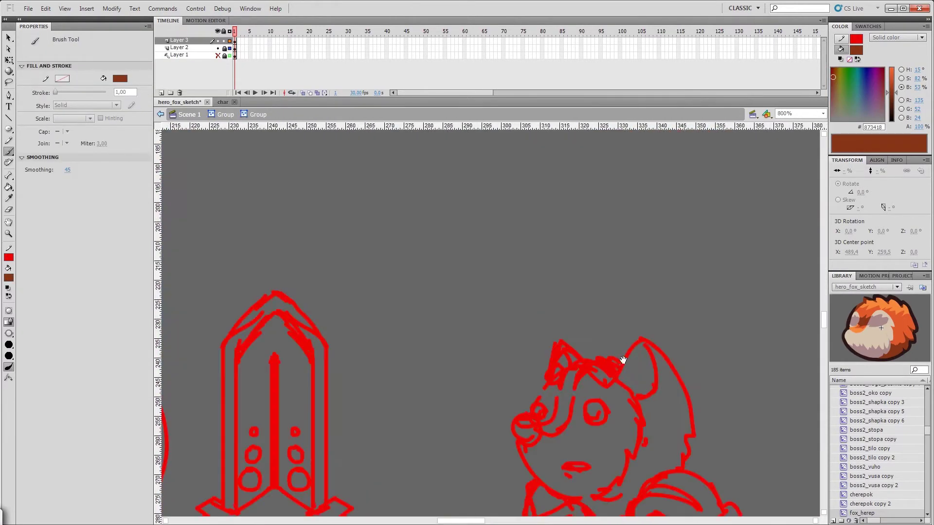
{"action": "key", "text": "ctrl+minus"}
{"action": "key", "text": "b"}
{"action": "key", "text": "v"}
{"action": "double_click", "coordinate": [423, 240]}
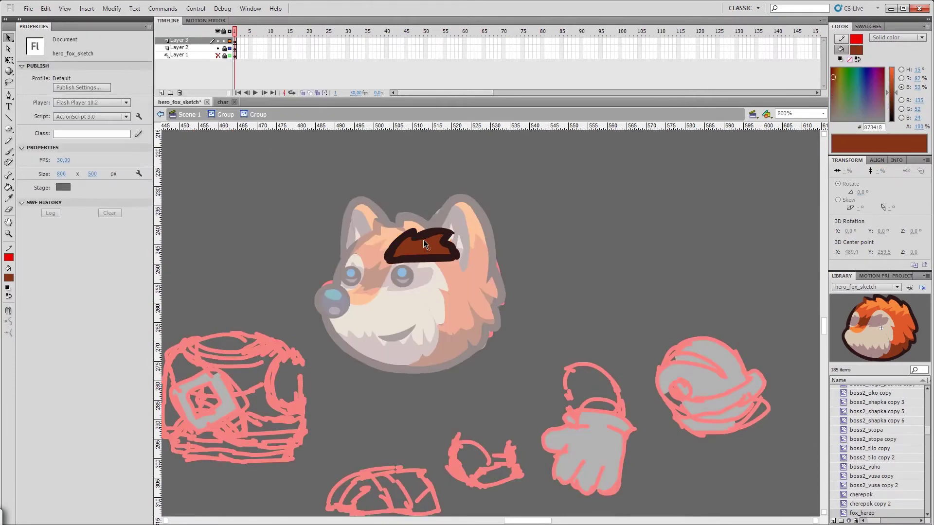
Lasso and adjust the lower edge of the near eyebrow, and save the document.
{"action": "key", "text": "l"}
{"action": "left_click_drag", "start_coordinate": [385, 261], "coordinate": [459, 256]}
{"action": "key", "text": "v"}
{"action": "key", "text": "v"}
{"action": "key", "text": "ctrl+s"}
{"action": "left_click_drag", "start_coordinate": [457, 258], "coordinate": [454, 260]}
{"action": "key", "text": "ctrl+s"}
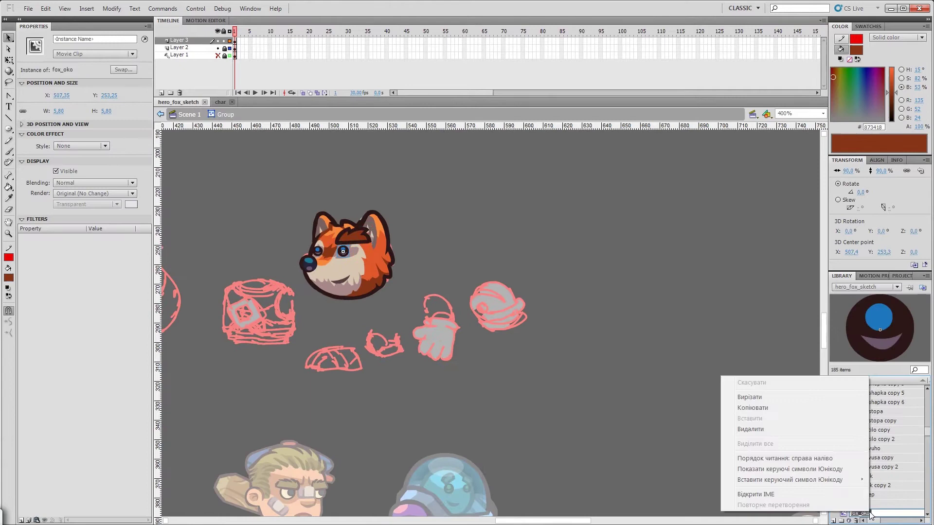
Convert the eyebrow to a movie clip named fox_brova and add a mirrored copy at 90% scale above the far eye.
{"action": "key", "text": "F8"}
{"action": "type", "text": "fox_oko_"}
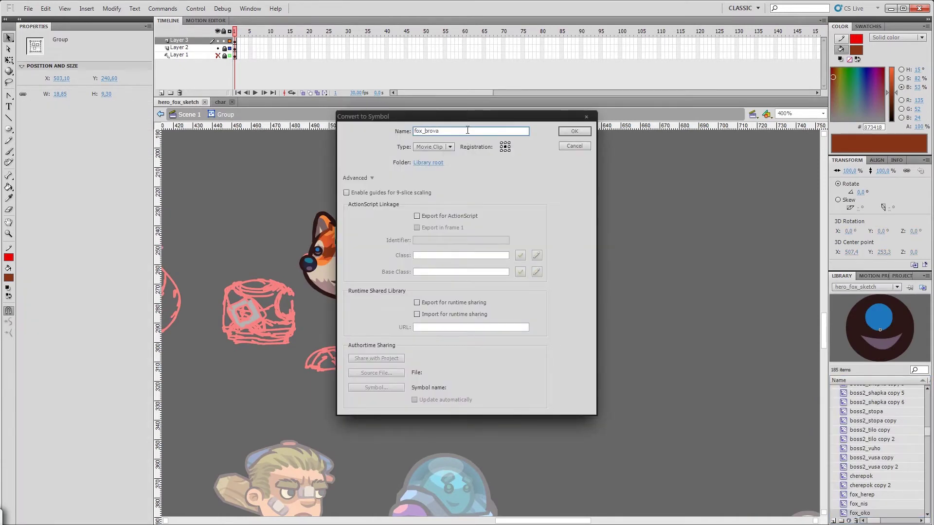
{"action": "key", "text": "Return"}
{"action": "left_click_drag", "start_coordinate": [444, 229], "coordinate": [548, 285]}
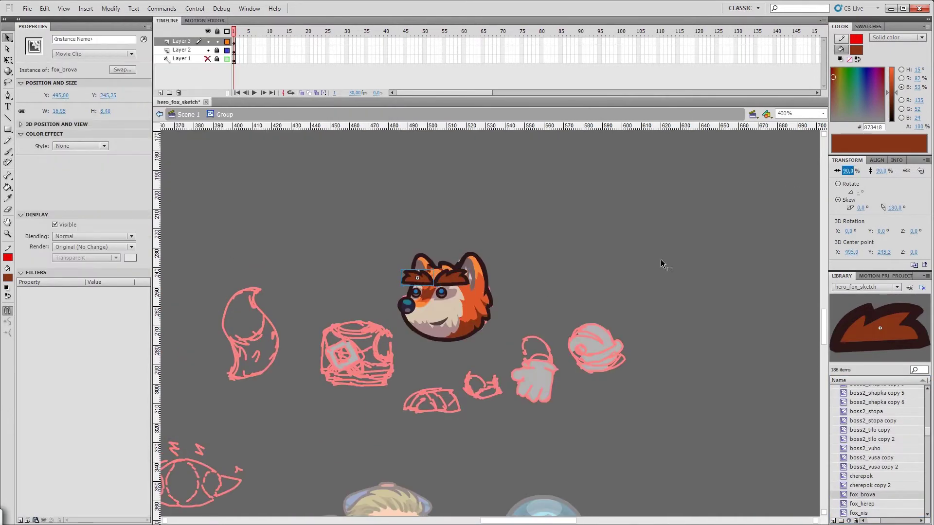
Try different positions and tilts for both eyebrows, including a 14.9° rotation of the near one, and undo trial changes.
{"action": "key", "text": "ctrl+z"}
{"action": "left_click_drag", "start_coordinate": [432, 269], "coordinate": [453, 279]}
{"action": "key", "text": "ctrl+z"}
{"action": "key", "text": "ctrl+z"}
{"action": "key", "text": "ctrl+z"}
{"action": "key", "text": "ctrl+z"}
{"action": "key", "text": "ctrl+z"}
{"action": "key", "text": "ctrl+z"}
{"action": "key", "text": "ctrl+z"}
{"action": "key", "text": "ctrl+z"}
{"action": "key", "text": "ctrl+z"}
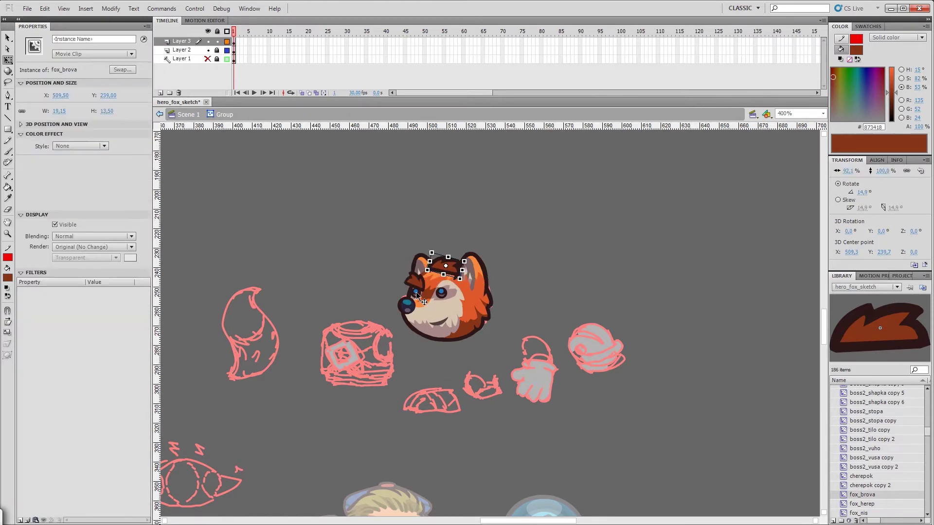
Undo the trial eyebrow placements and fit the far eyebrow above its eye at about 10.35 by 10.3 px.
{"action": "key", "text": "ctrl+k"}
{"action": "key", "text": "ctrl+z"}
{"action": "key", "text": "ctrl+z"}
{"action": "key", "text": "ctrl+z"}
{"action": "key", "text": "ctrl+z"}
{"action": "key", "text": "ctrl+z"}
{"action": "key", "text": "ctrl+z"}
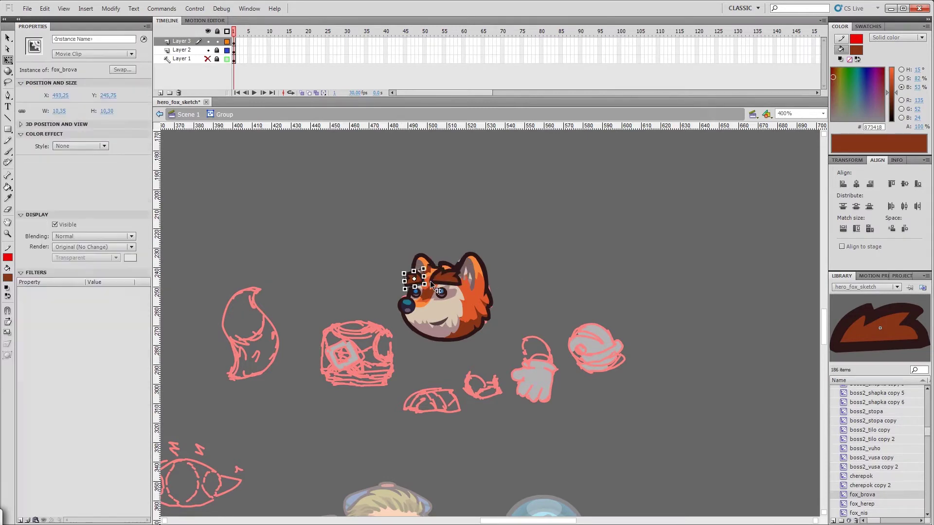
Duplicate the eyebrow symbol, check its inner group against the whole head, and save the document.
{"action": "double_click", "coordinate": [396, 160]}
{"action": "key", "text": "ctrl+1"}
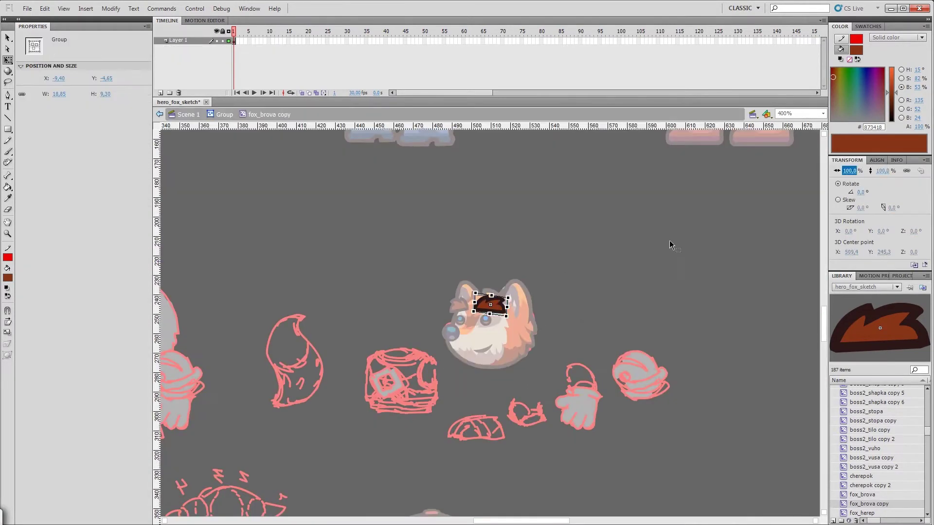
{"action": "double_click", "coordinate": [611, 239]}
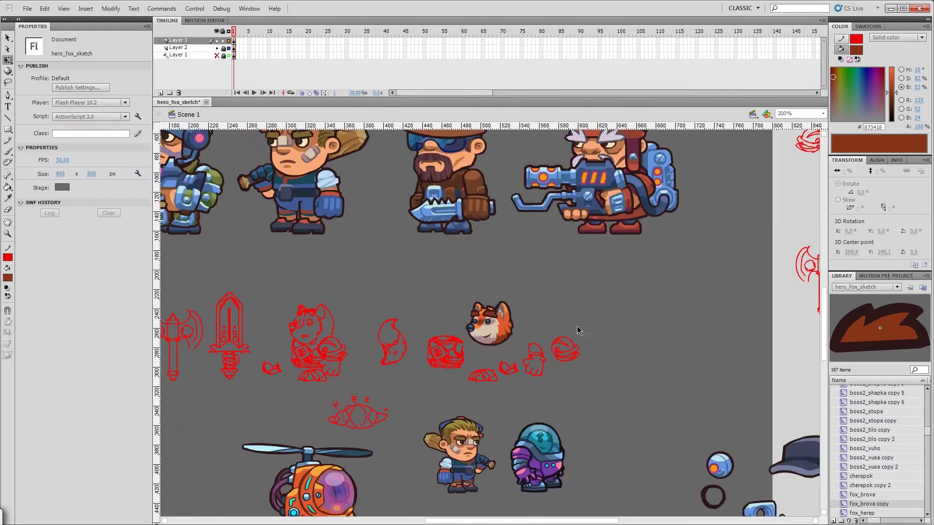
{"action": "key", "text": "ctrl+1"}
{"action": "key", "text": "ctrl+s"}
Select all parts inside the fox head group and convert them to a movie clip named fox_golova.
{"action": "left_click", "coordinate": [489, 322]}
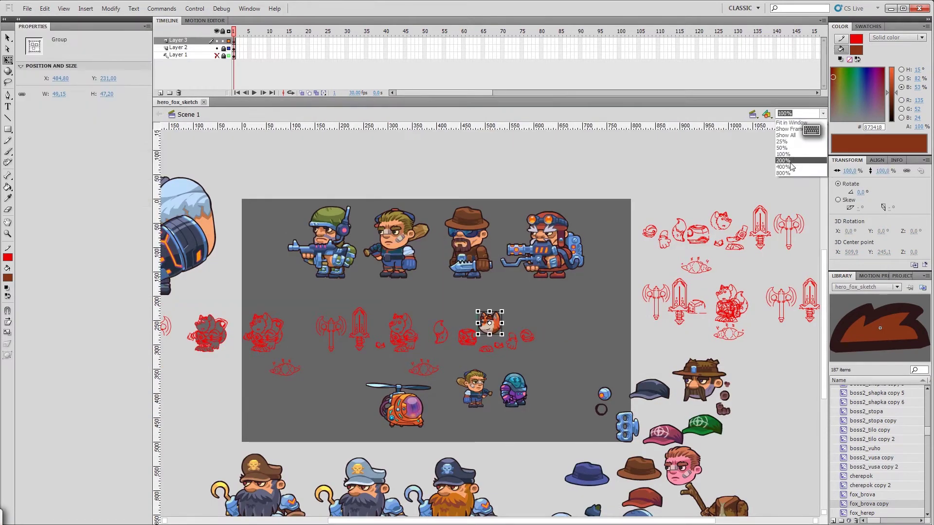
{"action": "double_click", "coordinate": [490, 322]}
{"action": "key", "text": "ctrl+4"}
{"action": "key", "text": "v"}
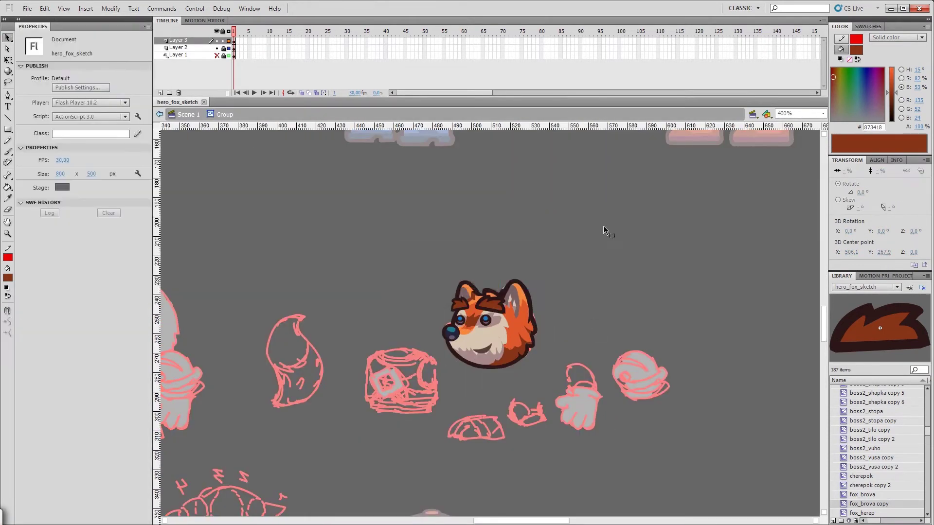
{"action": "key", "text": "ctrl+a"}
{"action": "key", "text": "F8"}
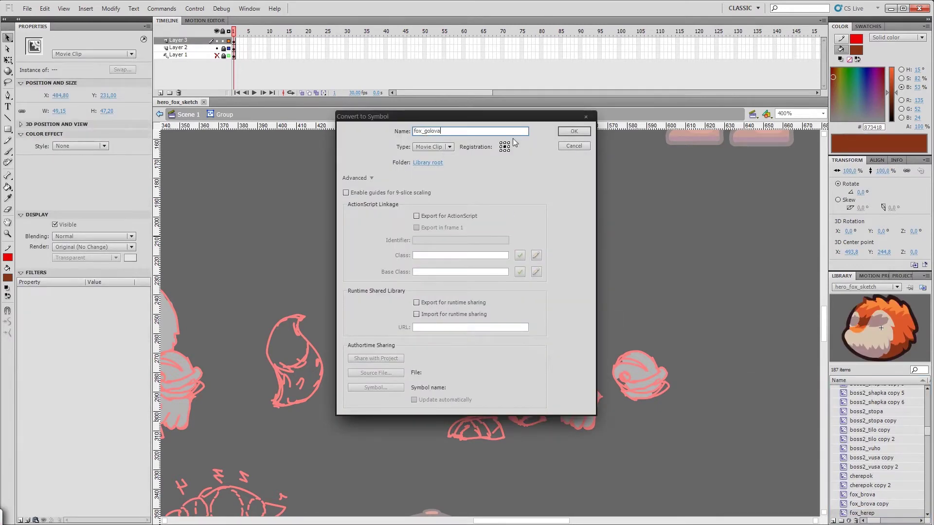
{"action": "left_click", "coordinate": [574, 131]}
Place the fox_golova instance directly in Scene 1 without its enclosing group, and save the document.
{"action": "double_click", "coordinate": [583, 276]}
{"action": "left_click", "coordinate": [508, 326]}
{"action": "key", "text": "v"}
{"action": "key", "text": "ctrl+s"}
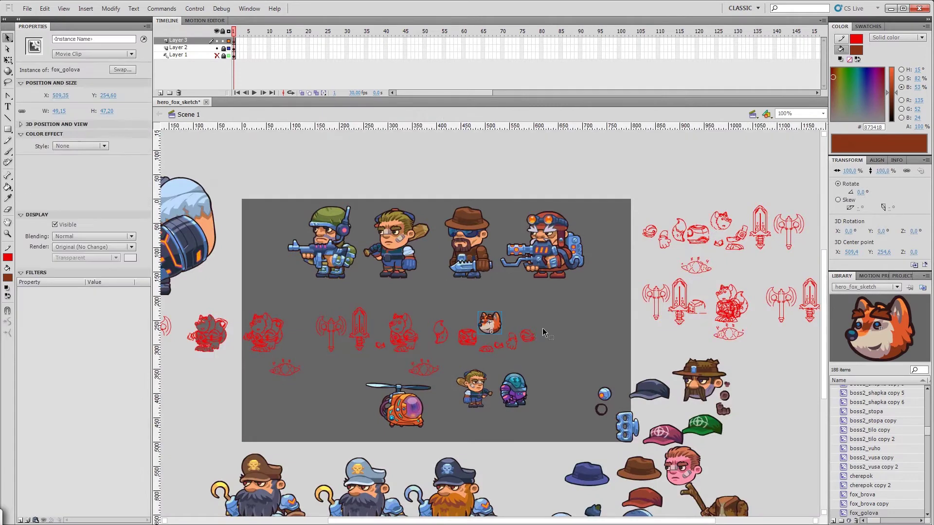
Inside fox_golova, resize the far eyebrow to about 9.85 by 9.6 px and check the near one.
{"action": "left_click", "coordinate": [569, 349]}
{"action": "scroll", "coordinate": [568, 349], "scroll_direction": "up", "scroll_amount": 3}
{"action": "scroll", "coordinate": [702, 288], "scroll_direction": "down", "scroll_amount": 3}
{"action": "left_click", "coordinate": [824, 114]}
{"action": "left_click", "coordinate": [803, 157]}
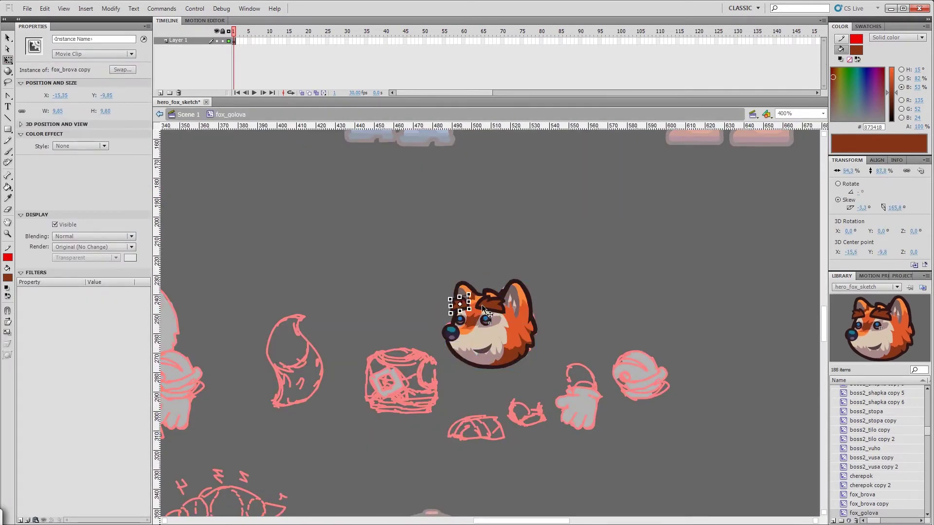
{"action": "left_click", "coordinate": [488, 303]}
{"action": "left_click", "coordinate": [558, 282]}
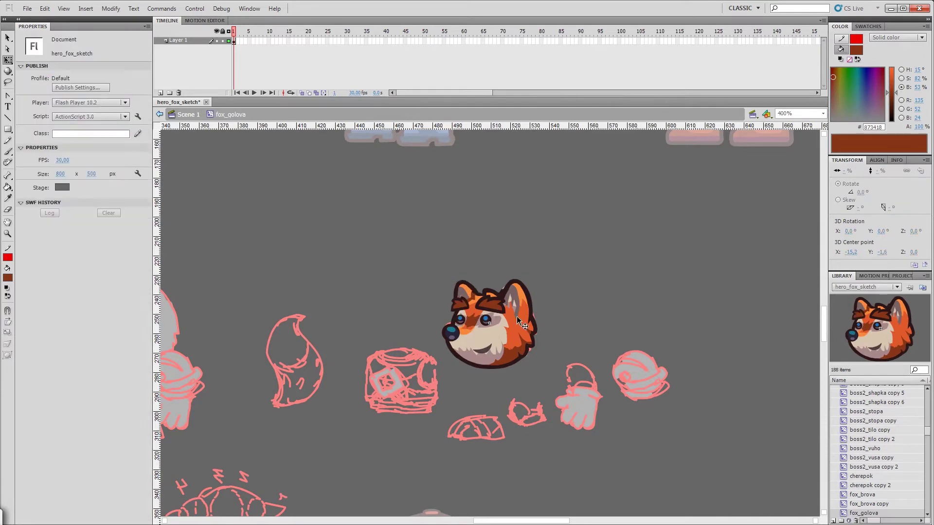
Check the finished head at 100% and 200% beside the other characters, return to Scene 1, and save the document.
{"action": "double_click", "coordinate": [788, 156]}
{"action": "left_click", "coordinate": [28, 8]}
{"action": "left_click", "coordinate": [46, 94]}
{"action": "double_click", "coordinate": [489, 323]}
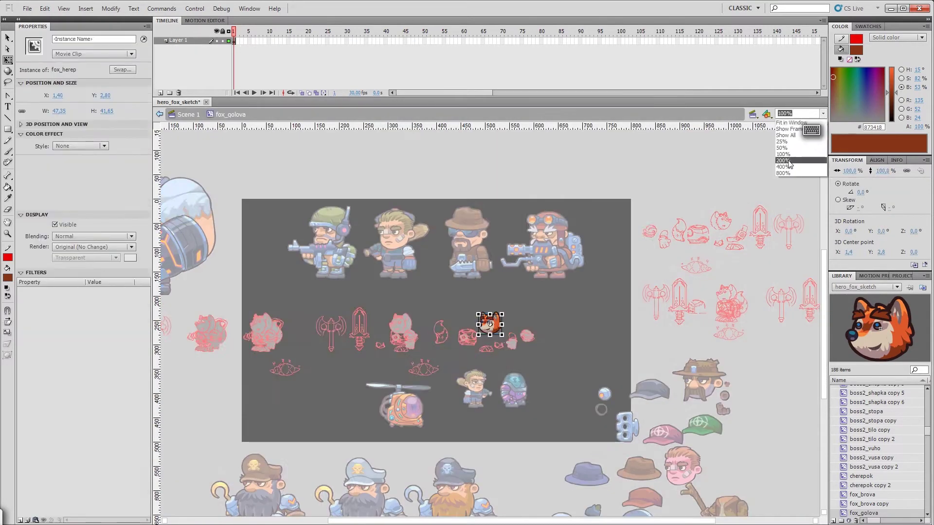
{"action": "key", "text": "ctrl+="}
{"action": "double_click", "coordinate": [489, 324]}
{"action": "left_click", "coordinate": [496, 338]}
{"action": "left_click", "coordinate": [526, 296]}
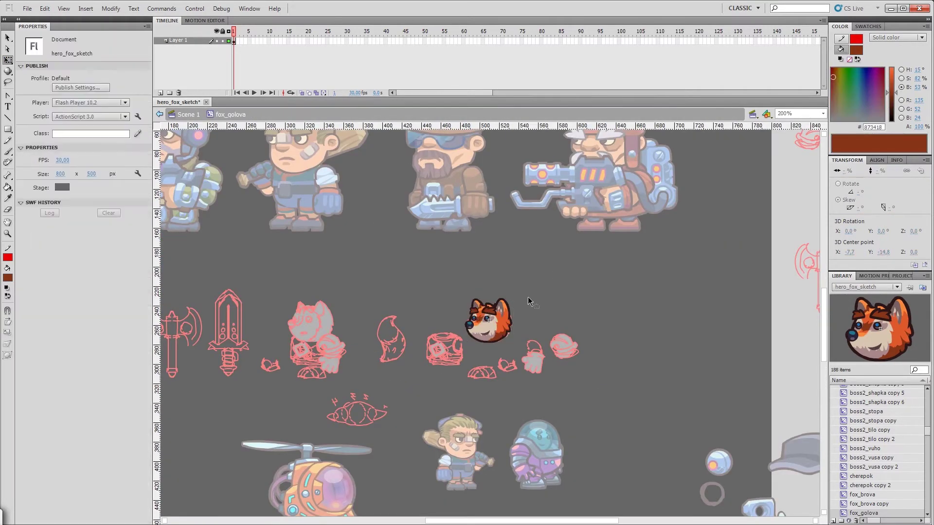
{"action": "double_click", "coordinate": [551, 302]}
{"action": "left_click", "coordinate": [489, 316]}
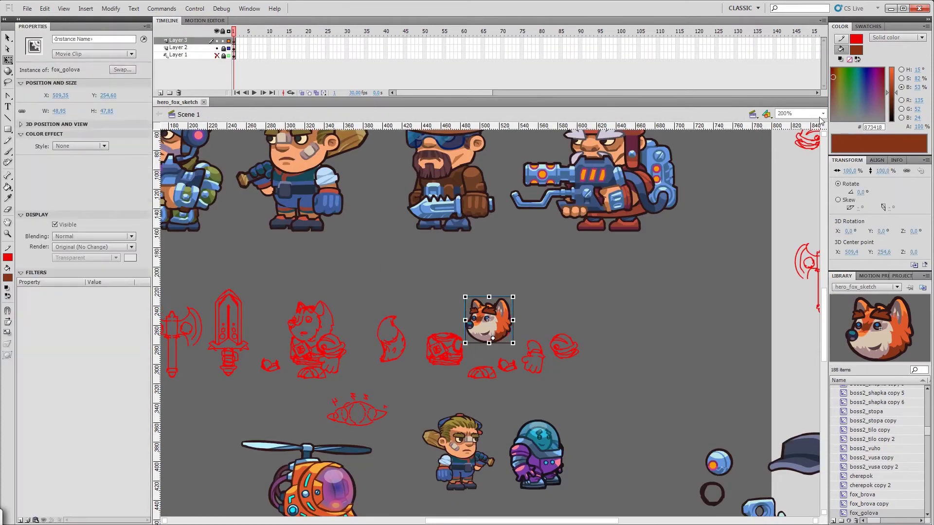
Separate the belt sketch from the fox's torso sketch, place it beside the torso, and save the document.
{"action": "key", "text": "ctrl+="}
{"action": "double_click", "coordinate": [328, 311]}
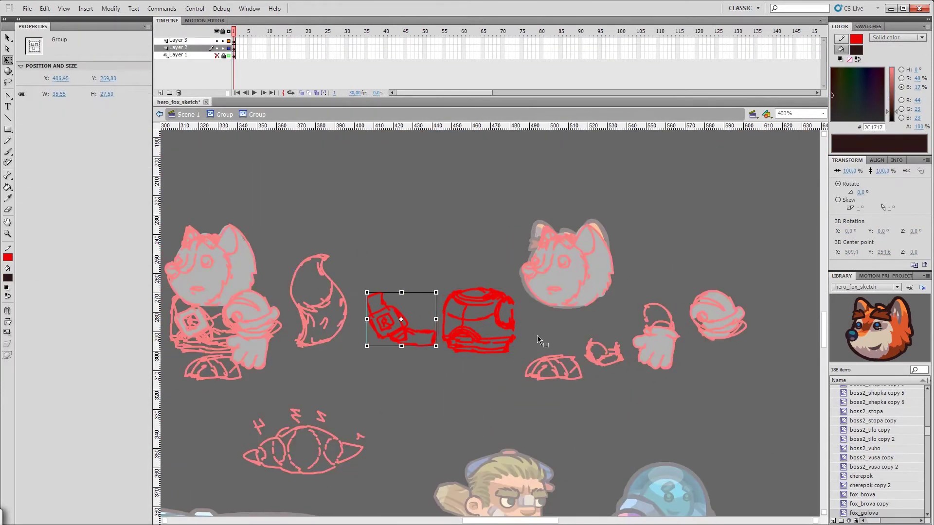
{"action": "double_click", "coordinate": [585, 284]}
{"action": "double_click", "coordinate": [498, 360]}
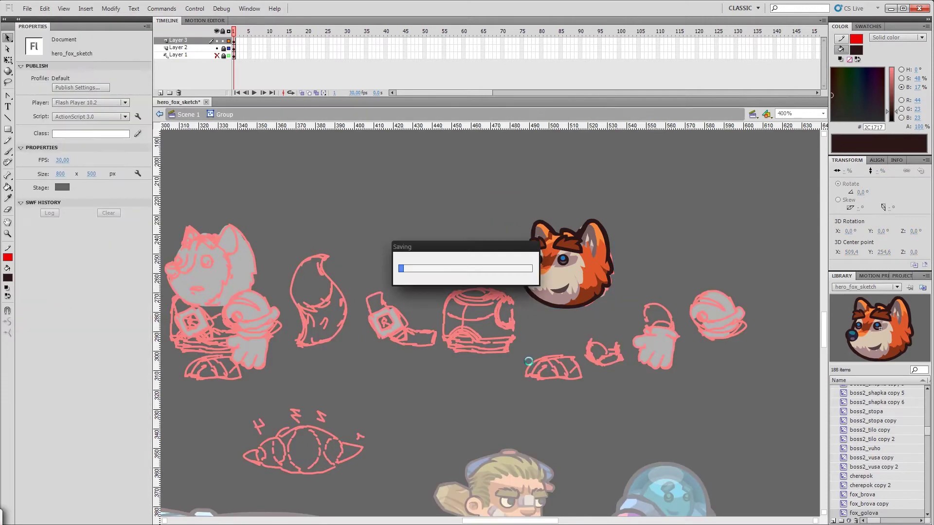
Ink the torso's collar, body outline and chest seams over the sketch in dark brown #2C1717, and save.
{"action": "key", "text": "b"}
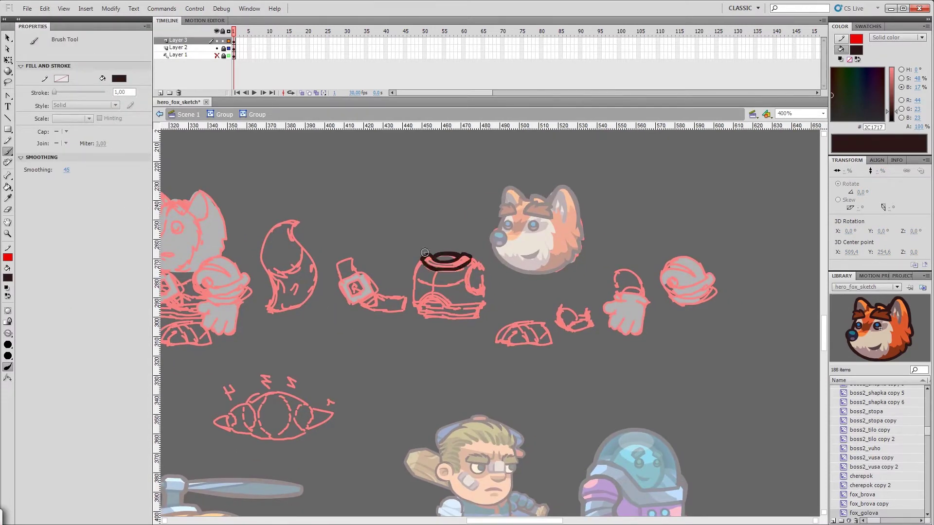
{"action": "scroll", "coordinate": [444, 246], "scroll_direction": "down", "scroll_amount": 1}
{"action": "scroll", "coordinate": [444, 246], "scroll_direction": "right", "scroll_amount": 2}
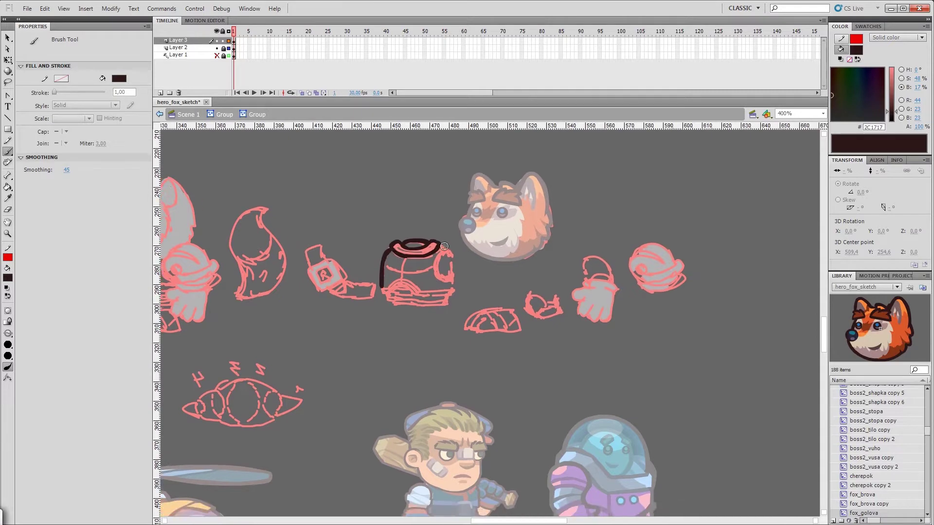
{"action": "key", "text": "ctrl+s"}
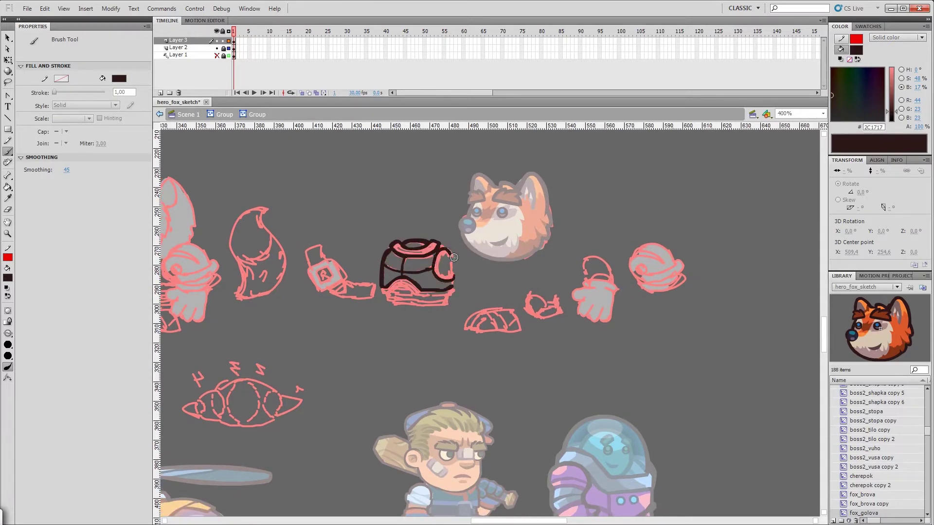
Ink the round armhole and the wavy lower trim of the torso, cleaning up the strokes with the Eraser, and save.
{"action": "mouse_move", "coordinate": [444, 247]}
{"action": "left_mouse_down"}
{"action": "mouse_move", "coordinate": [452, 246]}
{"action": "mouse_move", "coordinate": [443, 248]}
{"action": "left_mouse_up"}
{"action": "key", "text": "e"}
{"action": "key", "text": "b"}
{"action": "key", "text": "e"}
{"action": "key", "text": "b"}
{"action": "left_click_drag", "start_coordinate": [452, 292], "coordinate": [381, 293]}
{"action": "key", "text": "e"}
{"action": "key", "text": "b"}
{"action": "key", "text": "r"}
{"action": "key", "text": "b"}
{"action": "key", "text": "ctrl+s"}
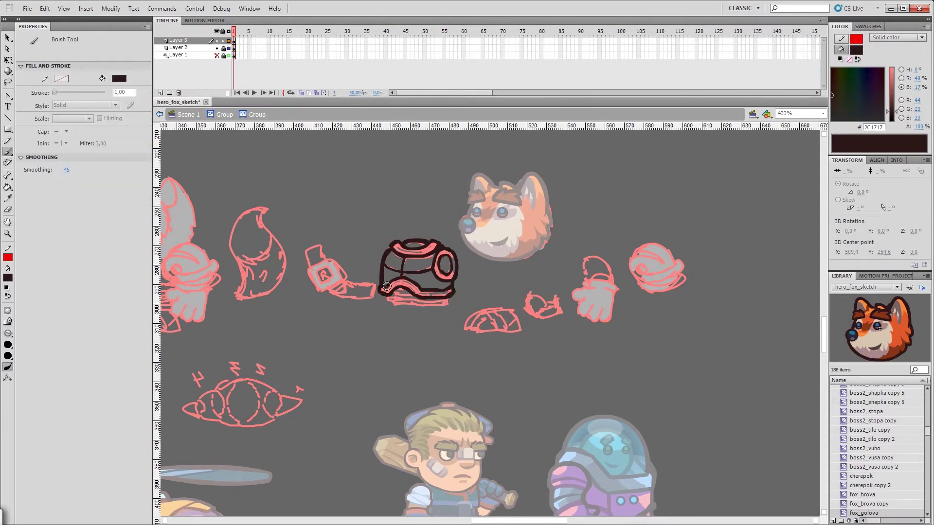
Ink the waist section below the wavy trim, refine the armhole and outer contours by erasing and redrawing, and save.
{"action": "key", "text": "t"}
{"action": "key", "text": "b"}
{"action": "key", "text": "e"}
{"action": "left_click_drag", "start_coordinate": [452, 257], "coordinate": [452, 275]}
{"action": "key", "text": "b"}
{"action": "key", "text": "e"}
{"action": "key", "text": "b"}
{"action": "key", "text": "e"}
{"action": "key", "text": "b"}
{"action": "key", "text": "e"}
{"action": "key", "text": "ctrl+s"}
{"action": "key", "text": "b"}
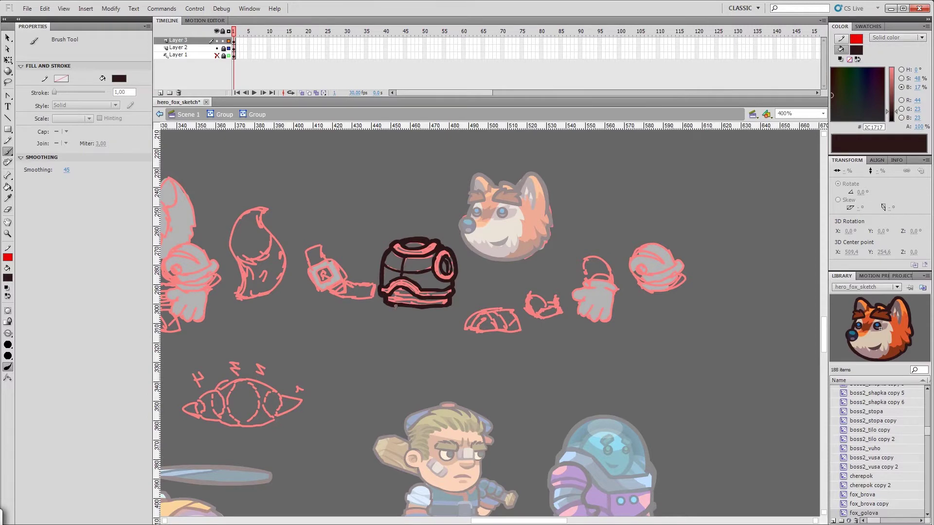
{"action": "key", "text": "ctrl+s"}
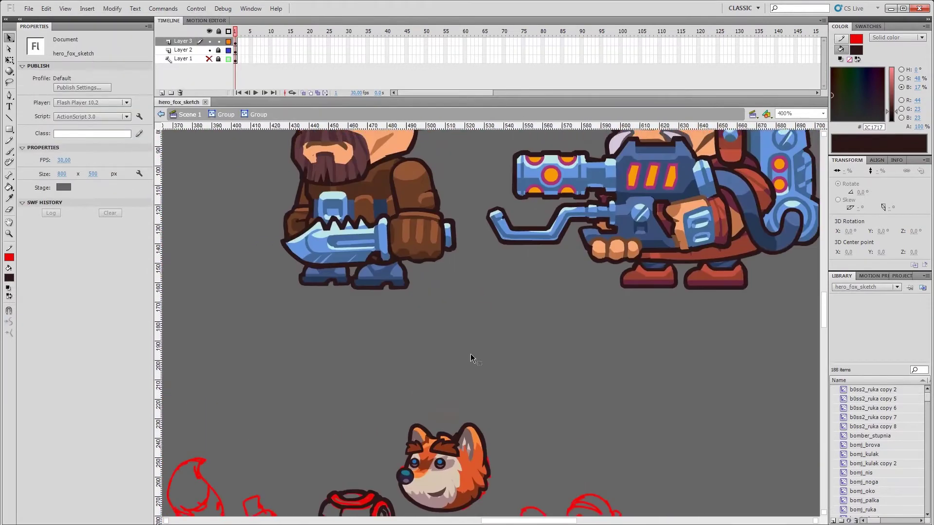
Fill the torso armour with blue and its collar, armhole ring and wavy trim with pale cyan.
{"action": "left_click", "coordinate": [392, 456]}
{"action": "key", "text": "ctrl+s"}
{"action": "scroll", "coordinate": [493, 312], "scroll_direction": "down", "scroll_amount": 1}
{"action": "scroll", "coordinate": [494, 311], "scroll_direction": "right", "scroll_amount": 1}
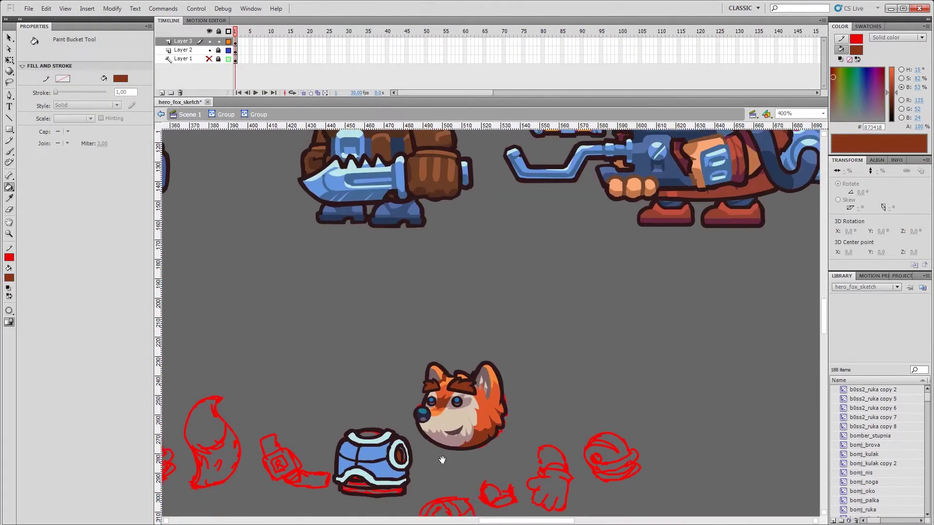
Fill the neck opening orange, the armhole brown and the waist section dark blue #446995, and save.
{"action": "key", "text": "i"}
{"action": "left_click_drag", "start_coordinate": [406, 228], "coordinate": [558, 383]}
{"action": "key", "text": "ctrl+minus"}
{"action": "left_click_drag", "start_coordinate": [554, 506], "coordinate": [512, 315]}
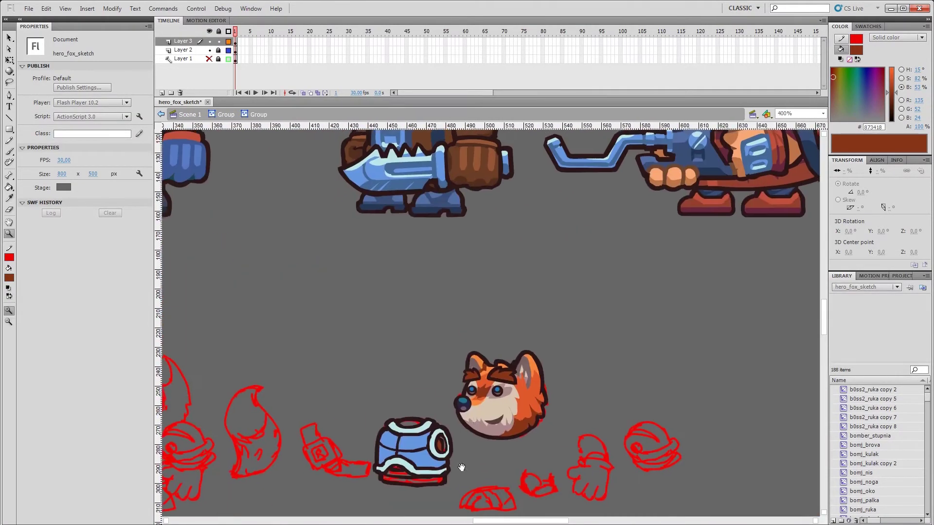
{"action": "left_click", "coordinate": [408, 411]}
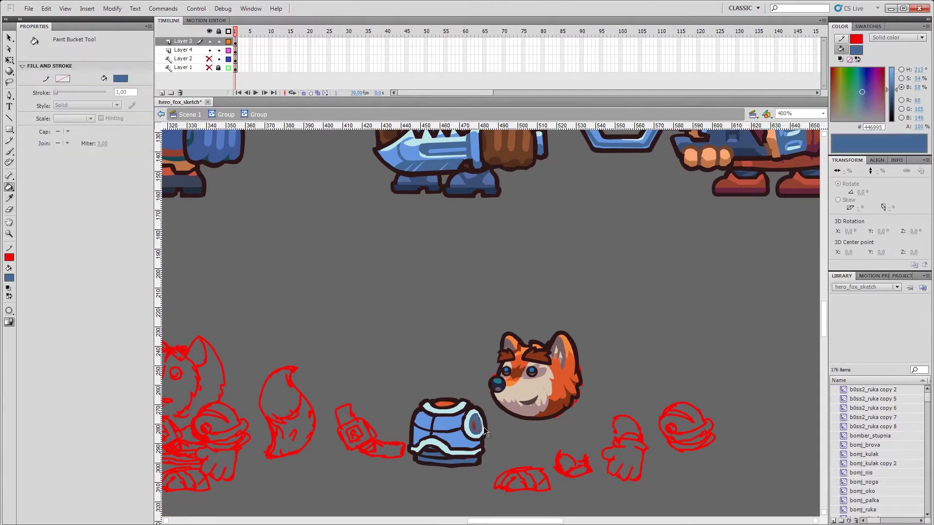
{"action": "left_click", "coordinate": [483, 427]}
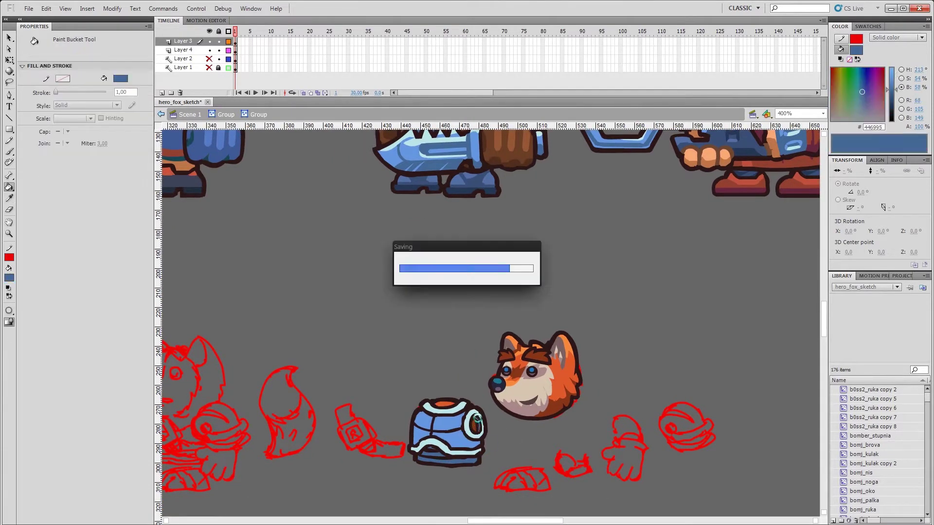
Paint dark blue #446995 shading over the blue armour on the upper chest.
{"action": "left_click", "coordinate": [414, 435], "text": "ctrl"}
{"action": "key", "text": "b"}
{"action": "left_click_drag", "start_coordinate": [584, 195], "coordinate": [438, 399]}
{"action": "left_click_drag", "start_coordinate": [341, 487], "coordinate": [439, 193]}
{"action": "left_click_drag", "start_coordinate": [413, 361], "coordinate": [440, 358]}
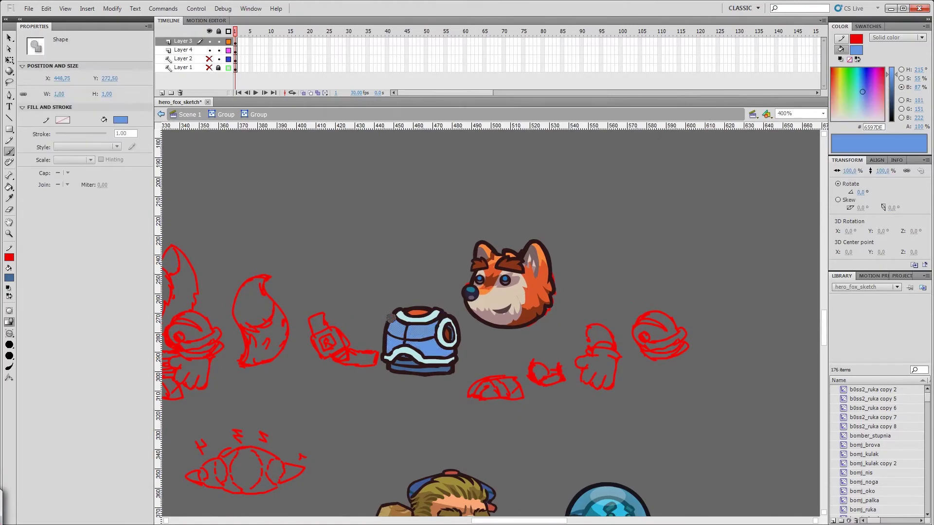
{"action": "key", "text": "v"}
{"action": "left_click", "coordinate": [468, 349]}
{"action": "mouse_move", "coordinate": [423, 339]}
{"action": "left_mouse_down"}
{"action": "mouse_move", "coordinate": [434, 337]}
{"action": "mouse_move", "coordinate": [427, 328]}
{"action": "left_mouse_up"}
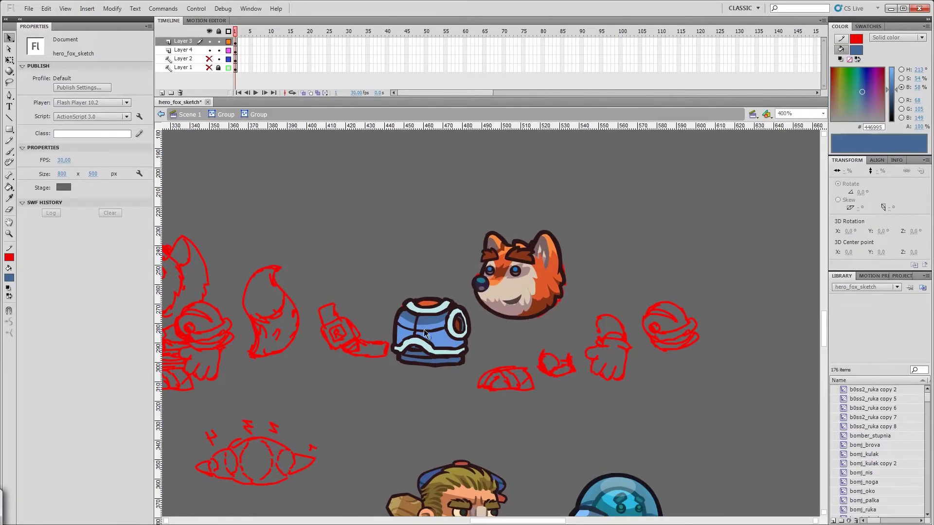
Complete the dark blue shading on the chest and below the armhole, and shade the collar and armhole ring with blue #6597DE.
{"action": "key", "text": "b"}
{"action": "left_click", "coordinate": [451, 333], "text": "ctrl"}
{"action": "left_click_drag", "start_coordinate": [457, 354], "coordinate": [462, 361]}
{"action": "left_click", "coordinate": [435, 315], "text": "ctrl"}
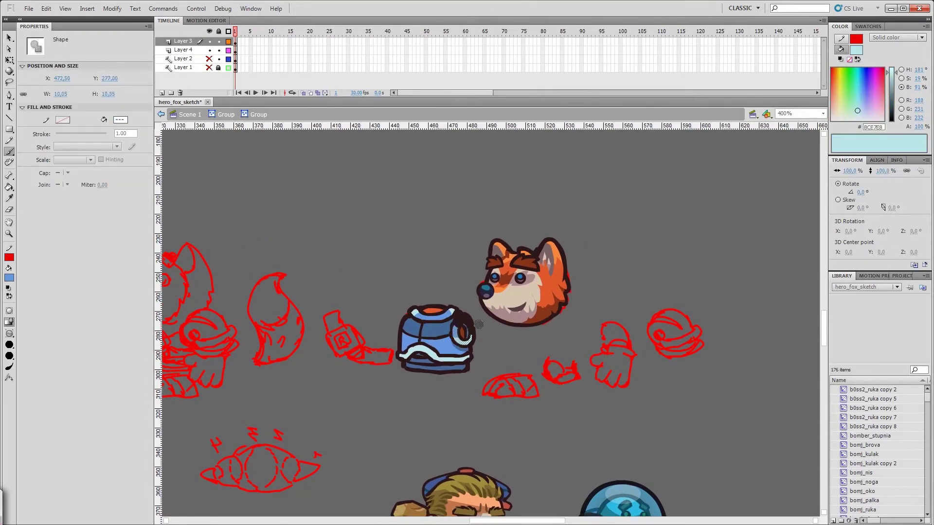
{"action": "left_click", "coordinate": [492, 335], "text": "ctrl"}
{"action": "left_click", "coordinate": [464, 333], "text": "ctrl"}
Recolour the armhole's inner outline with pale cyan #BCE7E8 and dark blue #446995, fill the opening with brown #87341B, and save.
{"action": "scroll", "coordinate": [473, 343], "scroll_direction": "up", "scroll_amount": 1}
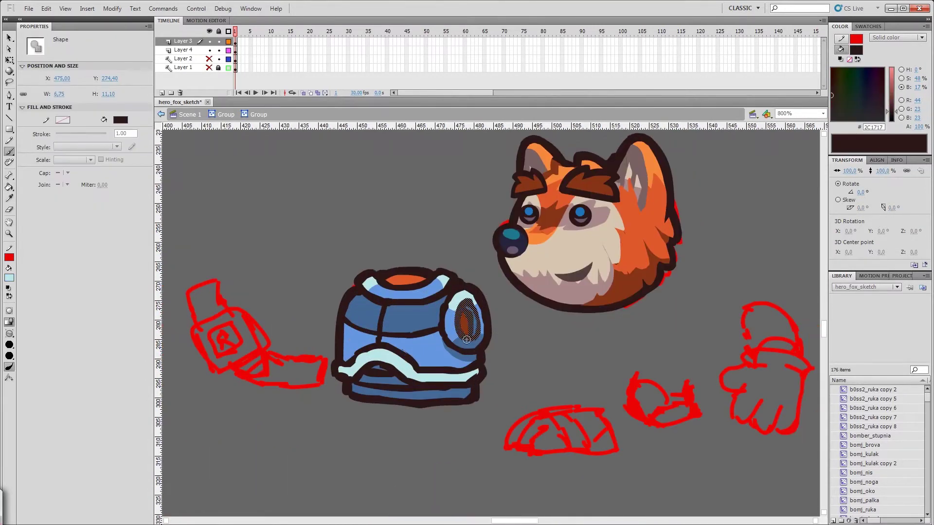
{"action": "left_click", "coordinate": [476, 334], "text": "ctrl"}
{"action": "left_click", "coordinate": [466, 309], "text": "ctrl"}
{"action": "left_click", "coordinate": [495, 311], "text": "ctrl"}
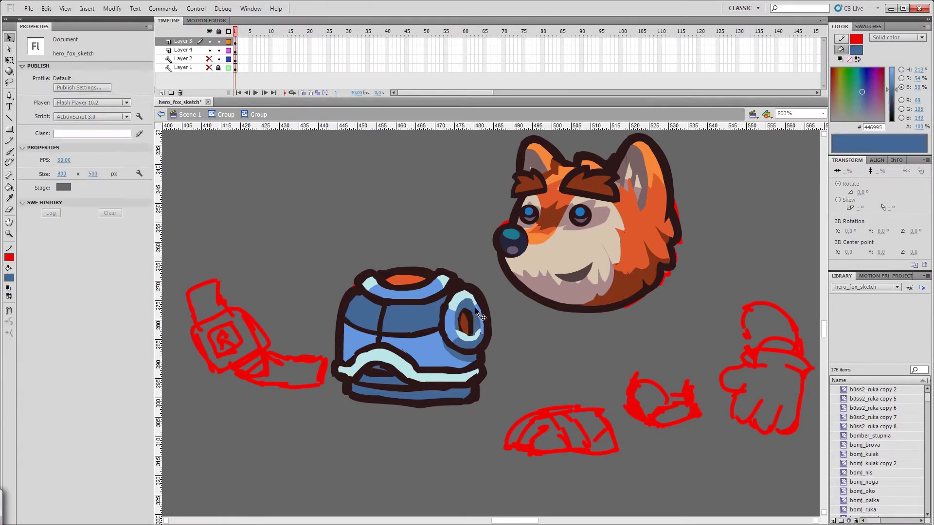
{"action": "left_click", "coordinate": [469, 305], "text": "ctrl"}
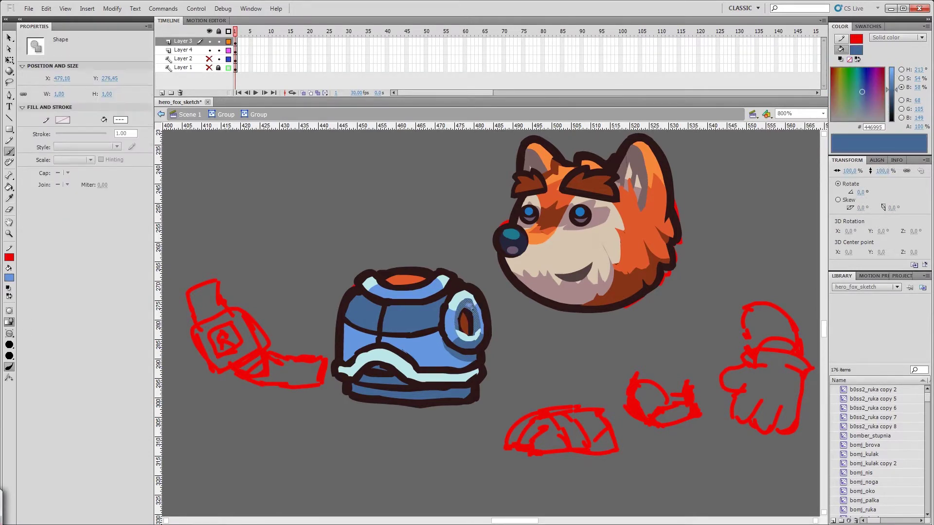
{"action": "key", "text": "i"}
{"action": "left_click", "coordinate": [466, 322]}
{"action": "key", "text": "ctrl+s"}
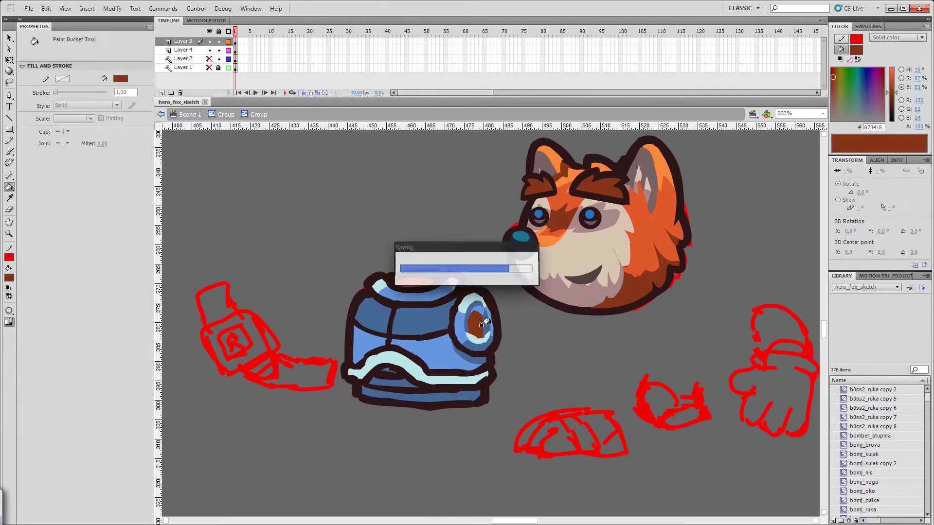
Touch up the pale cyan armhole highlight and recolour the dark outline between the armhole ring and the body with blue #446995.
{"action": "key", "text": "b"}
{"action": "left_click", "coordinate": [481, 323], "text": "ctrl"}
{"action": "key", "text": "v"}
{"action": "key", "text": "Escape"}
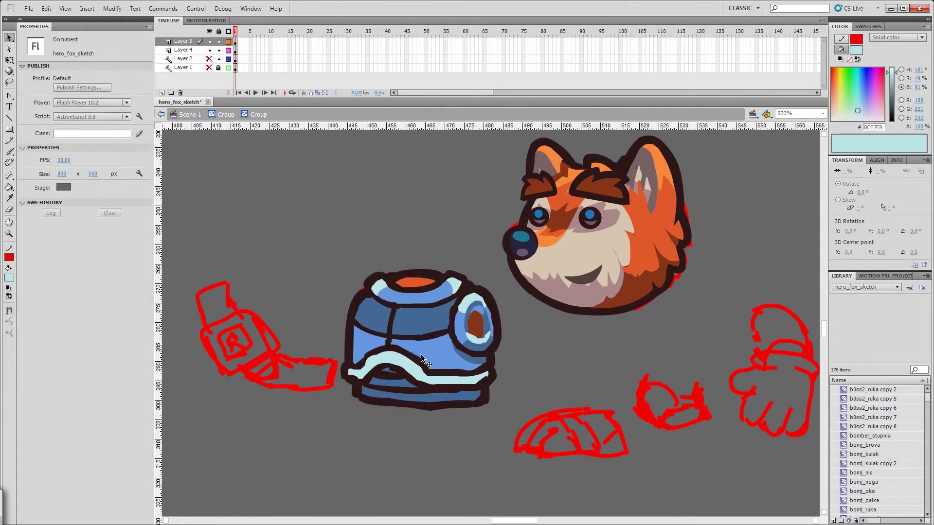
{"action": "key", "text": "b"}
{"action": "left_click", "coordinate": [450, 307], "text": "ctrl"}
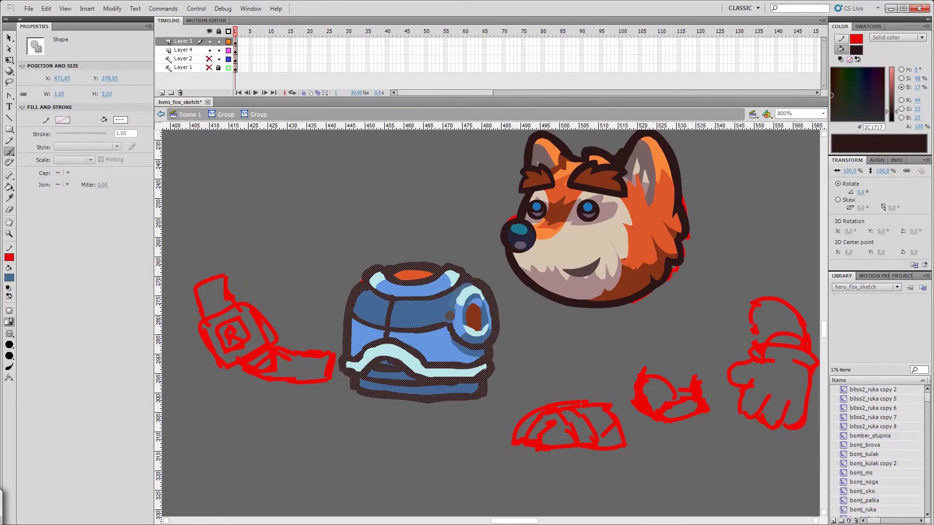
{"action": "key", "text": "v"}
{"action": "key", "text": "Escape"}
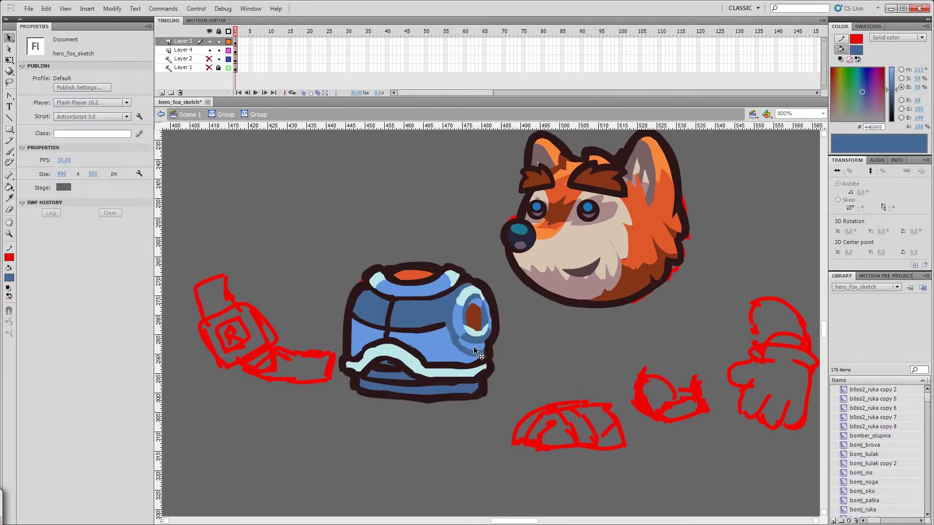
Recolour the dark outline beneath the collar with dark blue #446995.
{"action": "scroll", "coordinate": [451, 334], "scroll_direction": "left", "scroll_amount": 5}
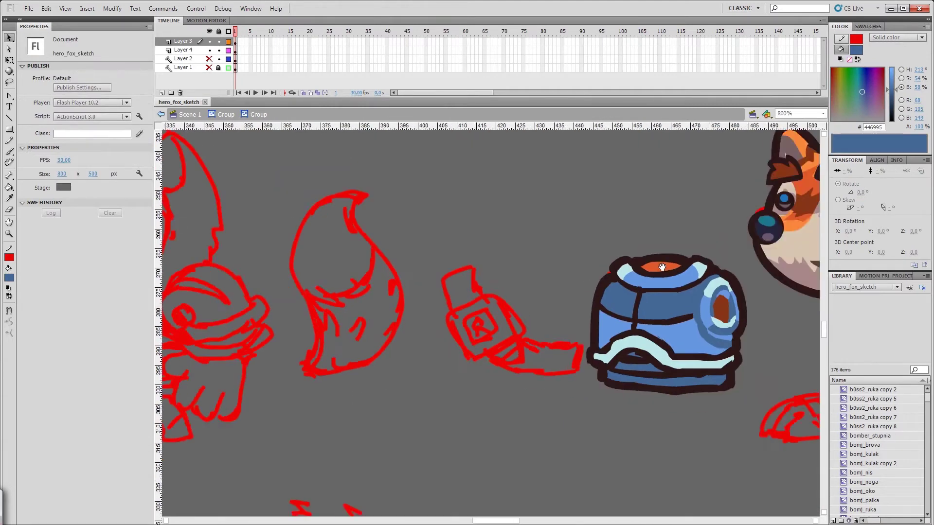
{"action": "scroll", "coordinate": [469, 316], "scroll_direction": "right", "scroll_amount": 5}
{"action": "scroll", "coordinate": [465, 372], "scroll_direction": "left", "scroll_amount": 2}
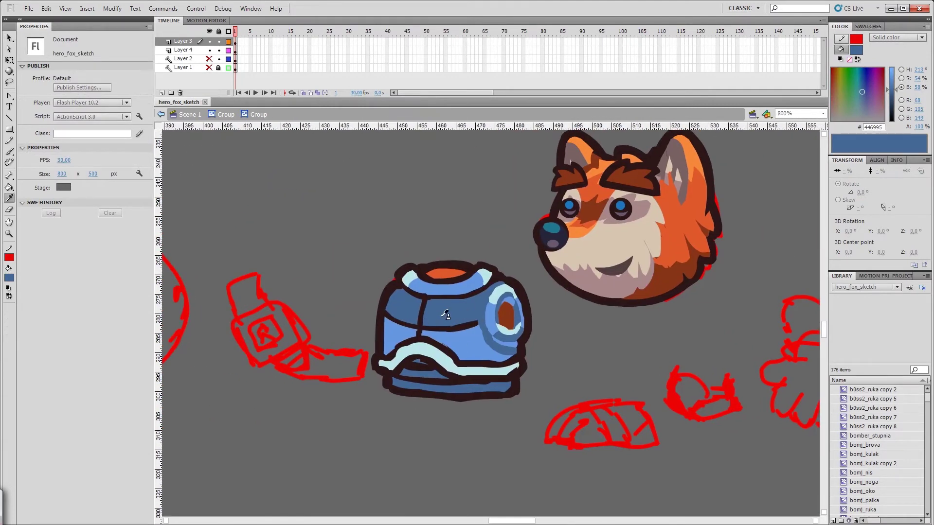
{"action": "left_click", "coordinate": [465, 334]}
{"action": "key", "text": "b"}
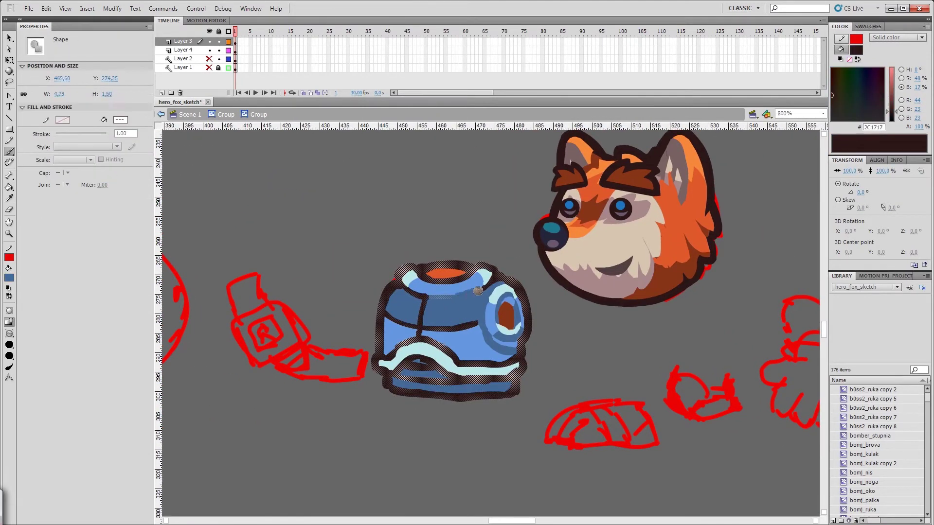
{"action": "key", "text": "v"}
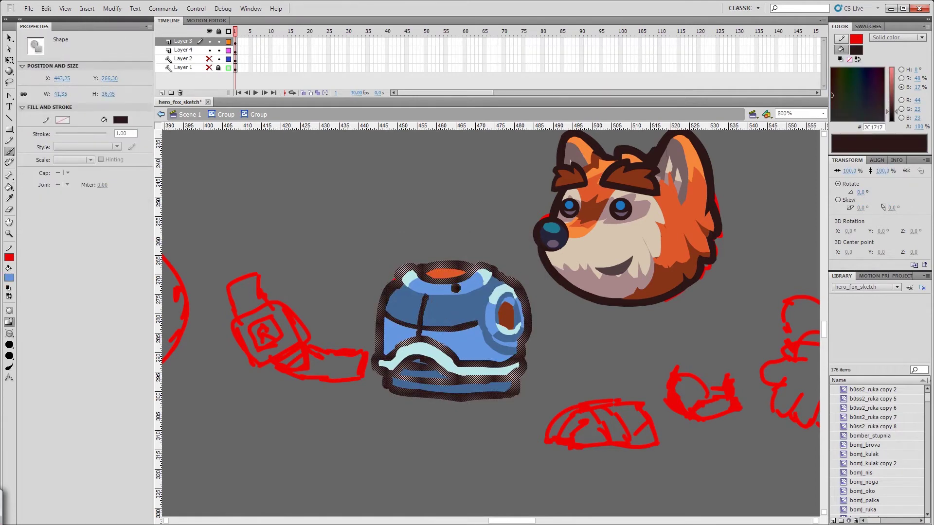
Paint blue #6597DE edges along the upper chest plates and the vertical seam, and save.
{"action": "left_click", "coordinate": [431, 325]}
{"action": "key", "text": "b"}
{"action": "left_click", "coordinate": [479, 296]}
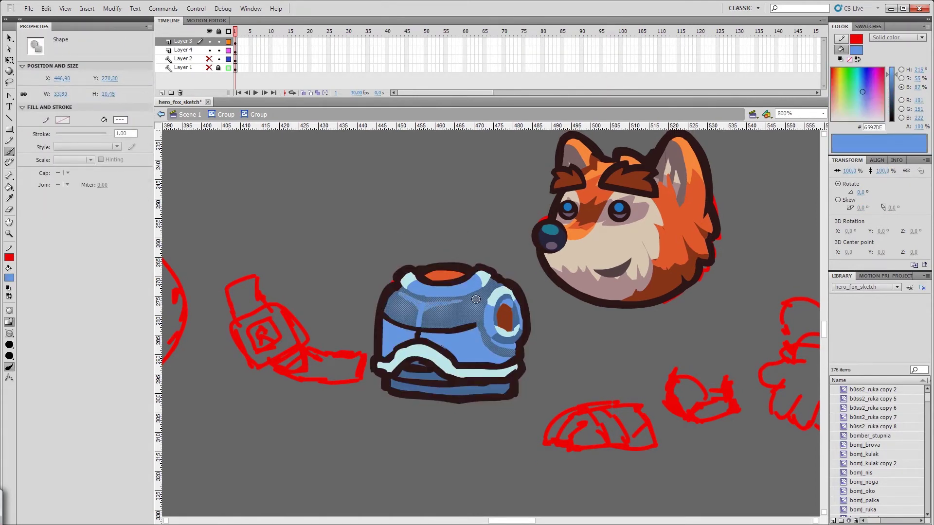
{"action": "key", "text": "v"}
{"action": "key", "text": "ctrl+s"}
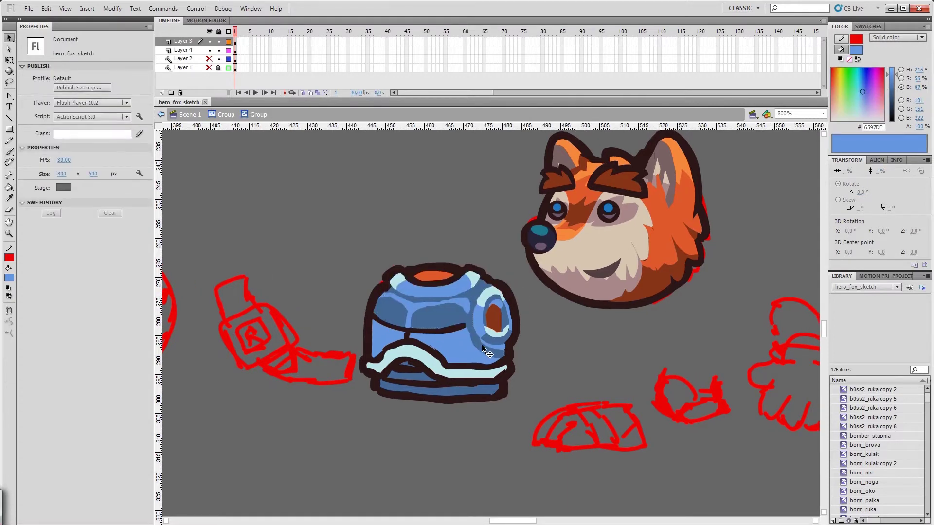
Shade the wavy lower trim with blue #6597DE, leaving pale cyan highlights, and save the document.
{"action": "scroll", "coordinate": [481, 345], "scroll_direction": "down", "scroll_amount": 1}
{"action": "left_click", "coordinate": [389, 335]}
{"action": "key", "text": "b"}
{"action": "left_click_drag", "start_coordinate": [433, 330], "coordinate": [489, 354]}
{"action": "key", "text": "v"}
{"action": "key", "text": "ctrl+s"}
{"action": "left_click_drag", "start_coordinate": [538, 313], "coordinate": [524, 328]}
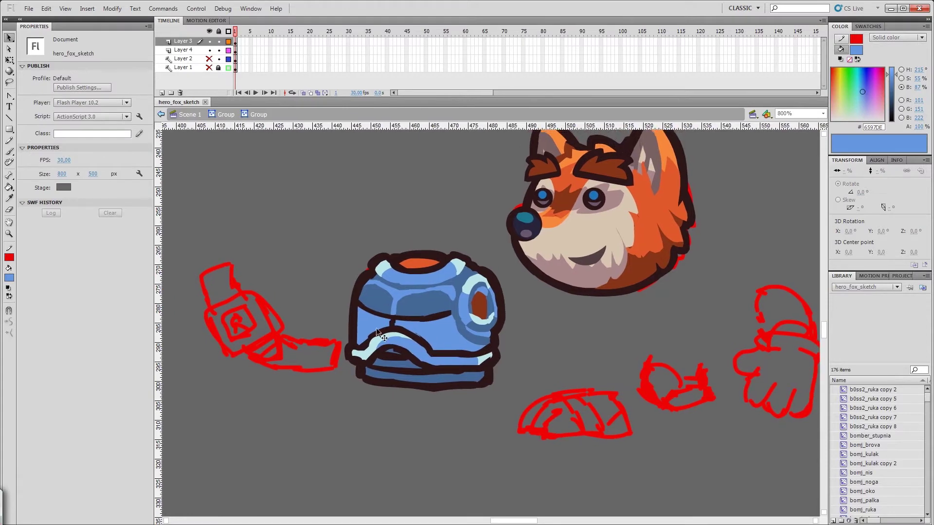
Remove the dark horizontal chest seam and redraw the plates' lower edges with dark blue #446995 and lighter blue #6597DE.
{"action": "left_click", "coordinate": [418, 315]}
{"action": "key", "text": "Delete"}
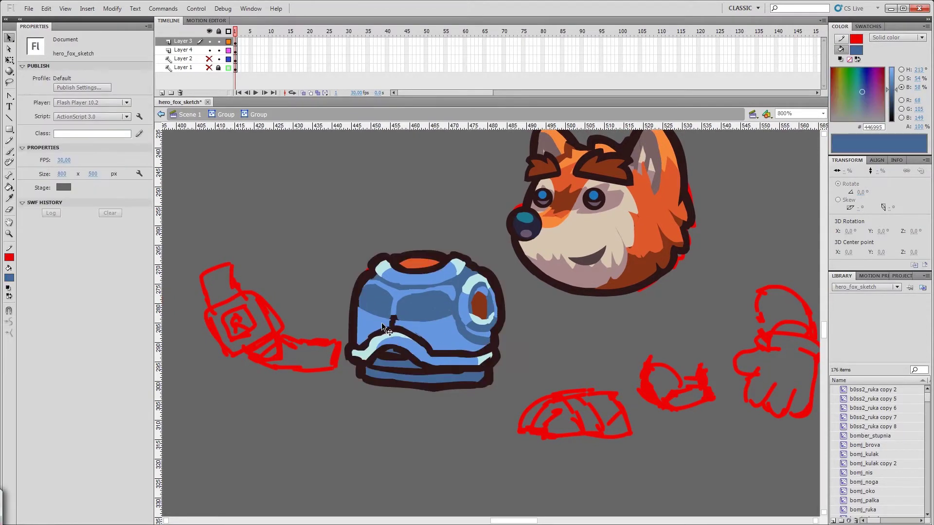
{"action": "left_click", "coordinate": [412, 321]}
{"action": "key", "text": "b"}
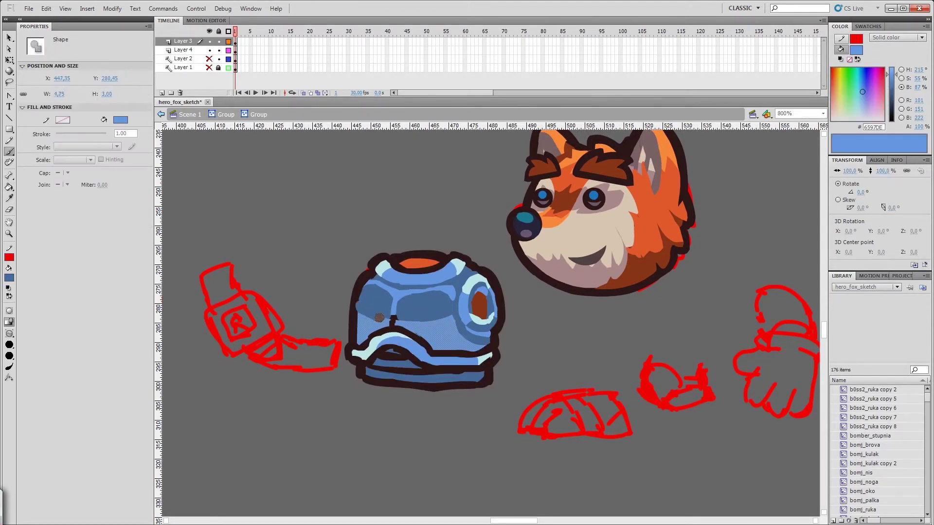
{"action": "left_click", "coordinate": [379, 317], "text": "alt"}
{"action": "left_click_drag", "start_coordinate": [379, 292], "coordinate": [383, 316]}
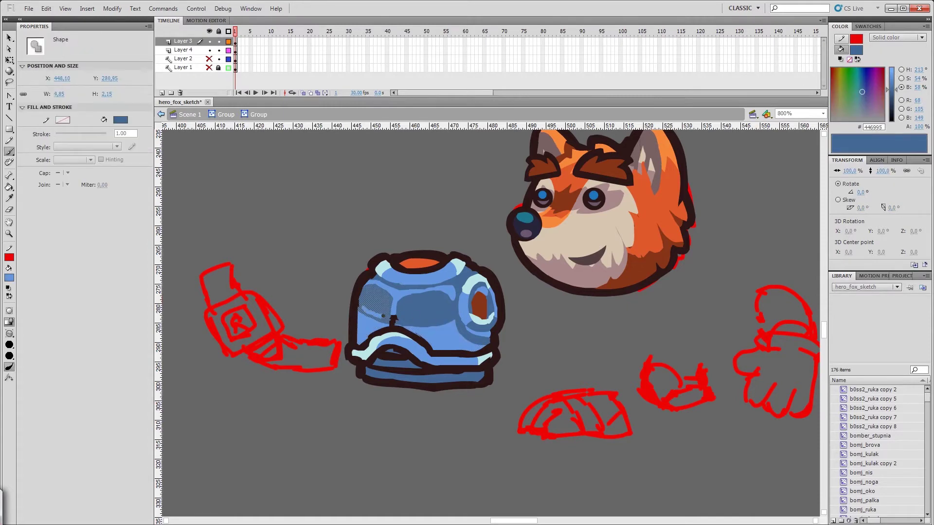
{"action": "left_click", "coordinate": [438, 317], "text": "alt"}
{"action": "scroll", "coordinate": [405, 326], "scroll_direction": "right", "scroll_amount": 2}
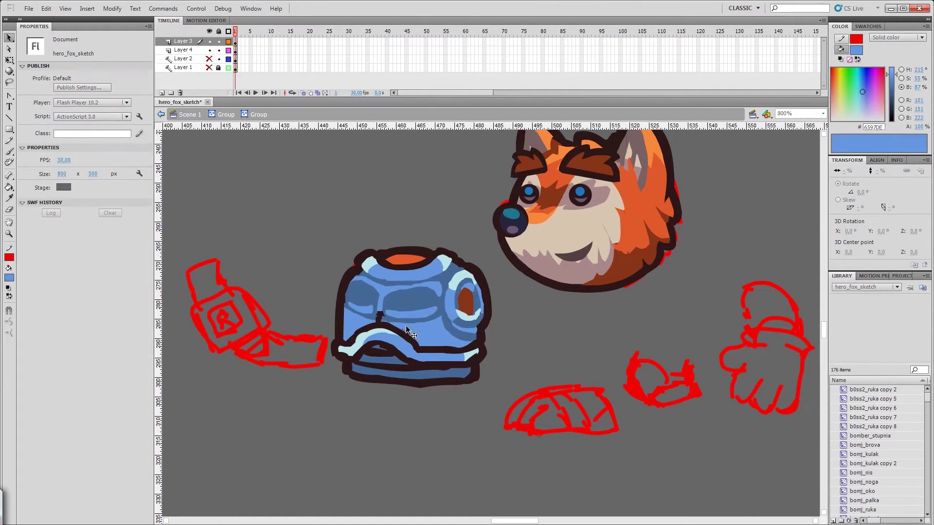
Clear the leftover dark vertical seam above the wavy trim and select the whole torso artwork.
{"action": "key", "text": "u"}
{"action": "key", "text": "v"}
{"action": "left_click", "coordinate": [373, 321]}
{"action": "key", "text": "ctrl+shift+a"}
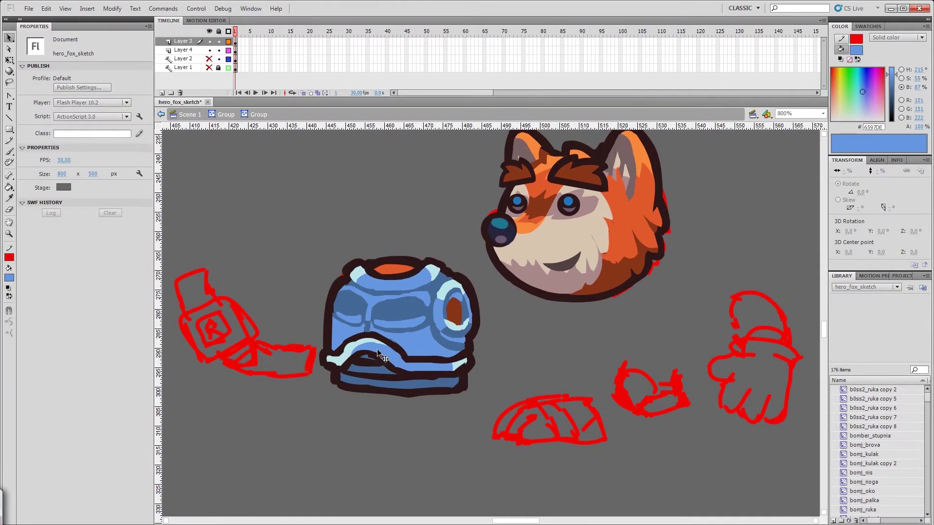
{"action": "left_click_drag", "start_coordinate": [427, 347], "coordinate": [421, 341]}
{"action": "key", "text": "i"}
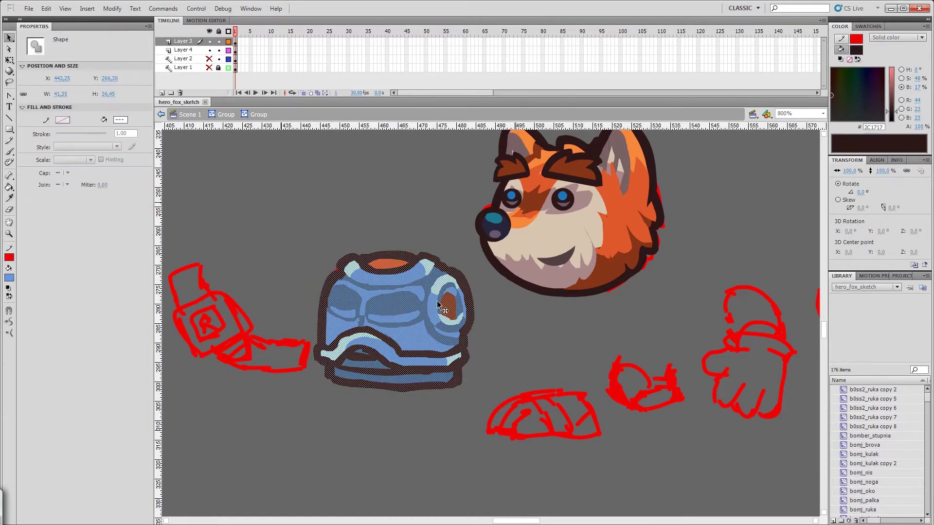
Recolour the torso's chest area dark blue #446995 and paint lighter blue #6597DE edges around the upper chest plates.
{"action": "left_click", "coordinate": [375, 314]}
{"action": "left_click", "coordinate": [379, 309]}
{"action": "key", "text": "v"}
{"action": "left_click", "coordinate": [383, 302]}
{"action": "key", "text": "b"}
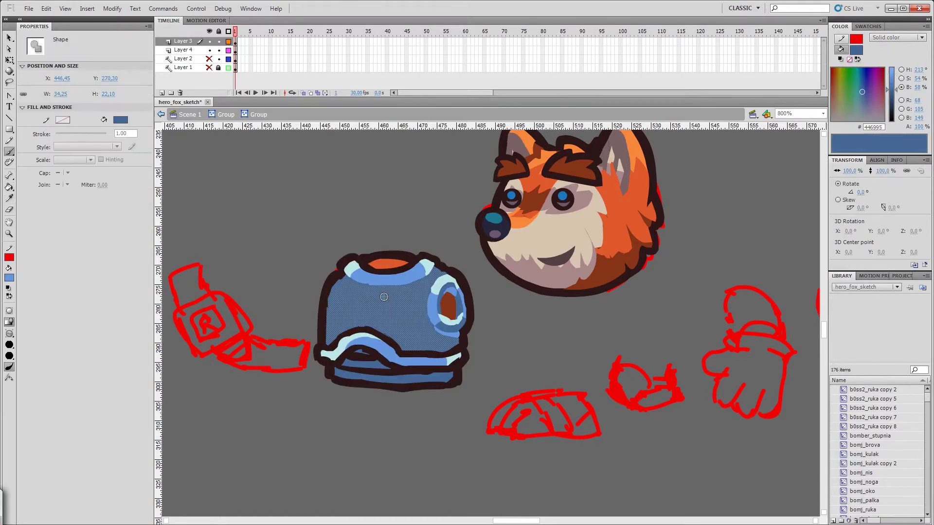
{"action": "mouse_move", "coordinate": [363, 282]}
{"action": "left_mouse_down"}
{"action": "mouse_move", "coordinate": [369, 316]}
{"action": "mouse_move", "coordinate": [423, 292]}
{"action": "left_mouse_up"}
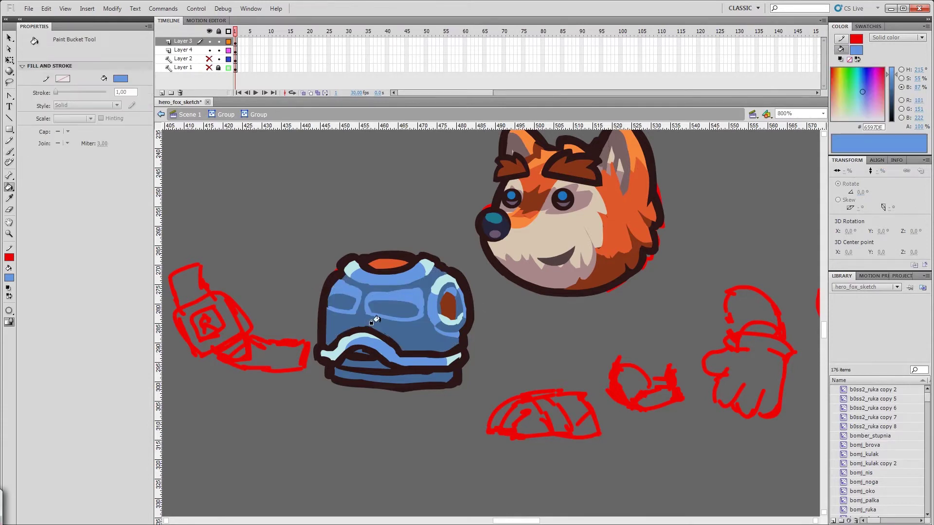
Undo the last fill, outline the lower chest plates with blue #6597DE and fill the chest beneath them.
{"action": "key", "text": "ctrl+z"}
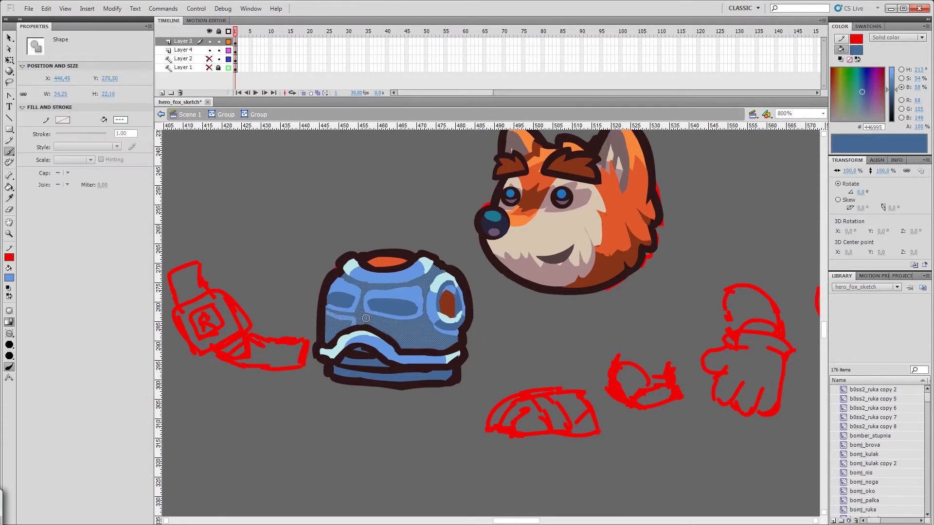
{"action": "left_click_drag", "start_coordinate": [364, 322], "coordinate": [425, 323]}
{"action": "key", "text": "k"}
{"action": "left_click", "coordinate": [421, 332]}
Replace the dark outline above the wavy trim with blue #6597DE and paint a dark blue #446995 contour along it.
{"action": "key", "text": "ctrl+a"}
{"action": "key", "text": "b"}
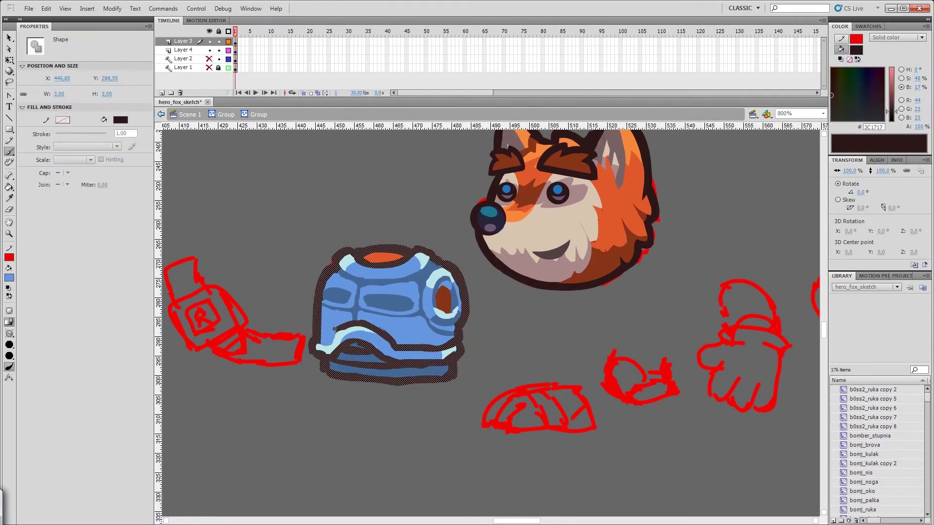
{"action": "key", "text": "v"}
{"action": "key", "text": "ctrl+shift+a"}
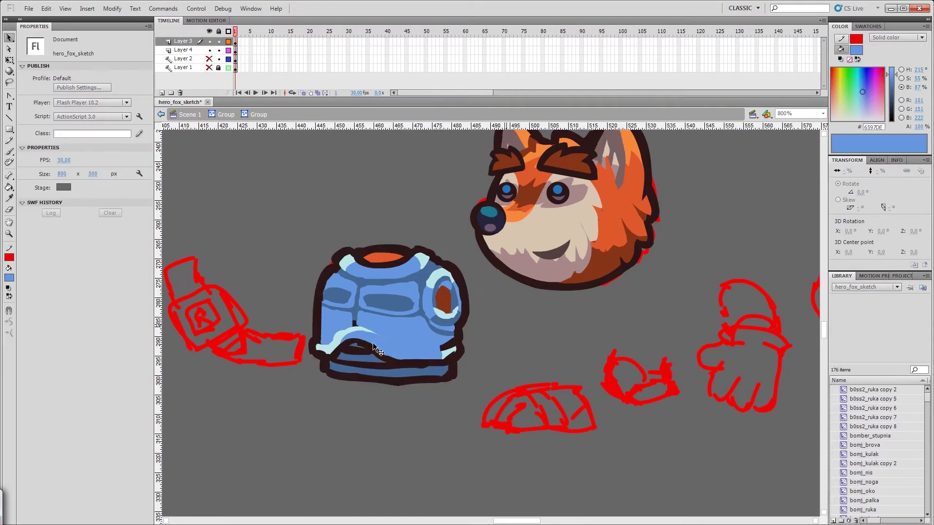
{"action": "key", "text": "b"}
{"action": "left_click_drag", "start_coordinate": [375, 335], "coordinate": [408, 347]}
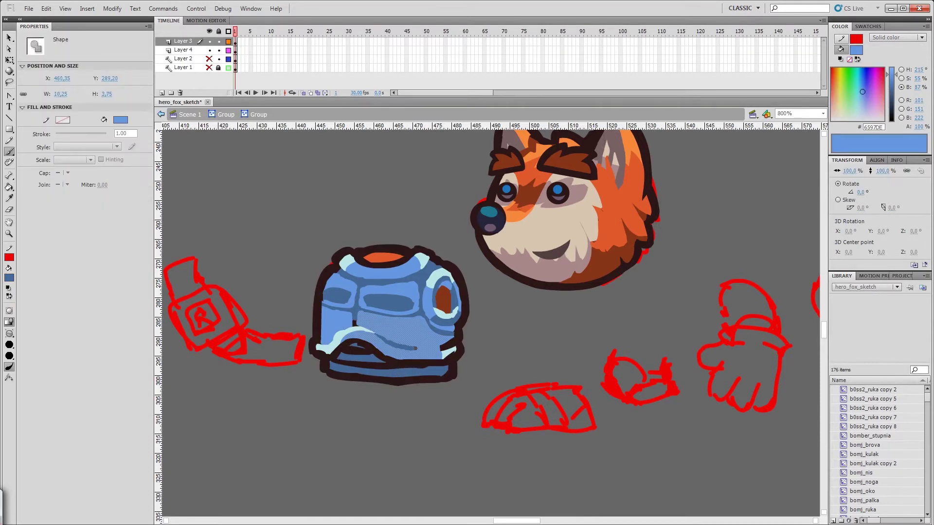
{"action": "key", "text": "ctrl+shift+a"}
{"action": "key", "text": "o"}
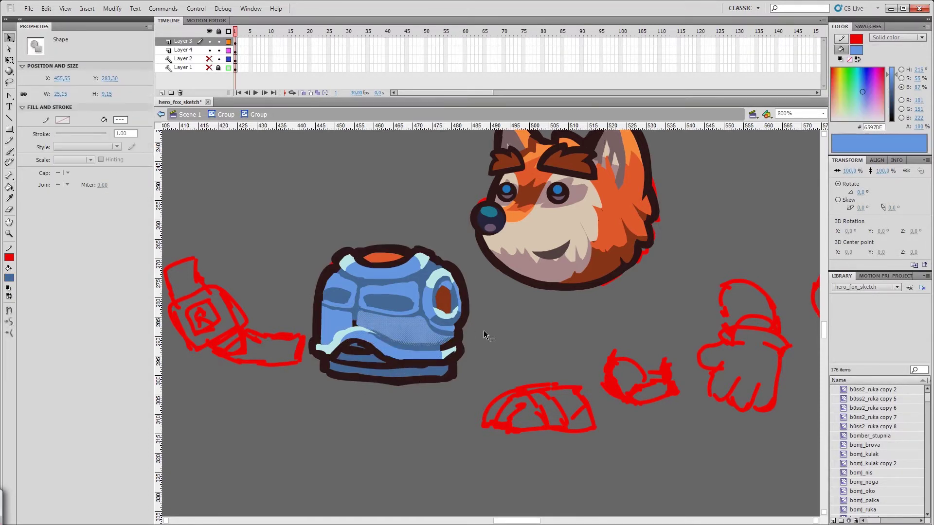
Finish the dark blue contour above the wavy trim and paint the trim's right end pale cyan #BCE7E8.
{"action": "key", "text": "b"}
{"action": "left_click", "coordinate": [366, 330]}
{"action": "key", "text": "v"}
{"action": "left_click", "coordinate": [407, 363]}
{"action": "key", "text": "i"}
{"action": "left_click", "coordinate": [455, 348]}
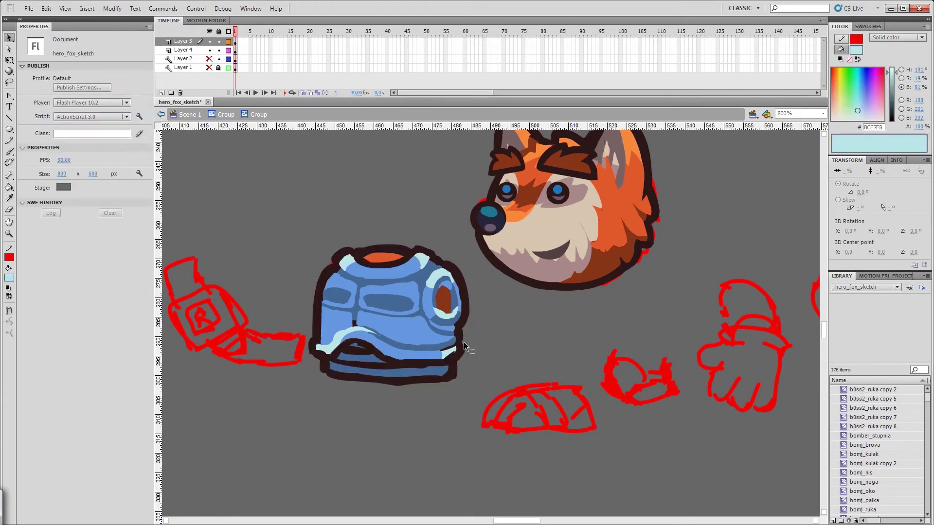
{"action": "key", "text": "b"}
{"action": "left_click_drag", "start_coordinate": [455, 346], "coordinate": [418, 348]}
{"action": "key", "text": "v"}
{"action": "left_click", "coordinate": [338, 331]}
Clear the leftover dark vertical seam stub above the trim and undo the recent trim edits.
{"action": "key", "text": "b"}
{"action": "left_click", "coordinate": [353, 322]}
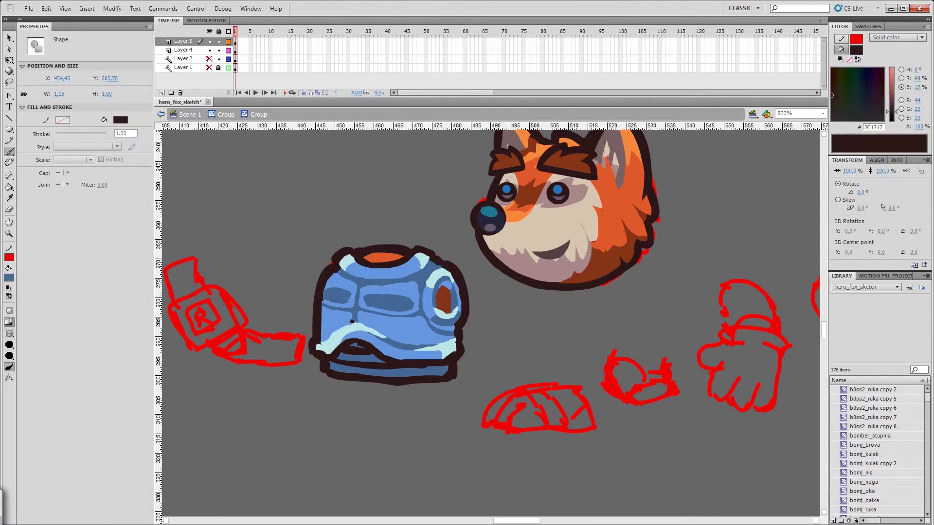
{"action": "key", "text": "i"}
{"action": "left_click", "coordinate": [380, 366]}
{"action": "key", "text": "v"}
{"action": "scroll", "coordinate": [462, 363], "scroll_direction": "left", "scroll_amount": 3}
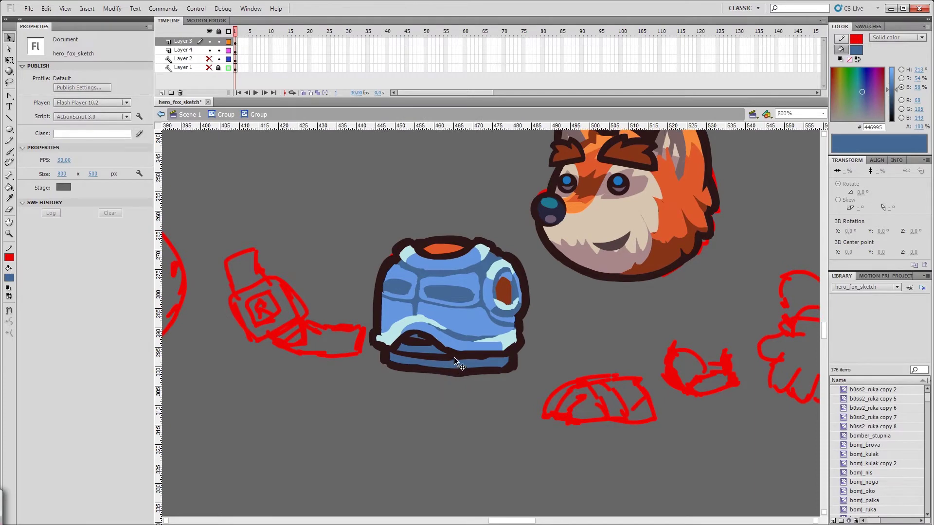
{"action": "scroll", "coordinate": [462, 335], "scroll_direction": "down", "scroll_amount": 1}
{"action": "key", "text": "u"}
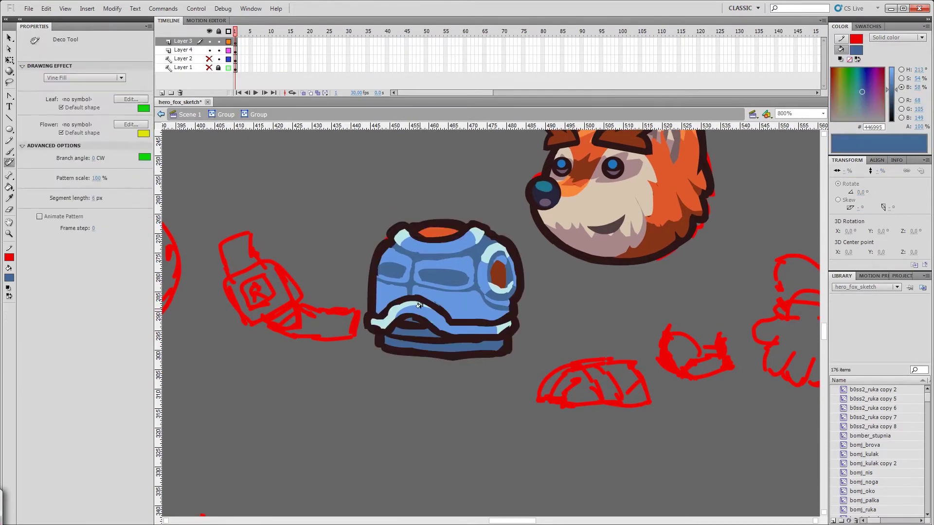
Replace the dark outline above the wavy trim with dark blue #446995 and widen the pale cyan area at its right end.
{"action": "key", "text": "v"}
{"action": "left_click", "coordinate": [385, 292]}
{"action": "key", "text": "b"}
{"action": "key", "text": "ctrl+z"}
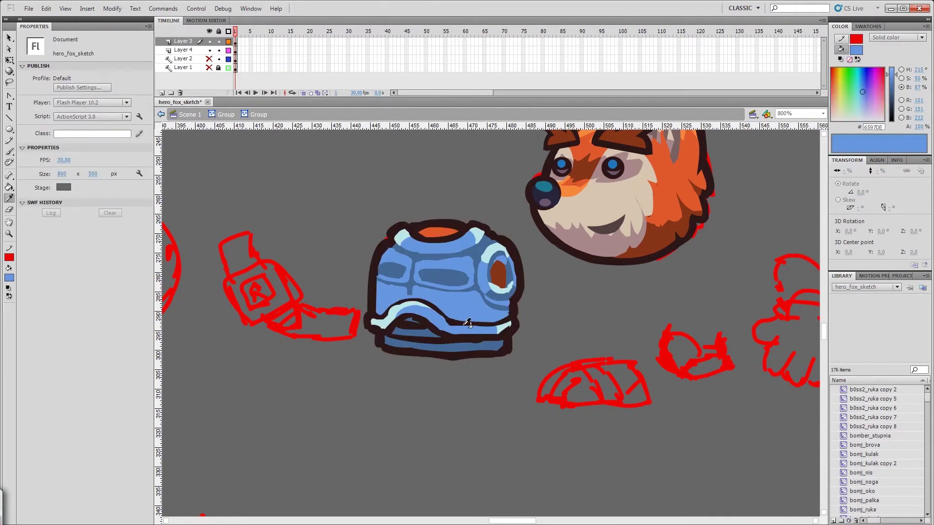
{"action": "left_click", "coordinate": [503, 319]}
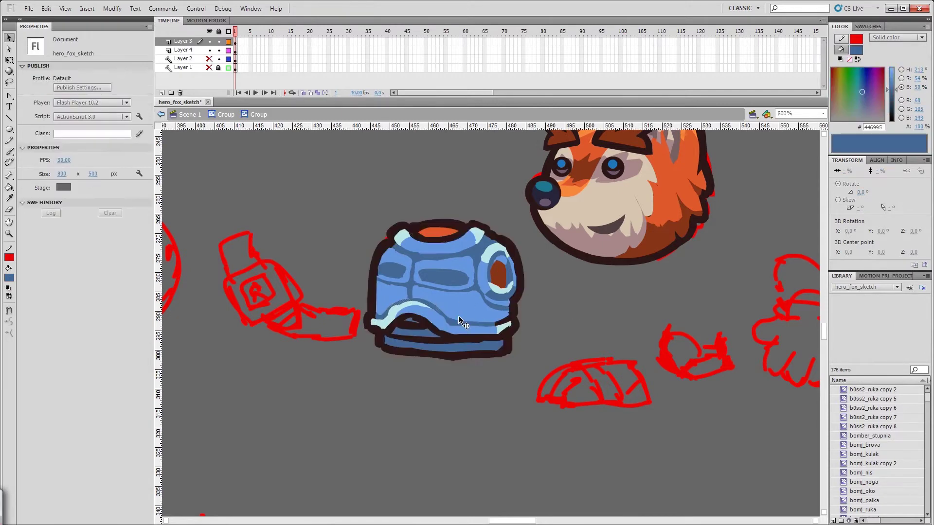
{"action": "key", "text": "i"}
{"action": "left_click", "coordinate": [508, 301]}
{"action": "key", "text": "v"}
{"action": "key", "text": "i"}
{"action": "left_click", "coordinate": [379, 317]}
{"action": "key", "text": "b"}
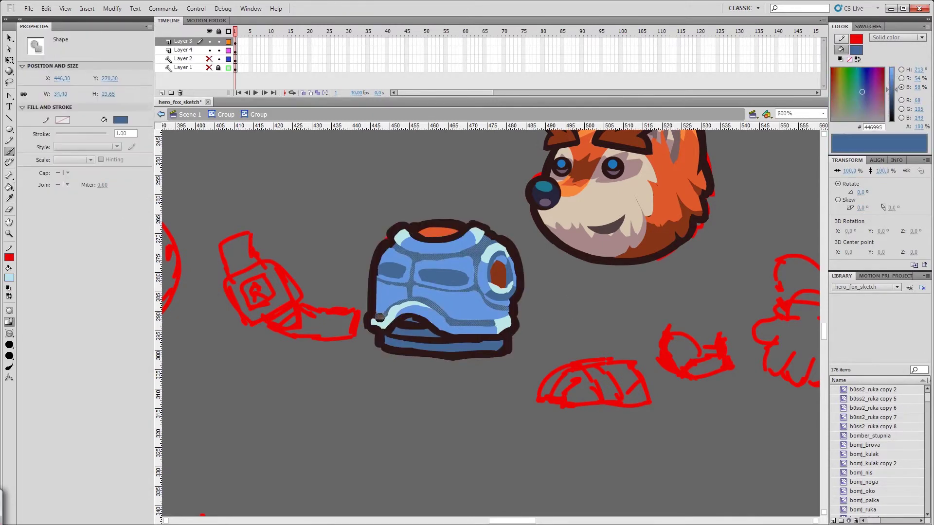
Paint pale cyan #BCE7E8 highlights along the chest plates' upper edges and the crest of the wavy trim, and save.
{"action": "key", "text": "i"}
{"action": "left_click", "coordinate": [402, 239]}
{"action": "key", "text": "v"}
{"action": "key", "text": "i"}
{"action": "left_click", "coordinate": [438, 290]}
{"action": "key", "text": "b"}
{"action": "key", "text": "i"}
{"action": "left_click", "coordinate": [398, 306]}
{"action": "key", "text": "v"}
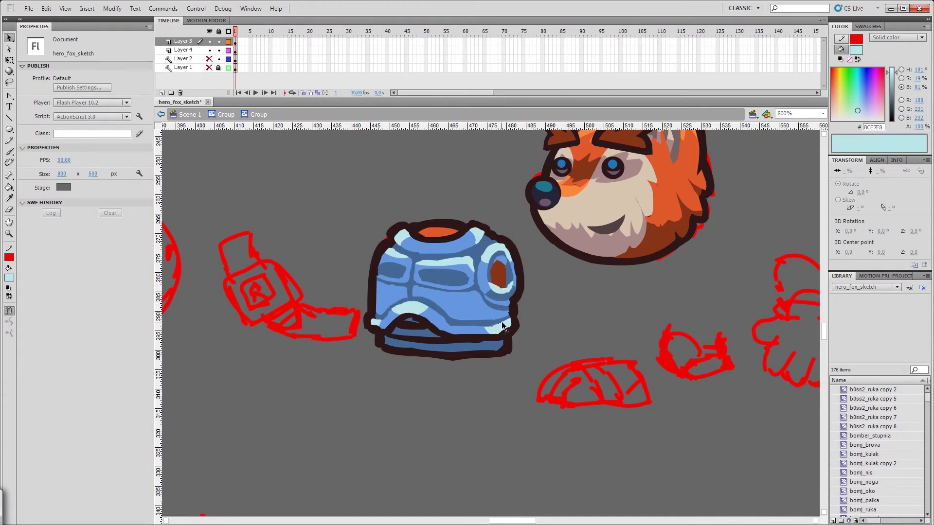
{"action": "key", "text": "ctrl+s"}
Replace the dark outline between the wavy trim and the waistband with dark blue #446995.
{"action": "left_click", "coordinate": [389, 335]}
{"action": "key", "text": "b"}
{"action": "mouse_move", "coordinate": [374, 336]}
{"action": "left_mouse_down"}
{"action": "mouse_move", "coordinate": [434, 358]}
{"action": "mouse_move", "coordinate": [462, 352]}
{"action": "mouse_move", "coordinate": [443, 355]}
{"action": "left_mouse_up"}
{"action": "key", "text": "v"}
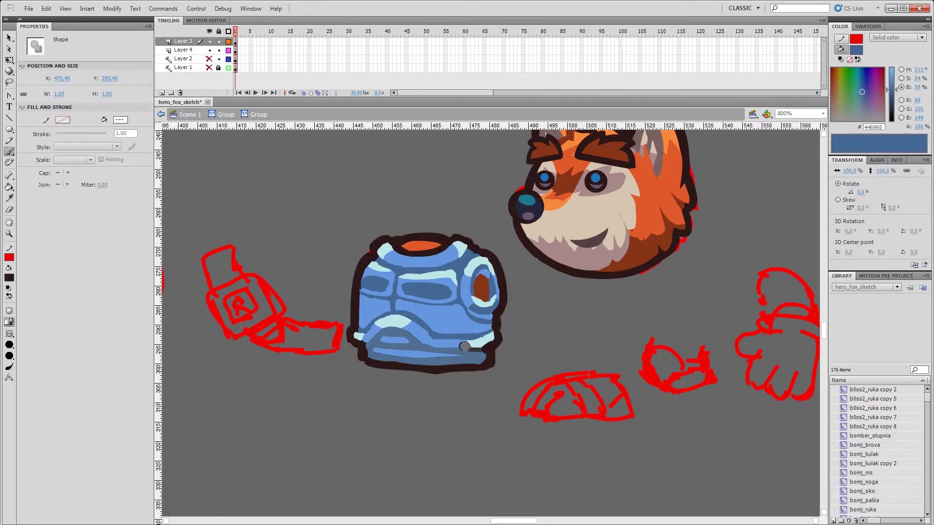
Thicken the torso's outer outline with dark brown #2C1717.
{"action": "left_click", "coordinate": [441, 334]}
{"action": "key", "text": "b"}
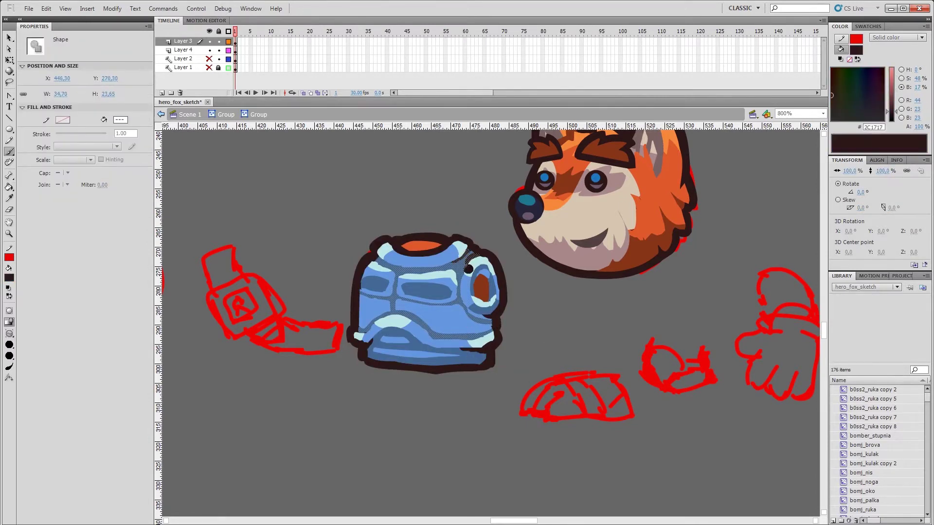
{"action": "left_click_drag", "start_coordinate": [359, 331], "coordinate": [500, 325]}
{"action": "key", "text": "v"}
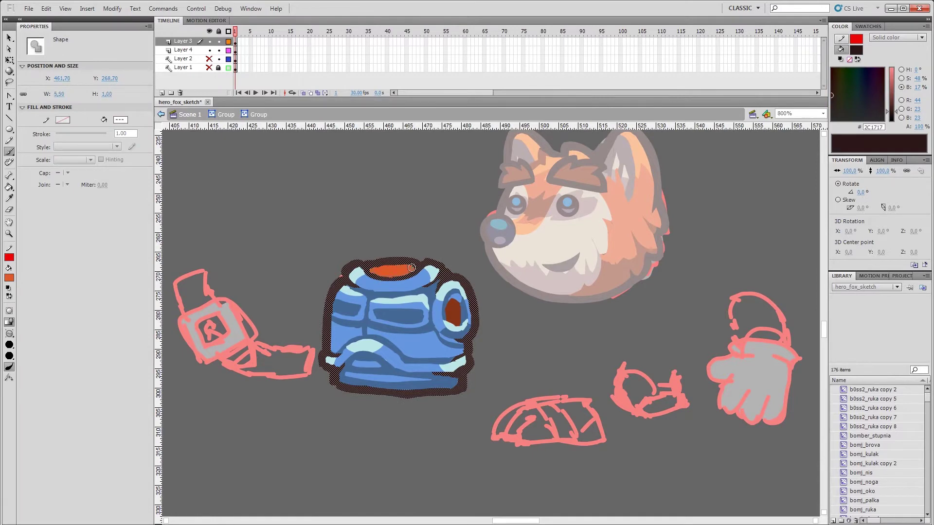
Paint out the dark line below the orange neck opening and add a pale cyan #BCE7E8 rim along the collar.
{"action": "left_click_drag", "start_coordinate": [373, 275], "coordinate": [411, 277]}
{"action": "mouse_move", "coordinate": [370, 275]}
{"action": "left_mouse_down"}
{"action": "mouse_move", "coordinate": [410, 275]}
{"action": "mouse_move", "coordinate": [355, 262]}
{"action": "left_mouse_up"}
{"action": "key", "text": "v"}
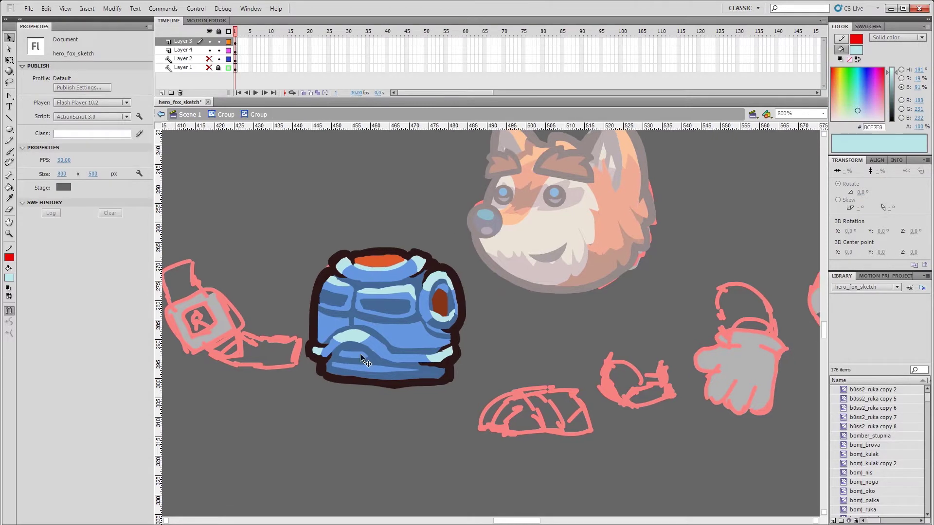
Place the earlier torso version with dark inner outlines as a group over the current artwork.
{"action": "left_click_drag", "start_coordinate": [374, 323], "coordinate": [375, 317]}
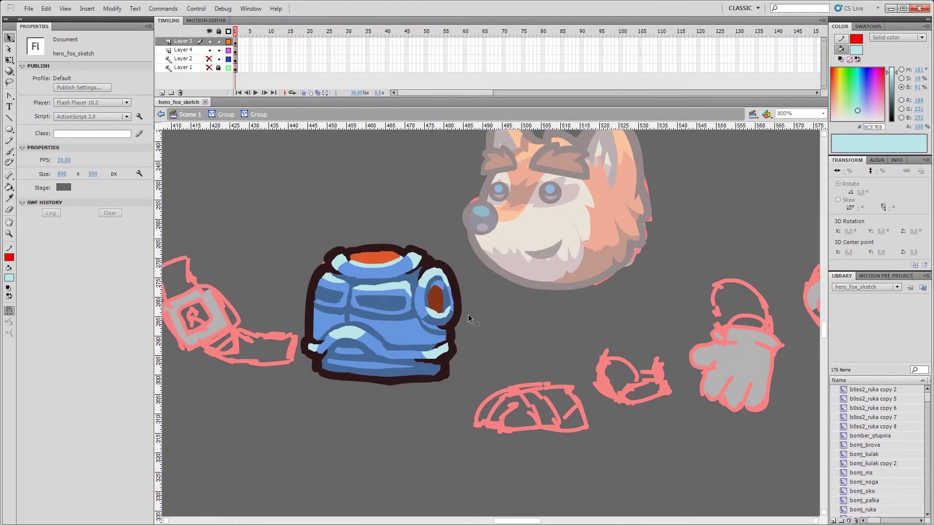
{"action": "left_click", "coordinate": [376, 317]}
{"action": "left_click", "coordinate": [490, 292]}
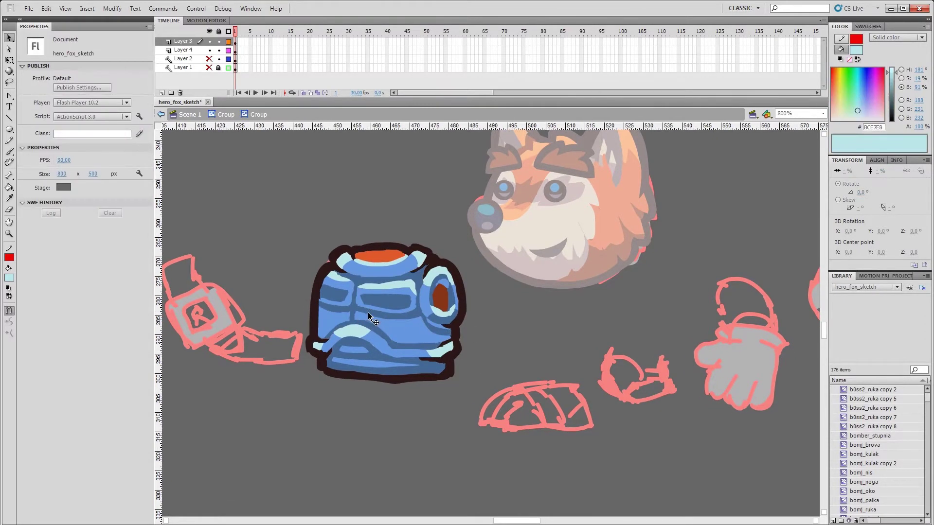
{"action": "double_click", "coordinate": [410, 311]}
{"action": "key", "text": "ctrl+g"}
{"action": "key", "text": "ctrl+z"}
{"action": "key", "text": "ctrl+g"}
{"action": "double_click", "coordinate": [428, 334]}
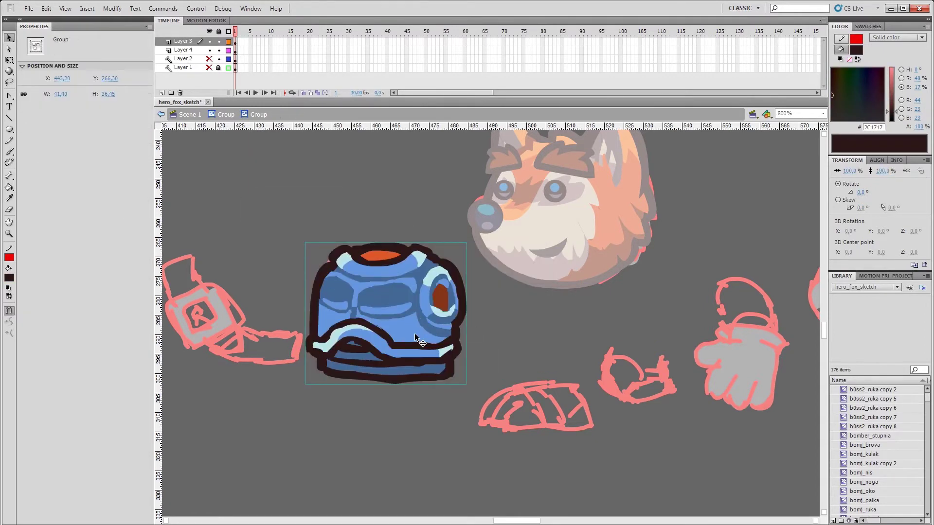
Cut the chest plates out of the earlier torso version, merge them into the current torso, and save.
{"action": "key", "text": "l"}
{"action": "left_click_drag", "start_coordinate": [369, 315], "coordinate": [435, 282]}
{"action": "key", "text": "e"}
{"action": "mouse_move", "coordinate": [326, 262]}
{"action": "left_mouse_down"}
{"action": "mouse_move", "coordinate": [389, 258]}
{"action": "mouse_move", "coordinate": [428, 330]}
{"action": "mouse_move", "coordinate": [307, 340]}
{"action": "mouse_move", "coordinate": [416, 246]}
{"action": "mouse_move", "coordinate": [340, 350]}
{"action": "left_mouse_up"}
{"action": "key", "text": "v"}
{"action": "double_click", "coordinate": [390, 308]}
{"action": "key", "text": "ctrl+s"}
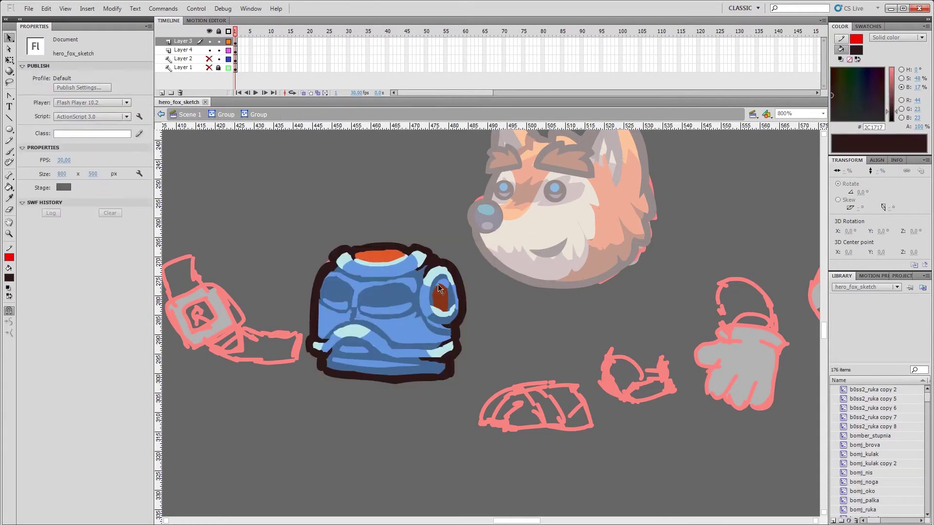
Fill the gaps along the torso's outer outline with dark brown #2C1717 and tidy its edge below the armhole.
{"action": "left_click", "coordinate": [417, 320]}
{"action": "left_click", "coordinate": [487, 298]}
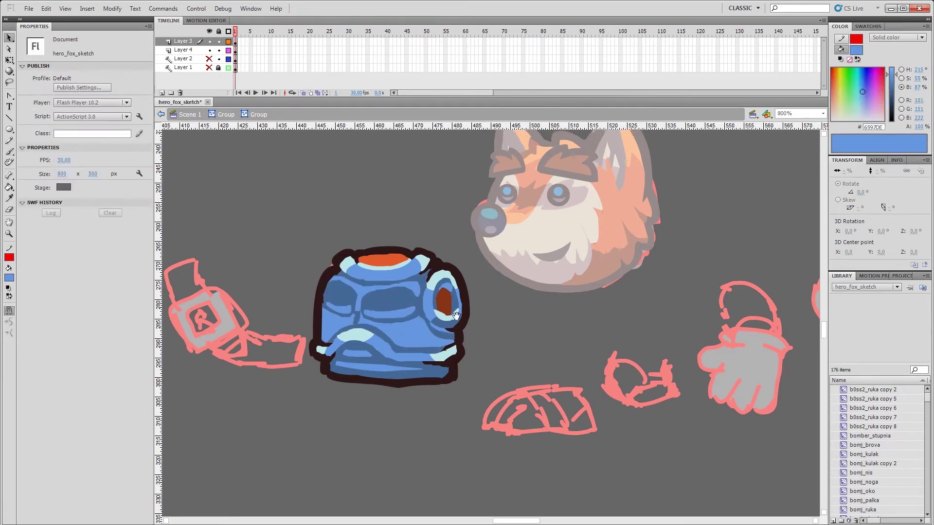
{"action": "left_click", "coordinate": [416, 279]}
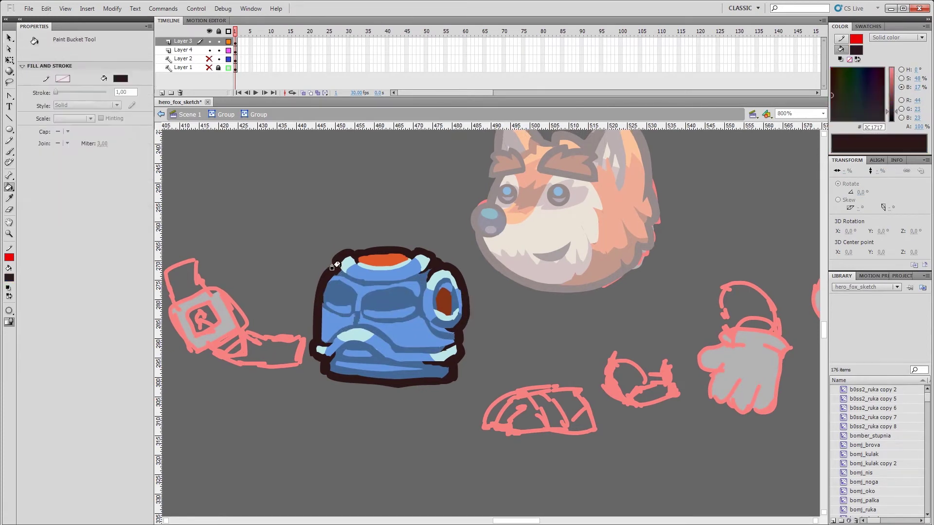
{"action": "left_click", "coordinate": [473, 332]}
{"action": "key", "text": "q"}
{"action": "left_click_drag", "start_coordinate": [469, 344], "coordinate": [442, 359]}
Add pale cyan #BCE7E8 highlights to the chest plates' upper edges and save the document.
{"action": "key", "text": "b"}
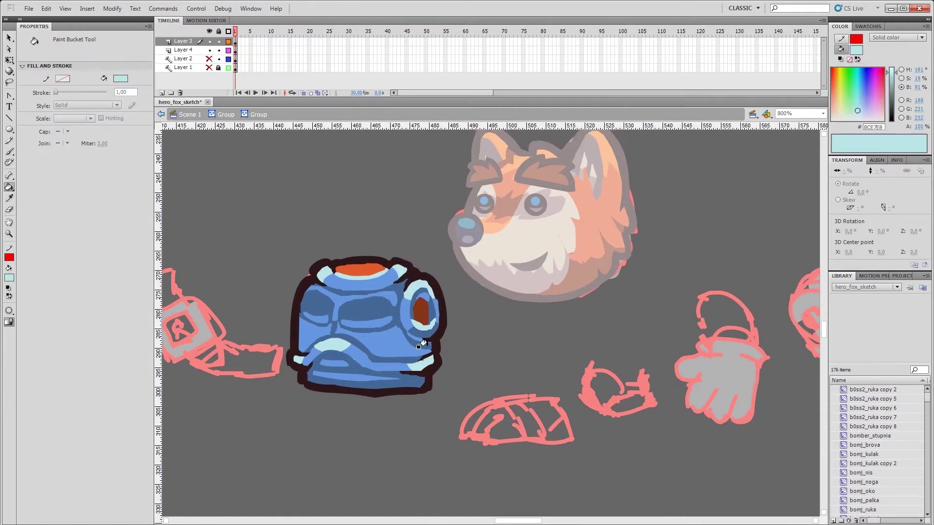
{"action": "left_click", "coordinate": [305, 293]}
{"action": "key", "text": "v"}
{"action": "key", "text": "ctrl+shift+a"}
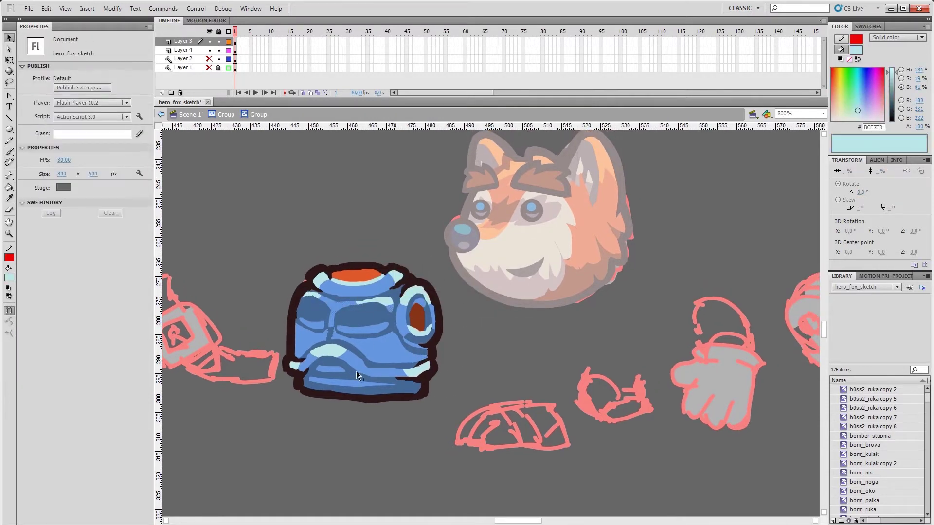
{"action": "key", "text": "ctrl+s"}
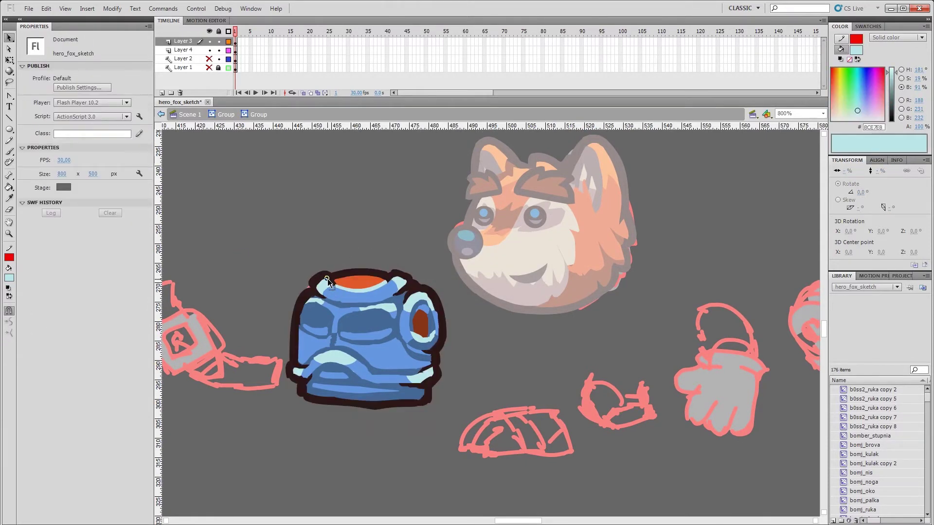
{"action": "key", "text": "ctrl+s"}
Smooth the dark blue seam above the chest plates and the pale cyan highlight of the armhole ring, and save.
{"action": "key", "text": "l"}
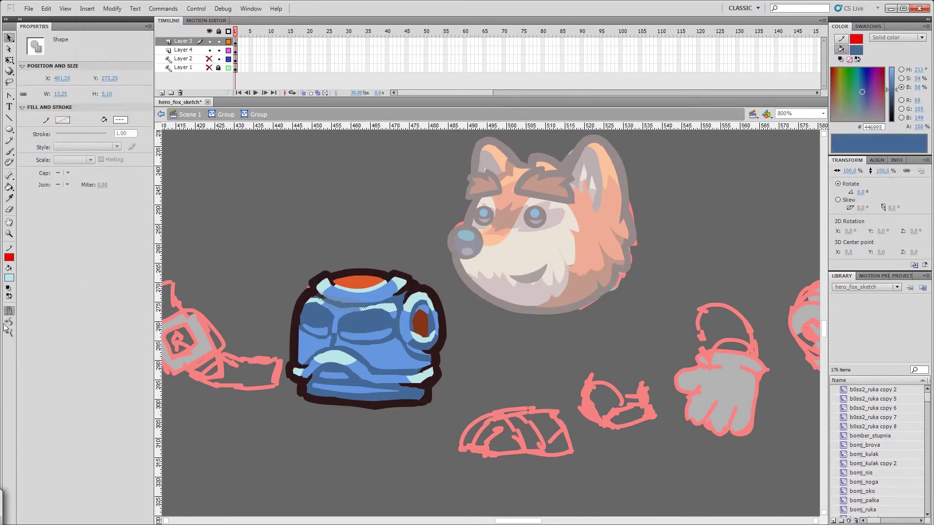
{"action": "left_click_drag", "start_coordinate": [307, 299], "coordinate": [319, 308]}
{"action": "key", "text": "v"}
{"action": "key", "text": "ctrl+z"}
{"action": "key", "text": "v"}
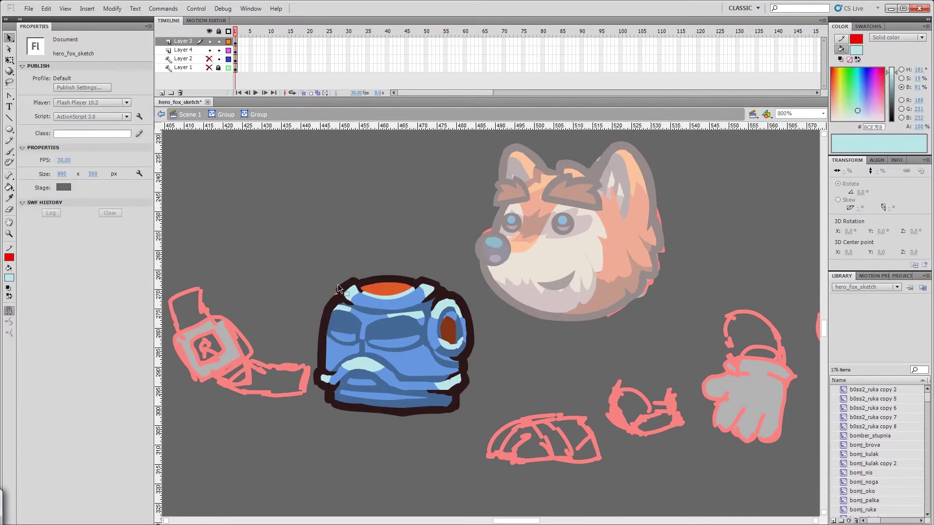
{"action": "left_click", "coordinate": [349, 289]}
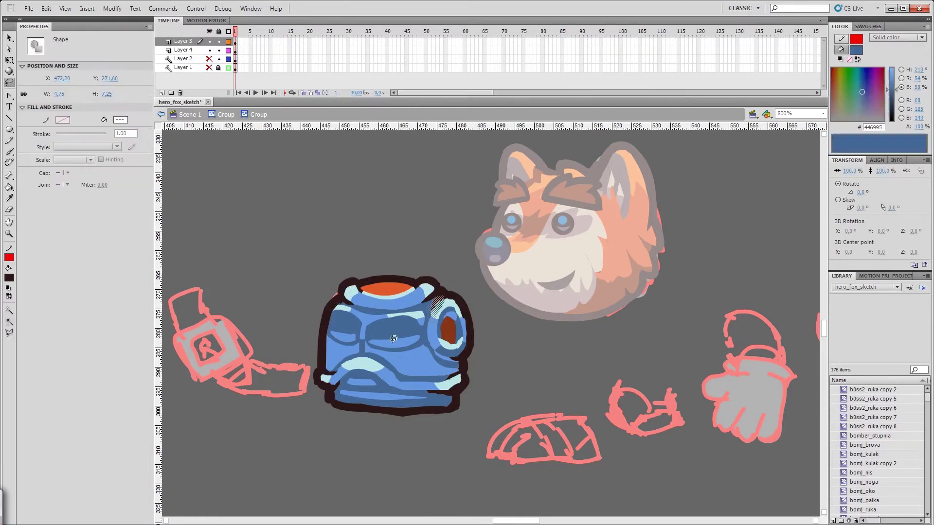
{"action": "key", "text": "v"}
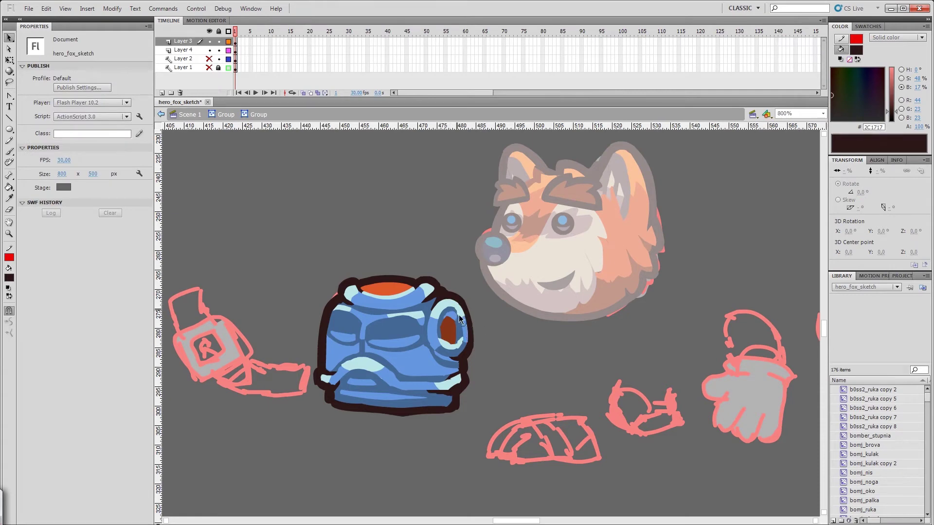
{"action": "key", "text": "ctrl+s"}
Smooth the pale cyan highlight on the torso's belly and the dark blue seam beside it.
{"action": "key", "text": "l"}
{"action": "left_click_drag", "start_coordinate": [488, 367], "coordinate": [495, 368]}
{"action": "key", "text": "v"}
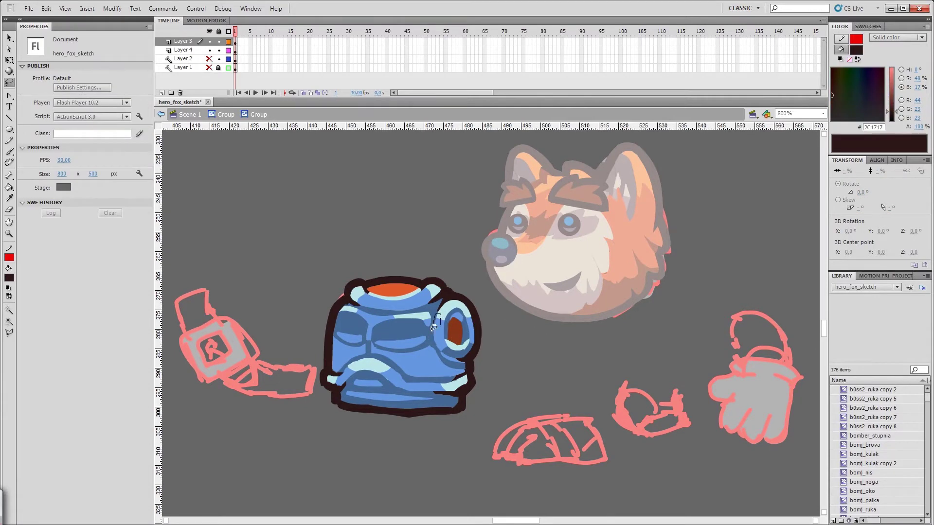
{"action": "key", "text": "v"}
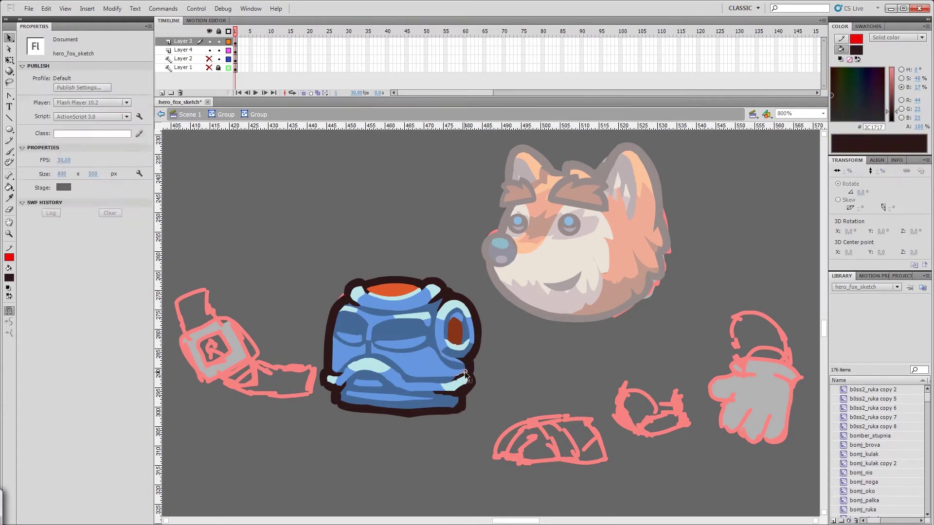
{"action": "left_click", "coordinate": [463, 377]}
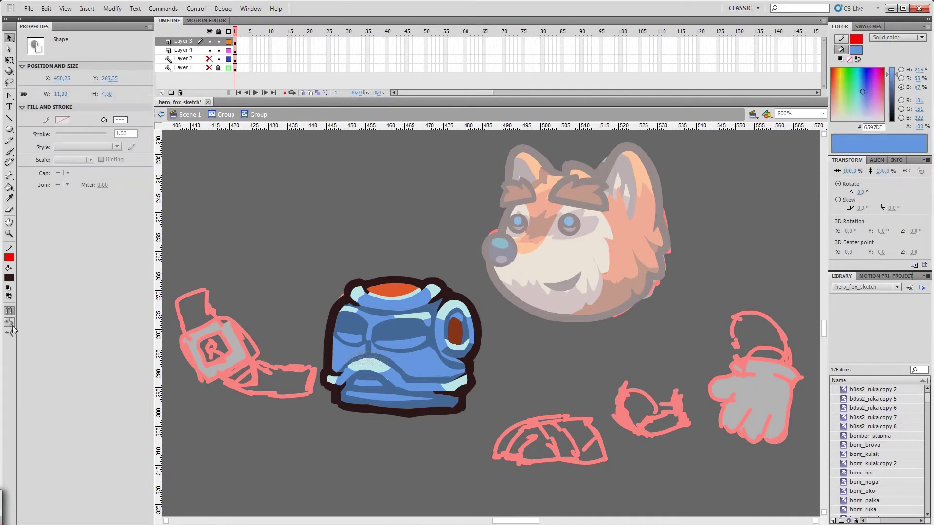
{"action": "left_click", "coordinate": [423, 377]}
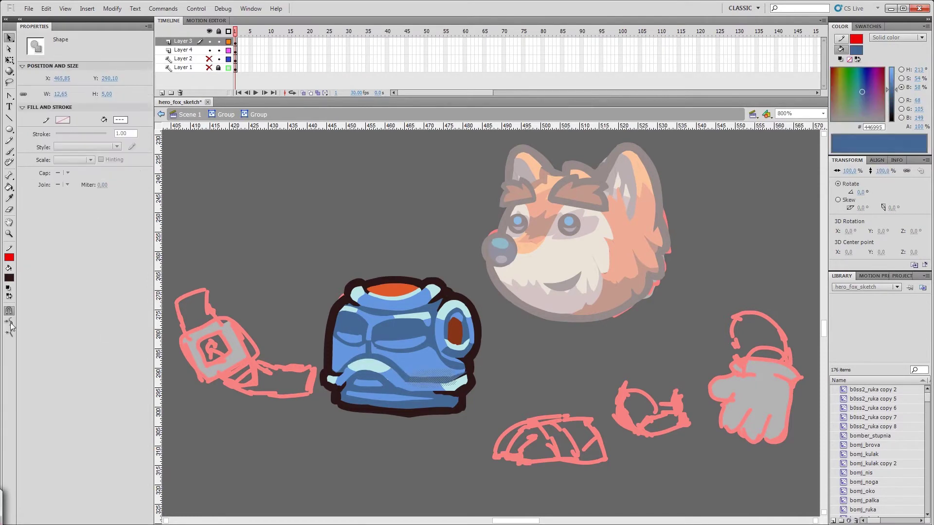
Tidy the torso's dark outline at the side notches and lower corners, deleting the surplus pieces.
{"action": "key", "text": "l"}
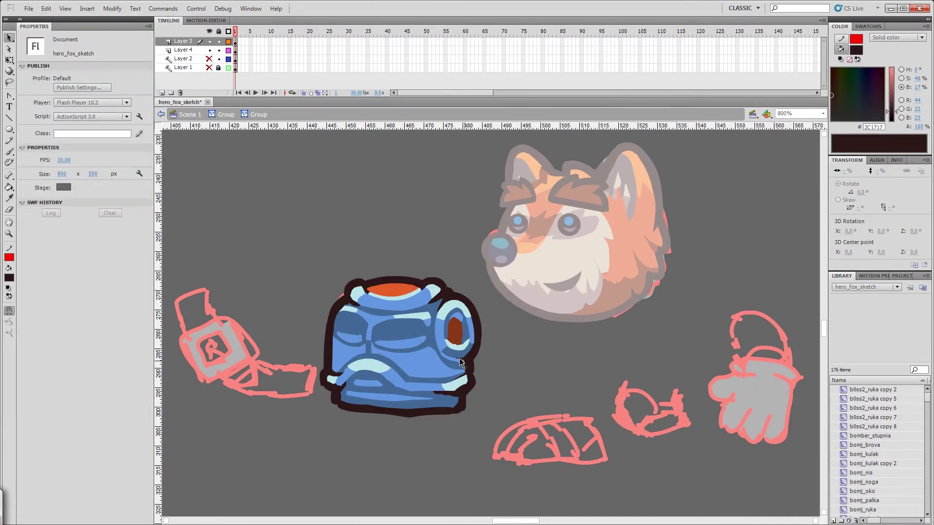
{"action": "mouse_move", "coordinate": [468, 372]}
{"action": "left_mouse_down"}
{"action": "mouse_move", "coordinate": [463, 389]}
{"action": "mouse_move", "coordinate": [517, 369]}
{"action": "left_mouse_up"}
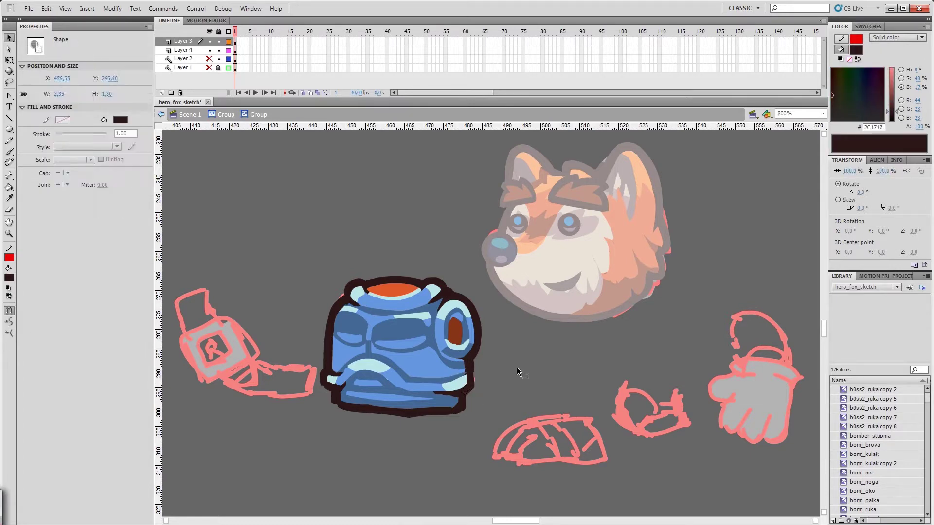
{"action": "left_click", "coordinate": [330, 386]}
{"action": "key", "text": "alt+f"}
{"action": "key", "text": "Escape"}
{"action": "left_click", "coordinate": [341, 404]}
{"action": "key", "text": "l"}
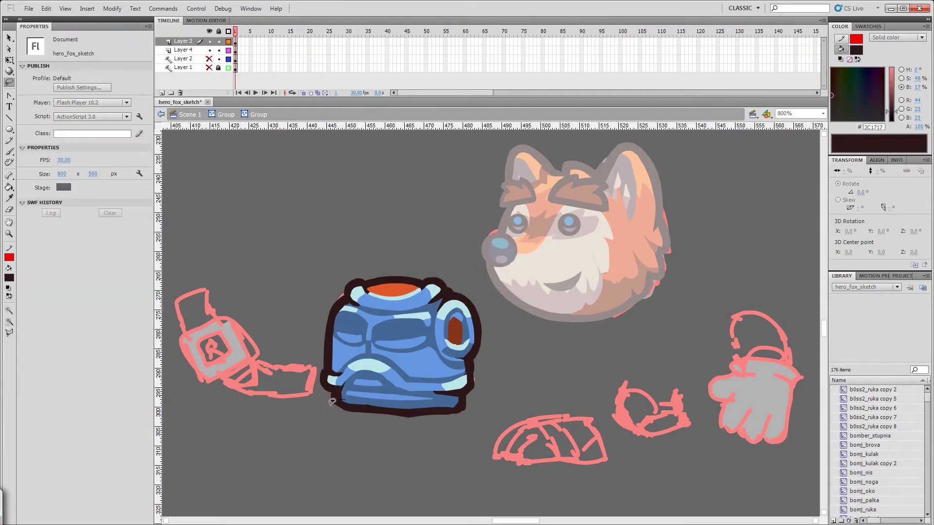
{"action": "left_click_drag", "start_coordinate": [452, 397], "coordinate": [474, 412]}
{"action": "key", "text": "Delete"}
{"action": "key", "text": "v"}
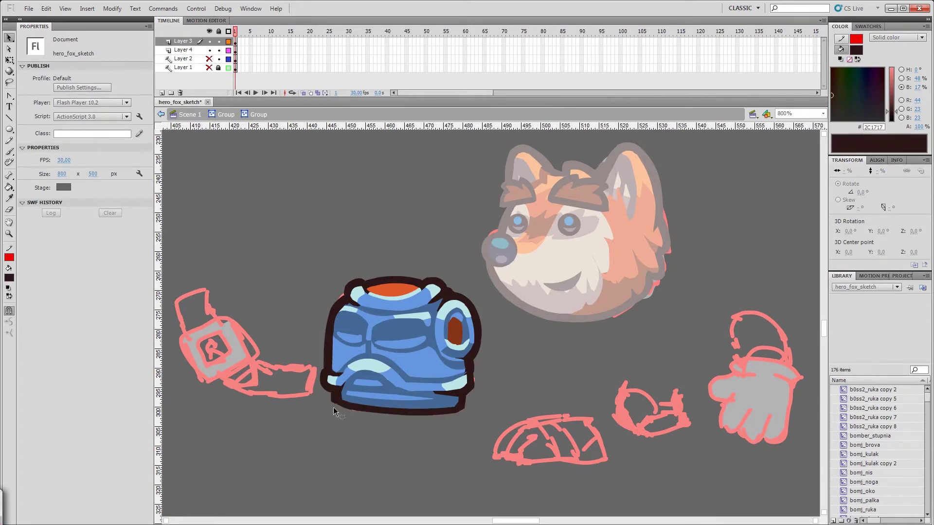
Cut away a small stray piece along the left side of the torso.
{"action": "key", "text": "z"}
{"action": "left_click", "coordinate": [478, 368], "text": "alt"}
{"action": "left_click", "coordinate": [507, 324]}
{"action": "key", "text": "l"}
{"action": "left_click_drag", "start_coordinate": [370, 341], "coordinate": [396, 360]}
{"action": "key", "text": "Delete"}
{"action": "key", "text": "v"}
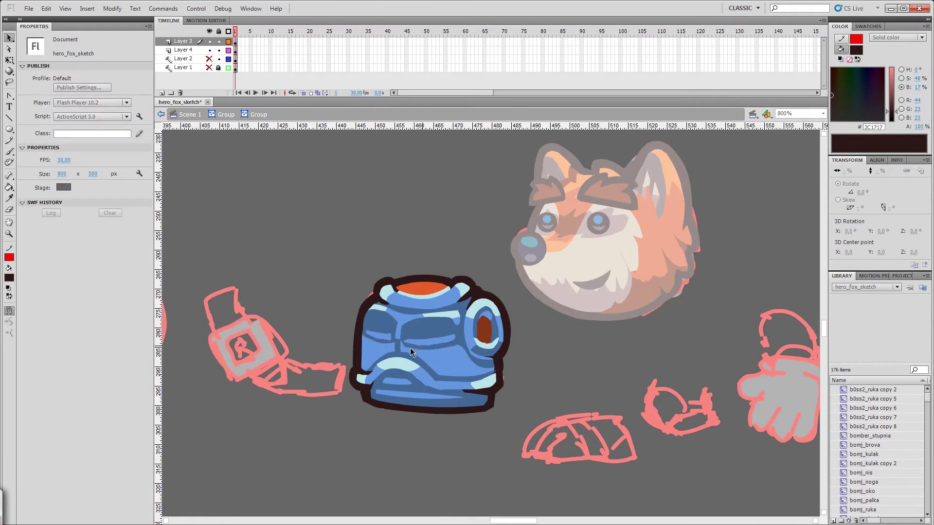
Slightly reshape the whole torso with Free Transform and leave its group.
{"action": "key", "text": "ctrl+minus"}
{"action": "left_click", "coordinate": [399, 338]}
{"action": "key", "text": "q"}
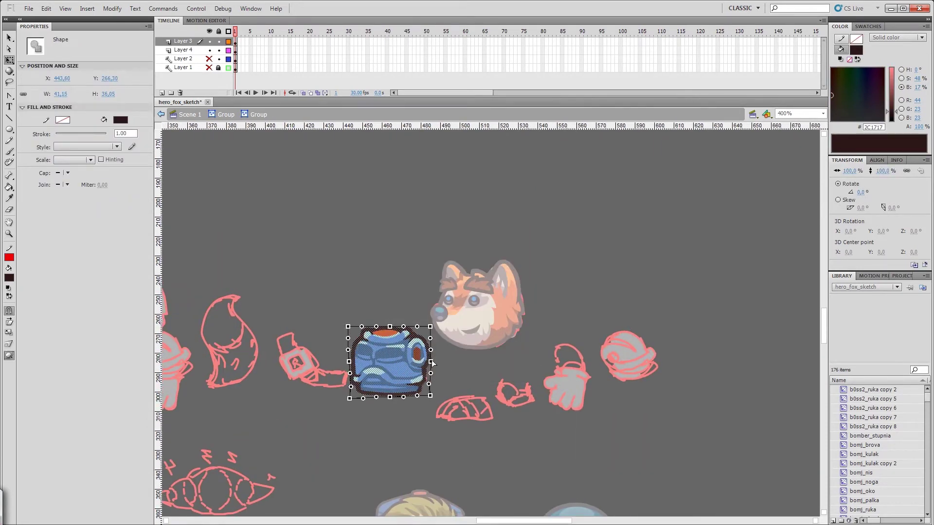
{"action": "left_click_drag", "start_coordinate": [432, 363], "coordinate": [434, 363]}
{"action": "left_click", "coordinate": [459, 354]}
{"action": "double_click", "coordinate": [454, 367]}
Convert the torso to a symbol named fox_tulub, save, and rename it fox_tulub_bronia in the library.
{"action": "key", "text": "F8"}
{"action": "type", "text": "fox_tulub"}
{"action": "key", "text": "Return"}
{"action": "left_click_drag", "start_coordinate": [391, 361], "coordinate": [389, 390]}
{"action": "key", "text": "ctrl+s"}
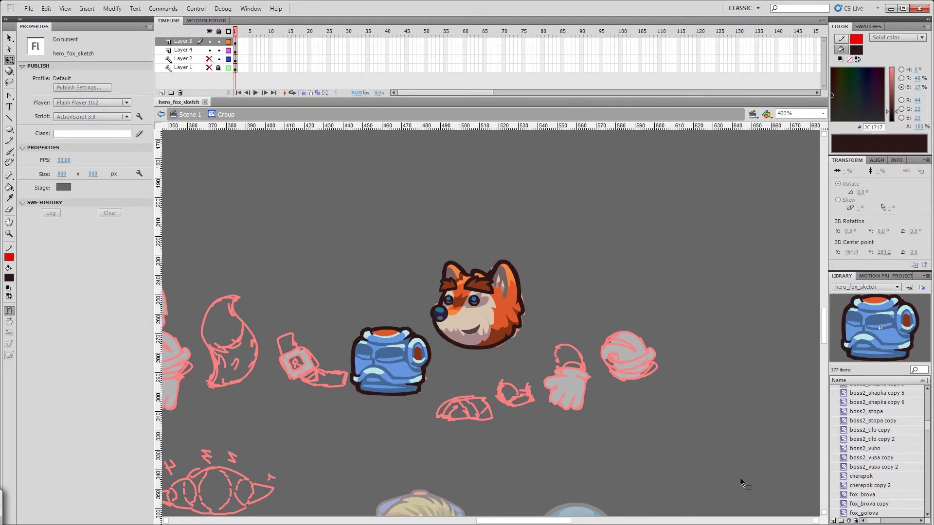
{"action": "double_click", "coordinate": [863, 513]}
{"action": "type", "text": "_bronia"}
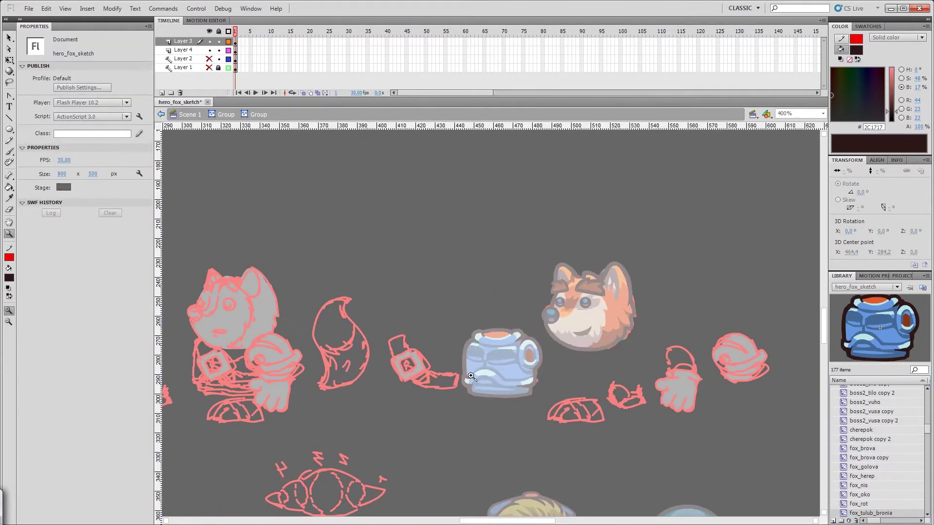
Ink the strap with its square buckle over the sketch in dark brown #2C1717 and place it on the torso.
{"action": "key", "text": "b"}
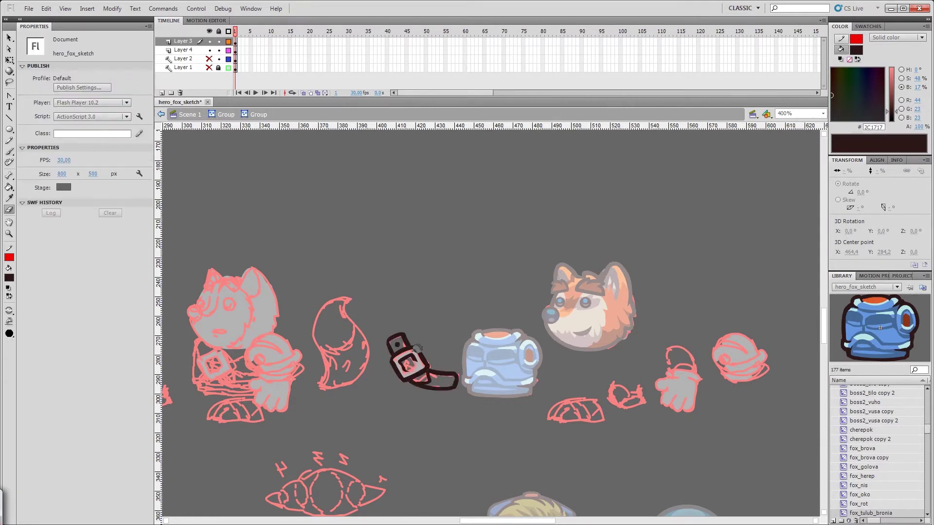
{"action": "key", "text": "v"}
{"action": "left_click_drag", "start_coordinate": [408, 362], "coordinate": [498, 362]}
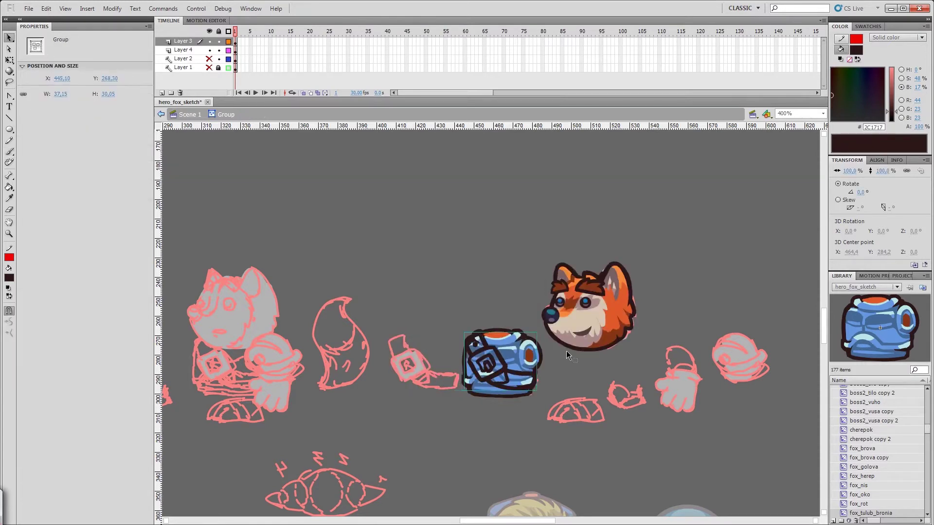
Skew, stretch and bend the inked strap and buckle so they wrap diagonally around the torso.
{"action": "mouse_move", "coordinate": [435, 300]}
{"action": "left_mouse_down"}
{"action": "mouse_move", "coordinate": [510, 387]}
{"action": "mouse_move", "coordinate": [509, 345]}
{"action": "mouse_move", "coordinate": [479, 331]}
{"action": "left_mouse_up"}
{"action": "key", "text": "q"}
{"action": "left_click", "coordinate": [9, 355]}
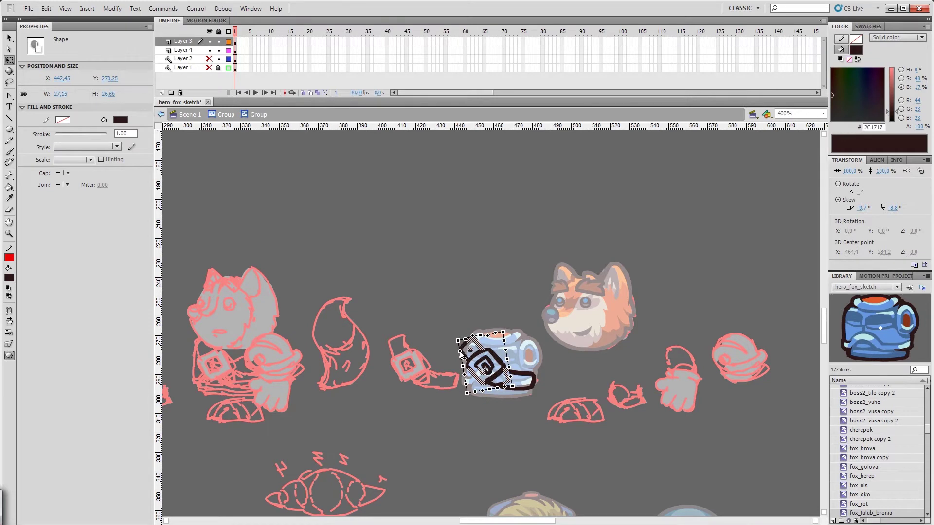
{"action": "left_click", "coordinate": [510, 389]}
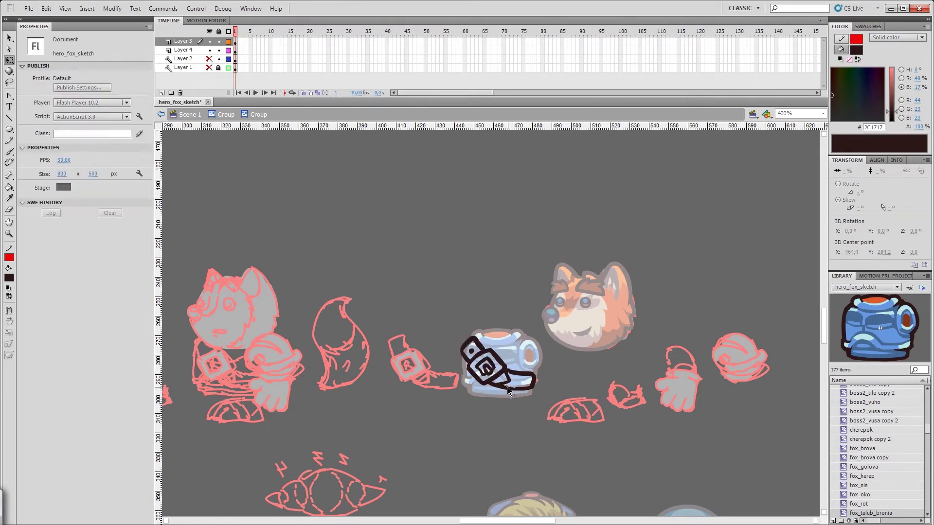
{"action": "left_click", "coordinate": [503, 368]}
{"action": "left_click_drag", "start_coordinate": [499, 335], "coordinate": [503, 335]}
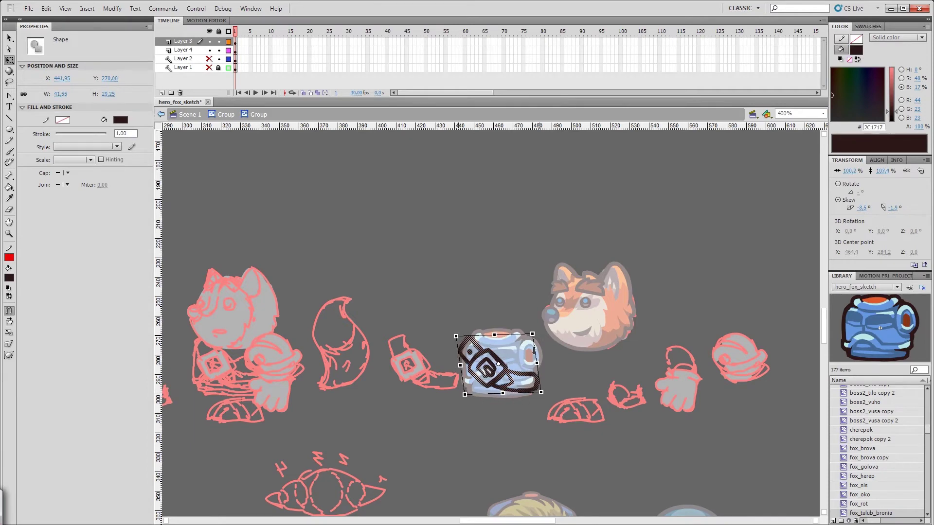
{"action": "left_click", "coordinate": [552, 375]}
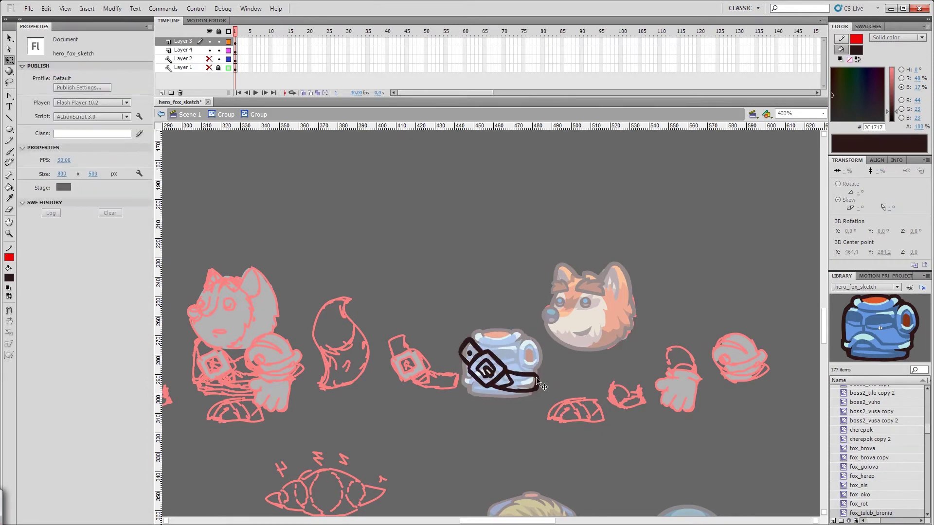
Sample brown from the bearded character's hat and fill the strap with dark brown #502E1D.
{"action": "scroll", "coordinate": [552, 379], "scroll_direction": "down", "scroll_amount": 5}
{"action": "mouse_move", "coordinate": [623, 322]}
{"action": "left_mouse_down"}
{"action": "mouse_move", "coordinate": [609, 351]}
{"action": "mouse_move", "coordinate": [428, 216]}
{"action": "left_mouse_up"}
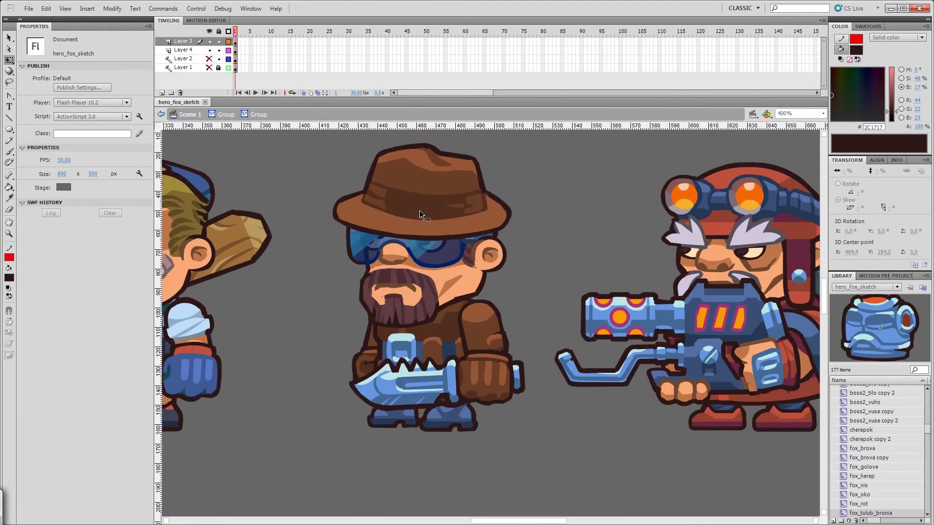
{"action": "key", "text": "i"}
{"action": "left_click", "coordinate": [428, 216]}
{"action": "scroll", "coordinate": [428, 216], "scroll_direction": "up", "scroll_amount": 5}
{"action": "left_click", "coordinate": [396, 226]}
{"action": "scroll", "coordinate": [418, 291], "scroll_direction": "up", "scroll_amount": 5}
{"action": "scroll", "coordinate": [419, 267], "scroll_direction": "down", "scroll_amount": 3}
{"action": "key", "text": "v"}
{"action": "left_click", "coordinate": [406, 379]}
{"action": "key", "text": "b"}
{"action": "key", "text": "v"}
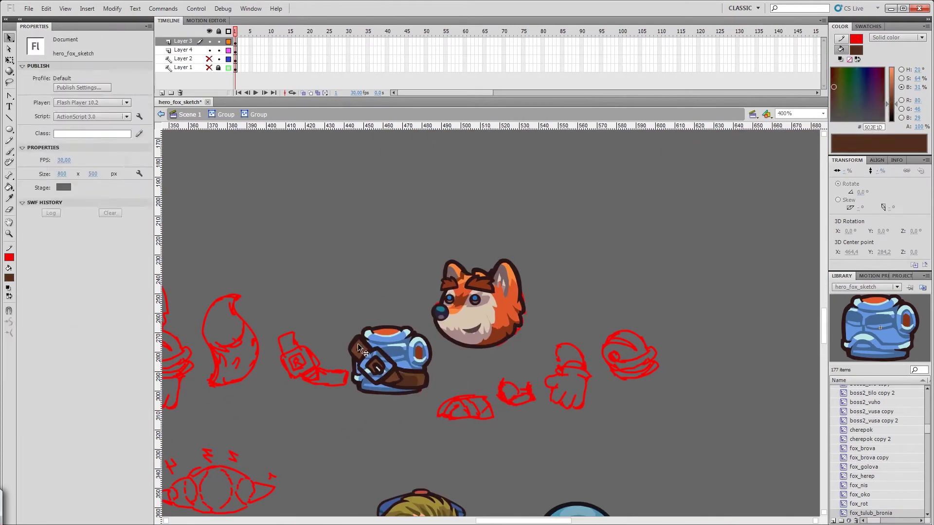
Refine the lighter brown shading along the strap and save the document.
{"action": "left_click", "coordinate": [402, 322]}
{"action": "scroll", "coordinate": [402, 323], "scroll_direction": "up", "scroll_amount": 3}
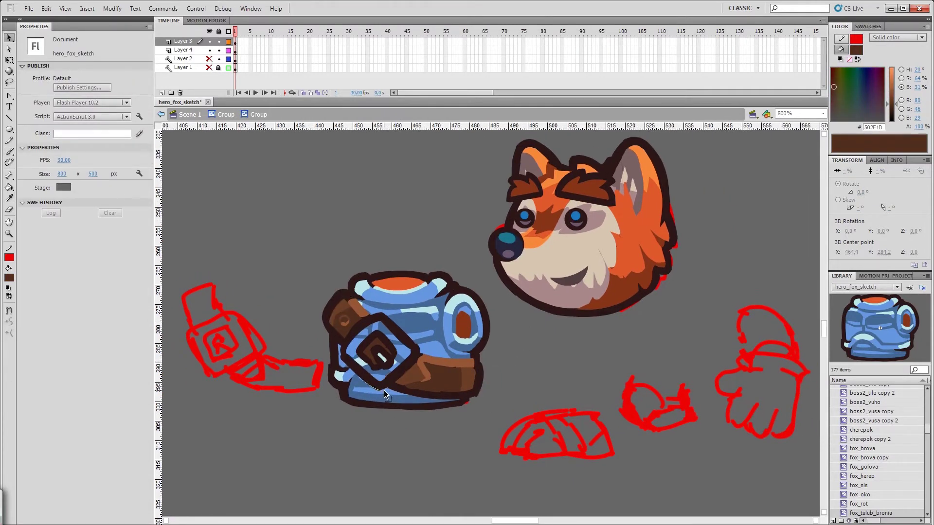
{"action": "key", "text": "ctrl+s"}
Sample golden tan #B68651 from the other artwork and colour the square buckle in gold tones.
{"action": "scroll", "coordinate": [429, 300], "scroll_direction": "down", "scroll_amount": 5}
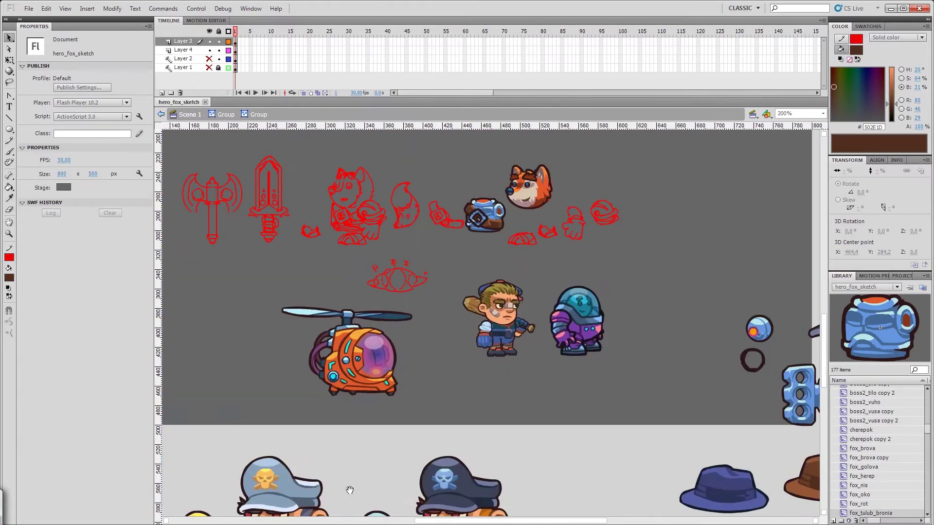
{"action": "scroll", "coordinate": [467, 302], "scroll_direction": "up", "scroll_amount": 2}
{"action": "key", "text": "i"}
{"action": "left_click", "coordinate": [467, 303]}
{"action": "scroll", "coordinate": [467, 302], "scroll_direction": "down", "scroll_amount": 4}
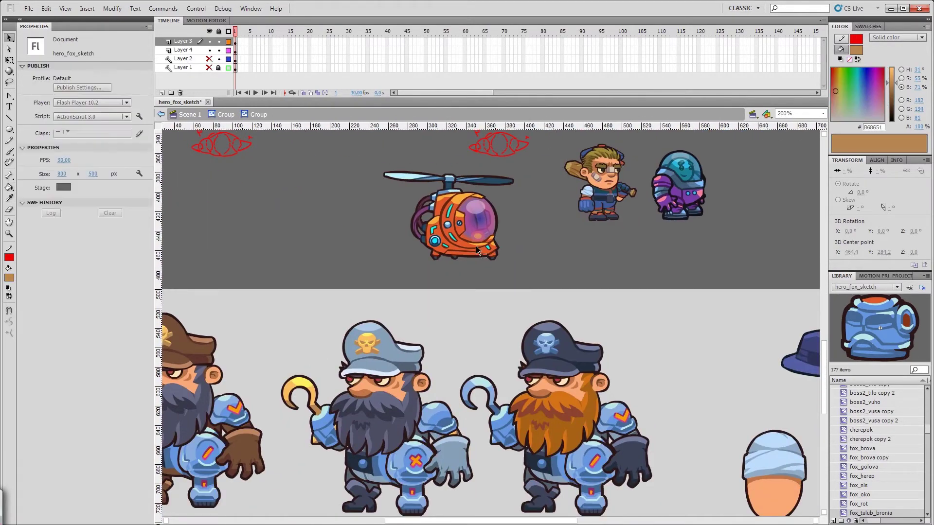
{"action": "scroll", "coordinate": [437, 302], "scroll_direction": "up", "scroll_amount": 4}
{"action": "key", "text": "v"}
{"action": "left_click", "coordinate": [397, 360]}
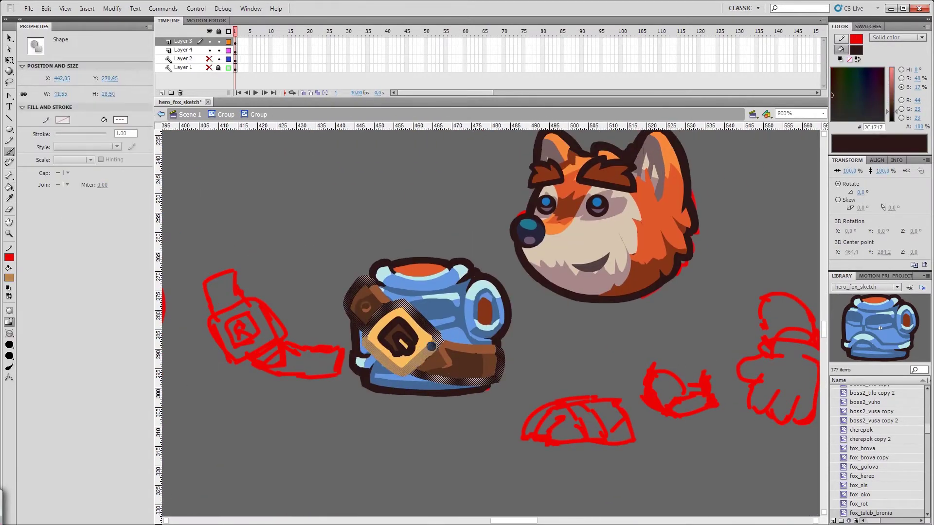
Rework the buckle's dark centre into an inner frame and paint its emblem and upper-edge highlights in yellow #FEF061.
{"action": "scroll", "coordinate": [392, 308], "scroll_direction": "down", "scroll_amount": 1}
{"action": "left_click", "coordinate": [392, 308]}
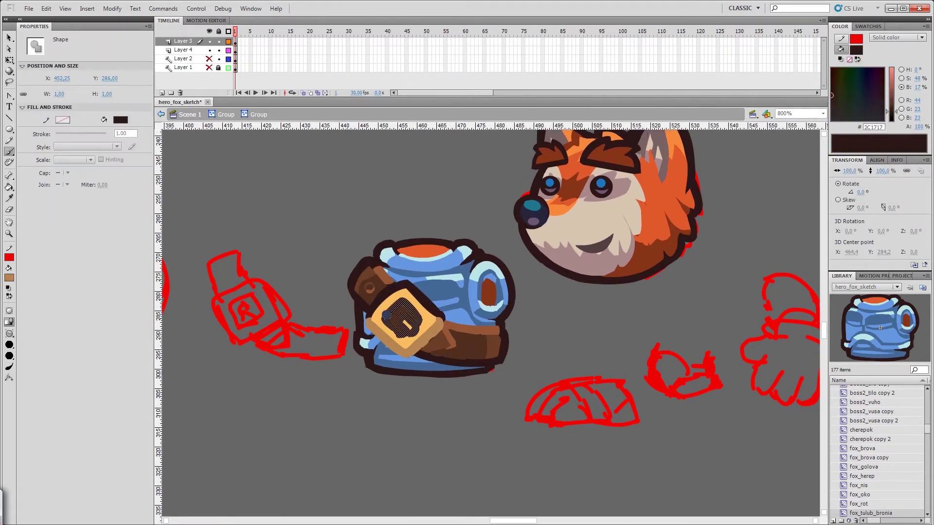
{"action": "key", "text": "b"}
{"action": "key", "text": "z"}
{"action": "left_click", "coordinate": [361, 340], "text": "alt"}
{"action": "left_click", "coordinate": [385, 365], "text": "alt"}
{"action": "left_click", "coordinate": [385, 365]}
{"action": "left_click", "coordinate": [523, 341]}
{"action": "key", "text": "v"}
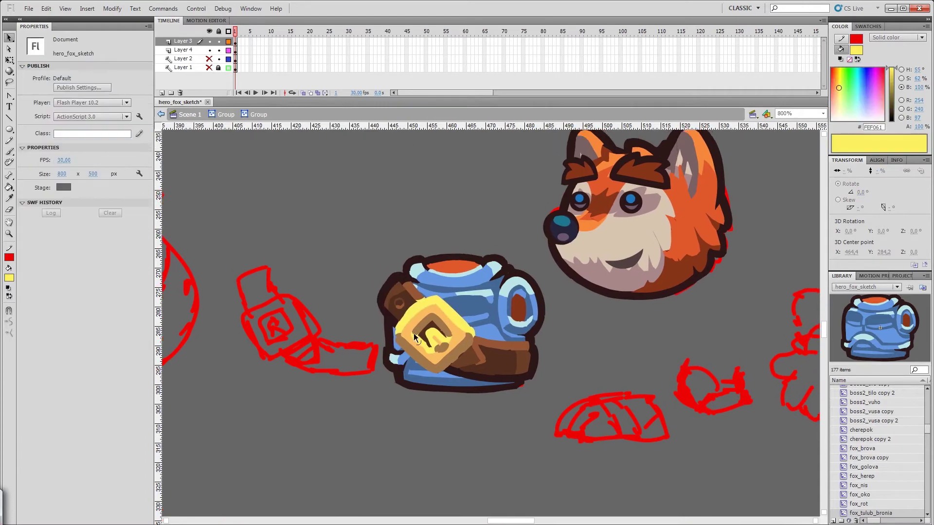
{"action": "left_click_drag", "start_coordinate": [455, 343], "coordinate": [446, 349]}
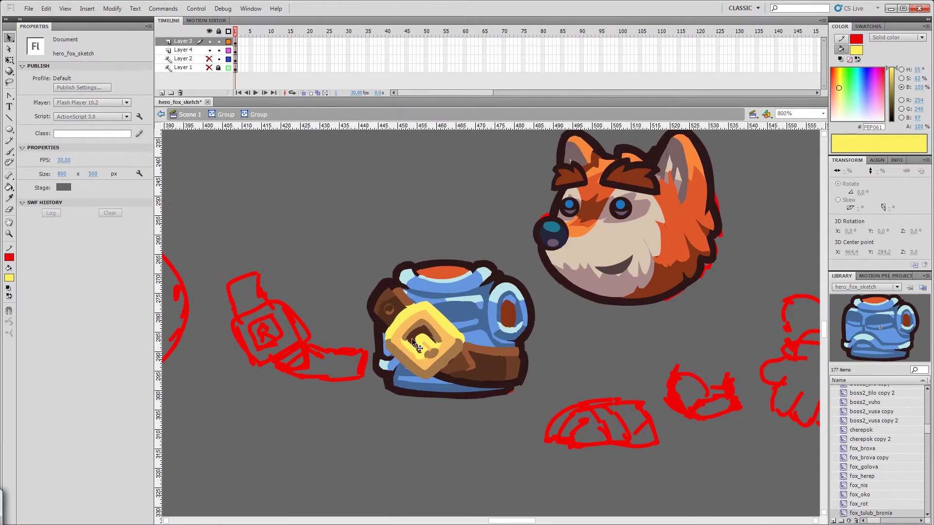
Sample the buckle's own colours and refine its emblem and gold rim with the brush.
{"action": "key", "text": "i"}
{"action": "left_click", "coordinate": [428, 336]}
{"action": "key", "text": "v"}
{"action": "key", "text": "i"}
{"action": "left_click", "coordinate": [395, 349]}
{"action": "key", "text": "v"}
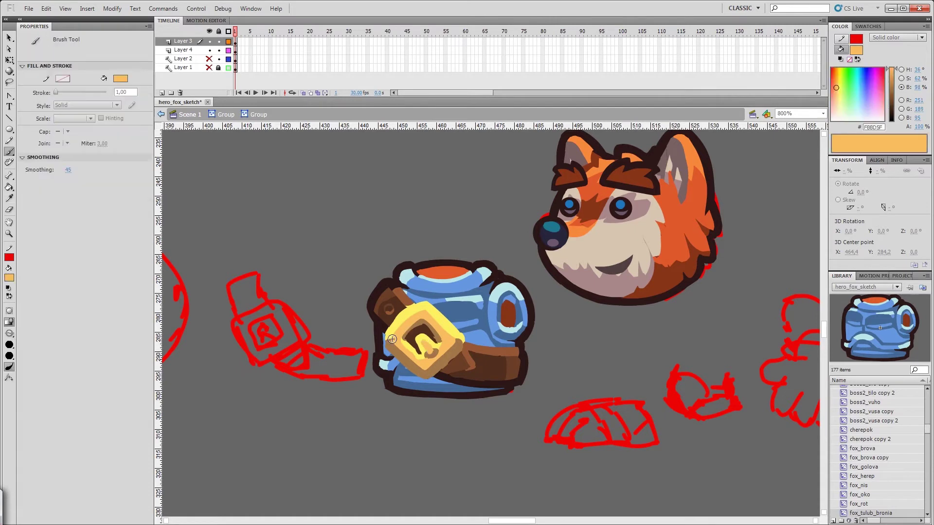
Touch up the strap's upper end beside the buckle with dark brown #502E1D.
{"action": "key", "text": "i"}
{"action": "left_click", "coordinate": [392, 308]}
{"action": "key", "text": "b"}
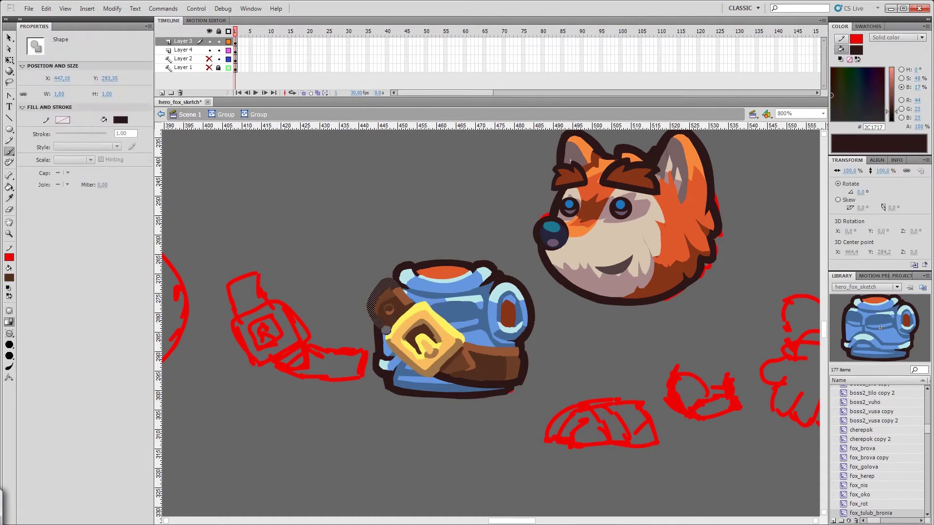
{"action": "left_click", "coordinate": [438, 311], "text": "ctrl"}
{"action": "key", "text": "ctrl+shift+a"}
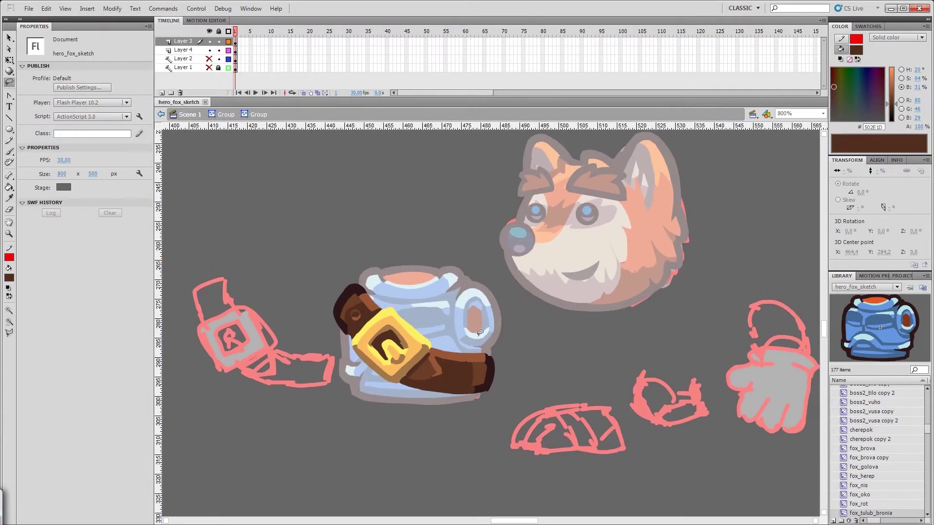
Select and tidy the uneven edges of the buckle's upper and left corners with the Lasso.
{"action": "left_click_drag", "start_coordinate": [388, 320], "coordinate": [386, 335]}
{"action": "key", "text": "v"}
{"action": "key", "text": "l"}
{"action": "mouse_move", "coordinate": [350, 357]}
{"action": "left_mouse_down"}
{"action": "mouse_move", "coordinate": [378, 357]}
{"action": "mouse_move", "coordinate": [354, 354]}
{"action": "left_mouse_up"}
{"action": "key", "text": "v"}
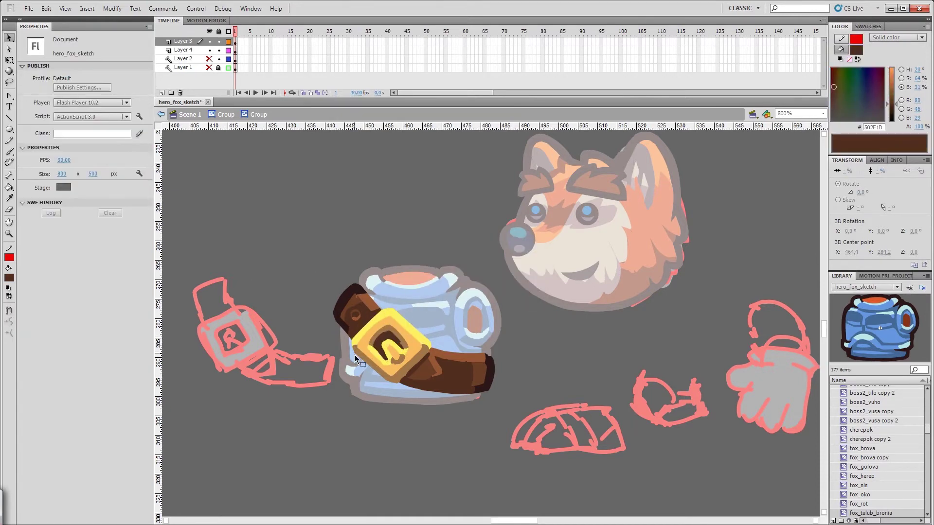
Delete the stray bits along the buckle's lower corner and the strap's lower edge.
{"action": "key", "text": "l"}
{"action": "left_click_drag", "start_coordinate": [411, 373], "coordinate": [413, 380]}
{"action": "key", "text": "v"}
{"action": "key", "text": "ctrl+shift+a"}
{"action": "left_click", "coordinate": [421, 393]}
{"action": "key", "text": "Delete"}
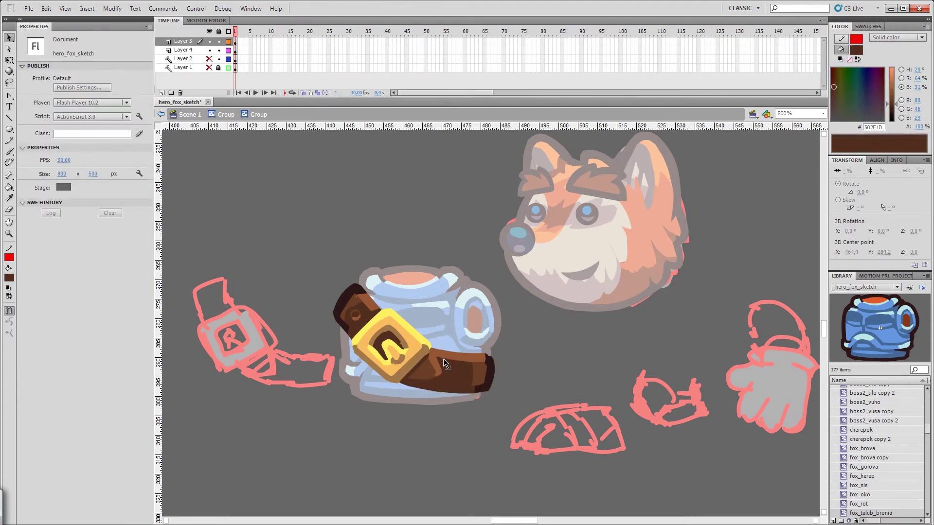
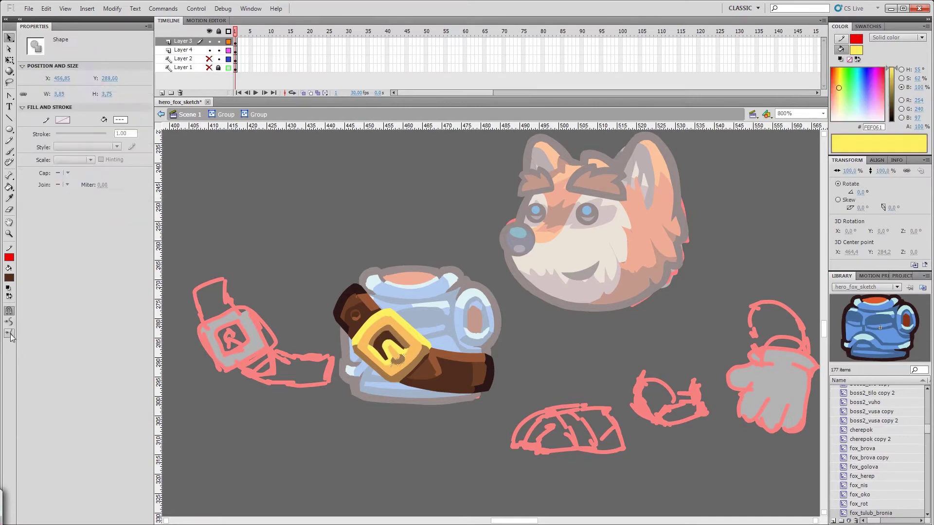
Straighten the buckle emblem's shapes, refine the strap, and save the document.
{"action": "key", "text": "ctrl+shift+a"}
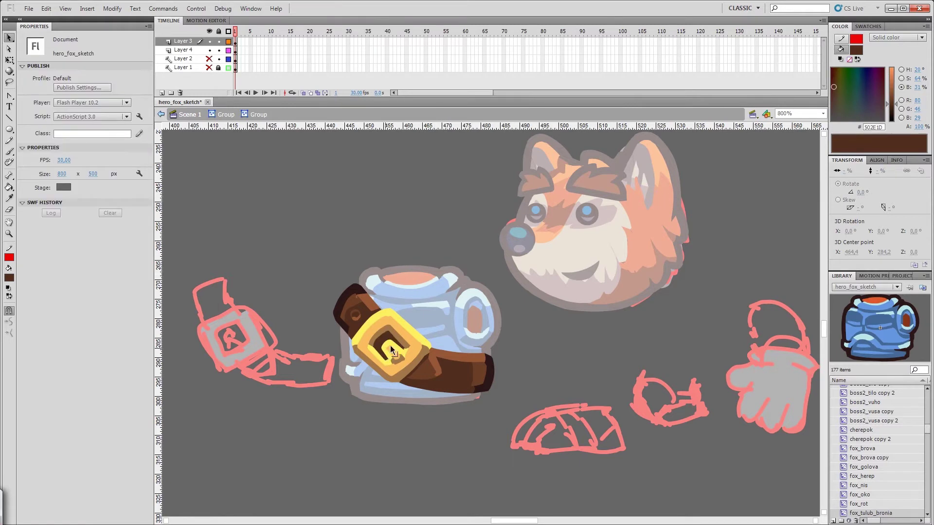
{"action": "left_click", "coordinate": [362, 320]}
{"action": "left_click_drag", "start_coordinate": [358, 321], "coordinate": [455, 377]}
{"action": "key", "text": "ctrl+s"}
Leave the strap's drawing group and convert the buckled strap to a movie clip symbol.
{"action": "double_click", "coordinate": [535, 333]}
{"action": "left_click", "coordinate": [492, 367]}
{"action": "key", "text": "F8"}
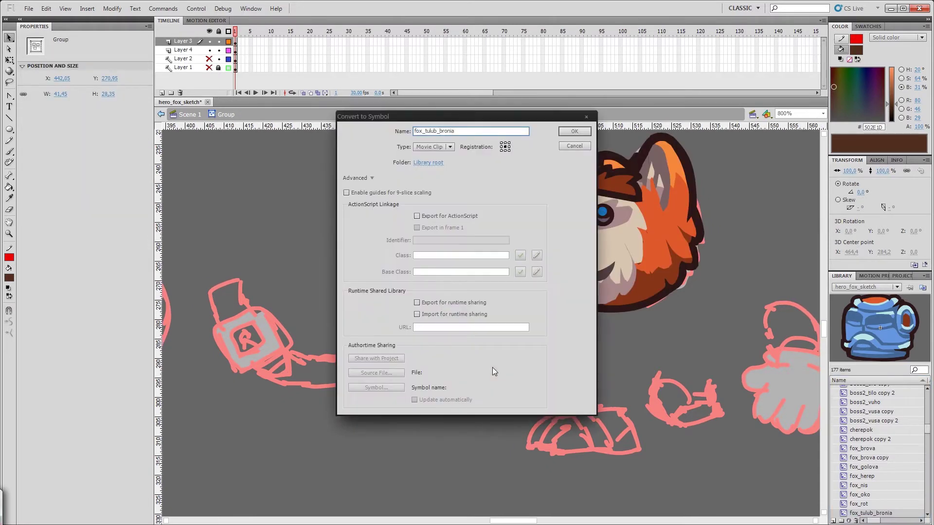
{"action": "key", "text": "Return"}
Select the strap together with the blue torso and convert both into one symbol named fox_tulub.
{"action": "left_click", "coordinate": [450, 308], "text": "shift"}
{"action": "key", "text": "F8"}
{"action": "key", "text": "BackSpace"}
{"action": "key", "text": "BackSpace"}
{"action": "key", "text": "BackSpace"}
{"action": "key", "text": "BackSpace"}
{"action": "key", "text": "BackSpace"}
{"action": "key", "text": "BackSpace"}
{"action": "left_click", "coordinate": [574, 132]}
Check the assembled torso and strap against the head and the other characters, and save the document.
{"action": "double_click", "coordinate": [477, 370]}
{"action": "key", "text": "q"}
{"action": "double_click", "coordinate": [418, 368]}
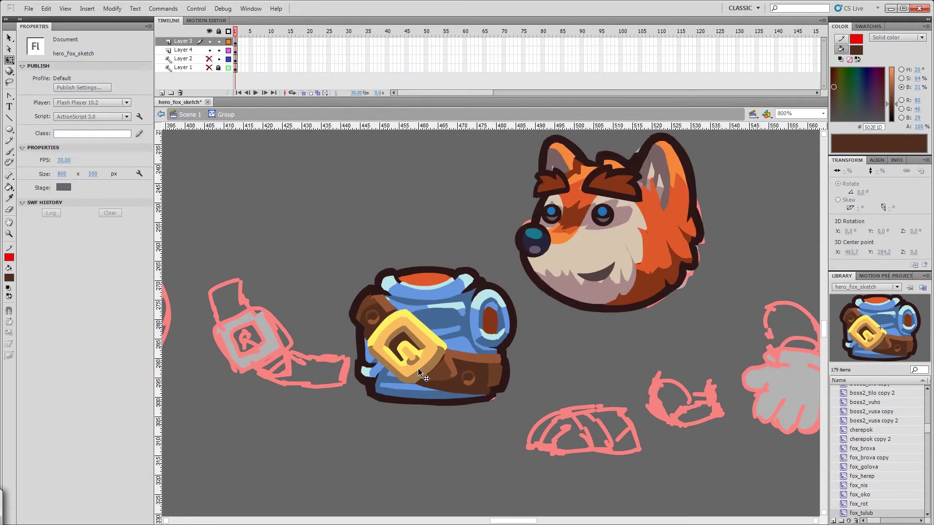
{"action": "double_click", "coordinate": [609, 355]}
{"action": "double_click", "coordinate": [570, 364]}
{"action": "key", "text": "ctrl+minus"}
{"action": "key", "text": "v"}
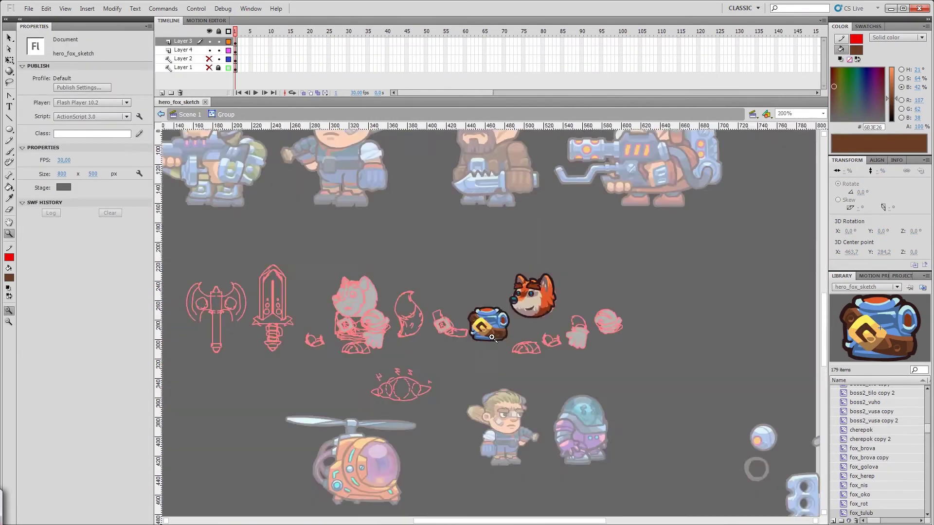
{"action": "key", "text": "ctrl+equal"}
{"action": "key", "text": "ctrl+minus"}
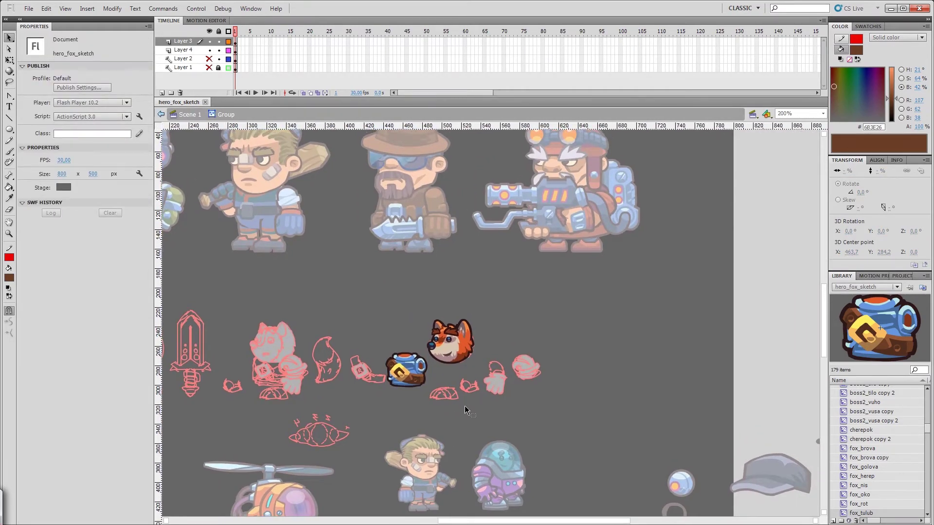
Ink the upper arm's closed rounded outline above the glove sketch with the Brush in dark brown #2C1717.
{"action": "double_click", "coordinate": [492, 378]}
{"action": "key", "text": "ctrl+equal"}
{"action": "key", "text": "b"}
{"action": "key", "text": "ctrl+s"}
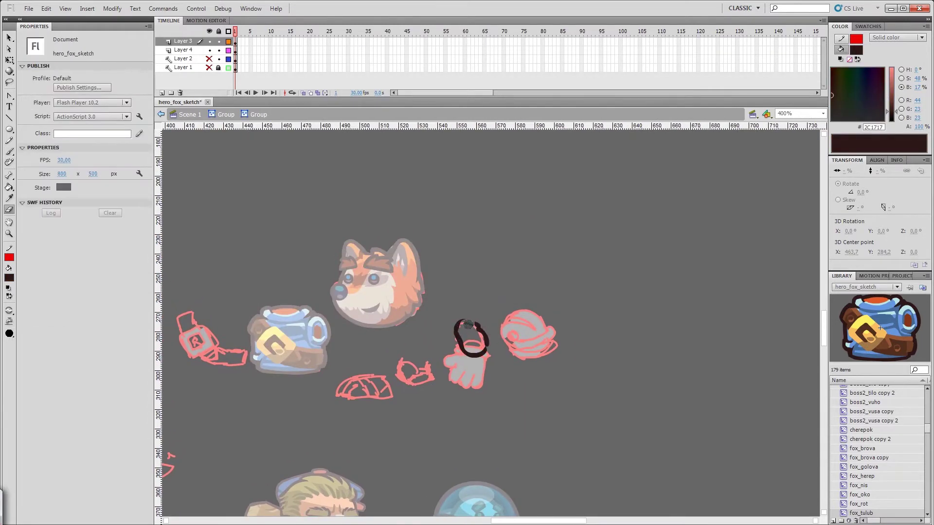
{"action": "key", "text": "ctrl+z"}
{"action": "left_click_drag", "start_coordinate": [476, 358], "coordinate": [474, 324]}
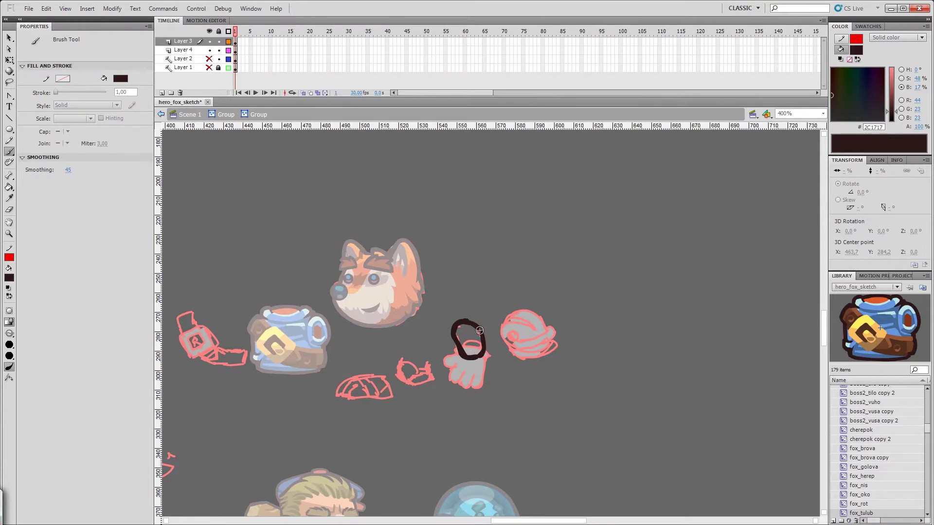
{"action": "scroll", "coordinate": [500, 312], "scroll_direction": "down", "scroll_amount": 5}
{"action": "scroll", "coordinate": [502, 307], "scroll_direction": "up", "scroll_amount": 1}
{"action": "key", "text": "v"}
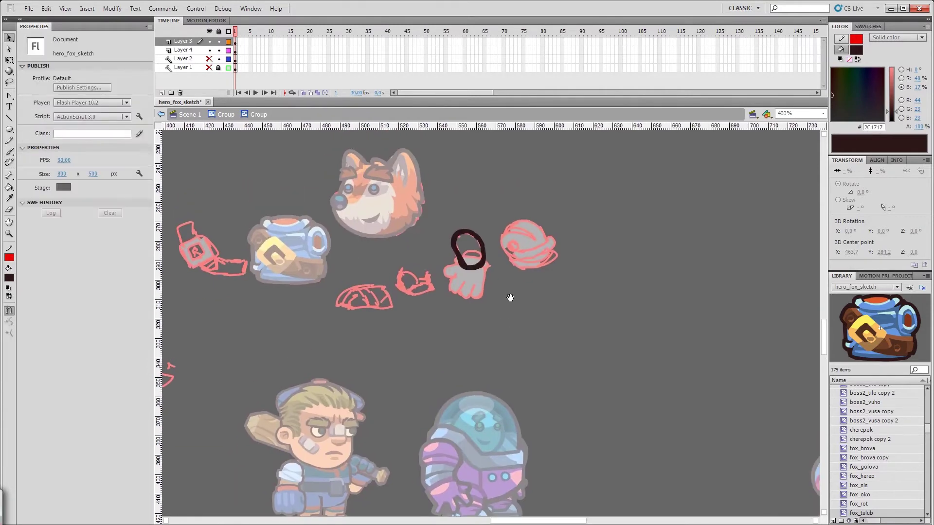
{"action": "scroll", "coordinate": [502, 305], "scroll_direction": "up", "scroll_amount": 1}
{"action": "key", "text": "e"}
{"action": "left_click_drag", "start_coordinate": [468, 276], "coordinate": [480, 295]}
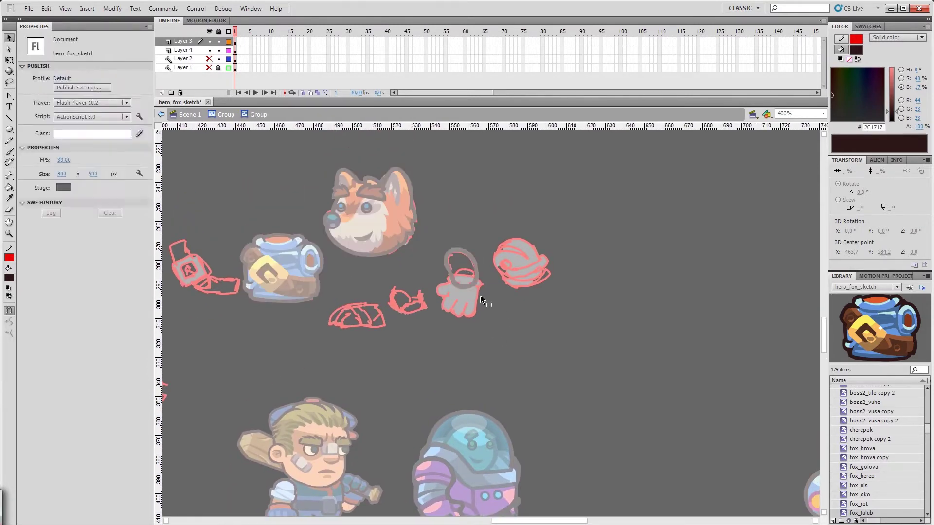
Ink the glove's cuff, thumb and fingers over the sketch in a separate group, and save the document.
{"action": "key", "text": "b"}
{"action": "scroll", "coordinate": [480, 296], "scroll_direction": "down", "scroll_amount": 1}
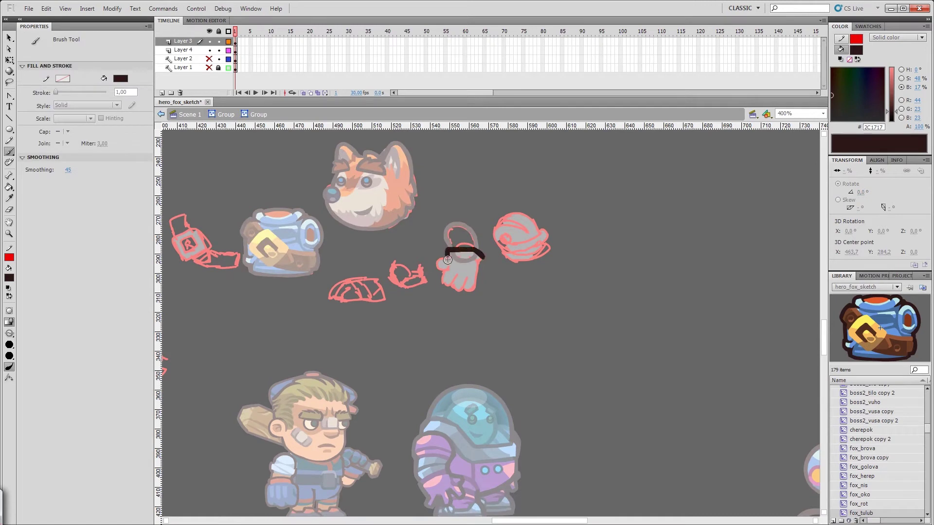
{"action": "left_click_drag", "start_coordinate": [431, 264], "coordinate": [441, 270]}
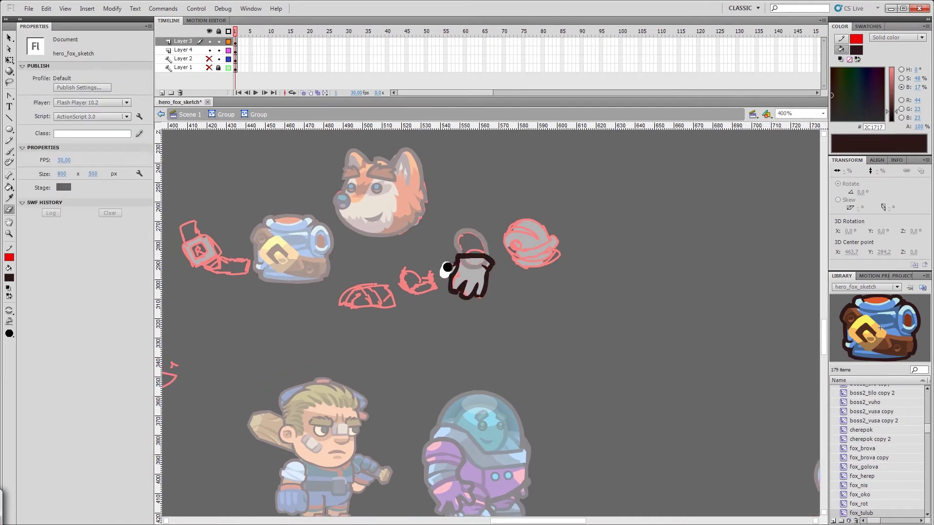
{"action": "key", "text": "e"}
{"action": "key", "text": "b"}
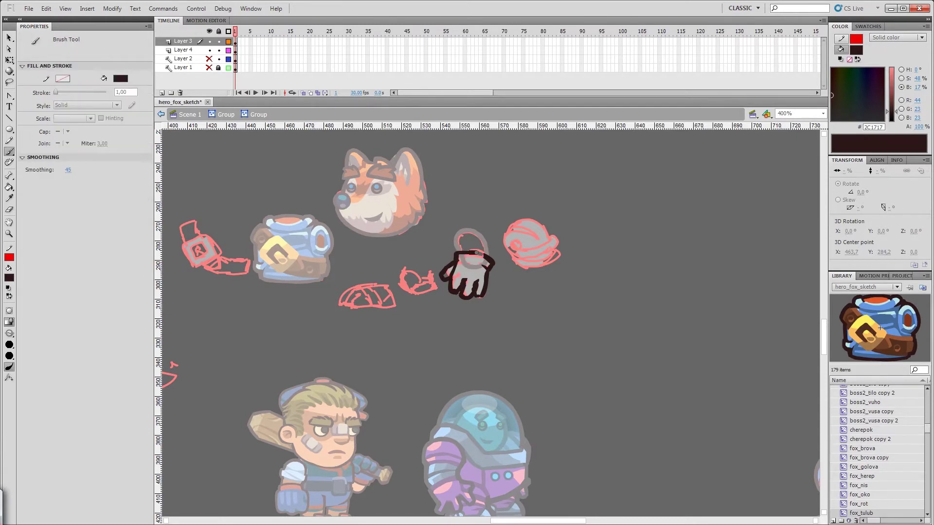
{"action": "left_click_drag", "start_coordinate": [457, 255], "coordinate": [487, 253]}
{"action": "key", "text": "ctrl+s"}
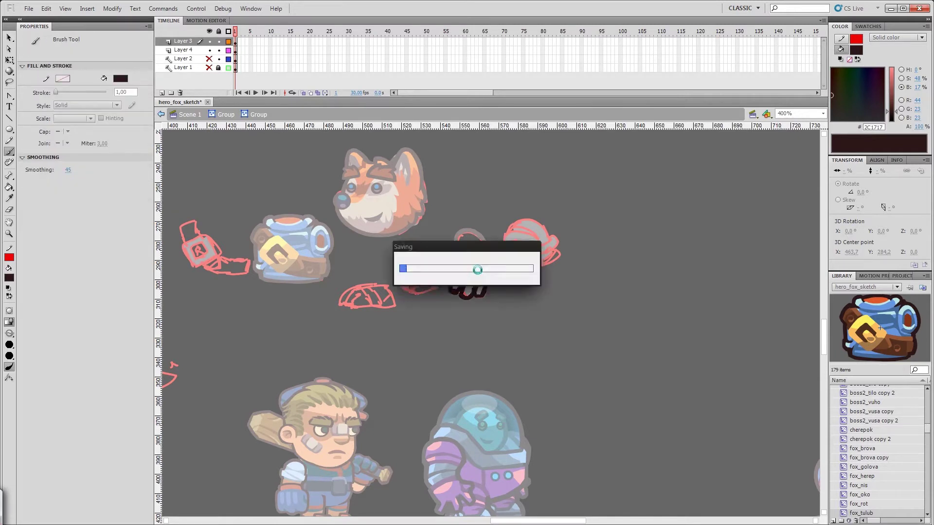
Undo the last finger strokes on the glove.
{"action": "key", "text": "ctrl+z"}
{"action": "key", "text": "ctrl+z"}
{"action": "key", "text": "ctrl+z"}
{"action": "key", "text": "ctrl+z"}
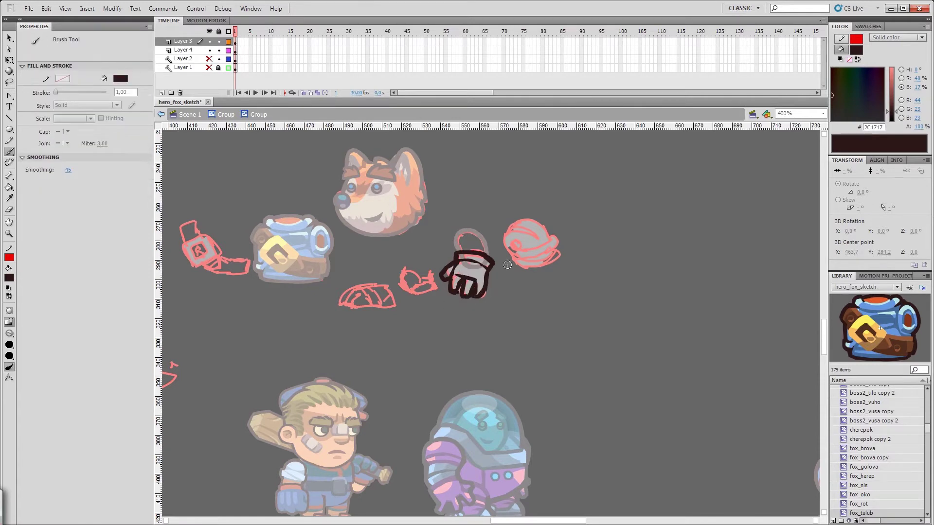
Erase and re-ink the glove's fingertips, finger gaps and outer cuff edge to clean up the line.
{"action": "scroll", "coordinate": [480, 311], "scroll_direction": "up", "scroll_amount": 1}
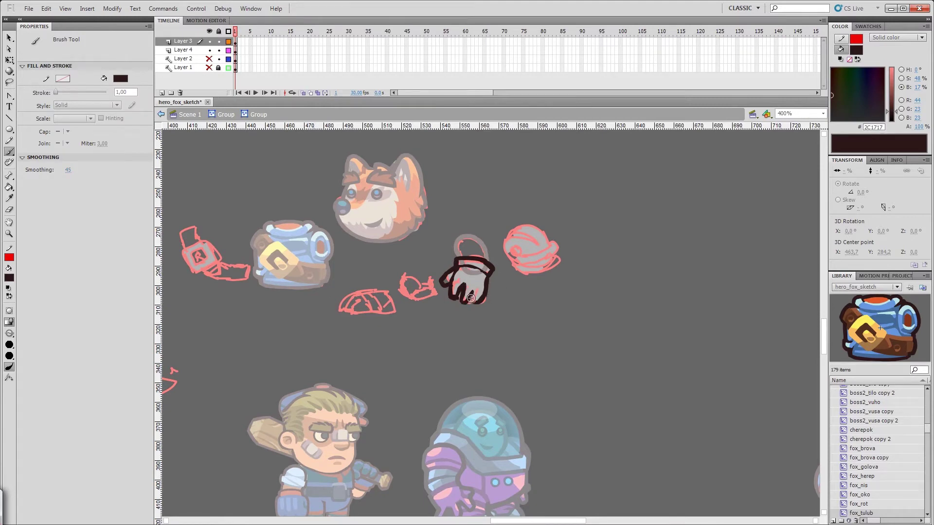
{"action": "key", "text": "ctrl+="}
{"action": "key", "text": "e"}
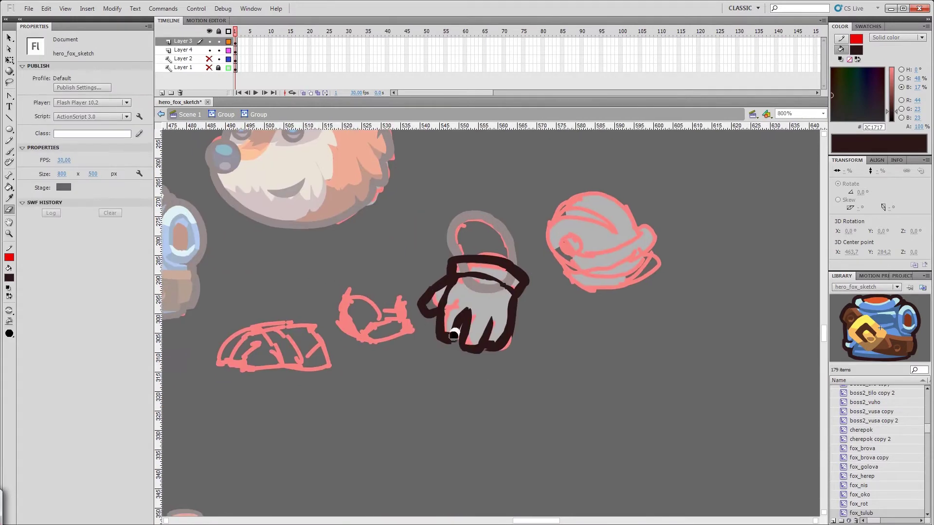
{"action": "left_click_drag", "start_coordinate": [500, 355], "coordinate": [501, 355]}
{"action": "key", "text": "b"}
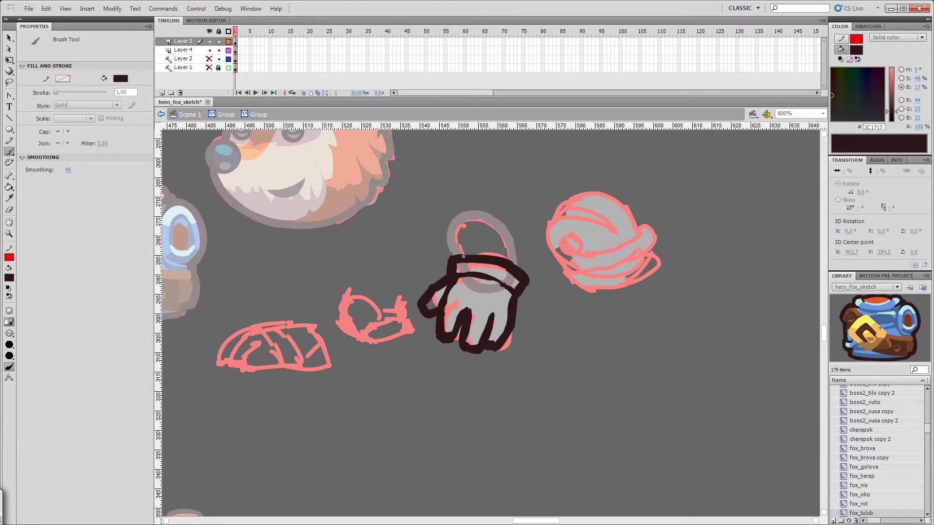
{"action": "key", "text": "e"}
{"action": "left_click_drag", "start_coordinate": [527, 279], "coordinate": [518, 318]}
{"action": "key", "text": "b"}
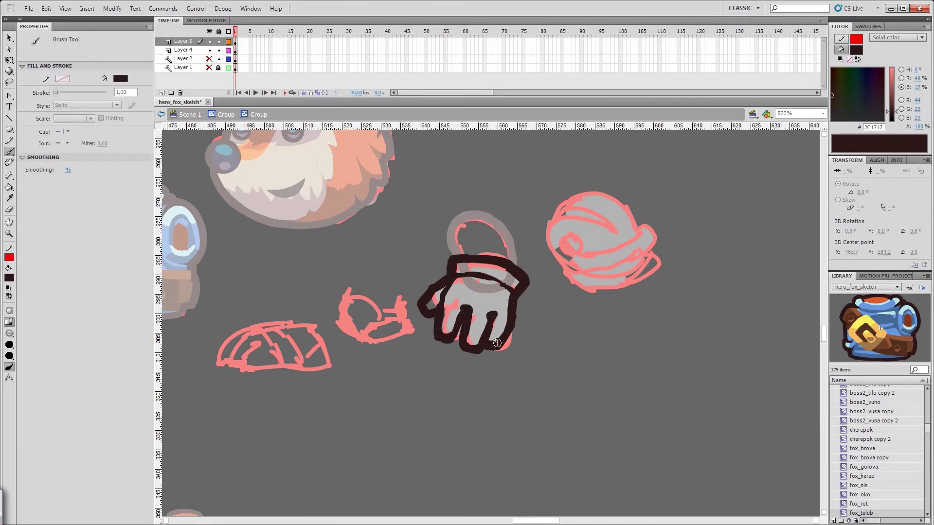
Refine the outline of the glove's outermost finger with the Eraser and Brush.
{"action": "key", "text": "e"}
{"action": "key", "text": "b"}
{"action": "left_click", "coordinate": [535, 344], "text": "ctrl+alt"}
{"action": "left_click", "coordinate": [494, 336], "text": "ctrl"}
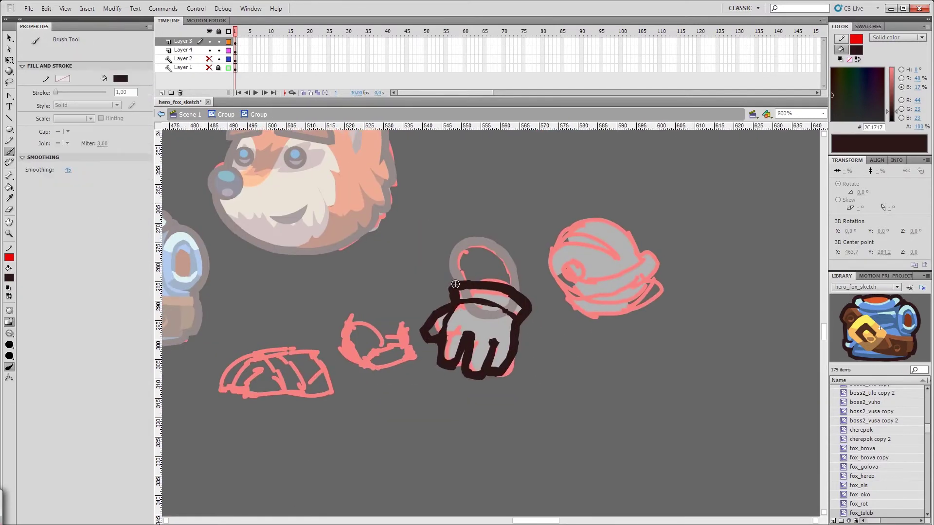
Ink the helmet's dome, curved brim and round side disc over its sketch in dark brown #2C1717.
{"action": "left_click", "coordinate": [494, 336], "text": "ctrl+alt"}
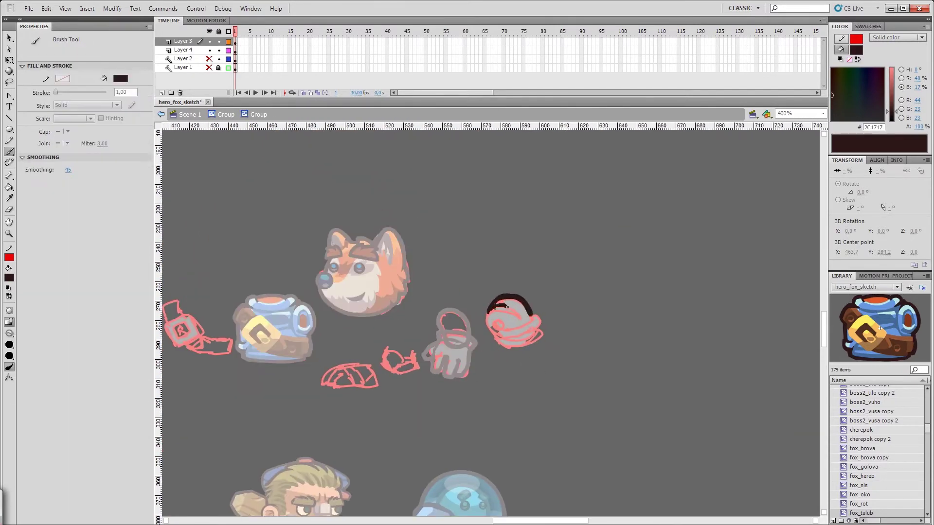
{"action": "key", "text": "e"}
{"action": "key", "text": "b"}
{"action": "key", "text": "e"}
{"action": "key", "text": "b"}
{"action": "key", "text": "e"}
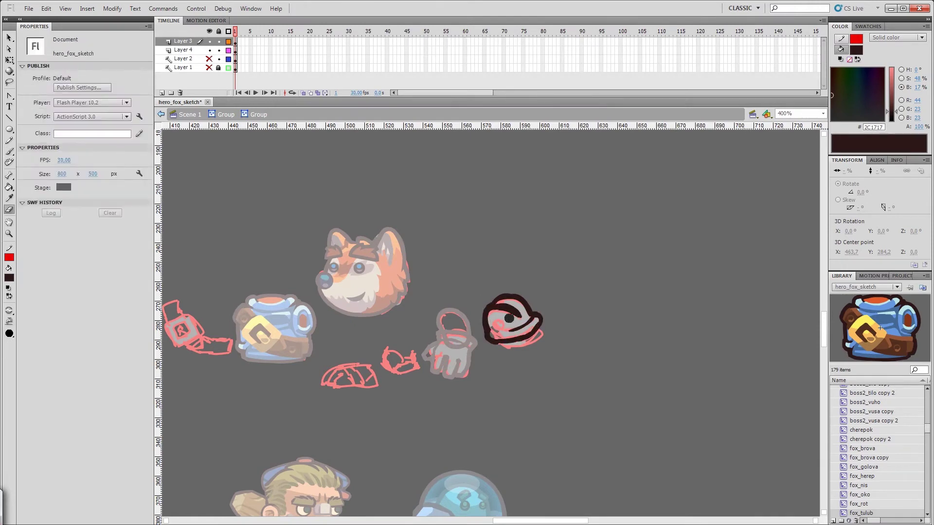
{"action": "key", "text": "b"}
{"action": "mouse_move", "coordinate": [510, 320]}
{"action": "left_mouse_down"}
{"action": "mouse_move", "coordinate": [537, 377]}
{"action": "mouse_move", "coordinate": [519, 289]}
{"action": "left_mouse_up"}
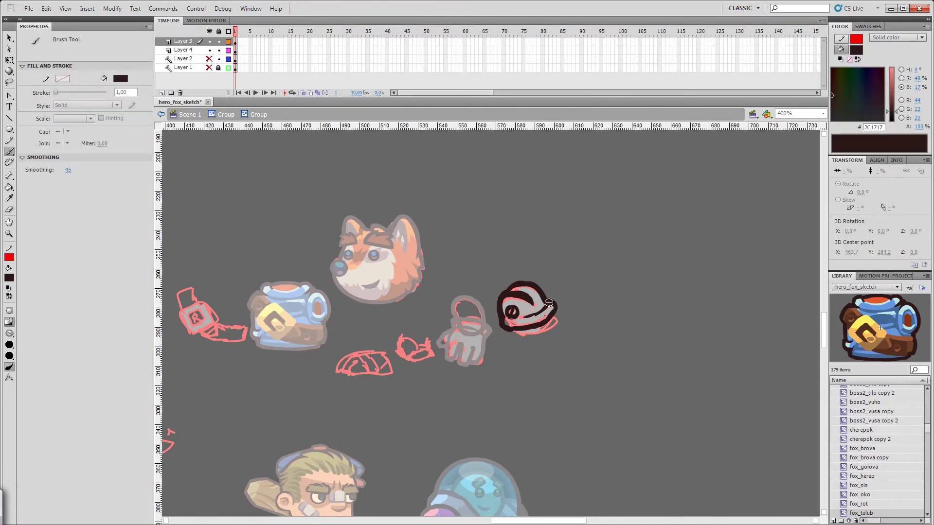
Place a copy of the blue-and-green helmet beside the sketches as reference, and move the inked helmet off its sketch.
{"action": "key", "text": "v"}
{"action": "mouse_move", "coordinate": [542, 366]}
{"action": "left_mouse_down"}
{"action": "mouse_move", "coordinate": [504, 392]}
{"action": "mouse_move", "coordinate": [537, 372]}
{"action": "left_mouse_up"}
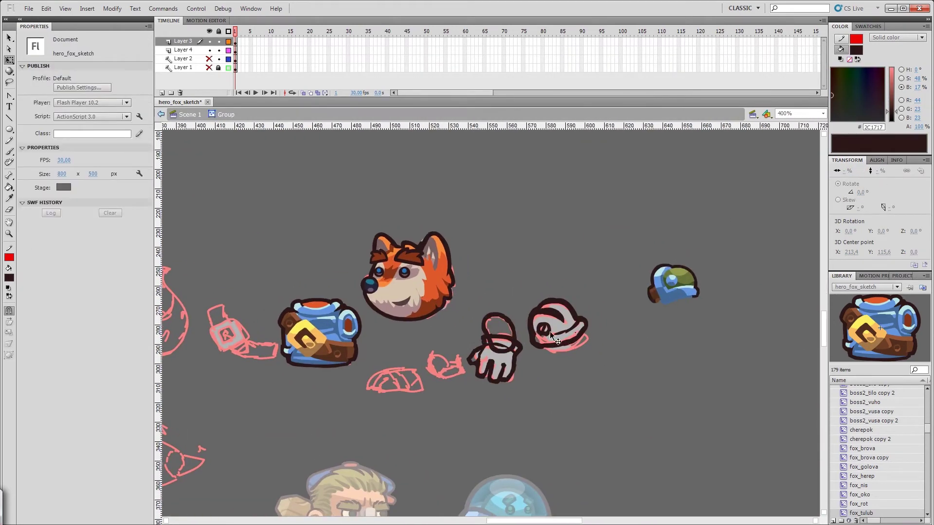
{"action": "double_click", "coordinate": [584, 325]}
{"action": "key", "text": "b"}
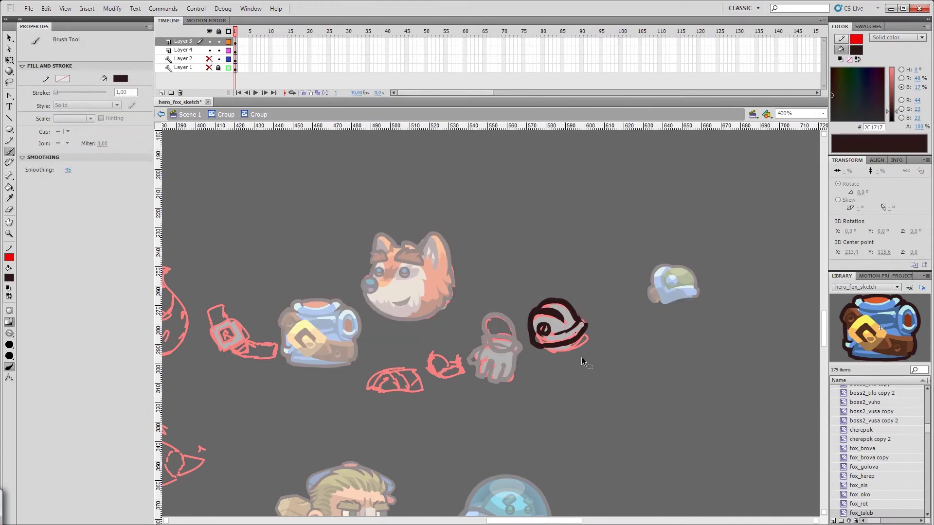
{"action": "key", "text": "v"}
{"action": "left_click_drag", "start_coordinate": [592, 339], "coordinate": [684, 350]}
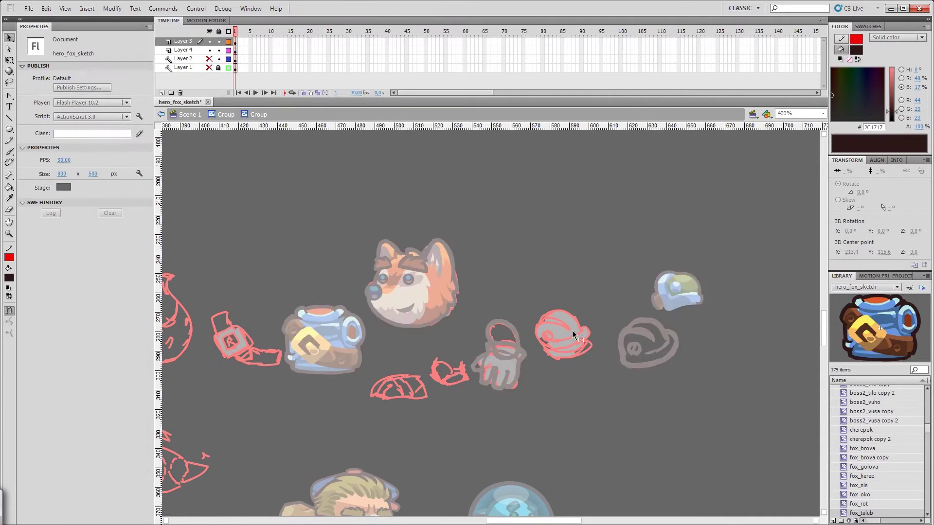
Ink a new helmet outline with a dome, inner band and curved brim over the helmet sketch.
{"action": "double_click", "coordinate": [533, 361]}
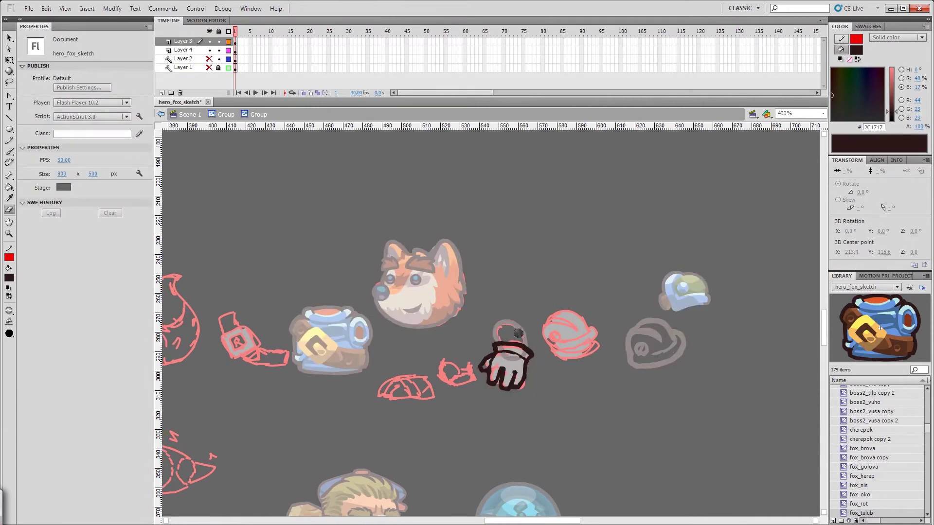
{"action": "key", "text": "b"}
{"action": "left_click_drag", "start_coordinate": [583, 371], "coordinate": [552, 359]}
{"action": "left_click_drag", "start_coordinate": [522, 315], "coordinate": [563, 313]}
{"action": "left_click_drag", "start_coordinate": [521, 333], "coordinate": [550, 331]}
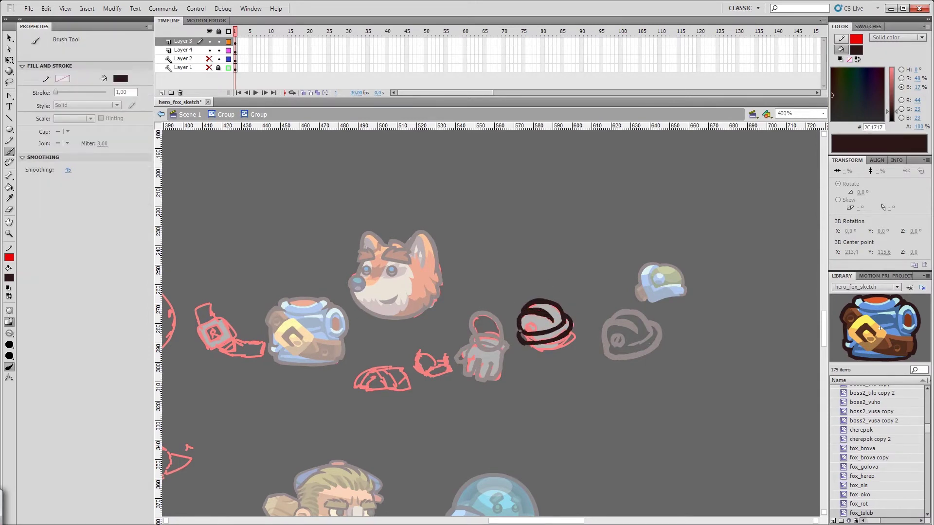
Ink a dark shoulder pad outline with a small round rivet over the assembled fox's shoulder sketch.
{"action": "mouse_move", "coordinate": [519, 317]}
{"action": "left_mouse_down"}
{"action": "mouse_move", "coordinate": [525, 341]}
{"action": "mouse_move", "coordinate": [529, 326]}
{"action": "mouse_move", "coordinate": [534, 335]}
{"action": "mouse_move", "coordinate": [400, 345]}
{"action": "left_mouse_up"}
{"action": "key", "text": "v"}
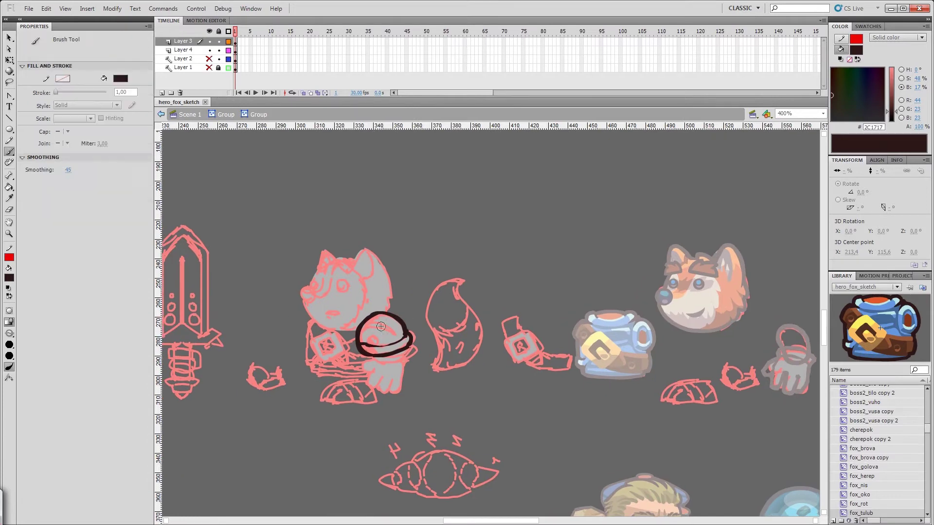
{"action": "left_click", "coordinate": [423, 288]}
{"action": "scroll", "coordinate": [516, 375], "scroll_direction": "left", "scroll_amount": 2}
{"action": "scroll", "coordinate": [444, 378], "scroll_direction": "left", "scroll_amount": 1}
{"action": "key", "text": "b"}
{"action": "key", "text": "v"}
{"action": "key", "text": "b"}
{"action": "key", "text": "v"}
{"action": "key", "text": "b"}
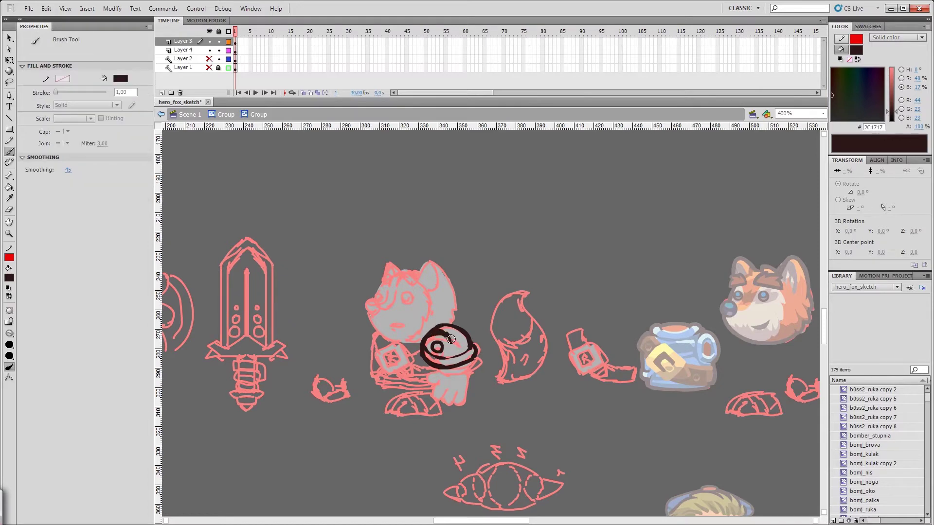
Complete the inked shoulder pad variant and move it off the fox into the free area beside the reference pad.
{"action": "key", "text": "v"}
{"action": "key", "text": "b"}
{"action": "left_click_drag", "start_coordinate": [490, 378], "coordinate": [384, 331]}
{"action": "key", "text": "v"}
{"action": "right_click", "coordinate": [510, 331]}
{"action": "left_click", "coordinate": [467, 486]}
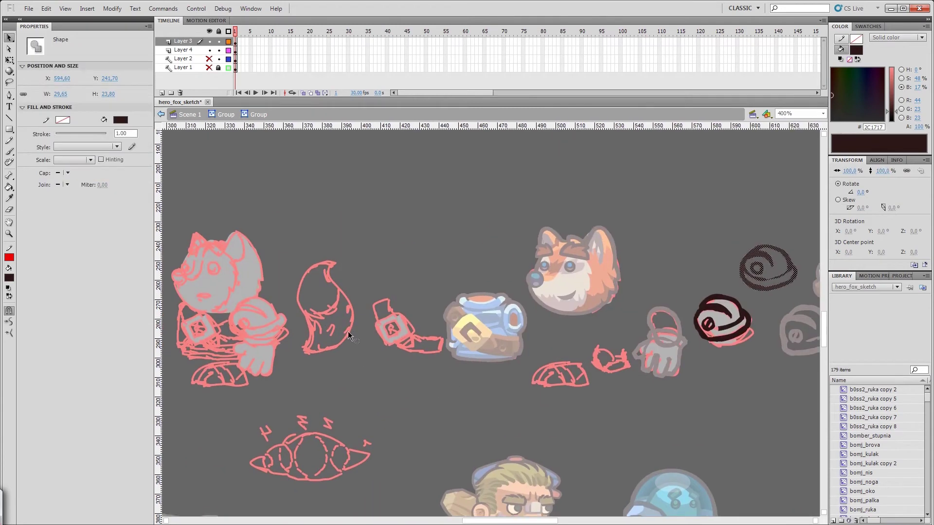
Ink a rounder shoulder pad variant on the assembled fox and erase the strokes around its rivet spot.
{"action": "left_click_drag", "start_coordinate": [250, 296], "coordinate": [325, 304]}
{"action": "key", "text": "b"}
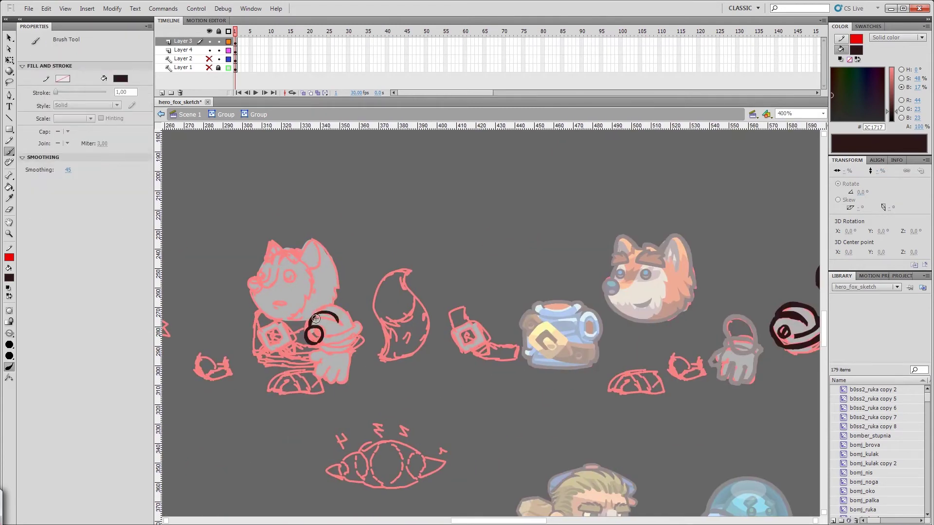
{"action": "key", "text": "ctrl+z"}
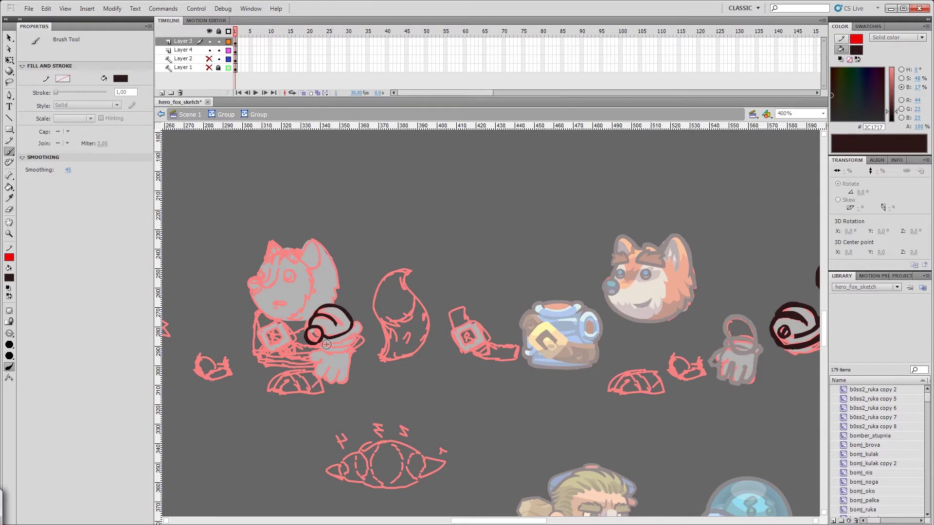
{"action": "left_click_drag", "start_coordinate": [353, 320], "coordinate": [345, 343]}
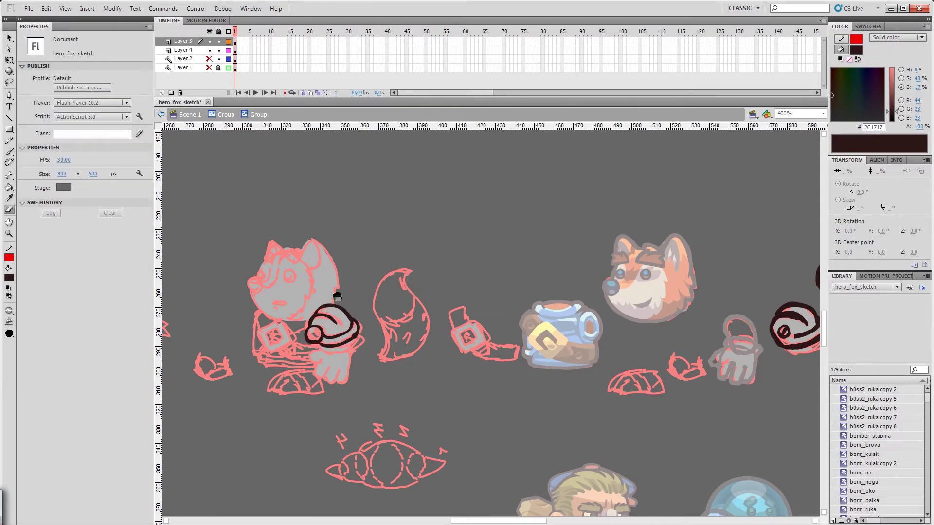
{"action": "key", "text": "e"}
{"action": "left_click_drag", "start_coordinate": [356, 336], "coordinate": [317, 345]}
{"action": "key", "text": "v"}
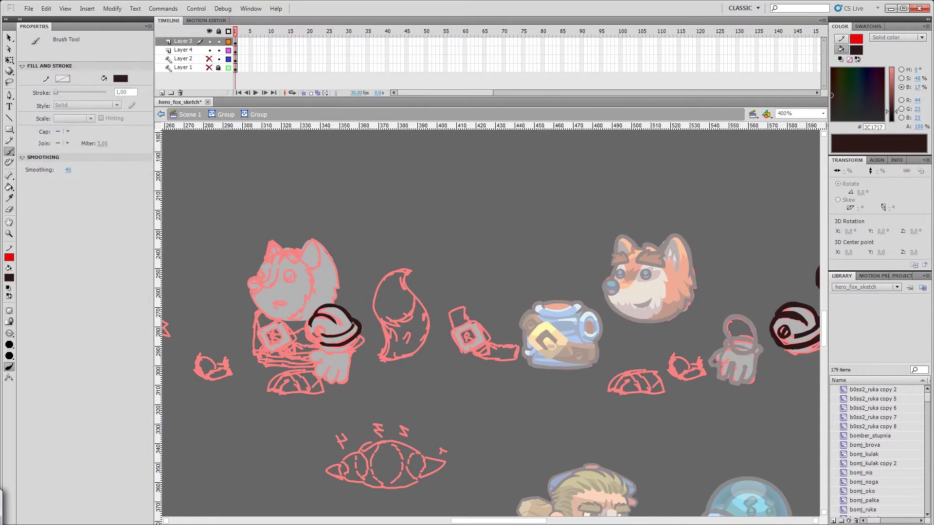
Place a ring-shaped rivet as a separate group on the front edge of the inked shoulder pad.
{"action": "double_click", "coordinate": [314, 334]}
{"action": "key", "text": "ctrl+alt+shift+c"}
{"action": "left_click", "coordinate": [529, 252]}
{"action": "double_click", "coordinate": [422, 331]}
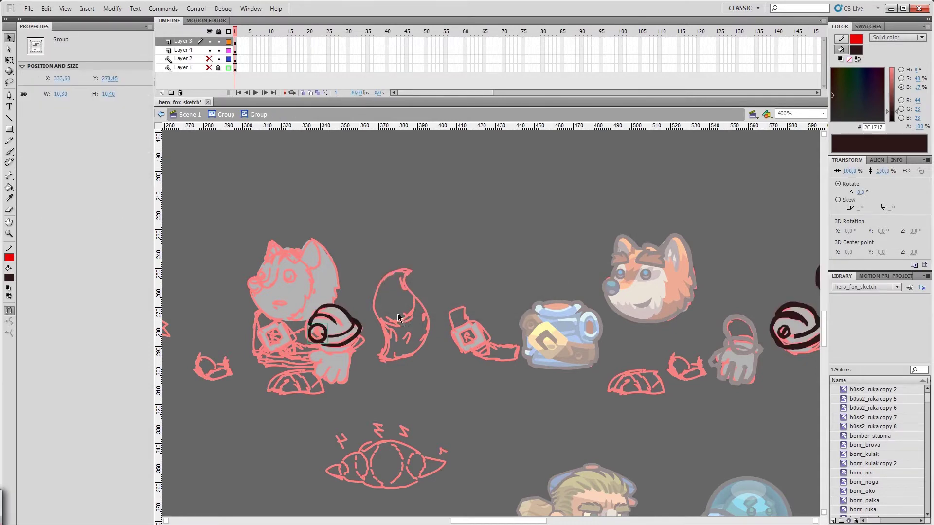
Move the finished round pad with its ring rivet off the fox to the other pad variants.
{"action": "key", "text": "b"}
{"action": "scroll", "coordinate": [422, 330], "scroll_direction": "down", "scroll_amount": 1}
{"action": "scroll", "coordinate": [340, 311], "scroll_direction": "right", "scroll_amount": 3}
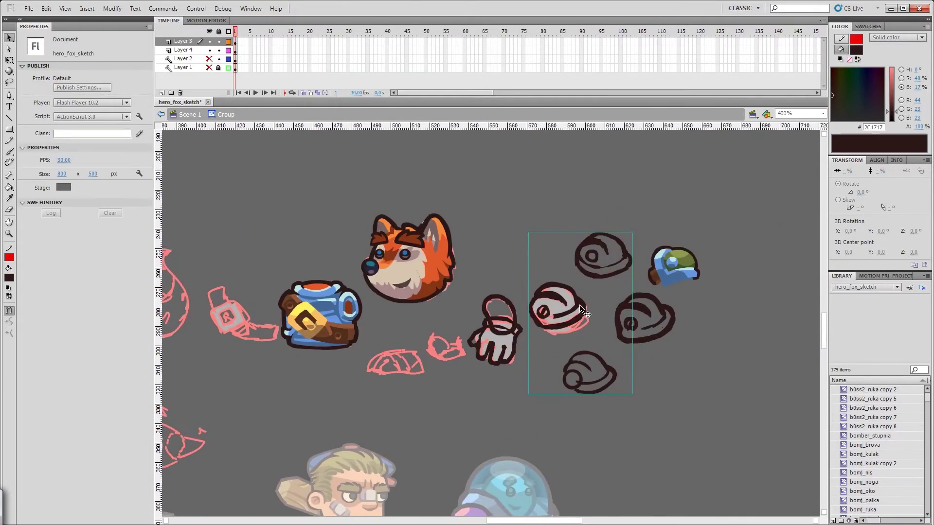
{"action": "mouse_move", "coordinate": [273, 297]}
{"action": "left_mouse_down"}
{"action": "mouse_move", "coordinate": [292, 272]}
{"action": "mouse_move", "coordinate": [332, 342]}
{"action": "left_mouse_up"}
{"action": "key", "text": "ctrl+z"}
{"action": "scroll", "coordinate": [332, 343], "scroll_direction": "left", "scroll_amount": 4}
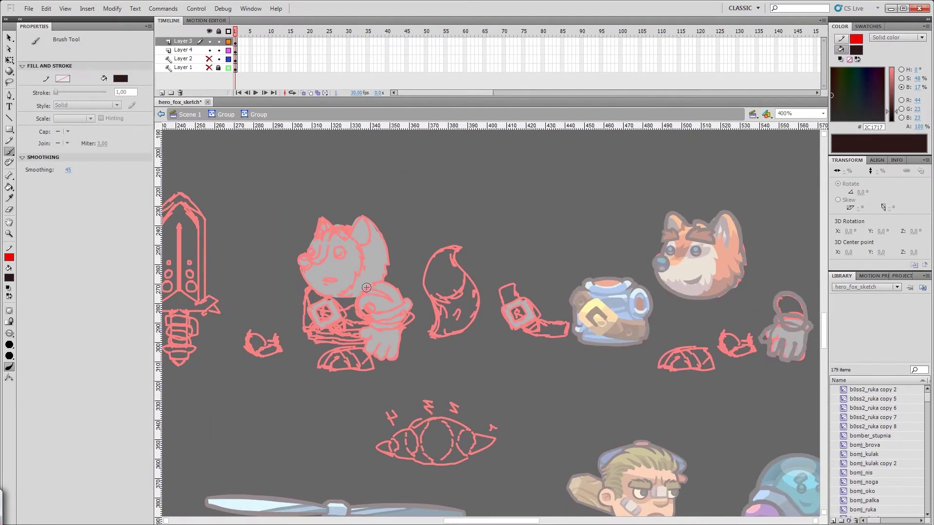
Ink an angular shoulder pad variant with a faceted rivet on the fox, set it aside and undo the extra stroke.
{"action": "left_click_drag", "start_coordinate": [359, 308], "coordinate": [404, 308]}
{"action": "scroll", "coordinate": [366, 299], "scroll_direction": "right", "scroll_amount": 4}
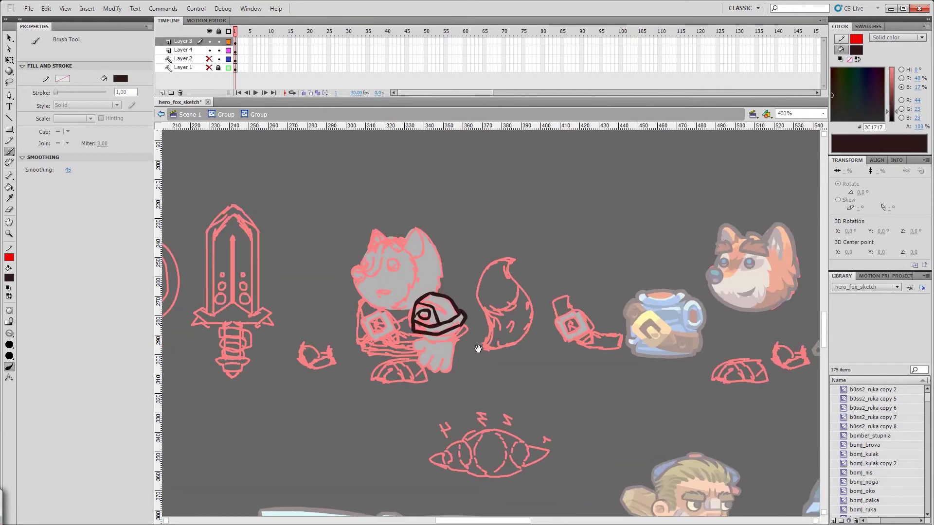
{"action": "key", "text": "ctrl+z"}
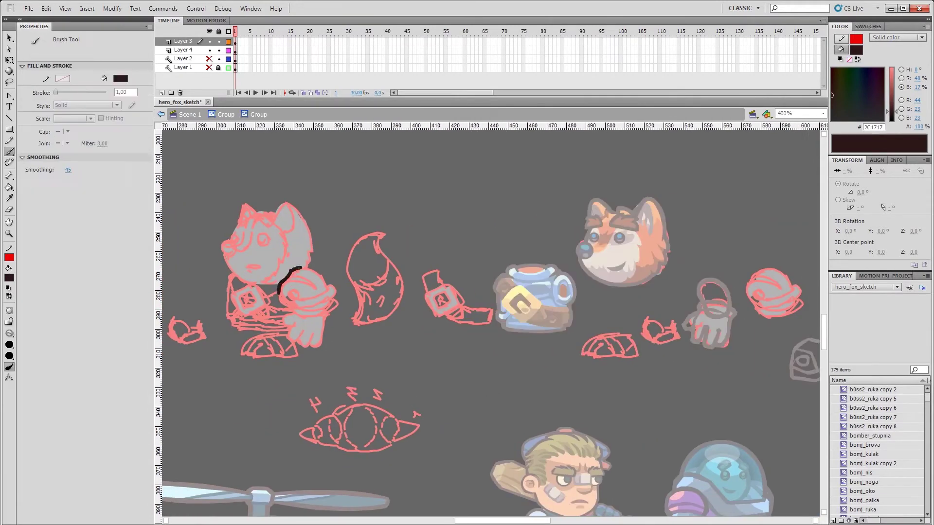
{"action": "left_click_drag", "start_coordinate": [282, 303], "coordinate": [283, 294]}
{"action": "key", "text": "ctrl+z"}
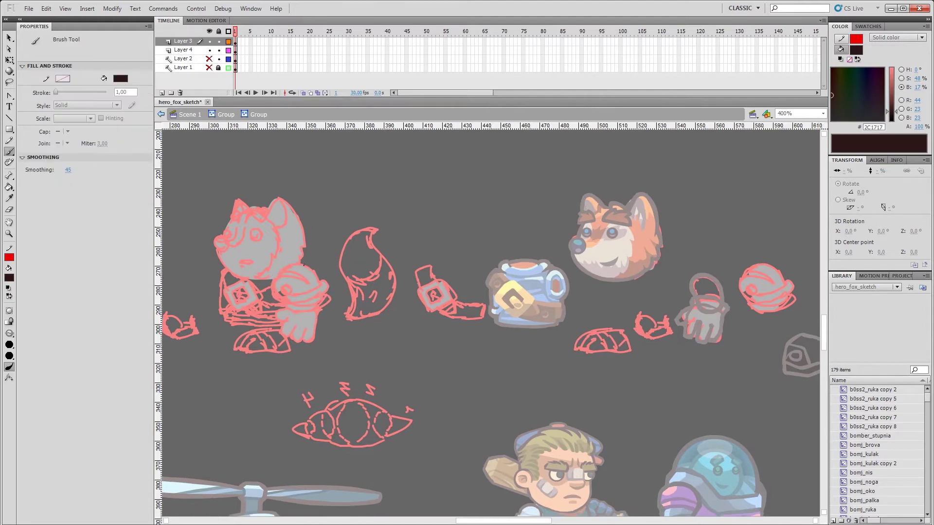
Ink a domed shoulder pad with a curved rim and solid dark rivet over the separate pad sketch beside the glove.
{"action": "scroll", "coordinate": [505, 329], "scroll_direction": "right", "scroll_amount": 2}
{"action": "scroll", "coordinate": [477, 343], "scroll_direction": "down", "scroll_amount": 5}
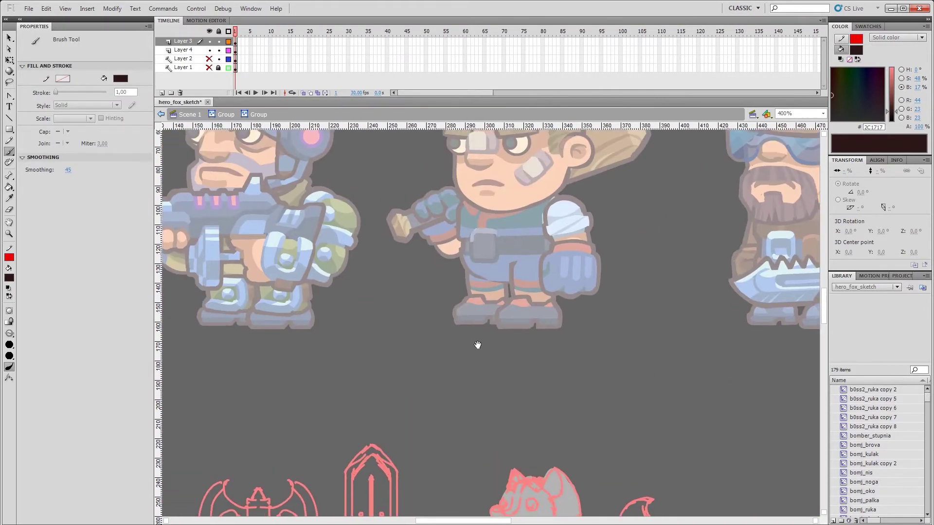
{"action": "scroll", "coordinate": [496, 358], "scroll_direction": "up", "scroll_amount": 5}
{"action": "scroll", "coordinate": [409, 321], "scroll_direction": "right", "scroll_amount": 8}
{"action": "scroll", "coordinate": [410, 321], "scroll_direction": "left", "scroll_amount": 2}
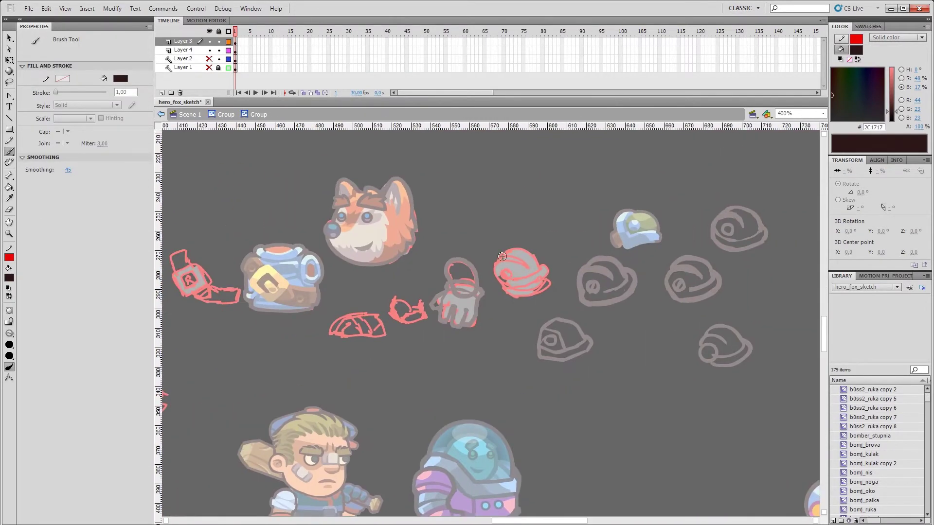
{"action": "left_click_drag", "start_coordinate": [506, 249], "coordinate": [493, 290]}
{"action": "scroll", "coordinate": [492, 292], "scroll_direction": "right", "scroll_amount": 1}
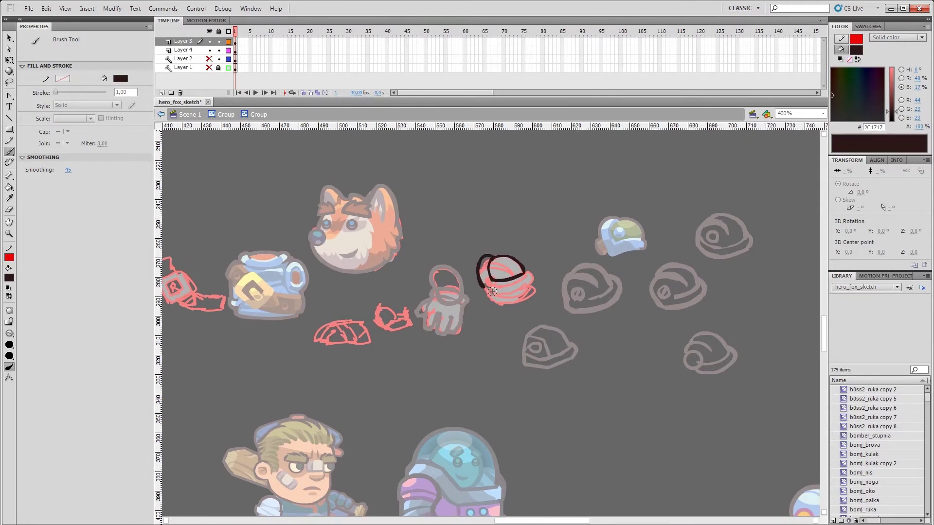
{"action": "left_click", "coordinate": [491, 271]}
{"action": "key", "text": "ctrl+z"}
{"action": "left_click", "coordinate": [490, 272]}
Ink a matching shoulder pad with a solid dark rivet over the assembled fox's shoulder and select it.
{"action": "mouse_move", "coordinate": [452, 343]}
{"action": "left_mouse_down"}
{"action": "mouse_move", "coordinate": [631, 328]}
{"action": "mouse_move", "coordinate": [714, 338]}
{"action": "left_mouse_up"}
{"action": "key", "text": "b"}
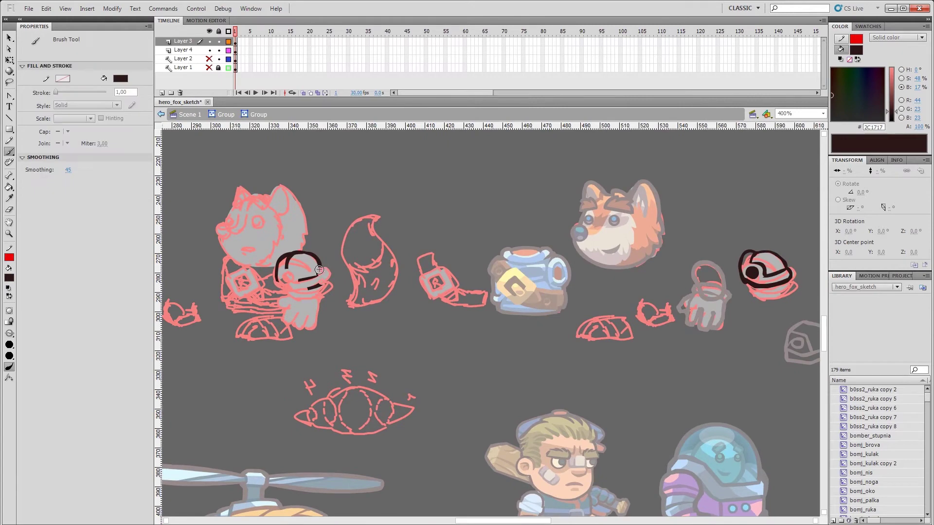
{"action": "key", "text": "v"}
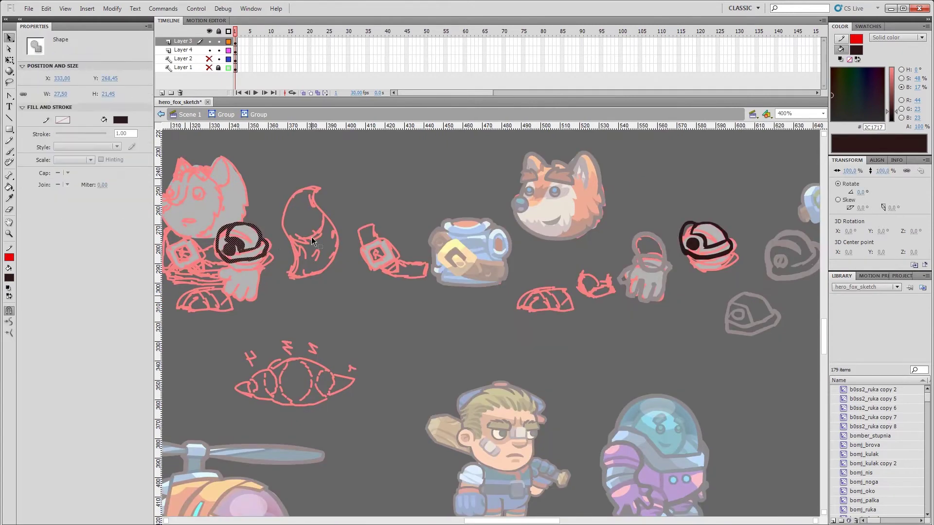
Place the finished pad with the other variants and arrange them below the blue-green reference pad.
{"action": "double_click", "coordinate": [312, 237]}
{"action": "scroll", "coordinate": [428, 392], "scroll_direction": "right", "scroll_amount": 5}
{"action": "left_click_drag", "start_coordinate": [462, 287], "coordinate": [496, 335]}
{"action": "key", "text": "ctrl+z"}
Redraw the pad with a curved front band and solid rivet over the separate shoulder sketch, then leave the group.
{"action": "double_click", "coordinate": [450, 256]}
{"action": "key", "text": "b"}
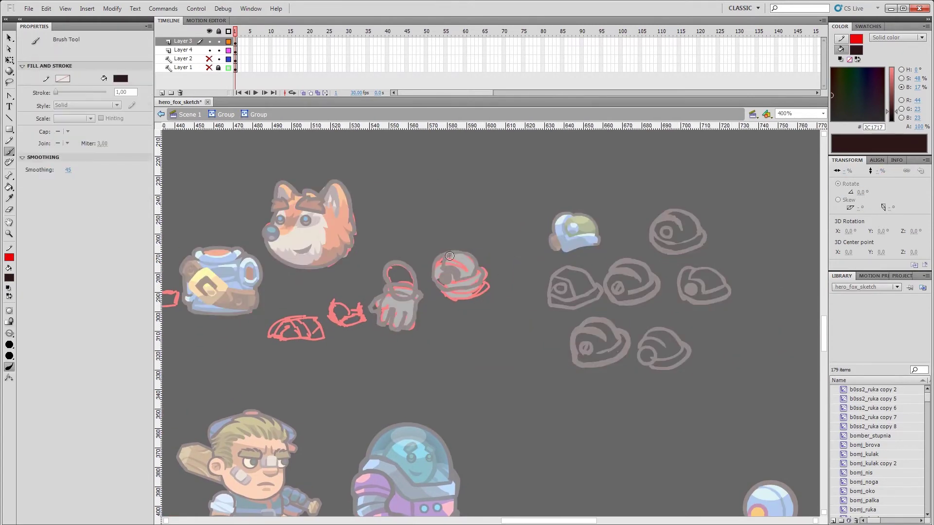
{"action": "mouse_move", "coordinate": [470, 252]}
{"action": "left_mouse_down"}
{"action": "mouse_move", "coordinate": [477, 270]}
{"action": "mouse_move", "coordinate": [440, 277]}
{"action": "mouse_move", "coordinate": [479, 316]}
{"action": "mouse_move", "coordinate": [479, 346]}
{"action": "mouse_move", "coordinate": [714, 322]}
{"action": "left_mouse_up"}
{"action": "key", "text": "ctrl+z"}
{"action": "key", "text": "b"}
{"action": "mouse_move", "coordinate": [261, 314]}
{"action": "left_mouse_down"}
{"action": "mouse_move", "coordinate": [272, 289]}
{"action": "mouse_move", "coordinate": [293, 295]}
{"action": "mouse_move", "coordinate": [273, 314]}
{"action": "mouse_move", "coordinate": [379, 314]}
{"action": "mouse_move", "coordinate": [195, 254]}
{"action": "left_mouse_up"}
{"action": "key", "text": "v"}
{"action": "double_click", "coordinate": [388, 308]}
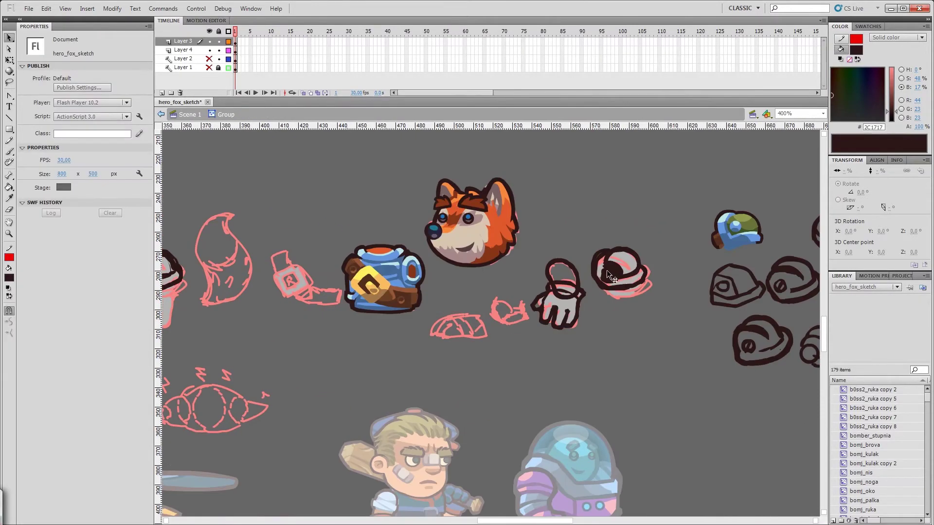
Ink a thick-lined shoulder pad with a raised band over the assembled fox's shoulder and save the file.
{"action": "left_click_drag", "start_coordinate": [627, 354], "coordinate": [500, 347]}
{"action": "mouse_move", "coordinate": [187, 366]}
{"action": "left_mouse_down"}
{"action": "mouse_move", "coordinate": [482, 377]}
{"action": "mouse_move", "coordinate": [479, 387]}
{"action": "left_mouse_up"}
{"action": "double_click", "coordinate": [313, 263]}
{"action": "key", "text": "b"}
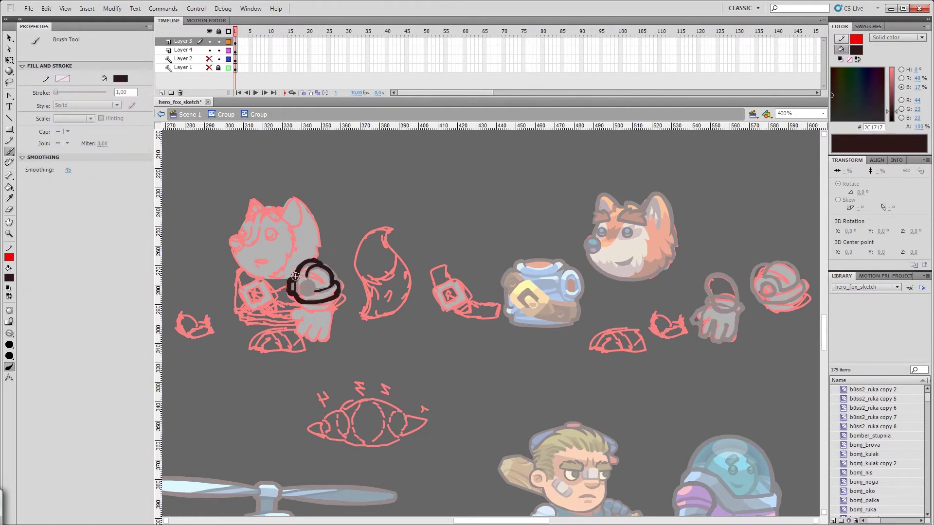
{"action": "key", "text": "e"}
{"action": "key", "text": "ctrl+s"}
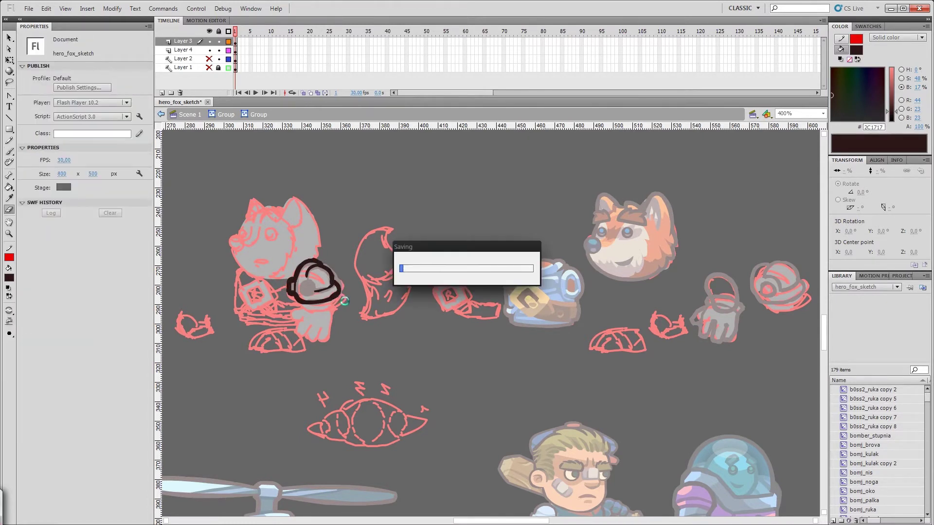
Outline the pad's round rivet as a dark ring inside its own group.
{"action": "double_click", "coordinate": [306, 285]}
{"action": "key", "text": "ctrl+a"}
{"action": "key", "text": "ctrl+alt+shift+c"}
{"action": "key", "text": "Return"}
{"action": "key", "text": "v"}
{"action": "double_click", "coordinate": [359, 282]}
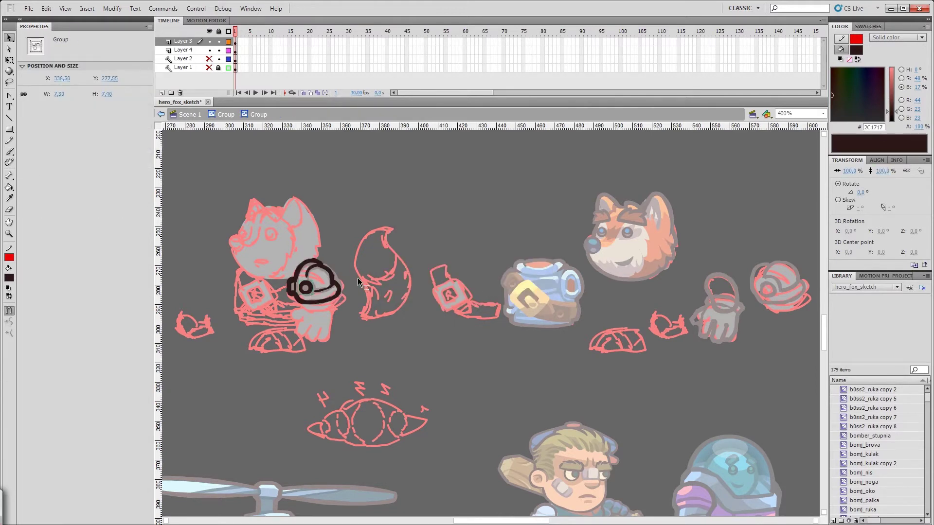
Reinforce the pad's top edge and front rim with dark strokes and clean up the line.
{"action": "key", "text": "b"}
{"action": "left_click_drag", "start_coordinate": [315, 257], "coordinate": [304, 266]}
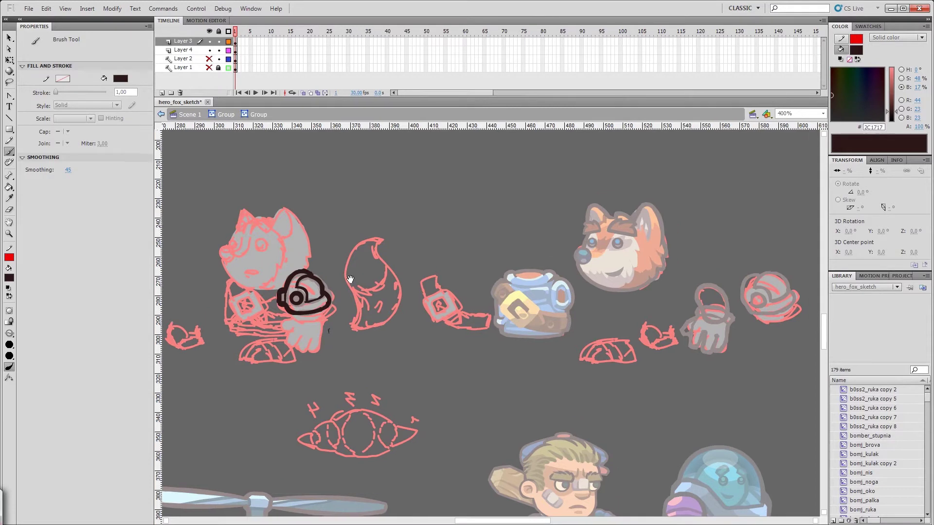
{"action": "key", "text": "e"}
{"action": "key", "text": "b"}
Select the upper dome of the shoulder pad freehand and reshape it with Free Transform.
{"action": "key", "text": "l"}
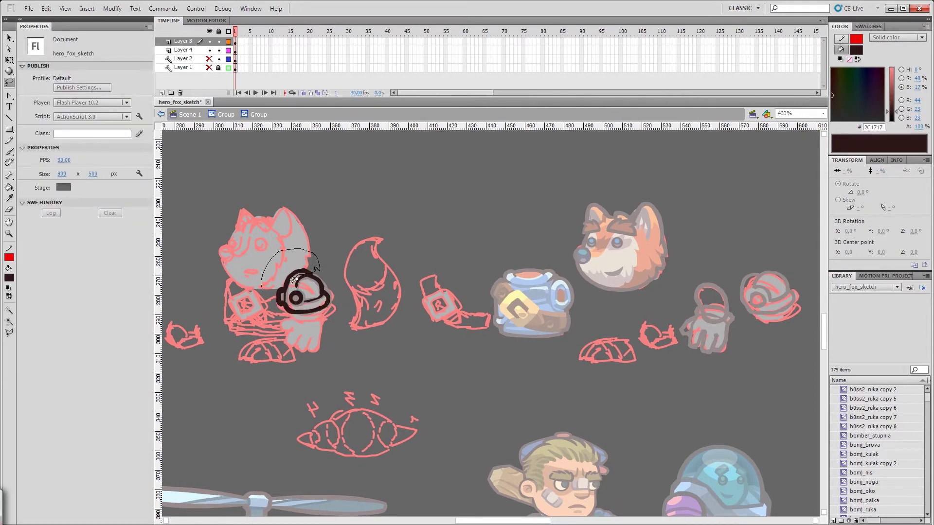
{"action": "left_click_drag", "start_coordinate": [294, 280], "coordinate": [294, 281]}
{"action": "key", "text": "q"}
{"action": "key", "text": "b"}
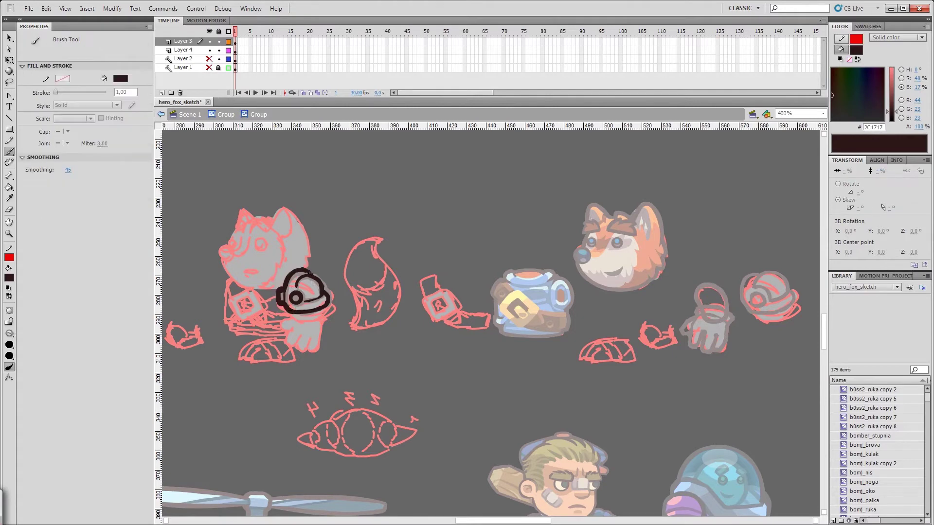
Refine the dome's dark outline and adjust the position of the ring rivet group on the pad.
{"action": "key", "text": "ctrl+shift+a"}
{"action": "key", "text": "ctrl+z"}
{"action": "mouse_move", "coordinate": [360, 295]}
{"action": "left_mouse_down"}
{"action": "mouse_move", "coordinate": [276, 181]}
{"action": "mouse_move", "coordinate": [351, 266]}
{"action": "left_mouse_up"}
{"action": "key", "text": "v"}
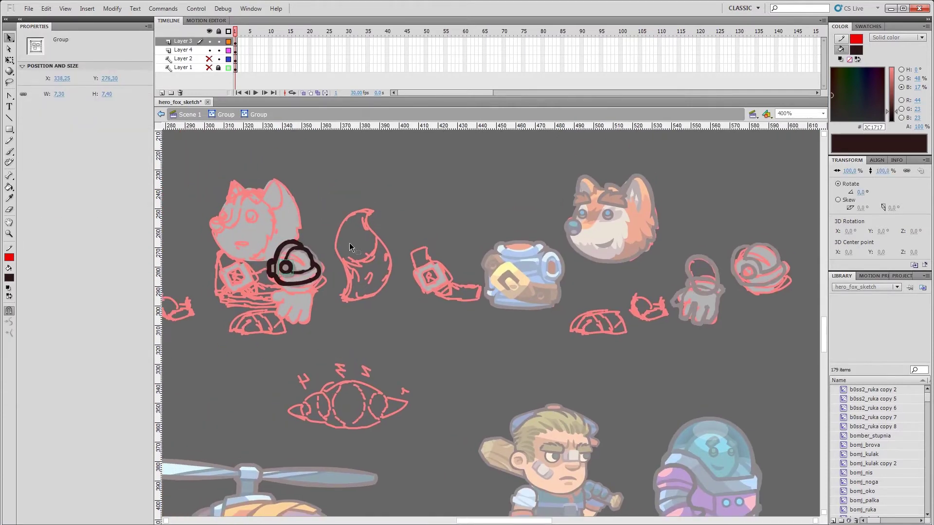
{"action": "key", "text": "ctrl+z"}
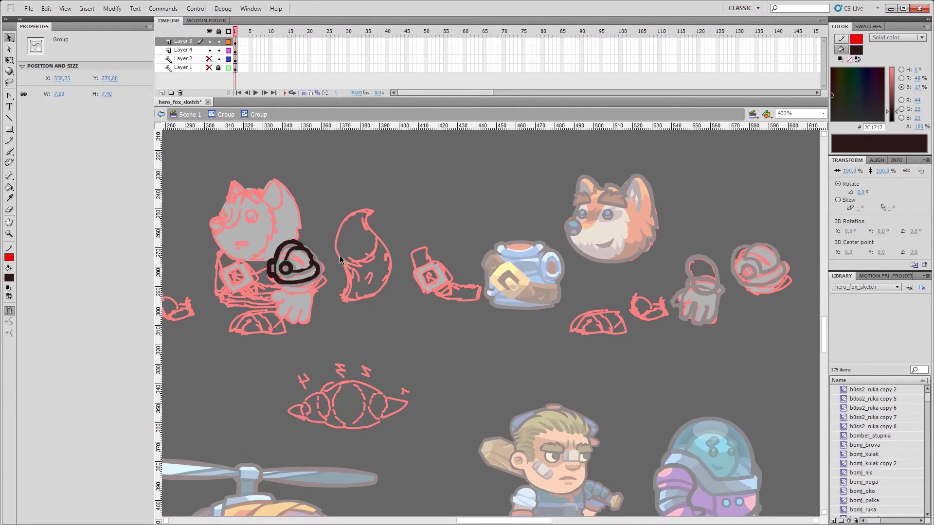
{"action": "key", "text": "b"}
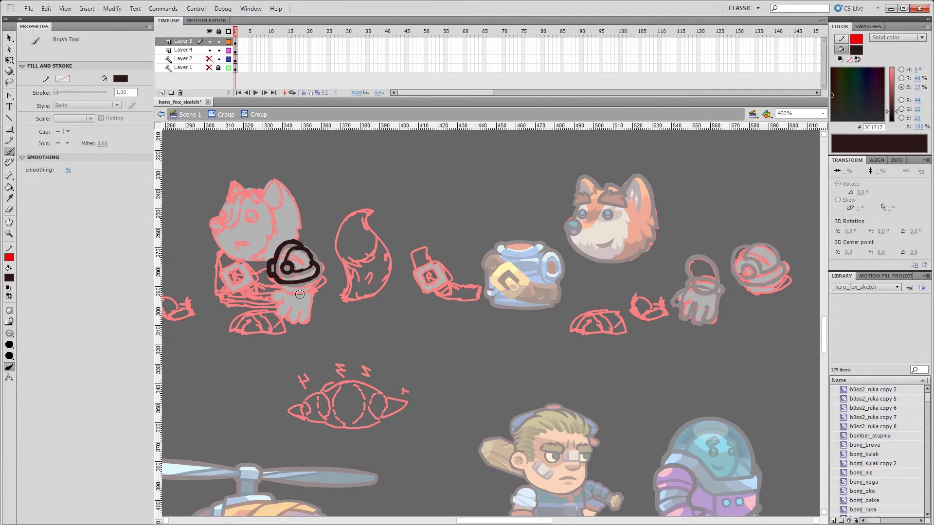
Copy the finished shoulder pad group off the assembled fox toward the other pad variants.
{"action": "key", "text": "v"}
{"action": "left_click", "coordinate": [823, 113]}
{"action": "left_click", "coordinate": [787, 141]}
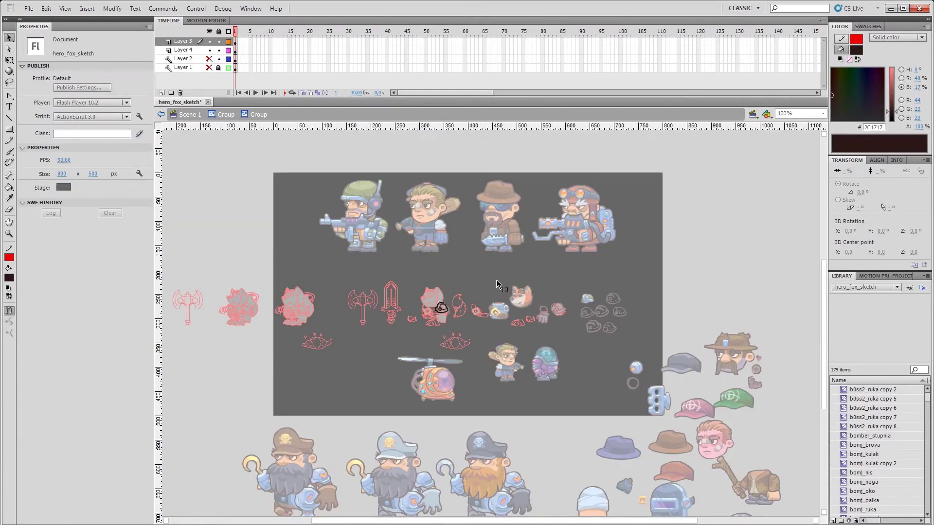
{"action": "key", "text": "ctrl+equal"}
{"action": "key", "text": "ctrl+equal"}
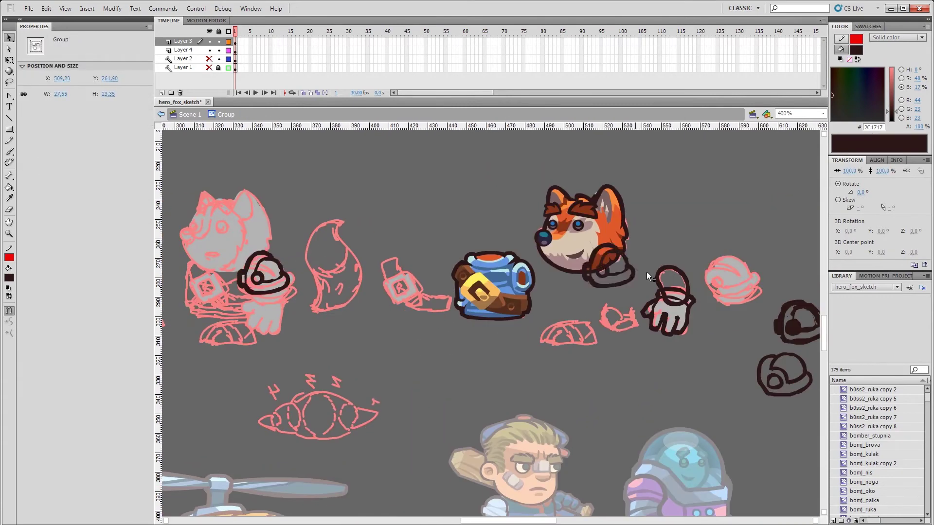
Try to ink a pad variant with an inner dome line over the fox's shoulder, then undo the strokes.
{"action": "double_click", "coordinate": [276, 301]}
{"action": "key", "text": "b"}
{"action": "left_click_drag", "start_coordinate": [280, 278], "coordinate": [296, 290]}
{"action": "key", "text": "v"}
{"action": "key", "text": "b"}
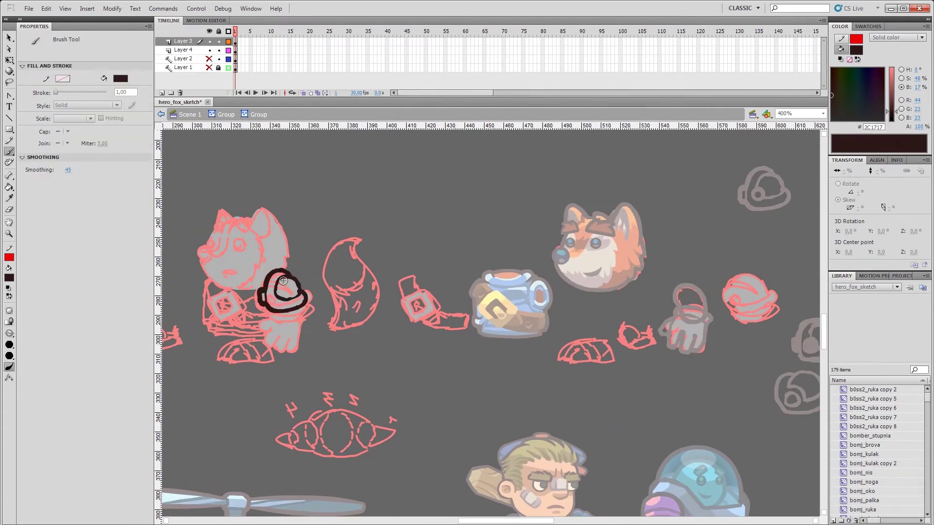
{"action": "key", "text": "ctrl+z"}
{"action": "key", "text": "ctrl+z"}
{"action": "key", "text": "ctrl+z"}
{"action": "key", "text": "ctrl+z"}
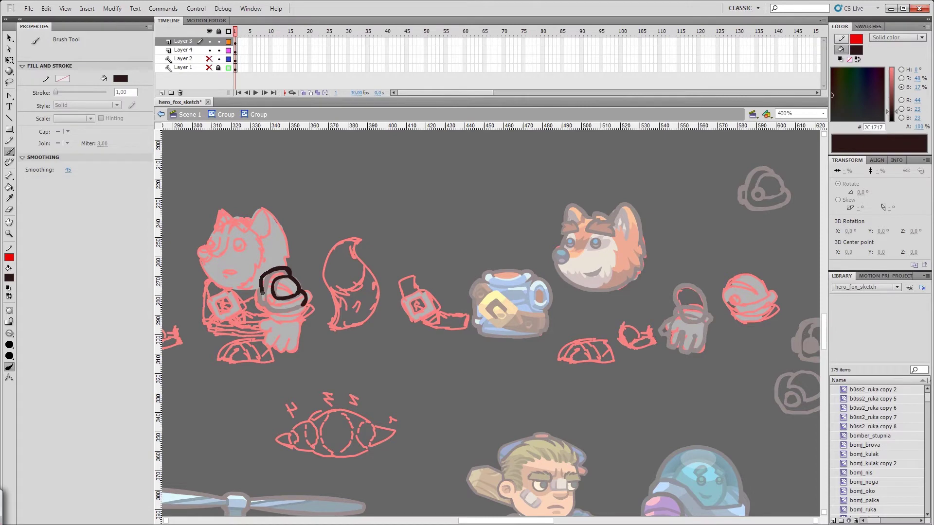
Trace the dome and front rim of the blue-green reference shoulder pad with dark strokes.
{"action": "mouse_move", "coordinate": [357, 319]}
{"action": "left_mouse_down"}
{"action": "mouse_move", "coordinate": [179, 315]}
{"action": "mouse_move", "coordinate": [149, 339]}
{"action": "left_mouse_up"}
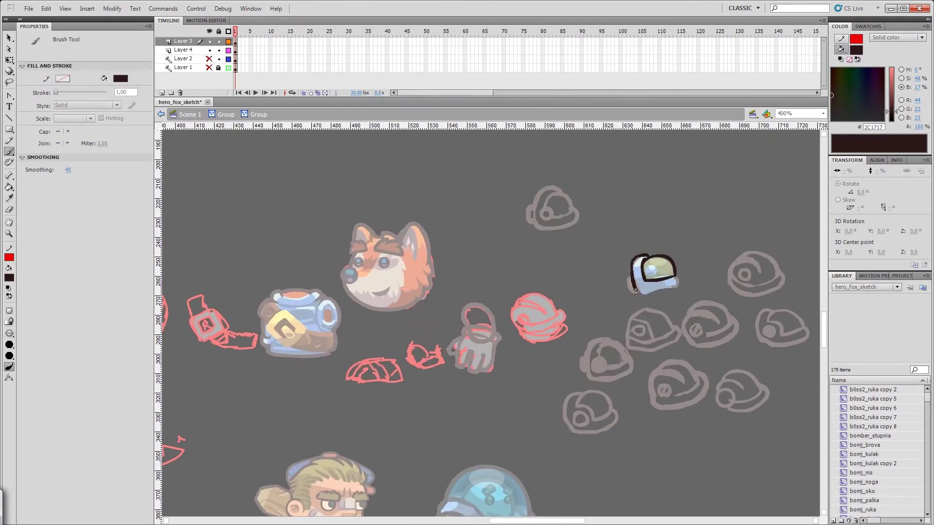
Ink half of a sword with pointed blade, guard, grip and pommel over the red sword sketch and mirror it into a full outline.
{"action": "left_click_drag", "start_coordinate": [418, 311], "coordinate": [650, 265]}
{"action": "left_click_drag", "start_coordinate": [179, 210], "coordinate": [428, 273]}
{"action": "mouse_move", "coordinate": [322, 140]}
{"action": "left_mouse_down"}
{"action": "mouse_move", "coordinate": [307, 167]}
{"action": "mouse_move", "coordinate": [313, 317]}
{"action": "left_mouse_up"}
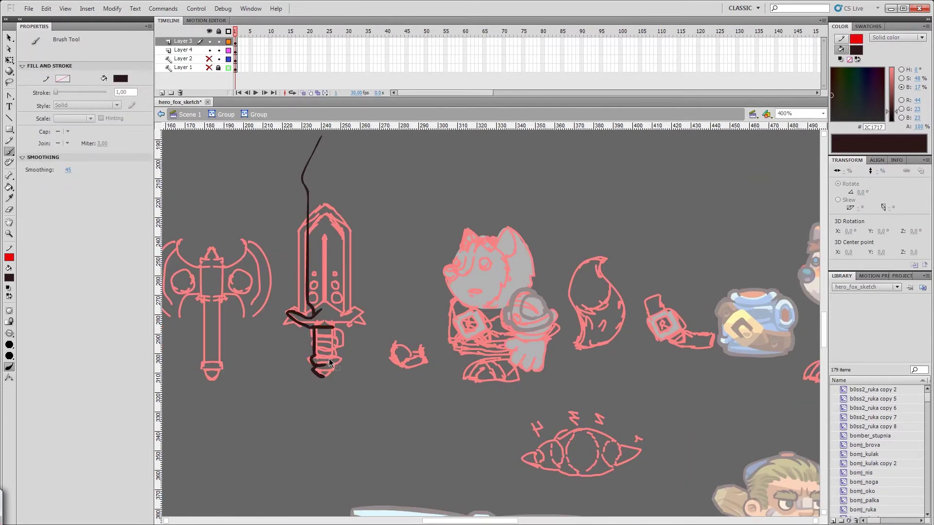
{"action": "left_click_drag", "start_coordinate": [332, 360], "coordinate": [327, 384]}
{"action": "key", "text": "v"}
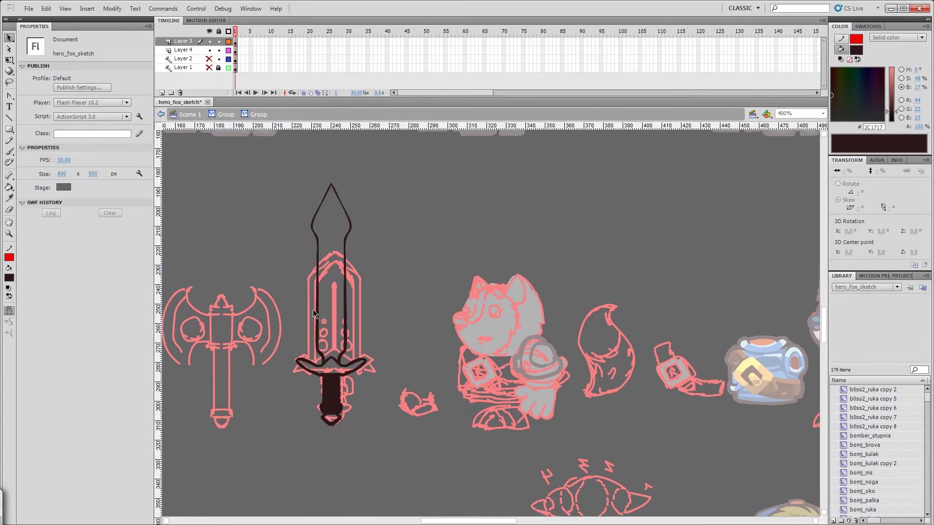
Ink a narrow central groove running up the sword's blade from the guard toward the tip.
{"action": "key", "text": "b"}
{"action": "left_click_drag", "start_coordinate": [328, 358], "coordinate": [330, 281]}
{"action": "left_click_drag", "start_coordinate": [330, 230], "coordinate": [330, 229]}
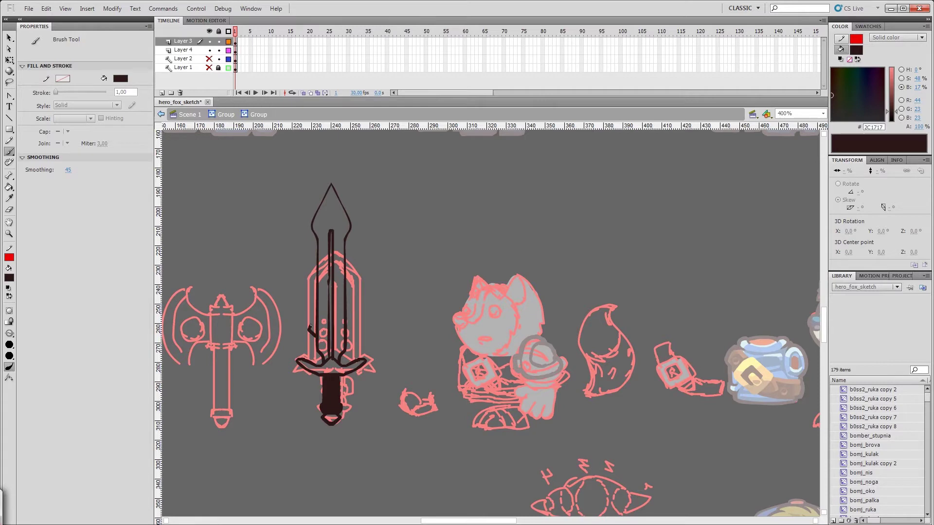
{"action": "scroll", "coordinate": [344, 298], "scroll_direction": "up", "scroll_amount": 1}
Place a copy of the dark sword over the red axe sketch beside the original.
{"action": "key", "text": "v"}
{"action": "left_click", "coordinate": [352, 379]}
{"action": "left_click_drag", "start_coordinate": [327, 391], "coordinate": [216, 393]}
{"action": "double_click", "coordinate": [216, 393]}
Ink zigzag teeth down one blade edge of the original sword and flip a copy horizontally onto the opposite edge.
{"action": "key", "text": "b"}
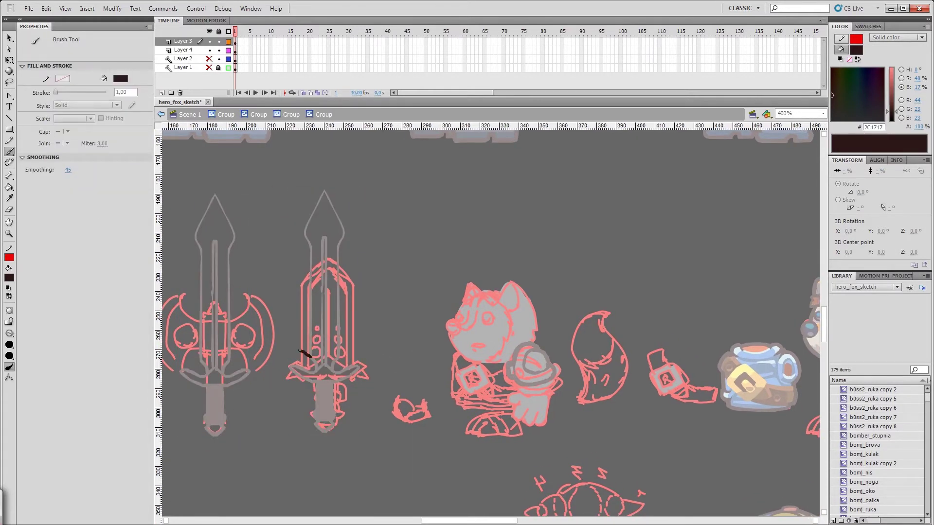
{"action": "key", "text": "v"}
{"action": "double_click", "coordinate": [321, 345]}
{"action": "left_click_drag", "start_coordinate": [316, 353], "coordinate": [357, 305]}
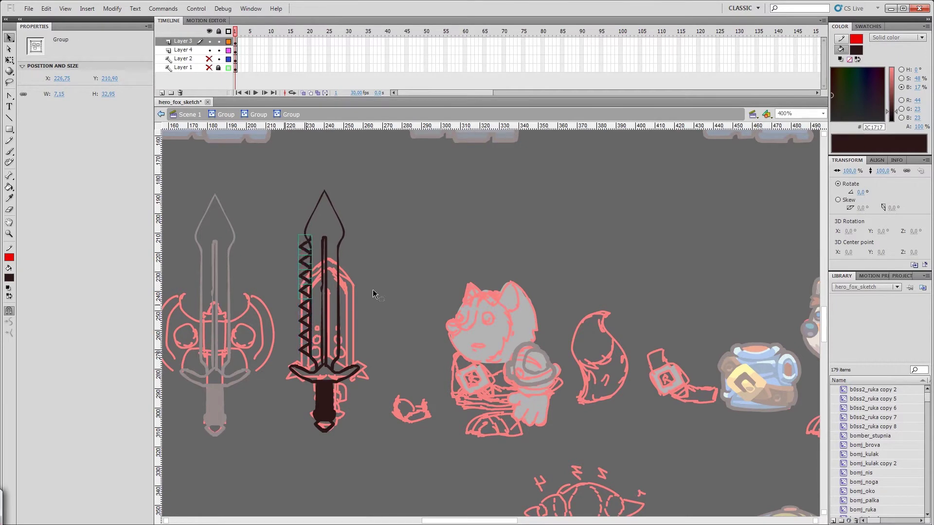
{"action": "left_click", "coordinate": [112, 8]}
{"action": "mouse_move", "coordinate": [127, 130]}
{"action": "left_click", "coordinate": [287, 235]}
{"action": "left_click", "coordinate": [396, 288]}
{"action": "scroll", "coordinate": [387, 285], "scroll_direction": "left", "scroll_amount": 1}
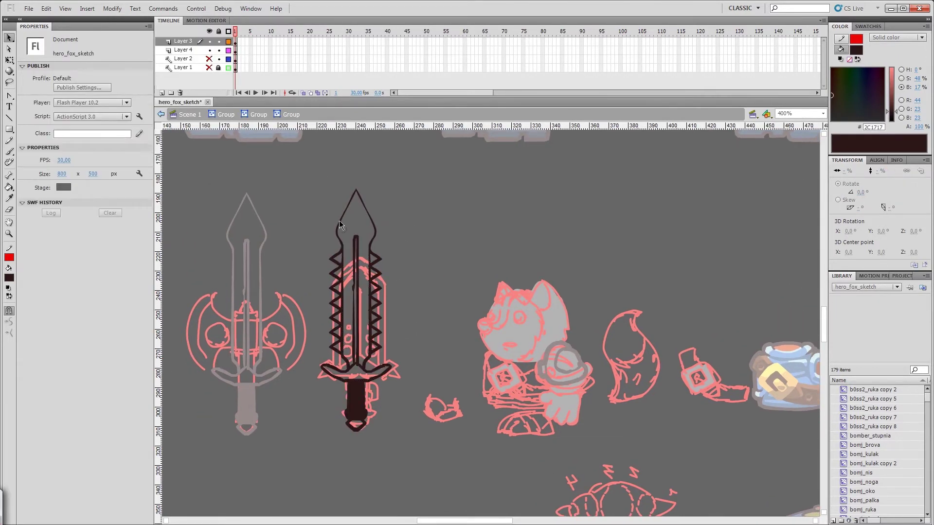
Group the topmost teeth and match the blade tip's width to the toothed section.
{"action": "key", "text": "q"}
{"action": "left_click_drag", "start_coordinate": [323, 225], "coordinate": [387, 234]}
{"action": "left_click", "coordinate": [369, 219], "text": "shift"}
{"action": "key", "text": "ctrl+g"}
{"action": "left_click", "coordinate": [877, 160]}
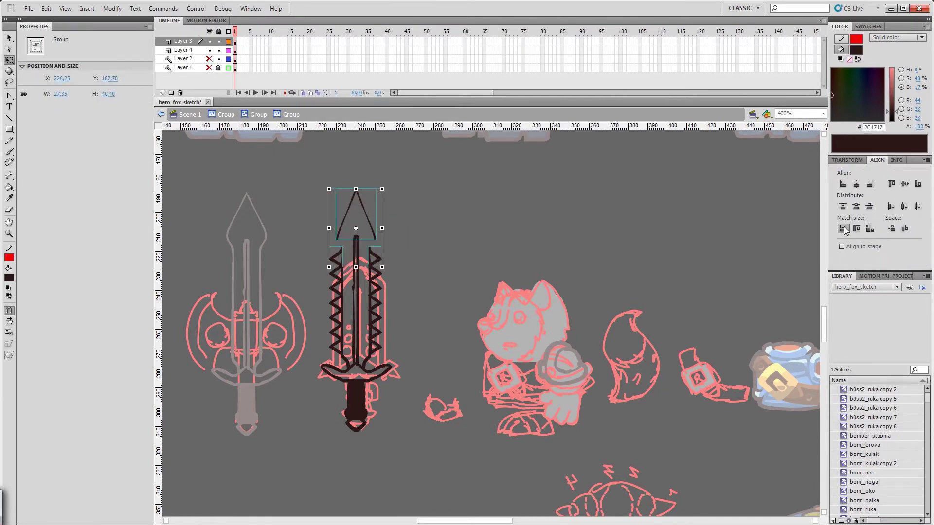
{"action": "key", "text": "ctrl+z"}
Join the widened tip with the teeth and narrow the toothed blade outline slightly.
{"action": "left_click", "coordinate": [344, 257]}
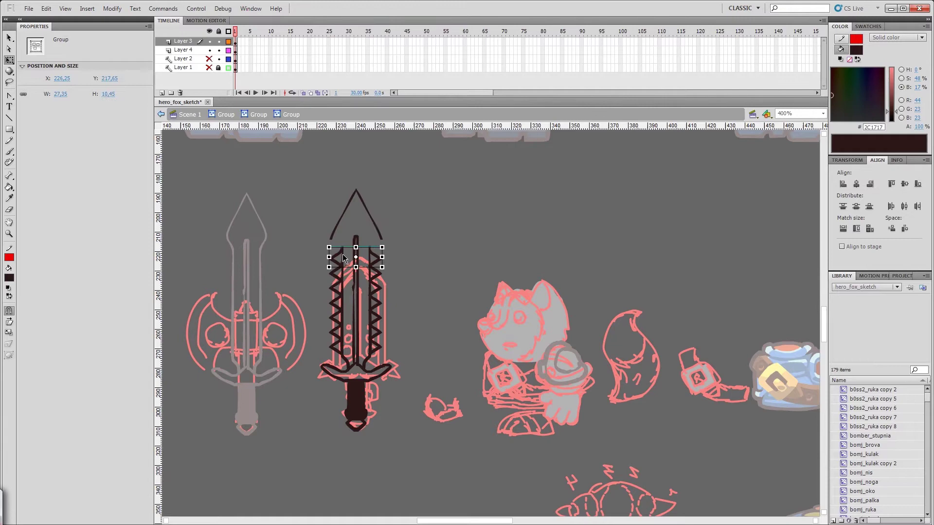
{"action": "left_click", "coordinate": [371, 235], "text": "shift"}
{"action": "key", "text": "ctrl+g"}
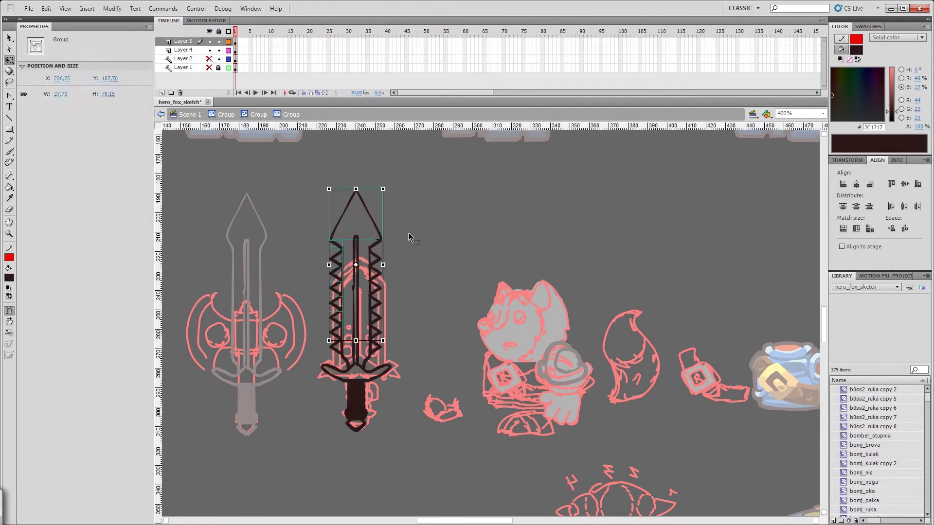
{"action": "left_click_drag", "start_coordinate": [325, 246], "coordinate": [339, 302]}
{"action": "left_click", "coordinate": [334, 240]}
{"action": "left_click", "coordinate": [388, 257]}
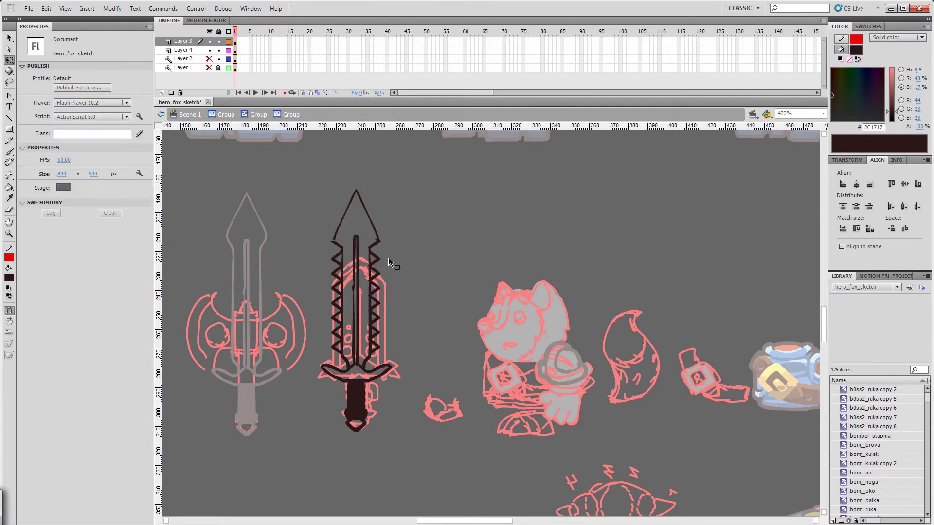
Shift both swords off the red sword sketch and place a lowered copy of the toothed blade over that sketch.
{"action": "left_click_drag", "start_coordinate": [404, 245], "coordinate": [405, 246]}
{"action": "double_click", "coordinate": [419, 250]}
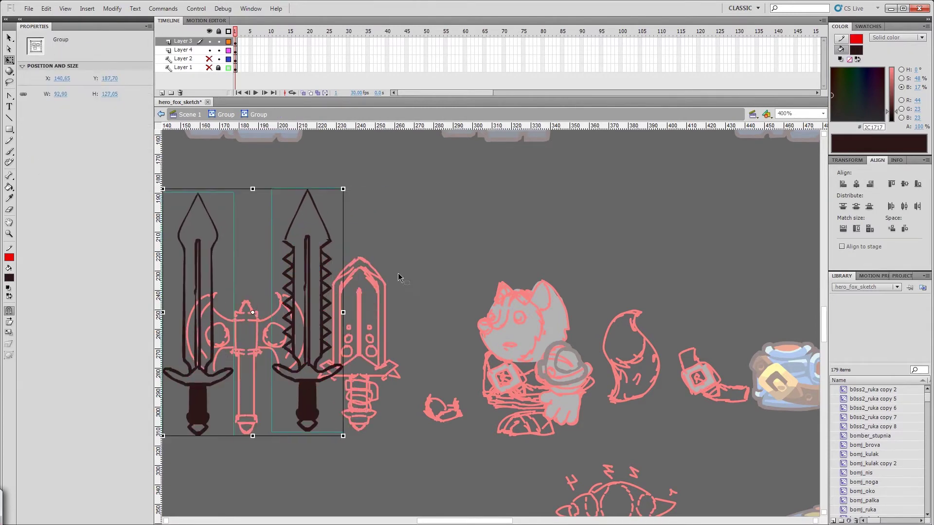
{"action": "key", "text": "ctrl+z"}
{"action": "key", "text": "ctrl+z"}
{"action": "key", "text": "ctrl+z"}
{"action": "key", "text": "ctrl+z"}
{"action": "key", "text": "ctrl+z"}
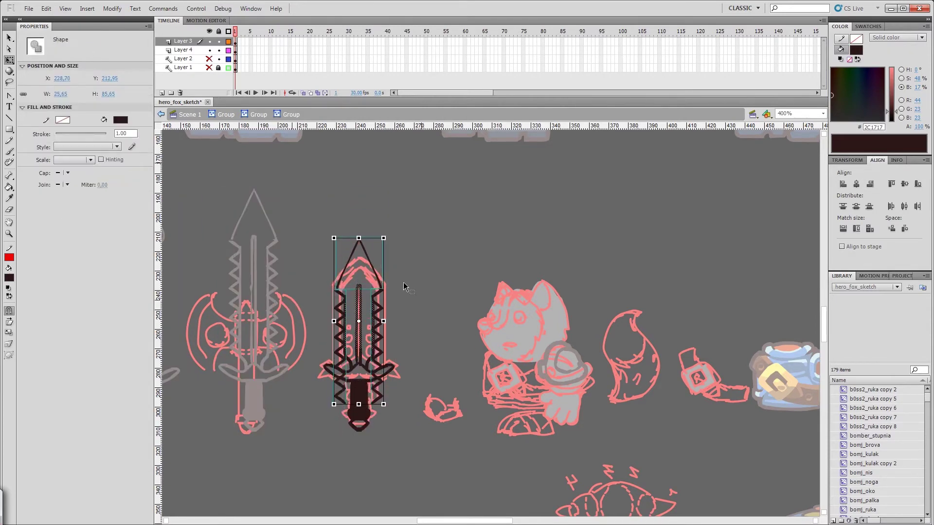
Trim the surplus teeth below the guard of the short toothed sword.
{"action": "key", "text": "ctrl+z"}
{"action": "key", "text": "ctrl+z"}
{"action": "key", "text": "ctrl+z"}
{"action": "key", "text": "ctrl+z"}
{"action": "key", "text": "ctrl+z"}
{"action": "key", "text": "ctrl+z"}
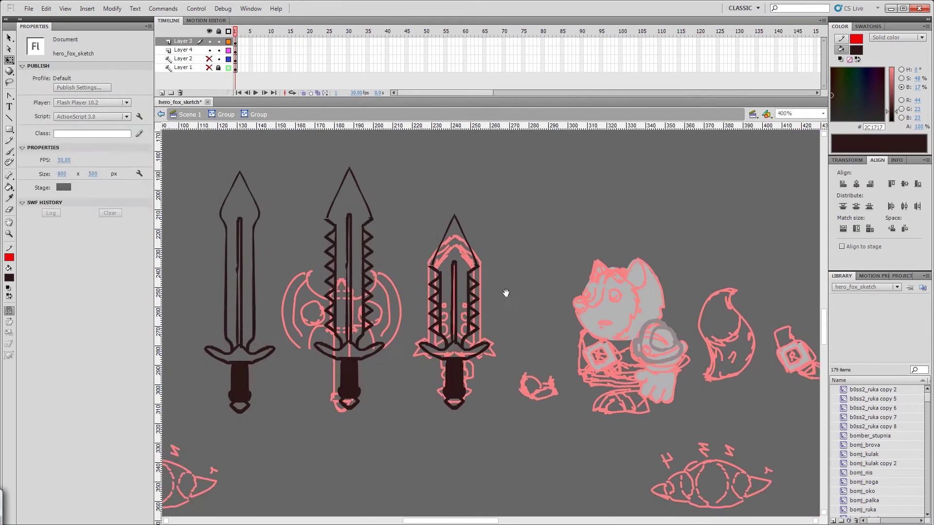
Remove the flared shoulders of the plain sword's blade and fit a narrower tip lower onto its straight edges.
{"action": "double_click", "coordinate": [289, 282]}
{"action": "mouse_move", "coordinate": [159, 229]}
{"action": "left_mouse_down"}
{"action": "mouse_move", "coordinate": [258, 240]}
{"action": "mouse_move", "coordinate": [297, 263]}
{"action": "left_mouse_up"}
{"action": "key", "text": "Delete"}
{"action": "left_click_drag", "start_coordinate": [307, 184], "coordinate": [251, 229]}
{"action": "left_click_drag", "start_coordinate": [272, 226], "coordinate": [285, 273]}
{"action": "left_click", "coordinate": [300, 202]}
{"action": "left_click_drag", "start_coordinate": [300, 202], "coordinate": [279, 259]}
{"action": "key", "text": "shift+Down"}
Narrow the plain sword's crossguard, ink a thicker blade outline with an inner contour, and mirror the redrawn half.
{"action": "key", "text": "b"}
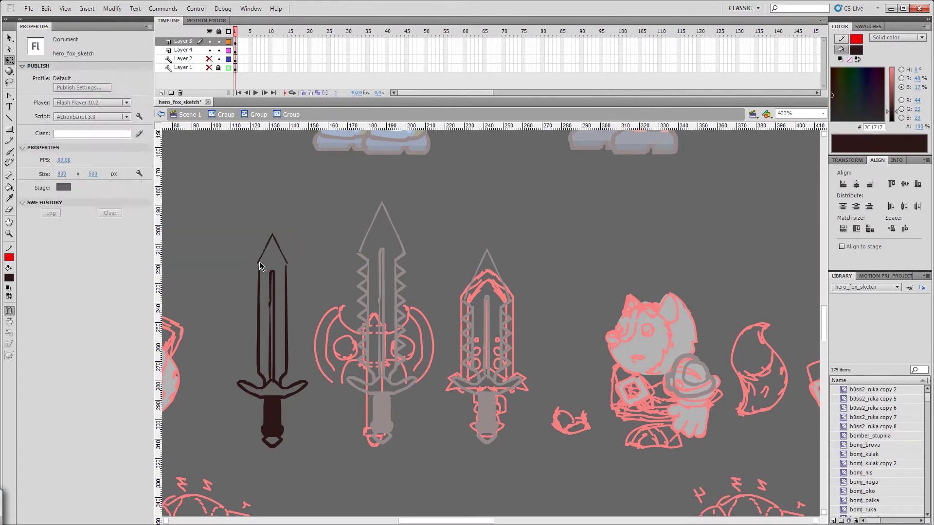
{"action": "key", "text": "q"}
{"action": "left_click_drag", "start_coordinate": [219, 357], "coordinate": [306, 389]}
{"action": "left_click", "coordinate": [293, 238]}
{"action": "key", "text": "b"}
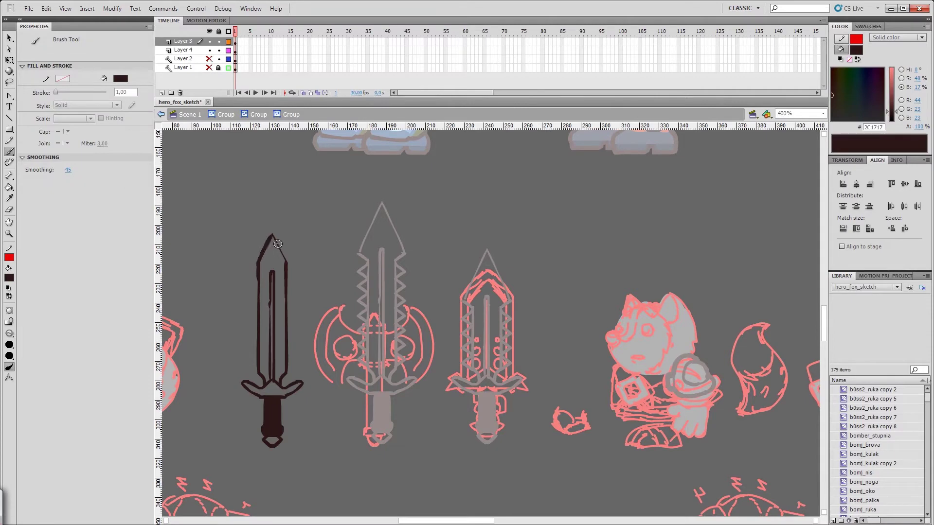
{"action": "key", "text": "v"}
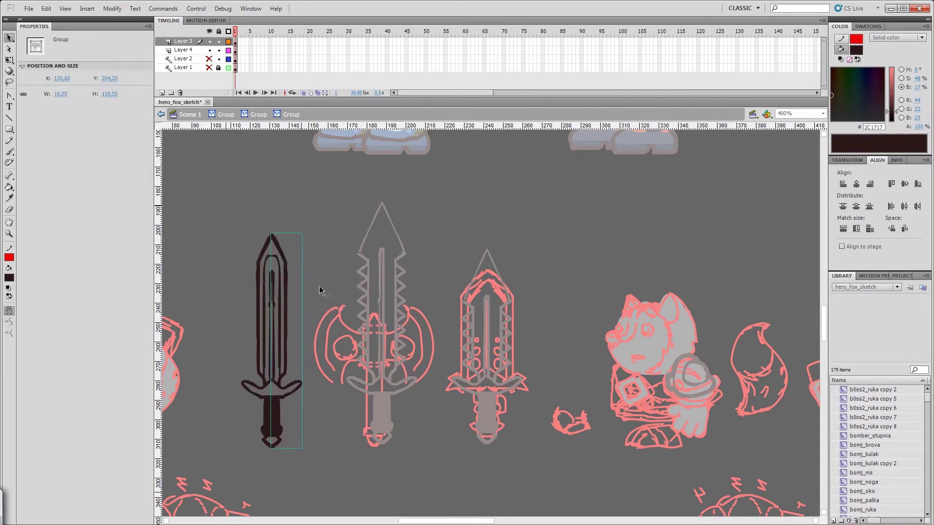
{"action": "left_click_drag", "start_coordinate": [272, 228], "coordinate": [229, 485]}
{"action": "left_click", "coordinate": [229, 485]}
{"action": "double_click", "coordinate": [286, 427]}
Add horizontal guides at the tip, guard and pommel heights and compress the plain sword to fit between them.
{"action": "left_click_drag", "start_coordinate": [417, 127], "coordinate": [419, 445]}
{"action": "key", "text": "q"}
{"action": "left_click_drag", "start_coordinate": [271, 233], "coordinate": [272, 271]}
{"action": "left_click_drag", "start_coordinate": [272, 448], "coordinate": [272, 440]}
{"action": "left_click_drag", "start_coordinate": [370, 127], "coordinate": [369, 388]}
{"action": "left_click", "coordinate": [517, 361]}
Undo the compression of the whole plain sword and the related position changes.
{"action": "key", "text": "ctrl+z"}
{"action": "key", "text": "ctrl+z"}
{"action": "key", "text": "ctrl+z"}
{"action": "key", "text": "ctrl+z"}
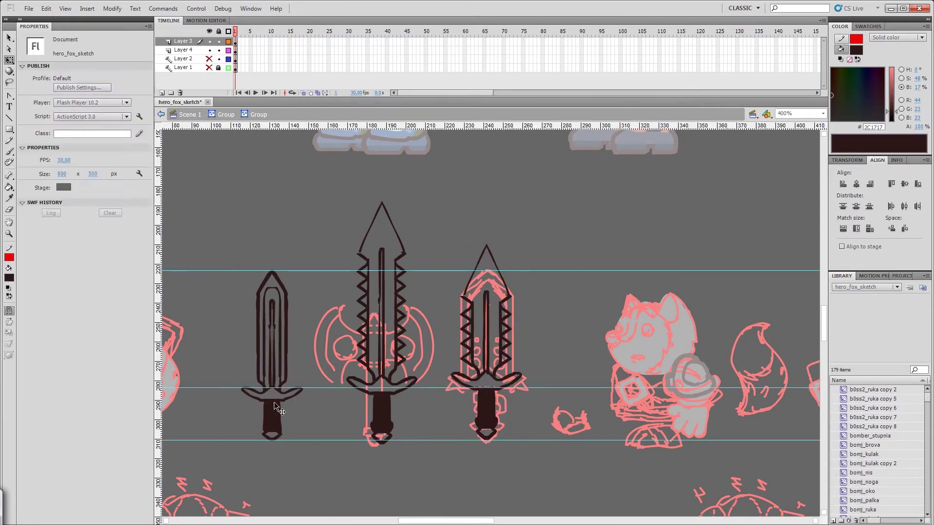
{"action": "key", "text": "ctrl+t"}
{"action": "left_click", "coordinate": [287, 242]}
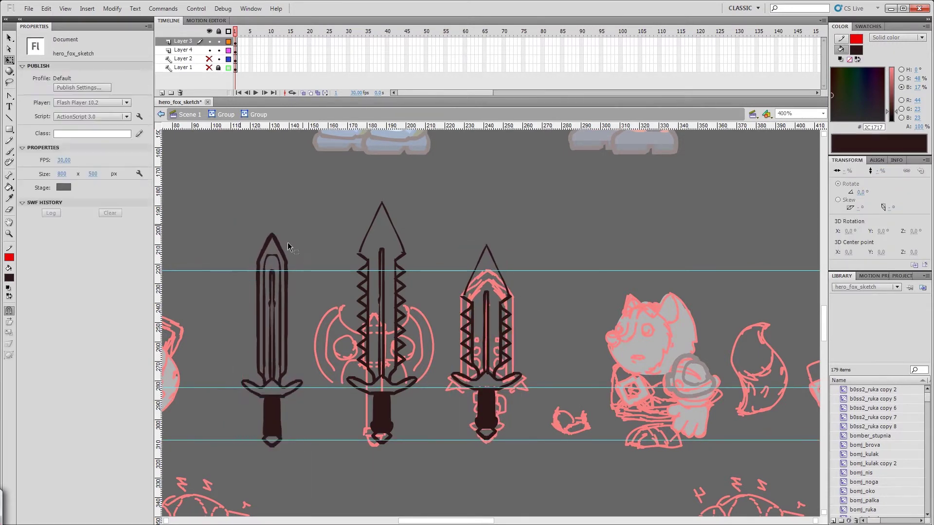
{"action": "left_click", "coordinate": [273, 253]}
{"action": "left_click", "coordinate": [428, 370]}
{"action": "key", "text": "ctrl+z"}
{"action": "key", "text": "ctrl+z"}
{"action": "key", "text": "ctrl+z"}
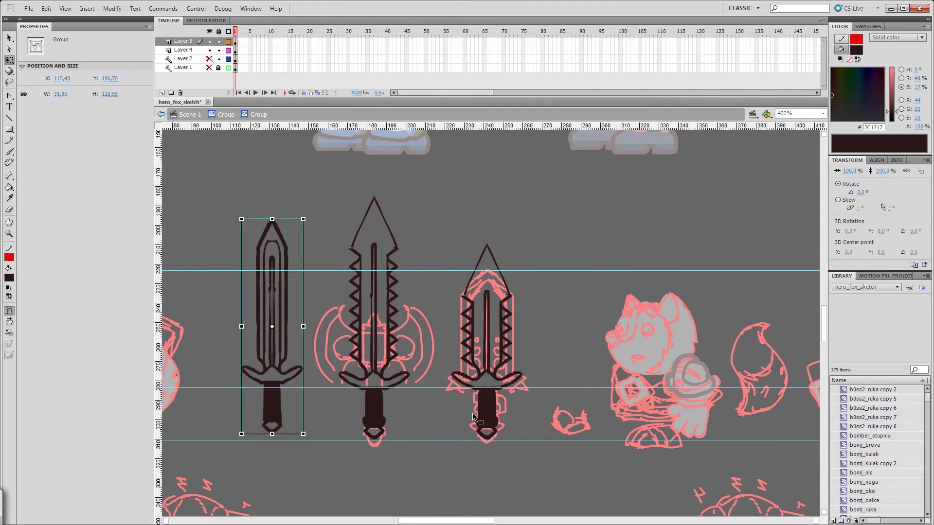
Shorten only the plain sword's blade so that its tip reaches about the upper guide.
{"action": "key", "text": "ctrl+k"}
{"action": "left_click", "coordinate": [272, 233]}
{"action": "double_click", "coordinate": [272, 234]}
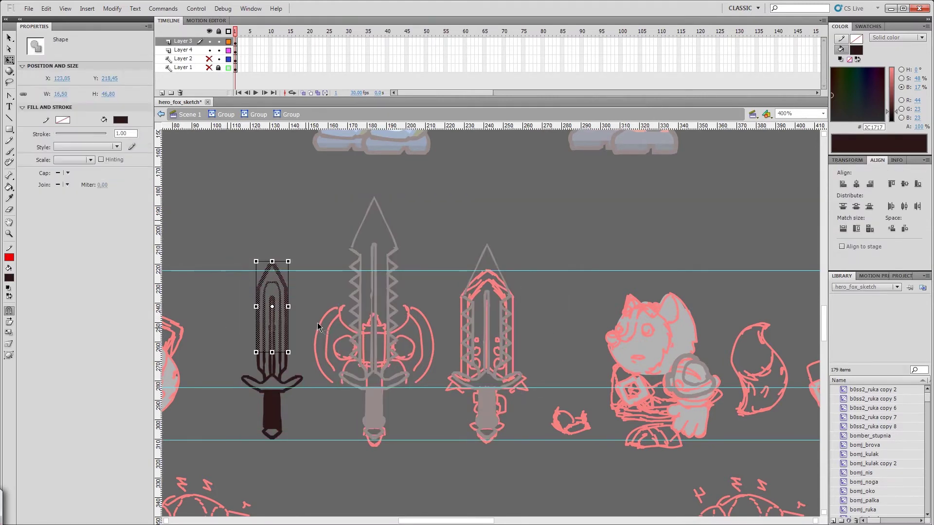
{"action": "left_click", "coordinate": [302, 293]}
{"action": "double_click", "coordinate": [487, 302]}
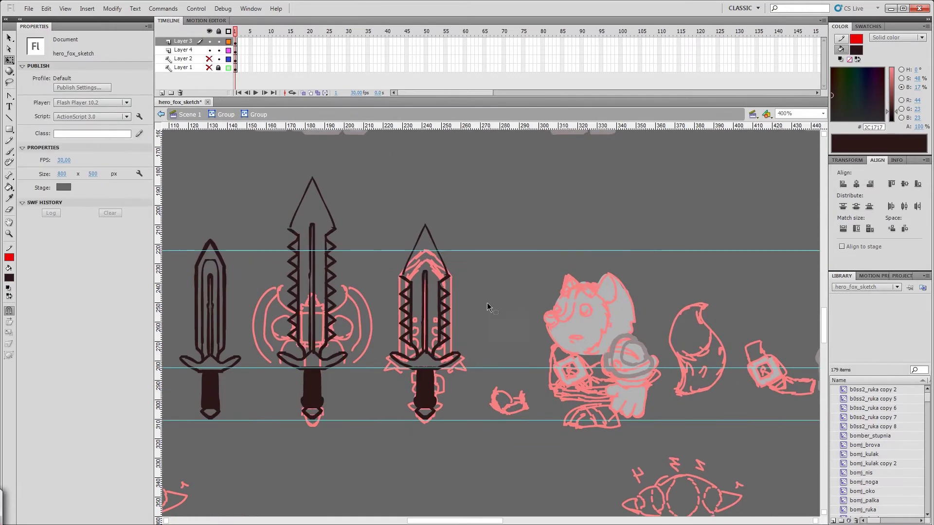
Narrow the short toothed sword's crossguard, then ink half an inner arch beneath its tip and mirror it horizontally.
{"action": "double_click", "coordinate": [425, 280]}
{"action": "left_click", "coordinate": [379, 354]}
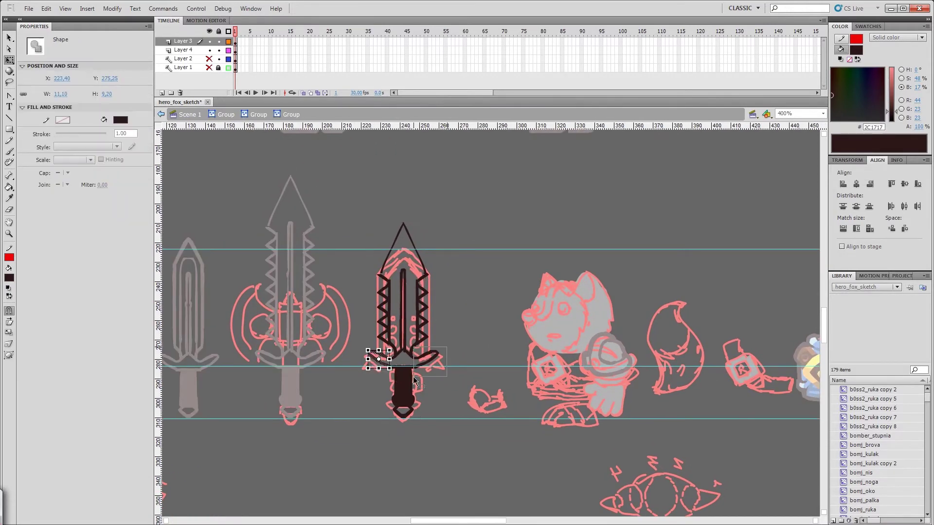
{"action": "key", "text": "b"}
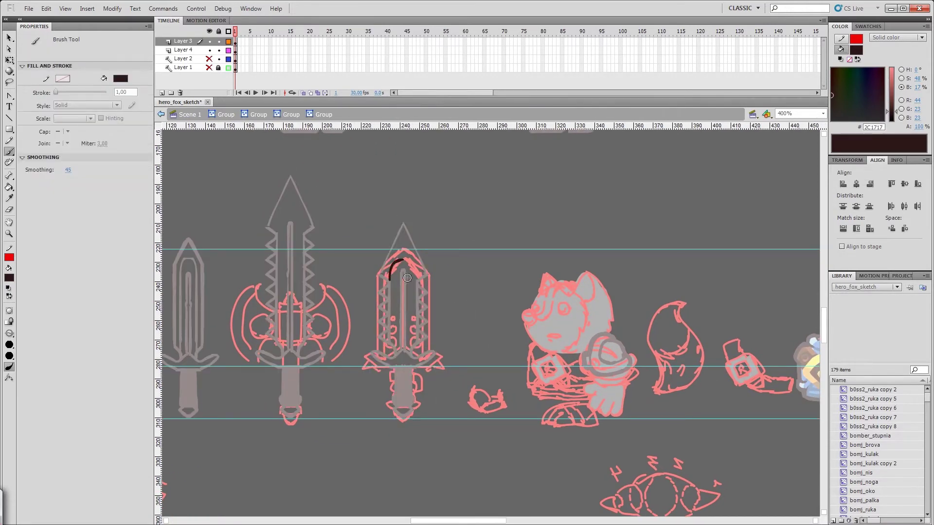
{"action": "key", "text": "v"}
{"action": "left_click", "coordinate": [111, 8]}
{"action": "left_click", "coordinate": [284, 237]}
{"action": "left_click", "coordinate": [396, 262]}
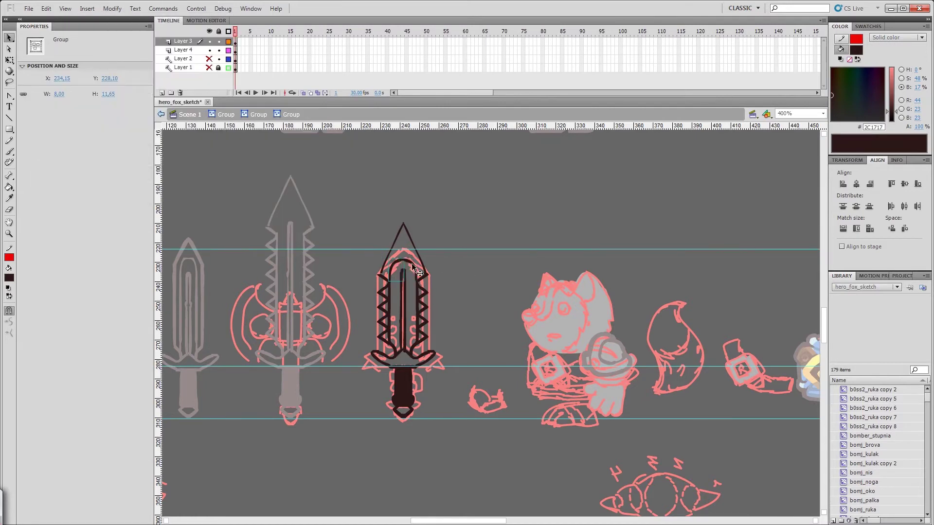
{"action": "double_click", "coordinate": [494, 271]}
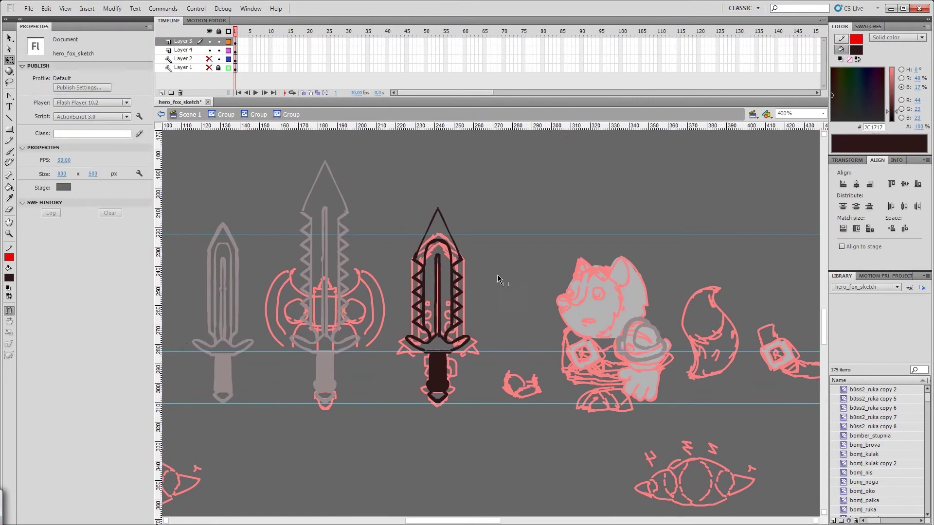
Leave the short toothed sword's group and save the fox sketch document.
{"action": "double_click", "coordinate": [412, 316]}
{"action": "key", "text": "q"}
{"action": "key", "text": "ctrl+minus"}
{"action": "double_click", "coordinate": [545, 285]}
{"action": "key", "text": "z"}
{"action": "left_click", "coordinate": [603, 296]}
{"action": "left_click_drag", "start_coordinate": [613, 343], "coordinate": [570, 325]}
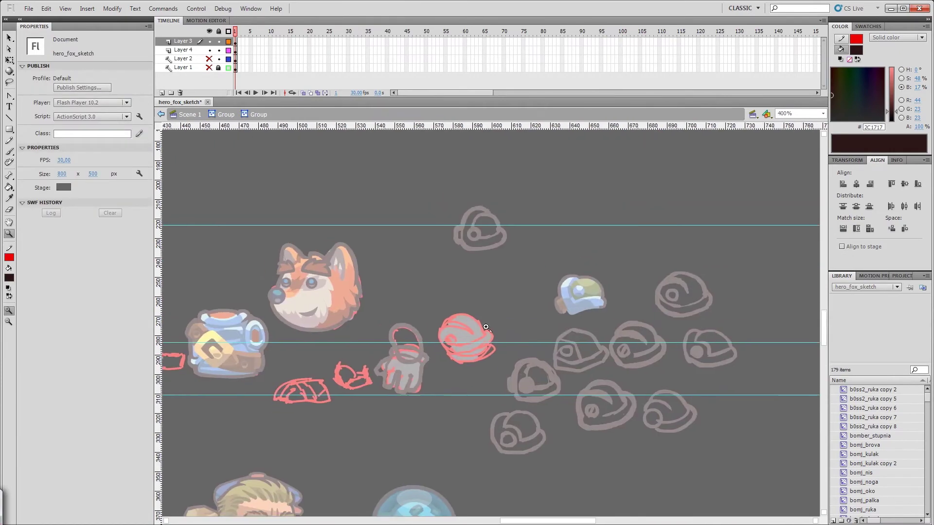
{"action": "key", "text": "ctrl+s"}
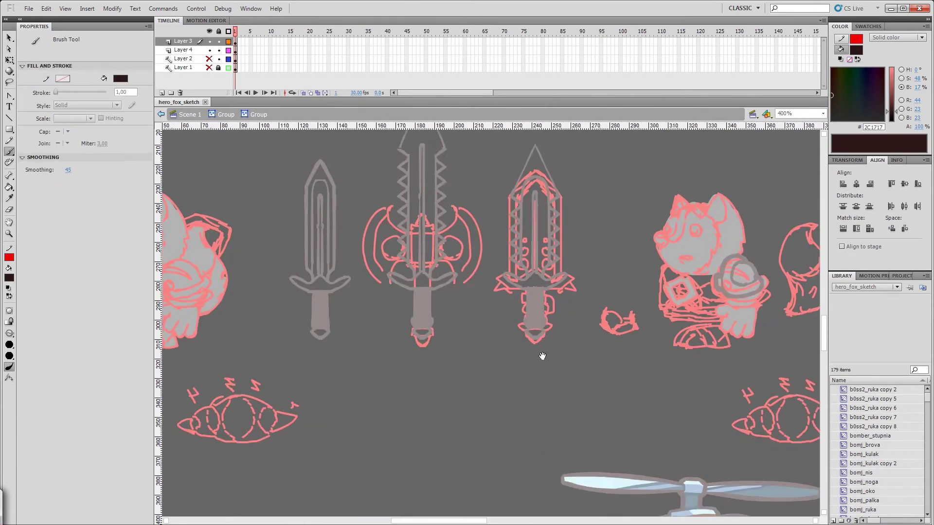
Ink a rounded shoulder pad with an inner dome line over the fox's shoulder and group its strokes.
{"action": "mouse_move", "coordinate": [542, 356]}
{"action": "left_mouse_down"}
{"action": "mouse_move", "coordinate": [442, 333]}
{"action": "mouse_move", "coordinate": [525, 427]}
{"action": "mouse_move", "coordinate": [408, 359]}
{"action": "mouse_move", "coordinate": [544, 359]}
{"action": "mouse_move", "coordinate": [212, 360]}
{"action": "mouse_move", "coordinate": [133, 286]}
{"action": "mouse_move", "coordinate": [272, 294]}
{"action": "left_mouse_up"}
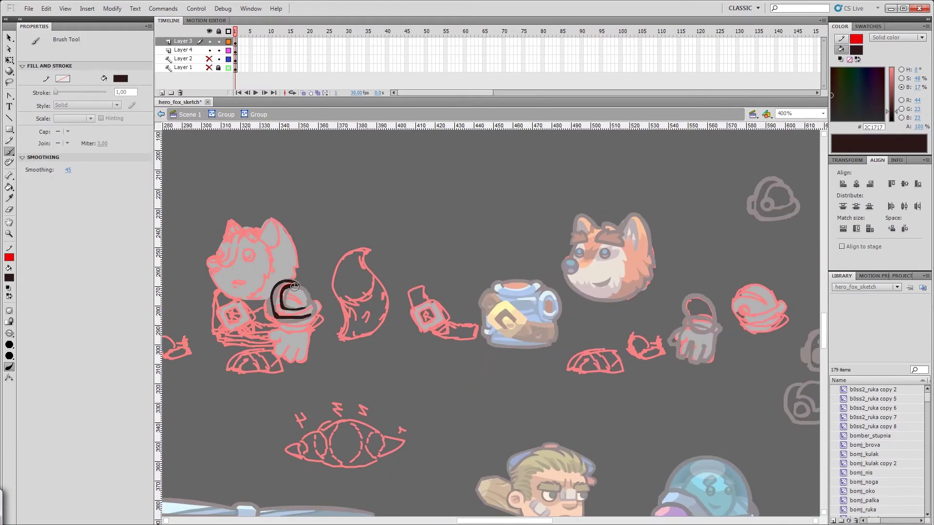
{"action": "left_click_drag", "start_coordinate": [304, 322], "coordinate": [300, 322]}
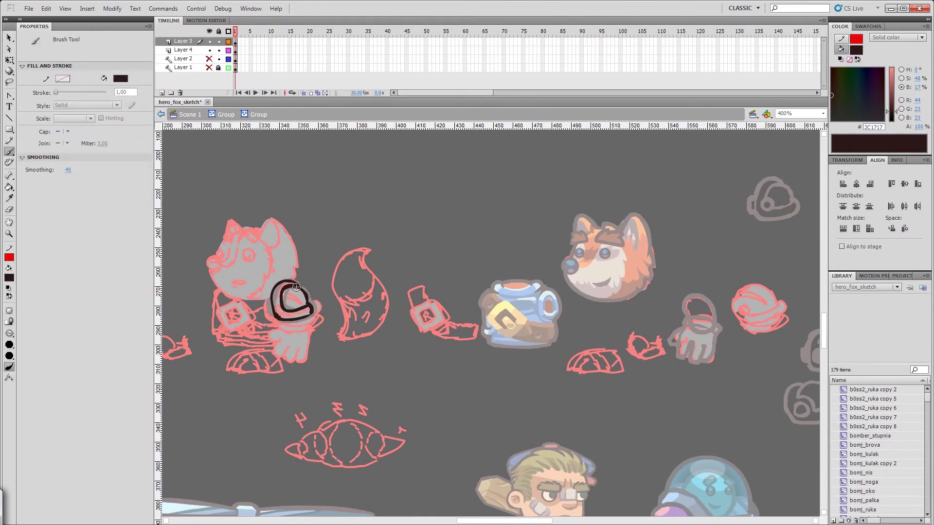
{"action": "key", "text": "v"}
{"action": "right_click", "coordinate": [290, 311]}
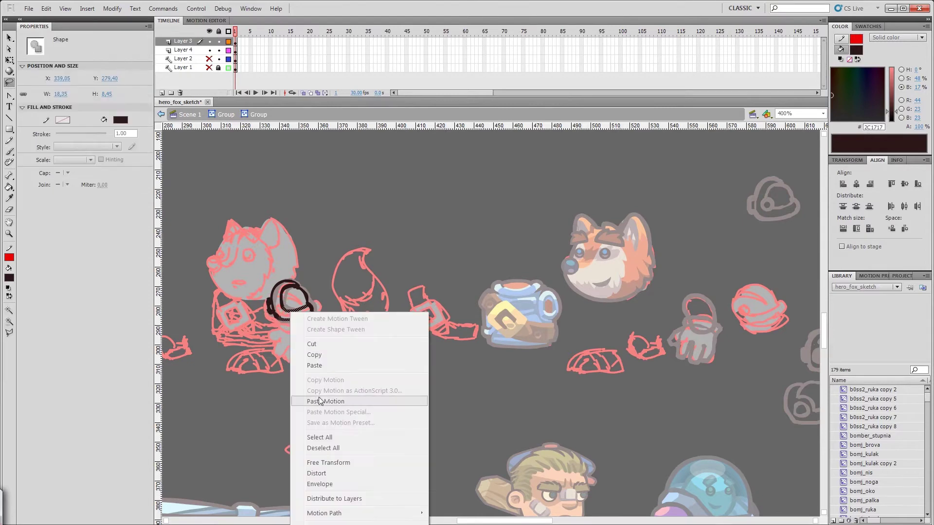
{"action": "left_click", "coordinate": [316, 397]}
{"action": "key", "text": "ctrl+g"}
Place the new shoulder pad group above the glove beside the coloured fox head and save the document.
{"action": "double_click", "coordinate": [352, 305]}
{"action": "left_click_drag", "start_coordinate": [564, 374], "coordinate": [489, 360]}
{"action": "left_click_drag", "start_coordinate": [613, 292], "coordinate": [614, 256]}
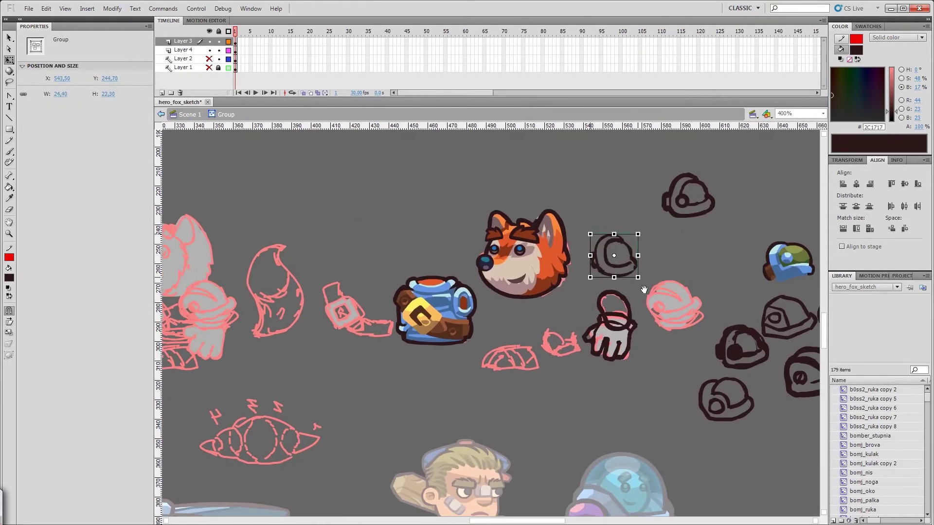
{"action": "key", "text": "ctrl+s"}
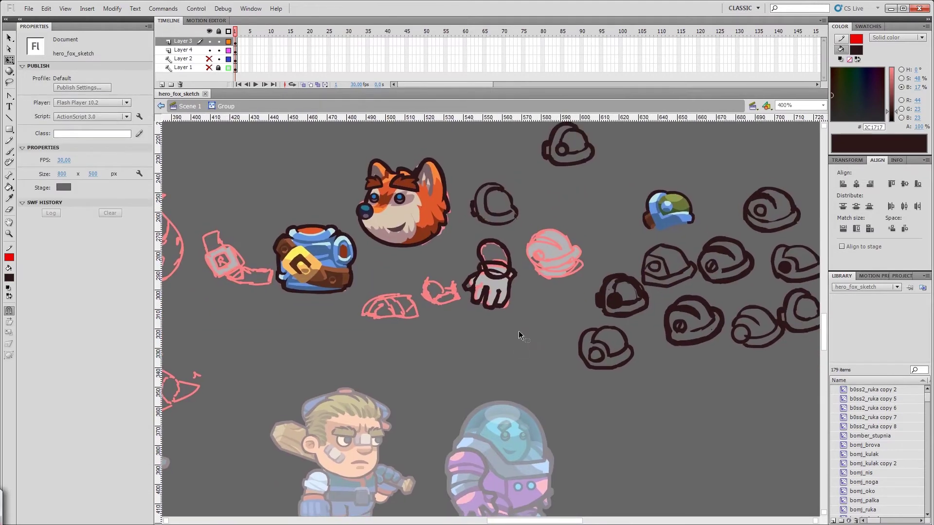
Ink a thick outer dome, lower rim and inner circle over the new shoulder pad and save the document.
{"action": "double_click", "coordinate": [504, 207]}
{"action": "key", "text": "b"}
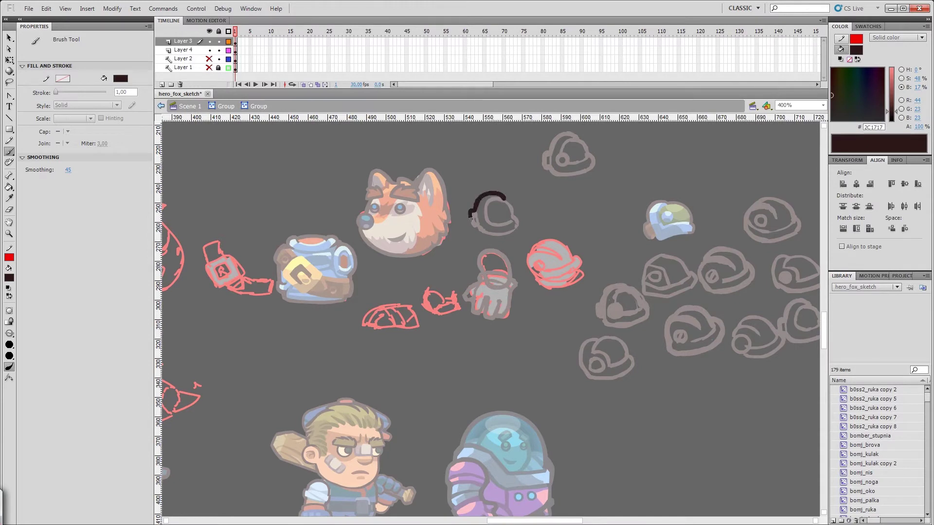
{"action": "key", "text": "ctrl+s"}
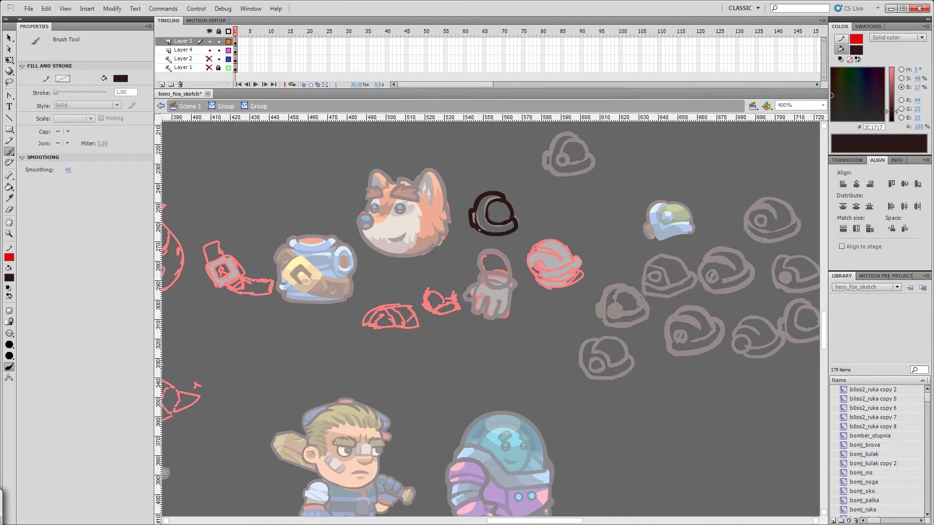
{"action": "key", "text": "ctrl+s"}
{"action": "key", "text": "e"}
{"action": "key", "text": "v"}
{"action": "double_click", "coordinate": [529, 214]}
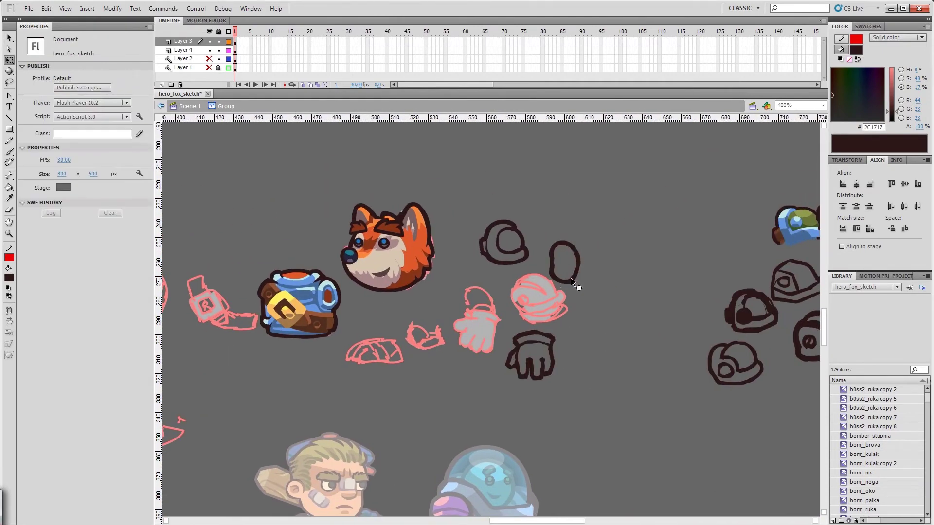
Save the document and fill the forearm oval beside the shoulder pad with orange sampled from the fox's head.
{"action": "left_click", "coordinate": [65, 8]}
{"action": "mouse_move", "coordinate": [100, 73]}
{"action": "left_click", "coordinate": [216, 112]}
{"action": "left_click_drag", "start_coordinate": [611, 239], "coordinate": [470, 317]}
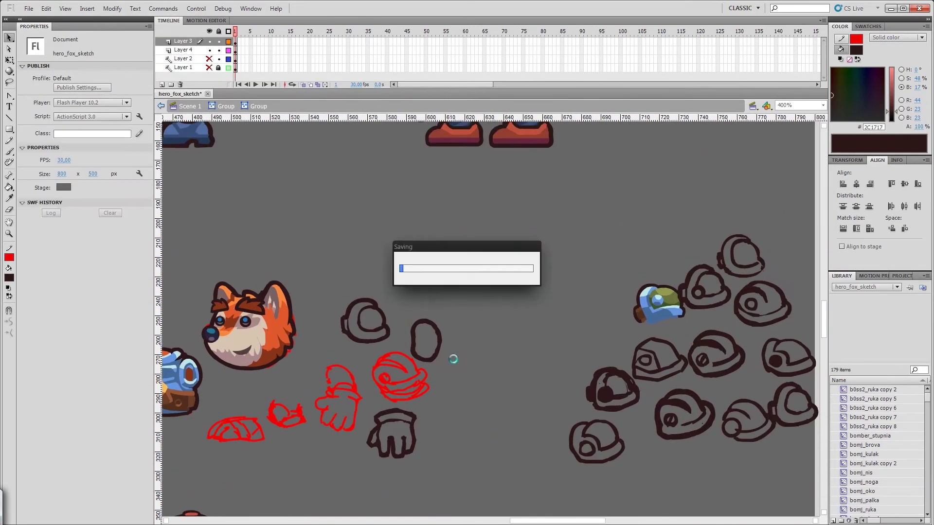
{"action": "key", "text": "i"}
{"action": "left_click", "coordinate": [265, 353]}
{"action": "key", "text": "v"}
{"action": "left_click", "coordinate": [424, 346]}
Paint a zigzag of dark reddish-brown fur shading over the forearm oval's lower half and clean up its edges.
{"action": "key", "text": "b"}
{"action": "left_click", "coordinate": [9, 333]}
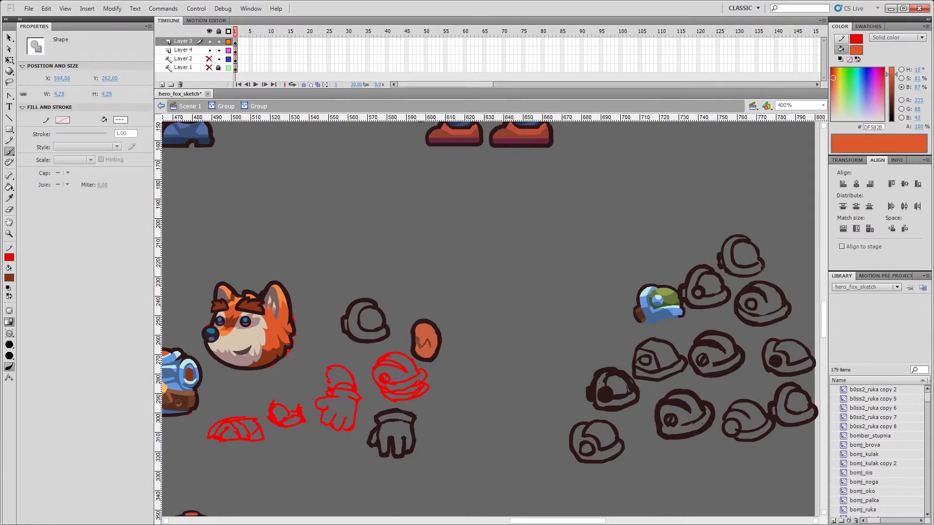
{"action": "left_click_drag", "start_coordinate": [422, 343], "coordinate": [428, 355]}
{"action": "key", "text": "l"}
{"action": "key", "text": "v"}
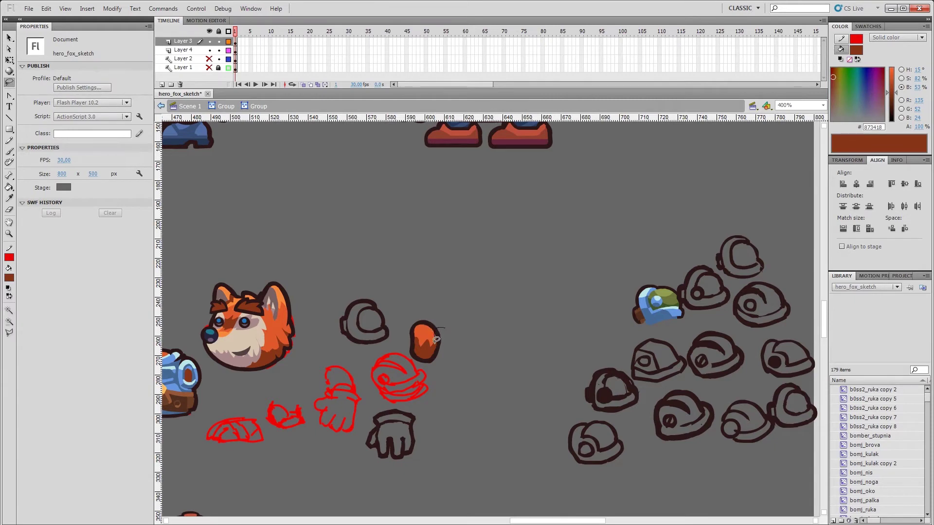
{"action": "left_click", "coordinate": [412, 338]}
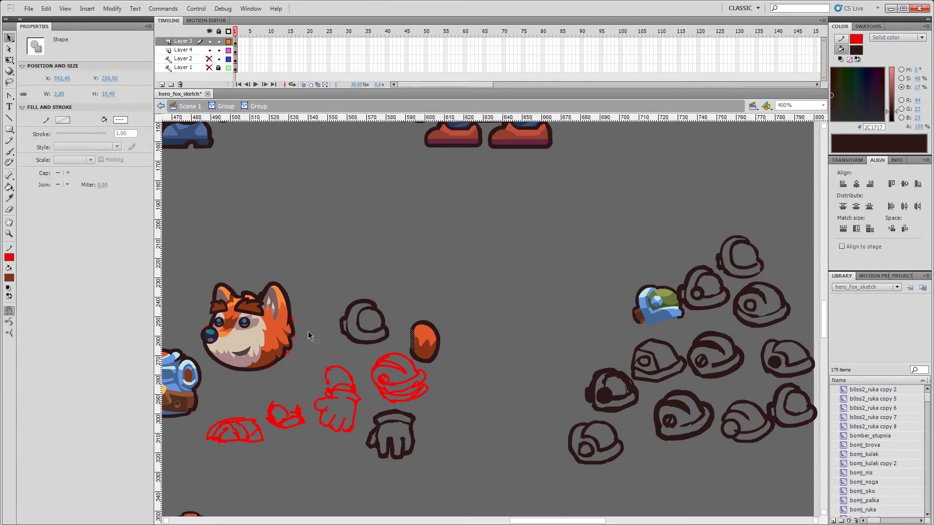
{"action": "key", "text": "Delete"}
{"action": "left_click_drag", "start_coordinate": [418, 327], "coordinate": [432, 349]}
{"action": "left_click", "coordinate": [439, 348]}
{"action": "key", "text": "v"}
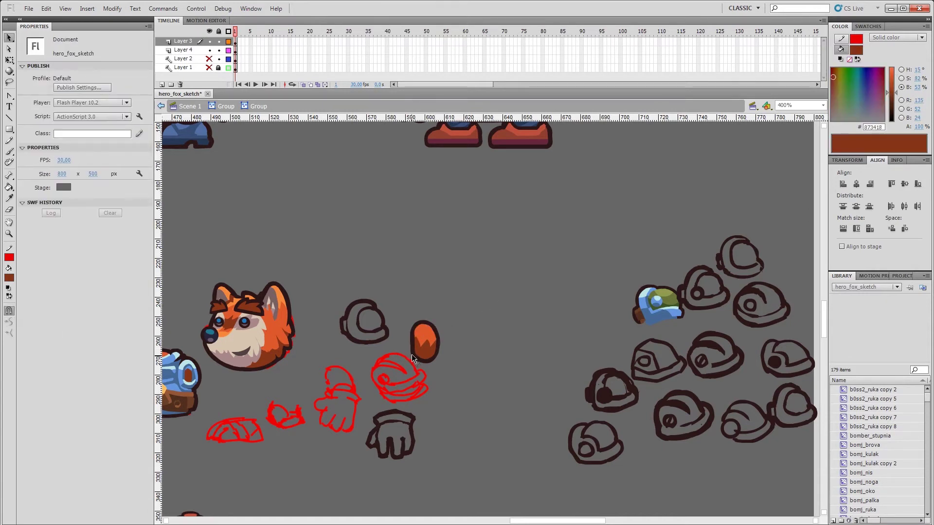
{"action": "left_click", "coordinate": [424, 335]}
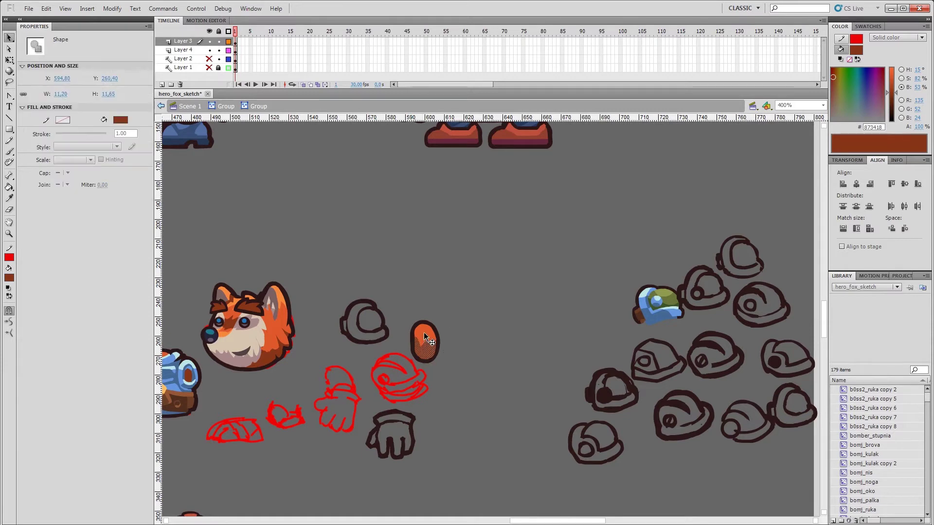
Save the document and leave the forearm oval's group.
{"action": "key", "text": "ctrl+="}
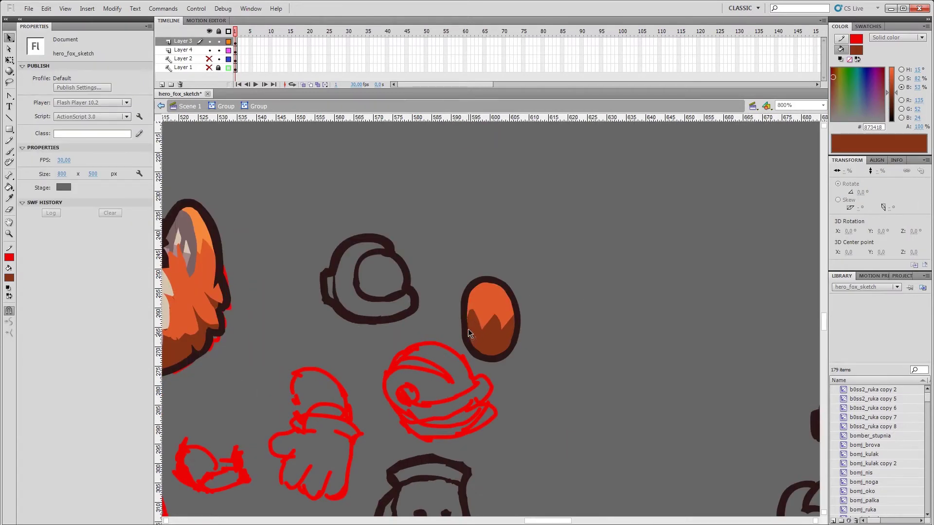
{"action": "key", "text": "ctrl+s"}
{"action": "left_click_drag", "start_coordinate": [579, 282], "coordinate": [652, 267]}
{"action": "right_click", "coordinate": [270, 221]}
{"action": "key", "text": "Escape"}
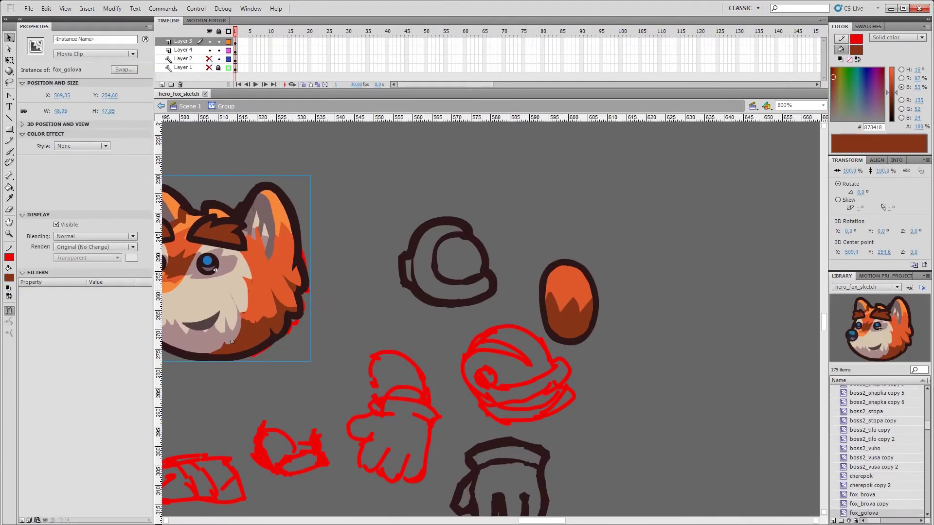
Fill the inked glove with brown and its cuff with a lighter brown.
{"action": "double_click", "coordinate": [483, 371]}
{"action": "scroll", "coordinate": [483, 371], "scroll_direction": "down", "scroll_amount": 3}
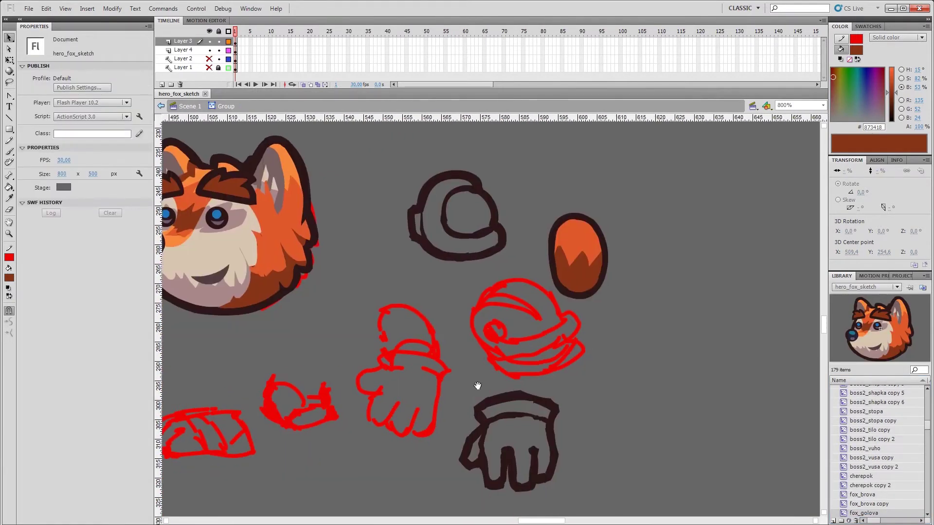
{"action": "scroll", "coordinate": [527, 323], "scroll_direction": "left", "scroll_amount": 4}
{"action": "key", "text": "k"}
{"action": "key", "text": "b"}
{"action": "scroll", "coordinate": [438, 340], "scroll_direction": "down", "scroll_amount": 1}
{"action": "scroll", "coordinate": [437, 341], "scroll_direction": "right", "scroll_amount": 3}
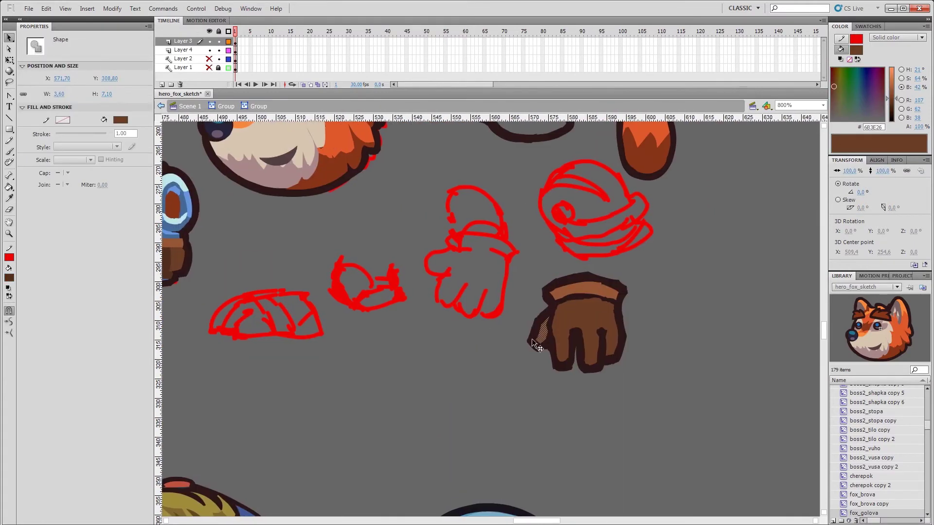
{"action": "left_click", "coordinate": [537, 340]}
Paint darker brown shading on the glove's fingers and thumb and shade the lower part of its cuff.
{"action": "key", "text": "v"}
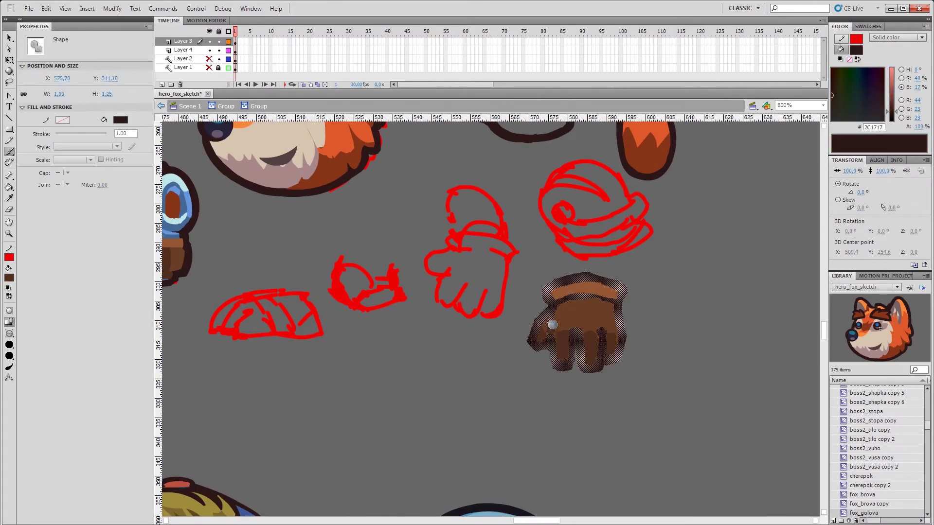
{"action": "left_click", "coordinate": [561, 304]}
{"action": "scroll", "coordinate": [561, 303], "scroll_direction": "right", "scroll_amount": 3}
{"action": "scroll", "coordinate": [561, 303], "scroll_direction": "up", "scroll_amount": 1}
{"action": "left_click", "coordinate": [590, 273]}
{"action": "left_click_drag", "start_coordinate": [540, 314], "coordinate": [543, 319]}
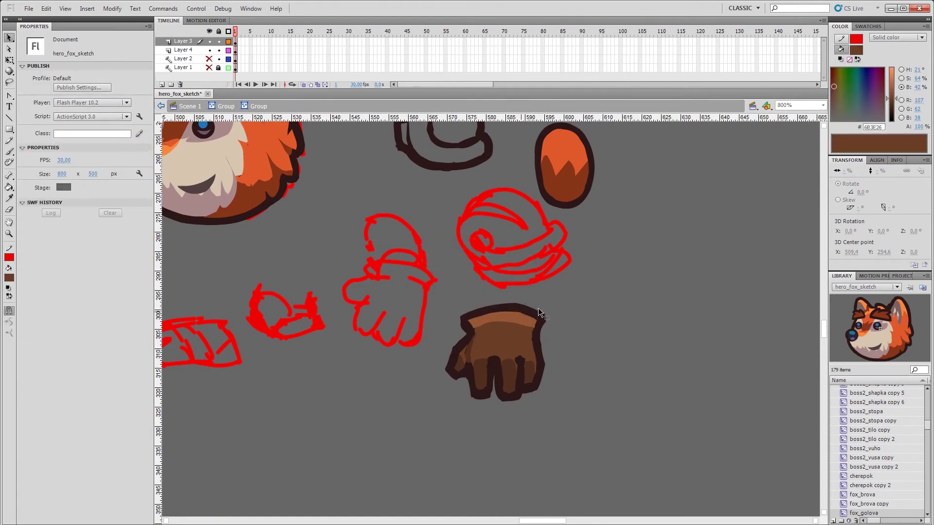
{"action": "left_click", "coordinate": [471, 329]}
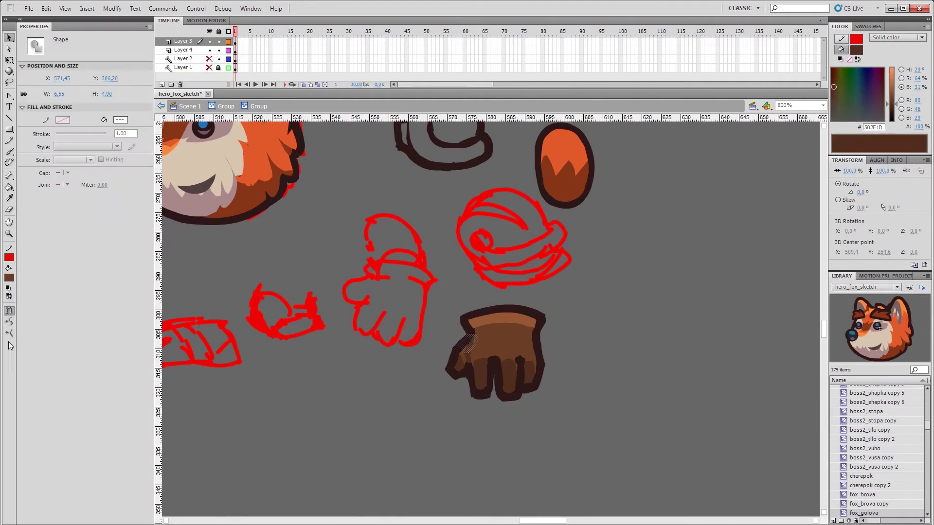
{"action": "left_click", "coordinate": [541, 339]}
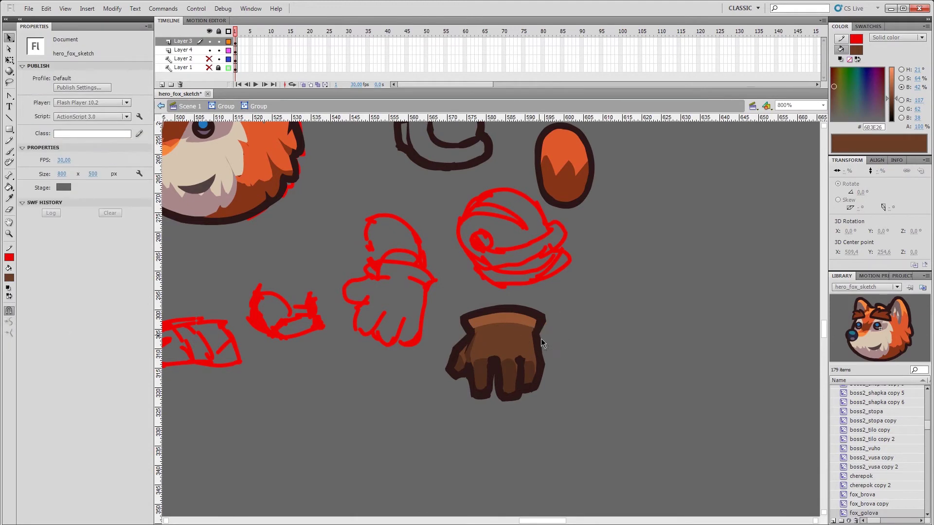
Clean up the dark brown shading shapes on the glove's fingers.
{"action": "key", "text": "v"}
{"action": "key", "text": "v"}
{"action": "left_click", "coordinate": [479, 389]}
{"action": "left_click", "coordinate": [480, 402]}
{"action": "key", "text": "v"}
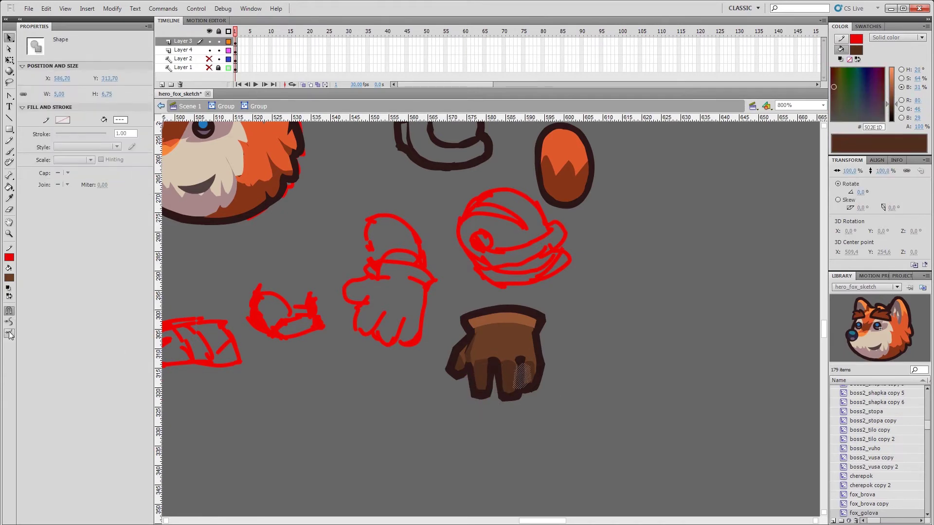
Fill the shoulder pad's body with blue and its side strap with brown.
{"action": "key", "text": "k"}
{"action": "mouse_move", "coordinate": [531, 393]}
{"action": "left_mouse_down"}
{"action": "mouse_move", "coordinate": [593, 396]}
{"action": "mouse_move", "coordinate": [568, 191]}
{"action": "left_mouse_up"}
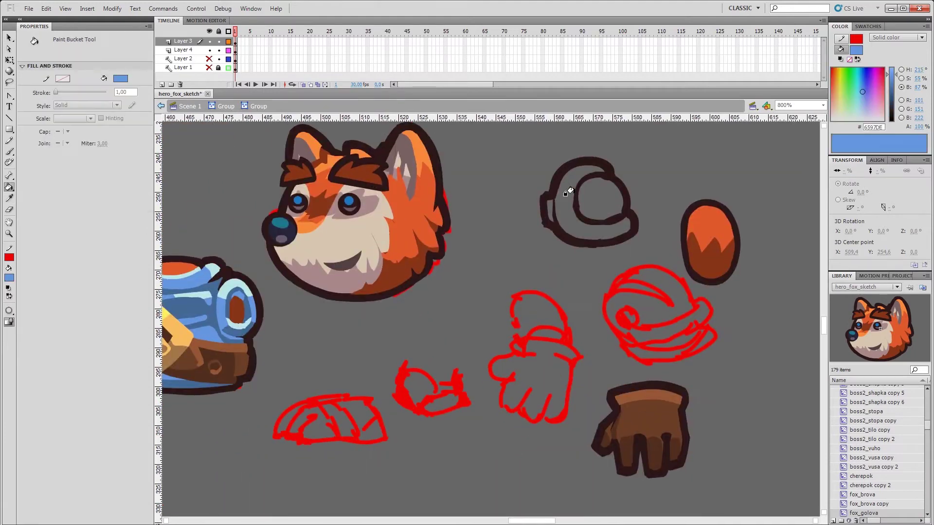
{"action": "left_click", "coordinate": [566, 193]}
{"action": "left_click", "coordinate": [558, 199]}
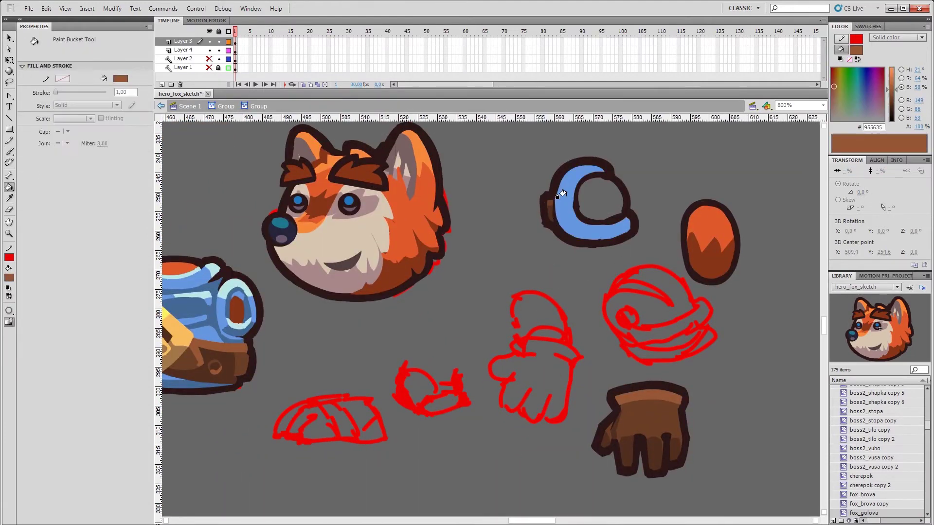
{"action": "key", "text": "i"}
{"action": "left_click", "coordinate": [549, 217]}
{"action": "key", "text": "v"}
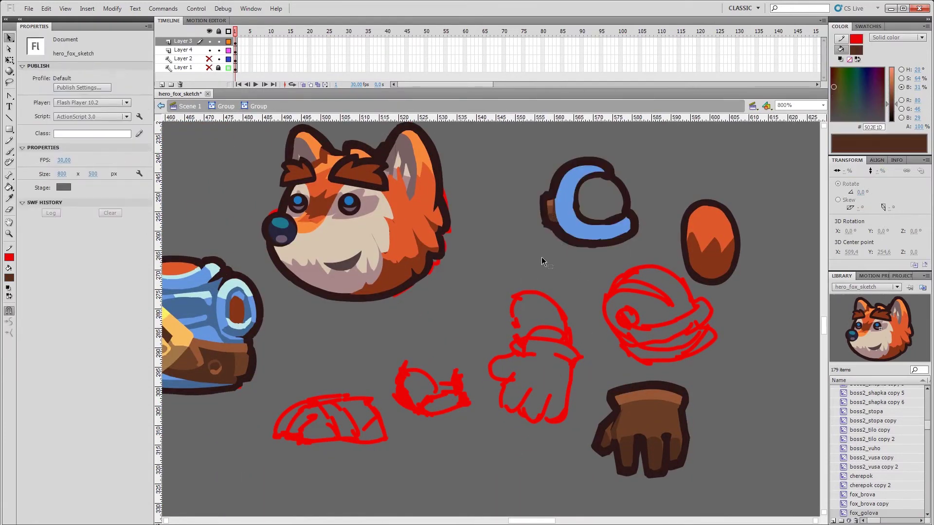
Shade the shoulder pad's body with a pale blue upper highlight and a darker blue lower area, and save the document.
{"action": "scroll", "coordinate": [544, 196], "scroll_direction": "up", "scroll_amount": 2}
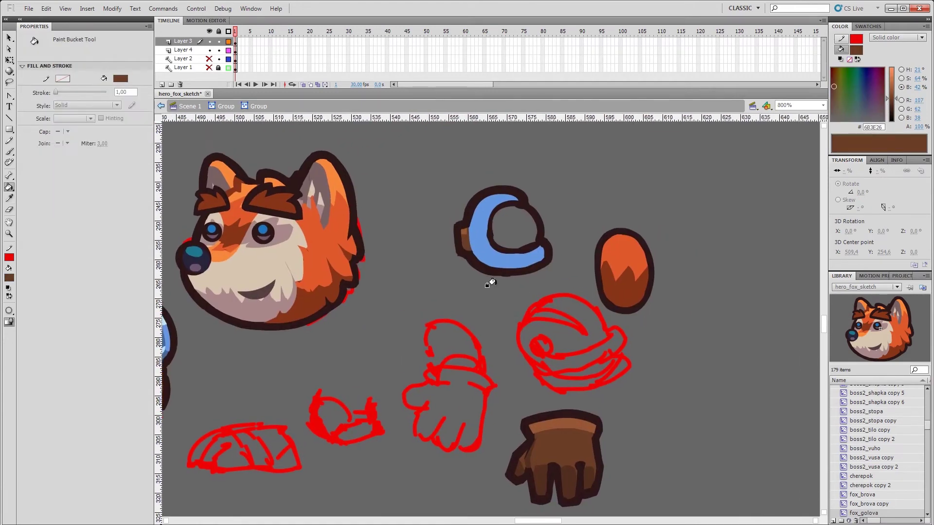
{"action": "left_click", "coordinate": [607, 208]}
{"action": "key", "text": "b"}
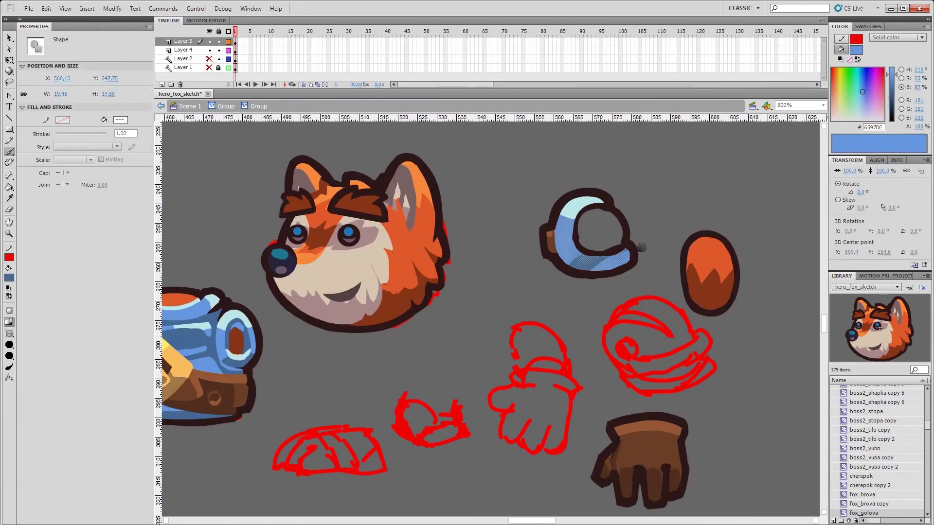
{"action": "left_click", "coordinate": [575, 236], "text": "ctrl"}
{"action": "key", "text": "i"}
{"action": "left_click", "coordinate": [588, 202]}
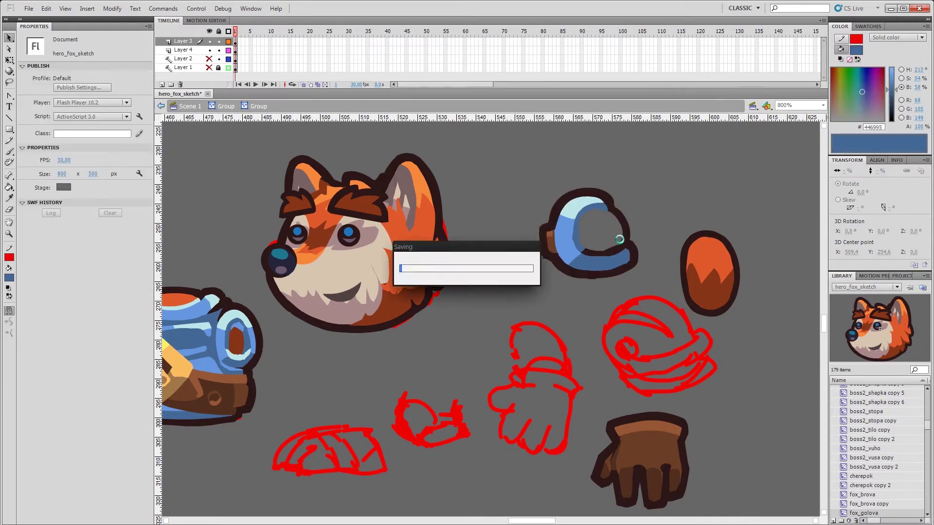
Add a dark blue ring and a pale blue lower rim around the shoulder pad's round opening.
{"action": "scroll", "coordinate": [572, 177], "scroll_direction": "right", "scroll_amount": 1}
{"action": "key", "text": "v"}
{"action": "scroll", "coordinate": [584, 239], "scroll_direction": "up", "scroll_amount": 1}
{"action": "scroll", "coordinate": [570, 258], "scroll_direction": "right", "scroll_amount": 1}
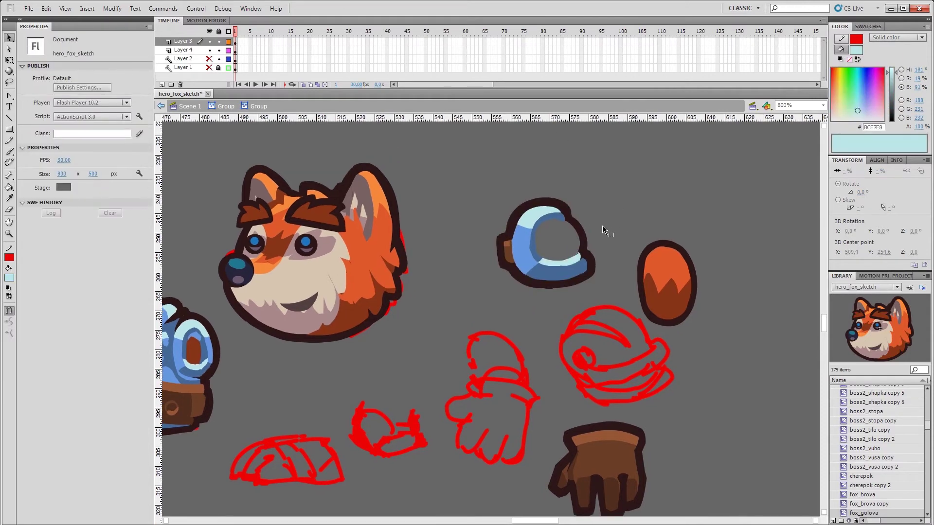
Colour the shoulder pad's inner circle orange with a bright yellow highlight and a brown spot.
{"action": "scroll", "coordinate": [558, 204], "scroll_direction": "left", "scroll_amount": 3}
{"action": "key", "text": "b"}
{"action": "mouse_move", "coordinate": [656, 189]}
{"action": "left_mouse_down"}
{"action": "mouse_move", "coordinate": [680, 209]}
{"action": "mouse_move", "coordinate": [678, 192]}
{"action": "left_mouse_up"}
{"action": "left_click", "coordinate": [856, 49]}
{"action": "left_click", "coordinate": [864, 88]}
{"action": "scroll", "coordinate": [584, 292], "scroll_direction": "right", "scroll_amount": 3}
{"action": "key", "text": "v"}
{"action": "scroll", "coordinate": [635, 310], "scroll_direction": "right", "scroll_amount": 2}
{"action": "scroll", "coordinate": [535, 272], "scroll_direction": "up", "scroll_amount": 1}
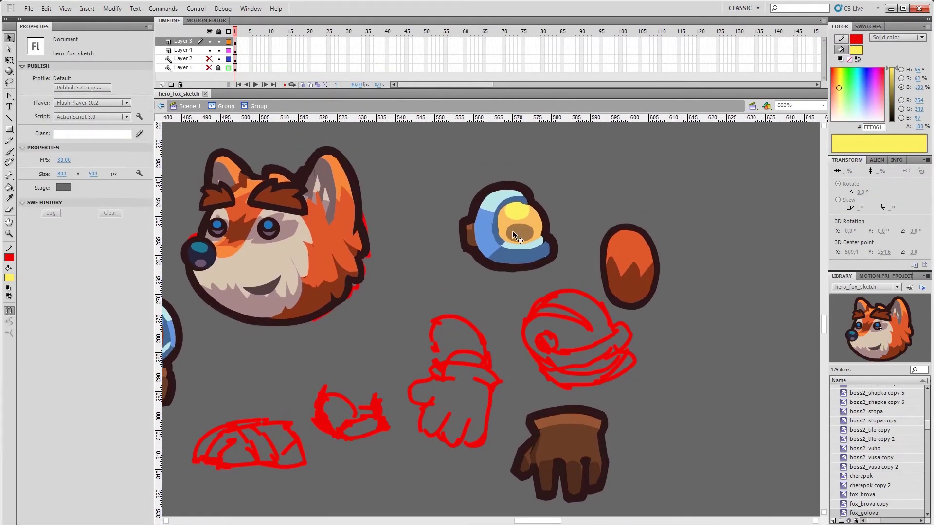
Refine the shoulder pad's dark outline and save the document.
{"action": "key", "text": "l"}
{"action": "key", "text": "v"}
{"action": "left_click", "coordinate": [487, 204]}
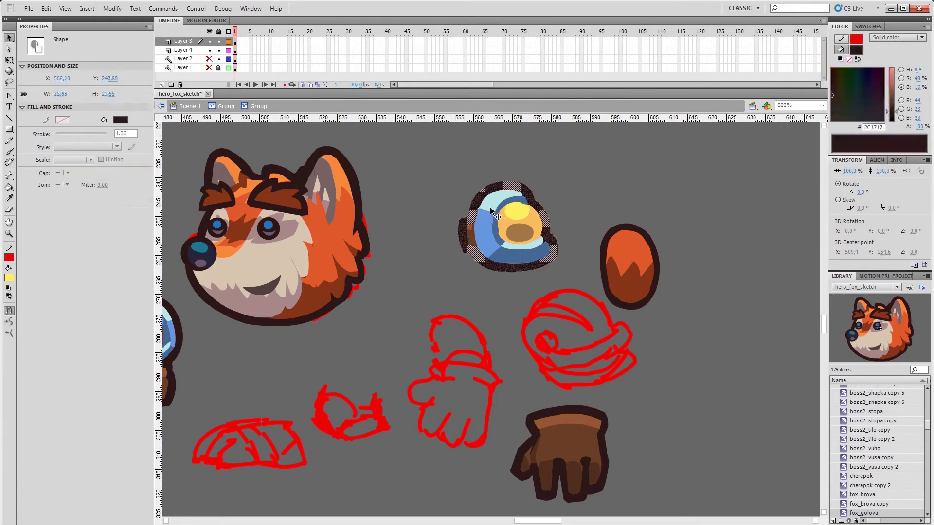
{"action": "mouse_move", "coordinate": [493, 193]}
{"action": "left_mouse_down"}
{"action": "mouse_move", "coordinate": [492, 181]}
{"action": "mouse_move", "coordinate": [512, 190]}
{"action": "left_mouse_up"}
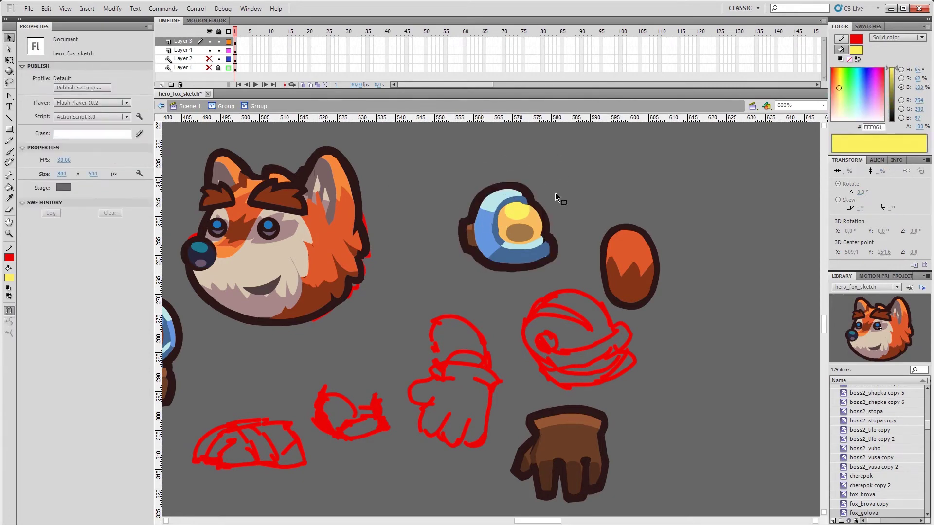
{"action": "left_click", "coordinate": [526, 208]}
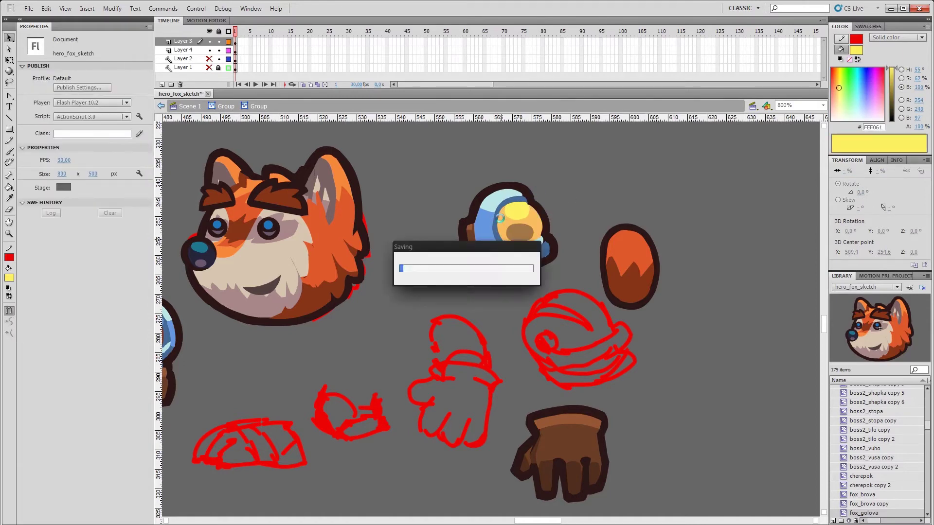
Reshape the shoulder pad's yellow circle and surrounding ring, leave the pad's group and save the document.
{"action": "left_click", "coordinate": [517, 199]}
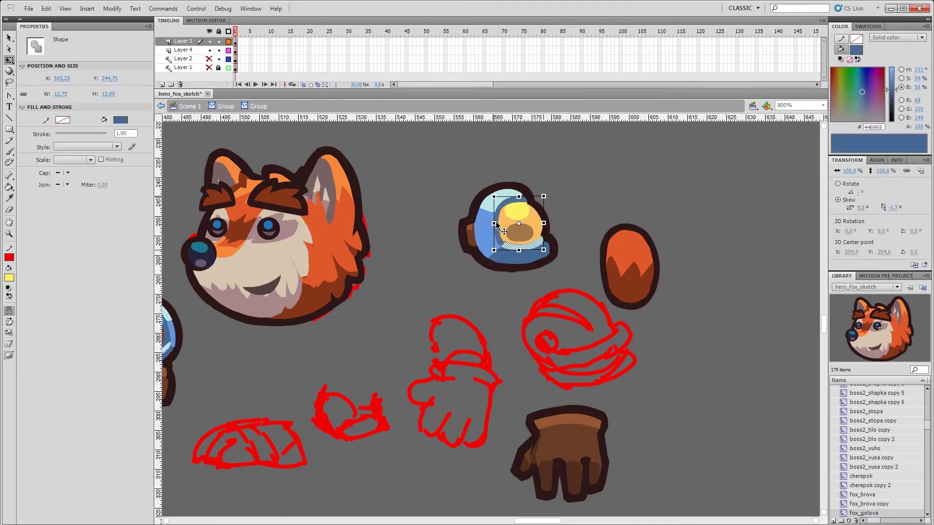
{"action": "key", "text": "l"}
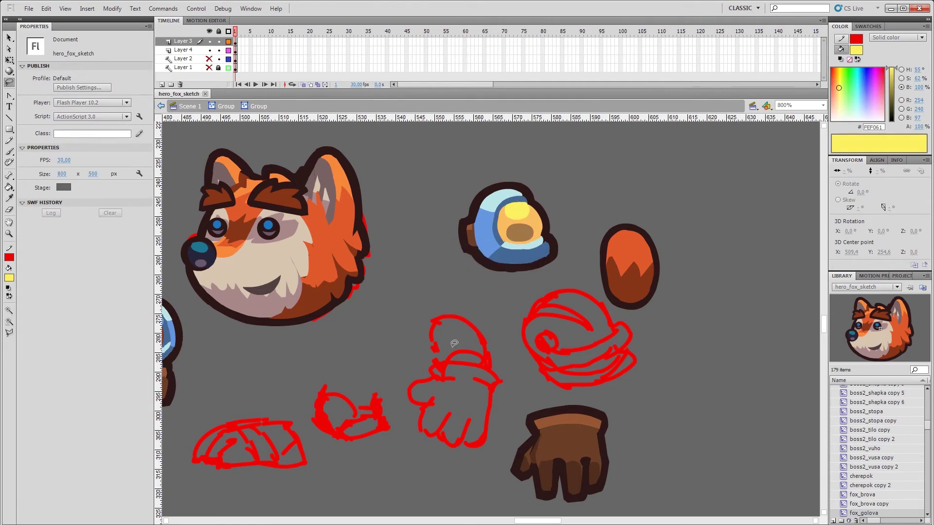
{"action": "mouse_move", "coordinate": [503, 218]}
{"action": "left_mouse_down"}
{"action": "mouse_move", "coordinate": [614, 171]}
{"action": "mouse_move", "coordinate": [421, 244]}
{"action": "mouse_move", "coordinate": [489, 267]}
{"action": "left_mouse_up"}
{"action": "key", "text": "v"}
{"action": "double_click", "coordinate": [574, 232]}
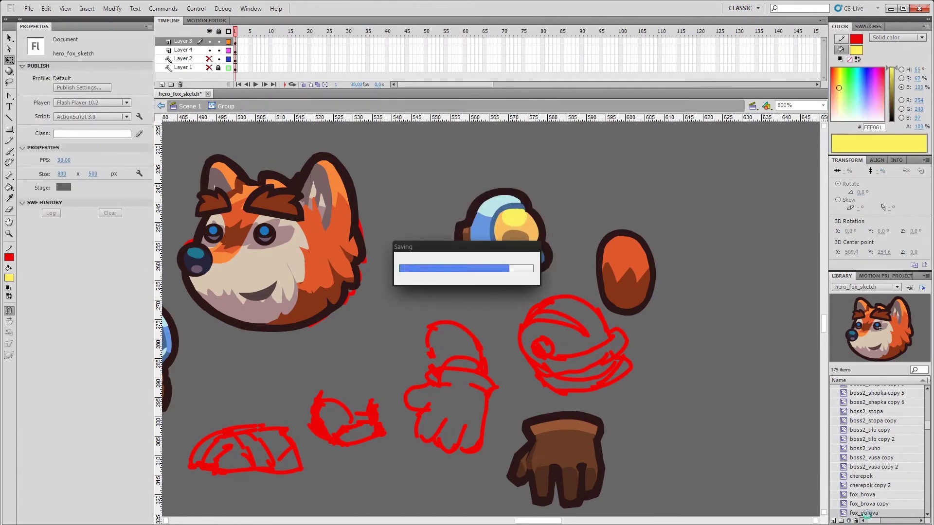
Convert the orange forearm oval to a movie clip symbol named fox_peredplichia.
{"action": "key", "text": "F8"}
{"action": "type", "text": "fox_зукувздшсршф"}
{"action": "key", "text": "BackSpace"}
{"action": "key", "text": "BackSpace"}
{"action": "key", "text": "BackSpace"}
{"action": "key", "text": "BackSpace"}
{"action": "key", "text": "BackSpace"}
{"action": "key", "text": "BackSpace"}
{"action": "key", "text": "BackSpace"}
{"action": "key", "text": "BackSpace"}
{"action": "key", "text": "BackSpace"}
{"action": "key", "text": "BackSpace"}
{"action": "key", "text": "BackSpace"}
{"action": "key", "text": "BackSpace"}
{"action": "type", "text": "peredplichia"}
{"action": "key", "text": "Return"}
Convert the shoulder pad group to a movie clip symbol named fox_naplechnyk.
{"action": "left_click", "coordinate": [520, 257]}
{"action": "key", "text": "F8"}
{"action": "type", "text": "fox_naplechnyk"}
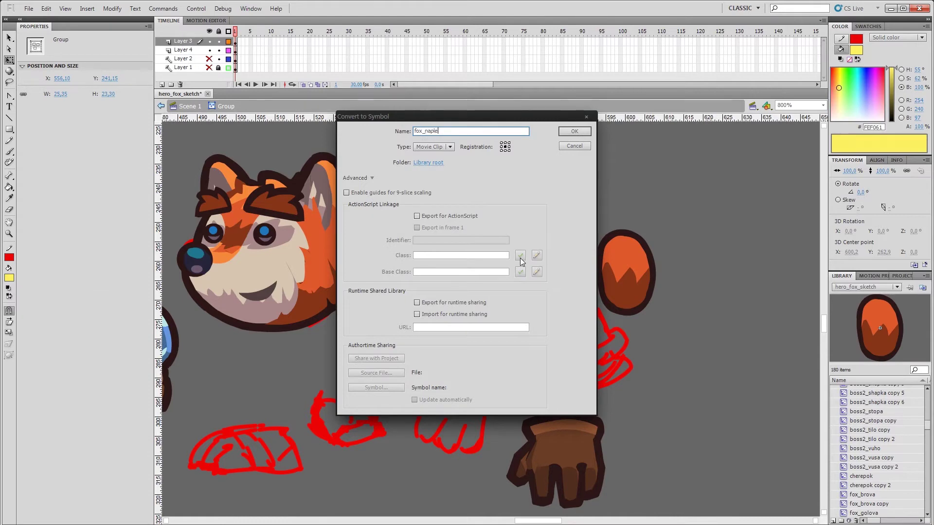
{"action": "key", "text": "Return"}
Convert the brown glove to a movie clip symbol named fox_kyst.
{"action": "left_click", "coordinate": [593, 473]}
{"action": "key", "text": "F8"}
{"action": "key", "text": "Return"}
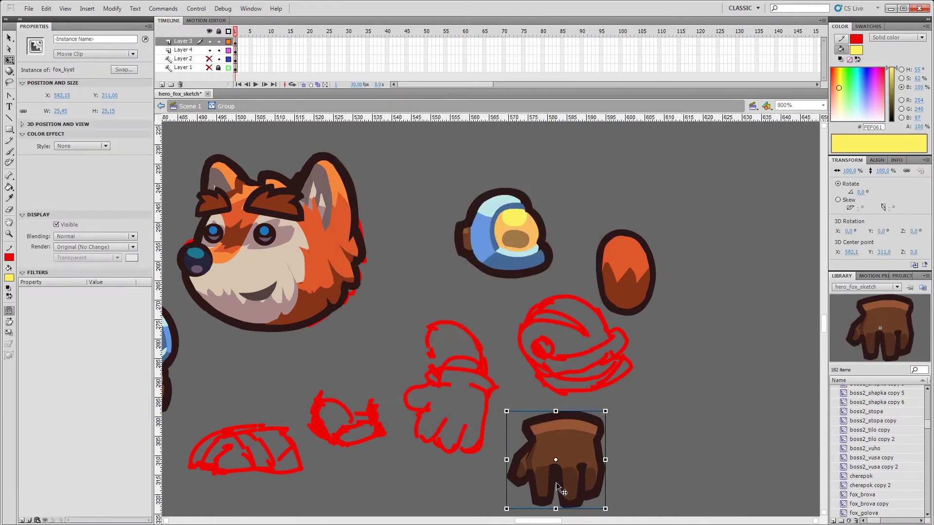
Place the forearm and glove over the red hand sketch and rotate the glove 15 degrees.
{"action": "left_click", "coordinate": [634, 429]}
{"action": "left_click_drag", "start_coordinate": [546, 209], "coordinate": [627, 228]}
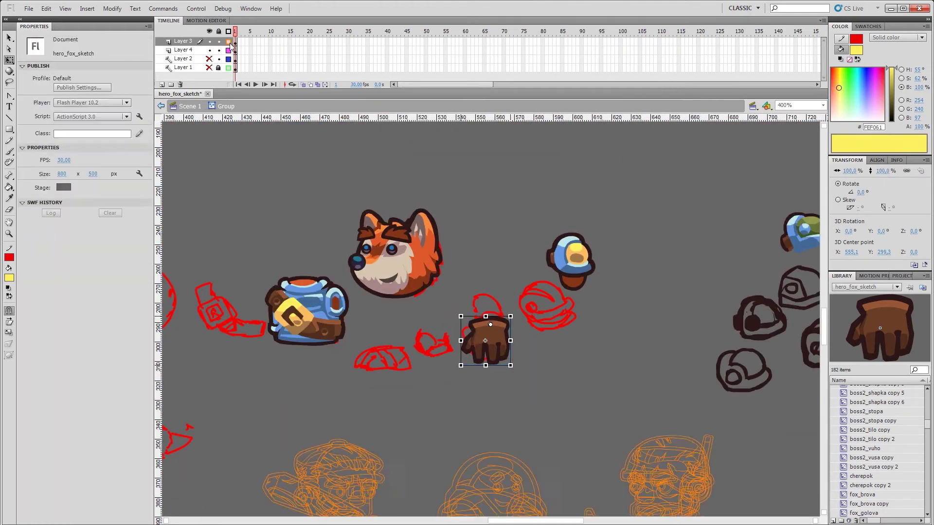
{"action": "left_click", "coordinate": [487, 350]}
{"action": "left_click_drag", "start_coordinate": [503, 365], "coordinate": [496, 373]}
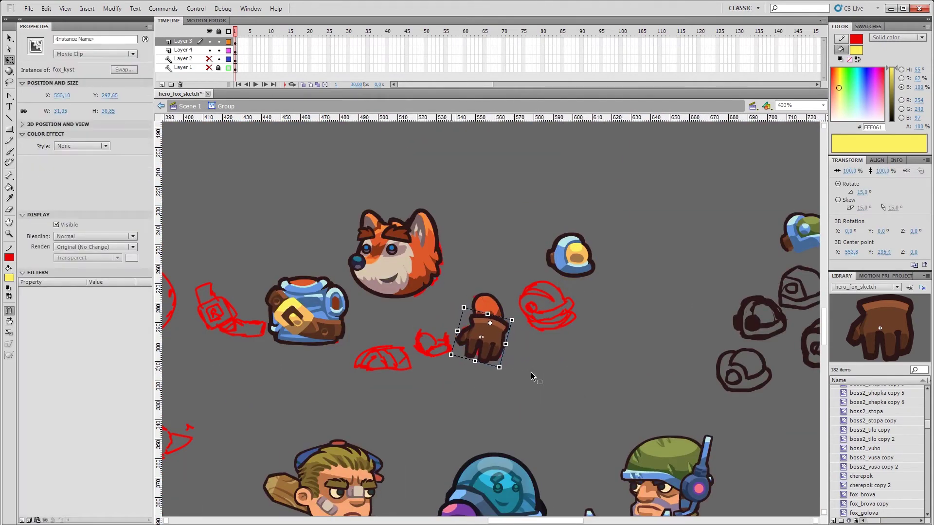
Move the shoulder pad onto the top of the forearm and rotate it to -14 degrees.
{"action": "left_click_drag", "start_coordinate": [572, 255], "coordinate": [482, 293]}
{"action": "left_click_drag", "start_coordinate": [486, 403], "coordinate": [629, 355]}
{"action": "scroll", "coordinate": [650, 267], "scroll_direction": "down", "scroll_amount": 3}
{"action": "scroll", "coordinate": [649, 267], "scroll_direction": "up", "scroll_amount": 3}
{"action": "left_click", "coordinate": [640, 291]}
{"action": "left_click_drag", "start_coordinate": [848, 171], "coordinate": [861, 172]}
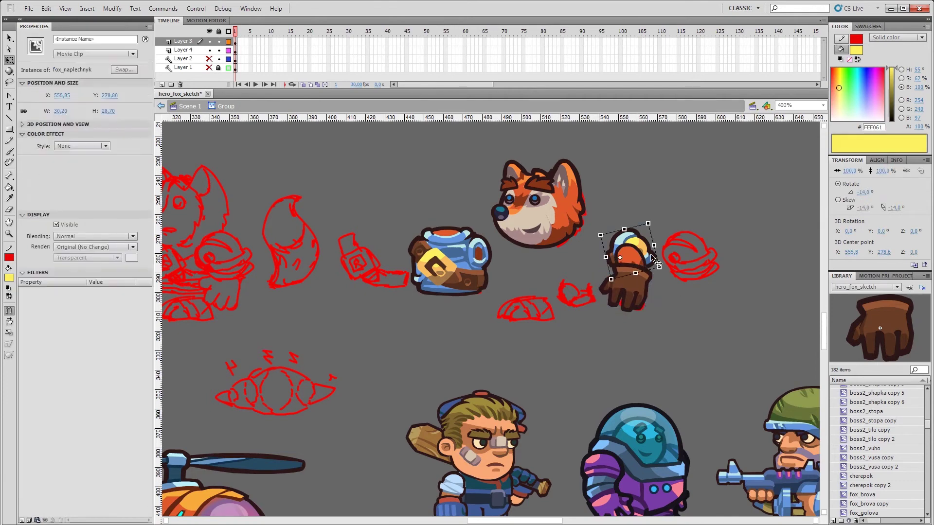
Select the assembled arm parts and convert them to a movie clip symbol named fox_ruka.
{"action": "left_click", "coordinate": [628, 292], "text": "shift"}
{"action": "scroll", "coordinate": [604, 302], "scroll_direction": "right", "scroll_amount": 3}
{"action": "scroll", "coordinate": [574, 346], "scroll_direction": "up", "scroll_amount": 2}
{"action": "key", "text": "F8"}
{"action": "type", "text": "fox_ruka"}
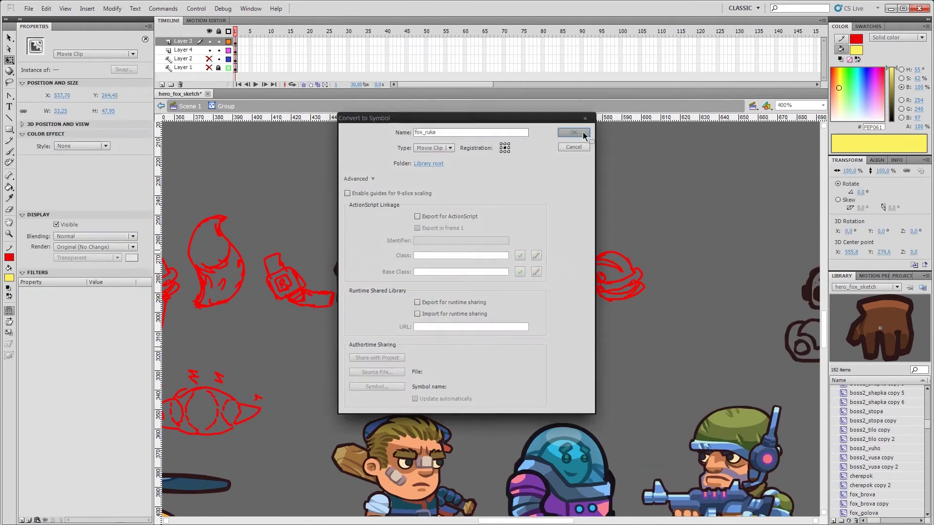
Create the fox_ruka symbol and rotate the assembled arm to -9.7 degrees over the red hand sketch.
{"action": "left_click", "coordinate": [583, 132]}
{"action": "left_click_drag", "start_coordinate": [517, 244], "coordinate": [489, 253]}
{"action": "scroll", "coordinate": [657, 335], "scroll_direction": "down", "scroll_amount": 2}
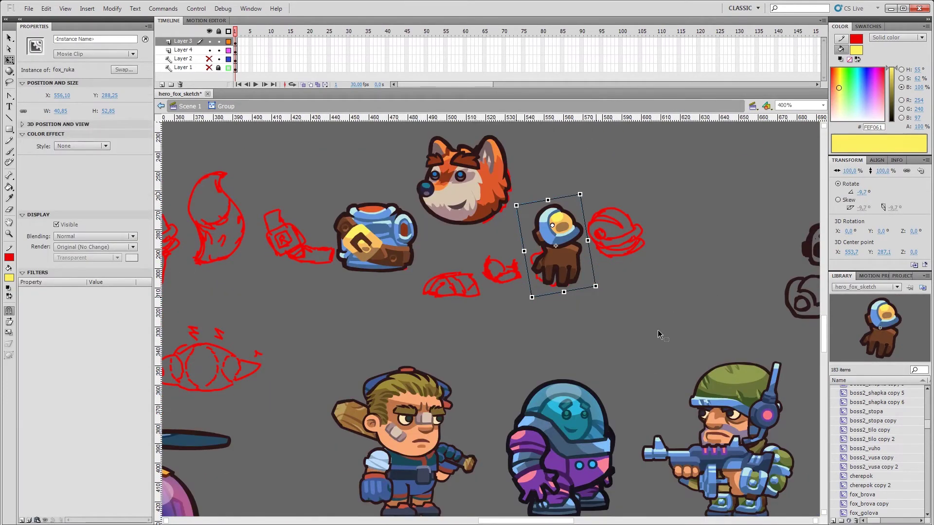
Duplicate the arm's shoulder pad symbol and recolour its orange and yellow round boss in blue shades.
{"action": "double_click", "coordinate": [552, 216]}
{"action": "key", "text": "alt+c"}
{"action": "double_click", "coordinate": [550, 215]}
{"action": "key", "text": "ctrl+="}
{"action": "key", "text": "i"}
{"action": "left_click", "coordinate": [478, 290]}
{"action": "key", "text": "v"}
{"action": "double_click", "coordinate": [652, 340]}
Nudge the glove's position within the arm symbol and save the document.
{"action": "left_click", "coordinate": [516, 326]}
{"action": "key", "text": "Down"}
{"action": "key", "text": "Down"}
{"action": "key", "text": "Down"}
{"action": "key", "text": "Down"}
{"action": "key", "text": "Down"}
{"action": "key", "text": "Down"}
{"action": "key", "text": "Down"}
{"action": "key", "text": "Down"}
{"action": "key", "text": "Down"}
{"action": "key", "text": "ctrl+t"}
{"action": "double_click", "coordinate": [535, 336]}
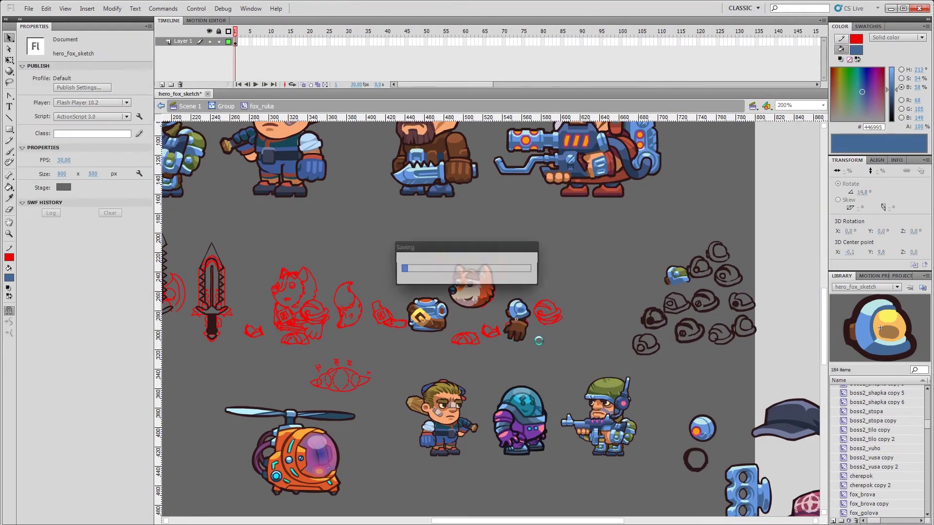
{"action": "left_click", "coordinate": [577, 352]}
{"action": "left_click", "coordinate": [531, 338]}
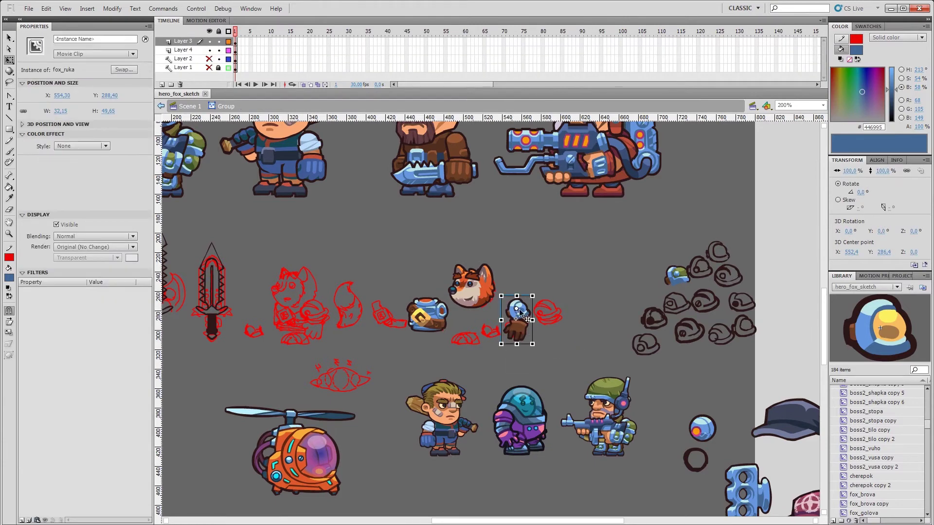
{"action": "left_click", "coordinate": [562, 351]}
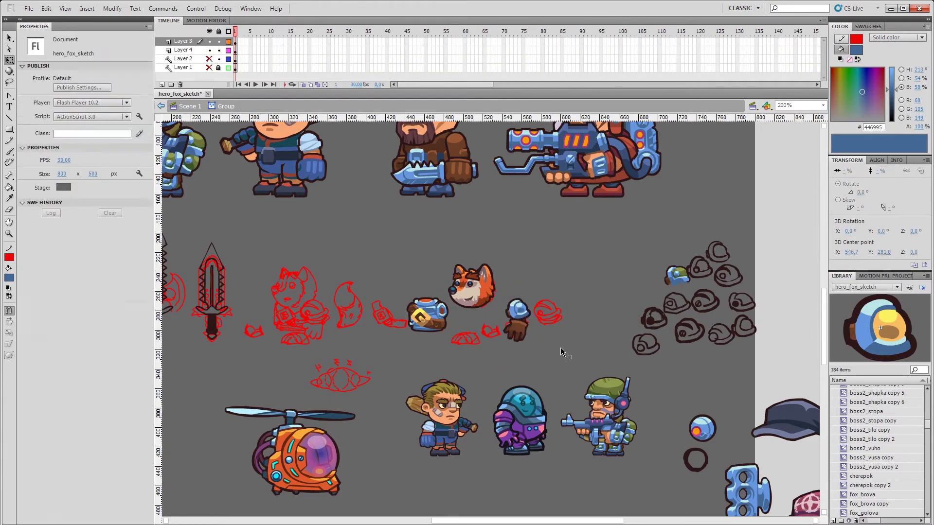
Open the glove's inner group and retouch the brown finger shading with the Brush tool.
{"action": "key", "text": "ctrl+minus"}
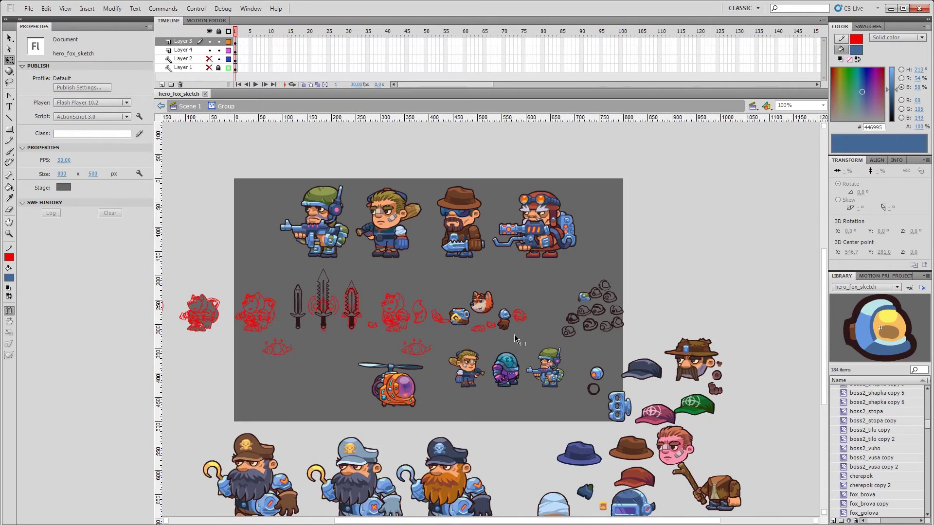
{"action": "double_click", "coordinate": [504, 322]}
{"action": "key", "text": "ctrl+equal"}
{"action": "key", "text": "ctrl+equal"}
{"action": "key", "text": "ctrl+equal"}
{"action": "double_click", "coordinate": [503, 326]}
{"action": "key", "text": "b"}
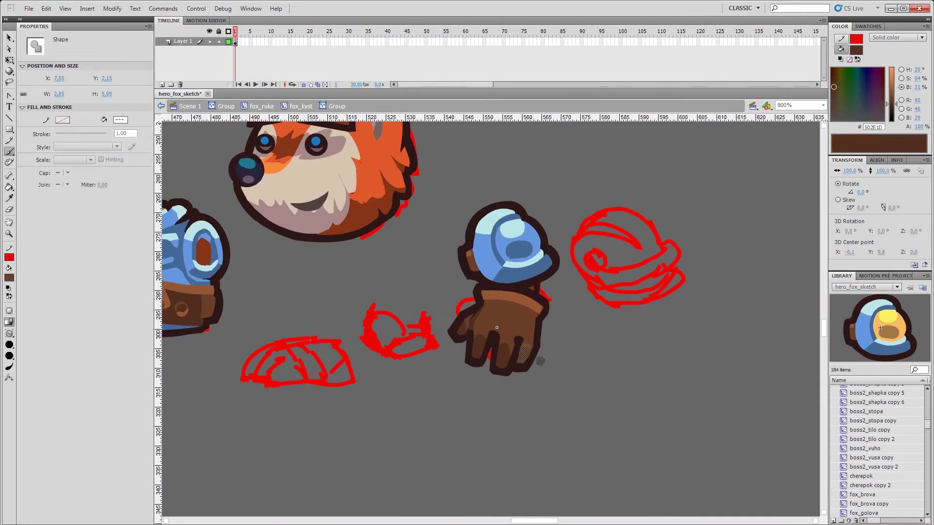
{"action": "key", "text": "v"}
{"action": "double_click", "coordinate": [516, 343]}
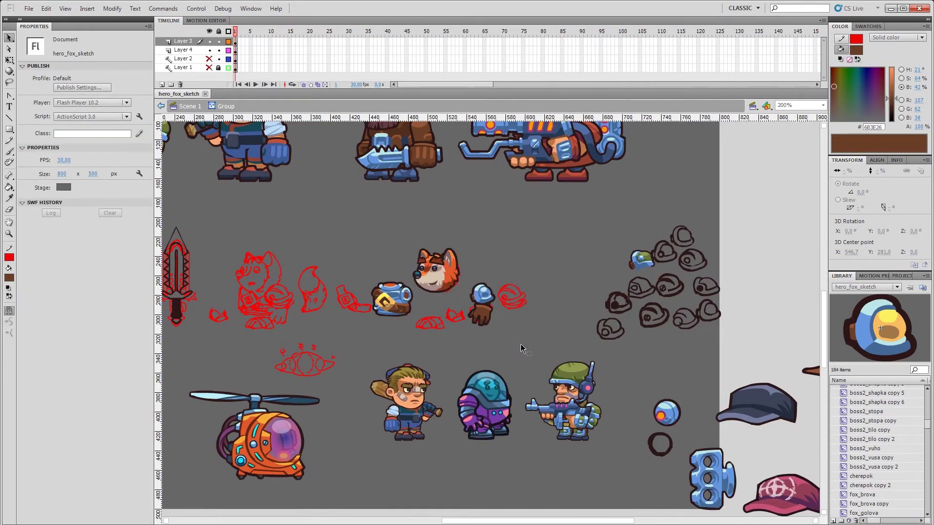
Shift the glove's hue to -50 with an Adjust Color filter and repaint its shapes in the matching maroon tones.
{"action": "double_click", "coordinate": [527, 351]}
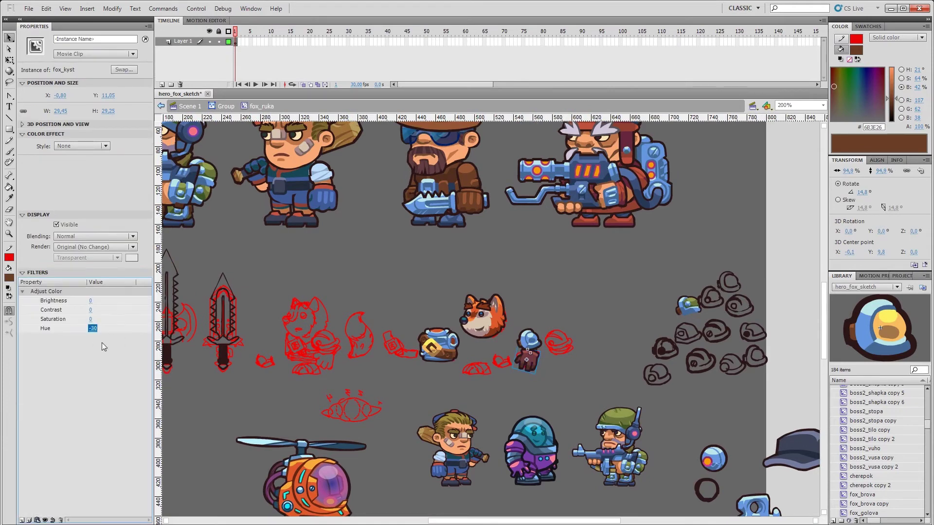
{"action": "key", "text": "ctrl+equal"}
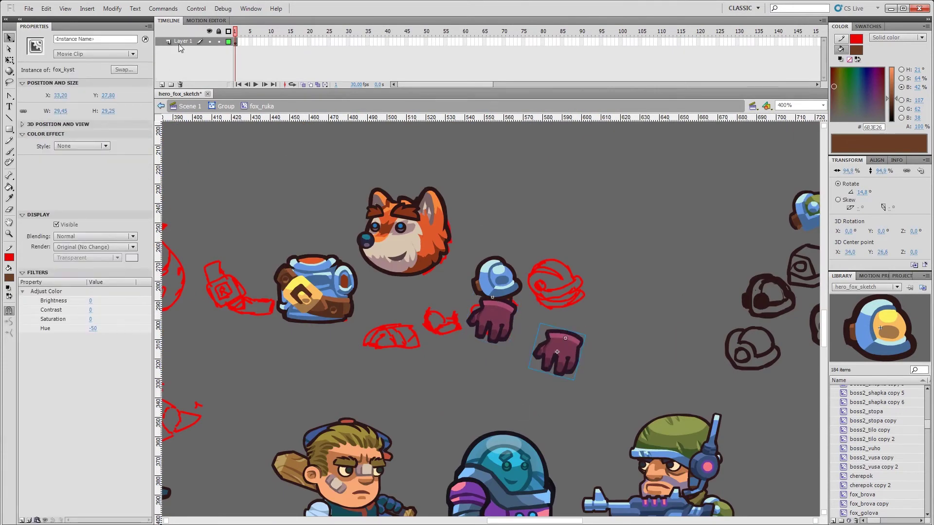
{"action": "double_click", "coordinate": [492, 320]}
{"action": "key", "text": "i"}
{"action": "left_click", "coordinate": [490, 314]}
{"action": "key", "text": "v"}
{"action": "double_click", "coordinate": [604, 328]}
{"action": "left_click", "coordinate": [623, 362]}
{"action": "type", "text": "5"}
Recolour the torso's brown belt in the glove's maroon tones and save the document.
{"action": "double_click", "coordinate": [384, 306]}
{"action": "double_click", "coordinate": [386, 307]}
{"action": "key", "text": "k"}
{"action": "left_click", "coordinate": [340, 282], "text": "alt"}
{"action": "left_click", "coordinate": [391, 311], "text": "alt"}
{"action": "left_click", "coordinate": [342, 289]}
{"action": "key", "text": "v"}
{"action": "double_click", "coordinate": [462, 308]}
{"action": "key", "text": "ctrl+s"}
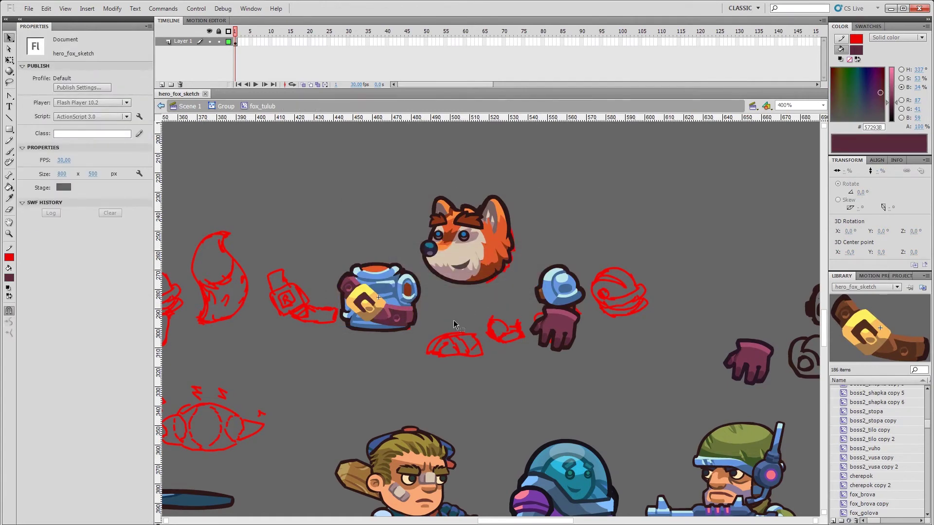
Thin the fox head's dark outline by converting a red edge stroke to fills and removing it.
{"action": "double_click", "coordinate": [453, 324]}
{"action": "left_click_drag", "start_coordinate": [523, 392], "coordinate": [573, 383]}
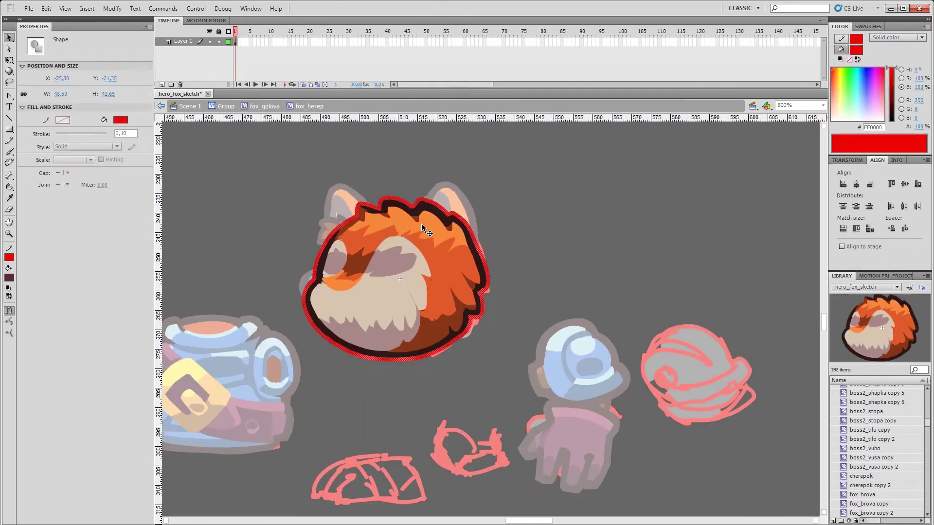
{"action": "double_click", "coordinate": [307, 288]}
{"action": "double_click", "coordinate": [397, 229]}
{"action": "left_click", "coordinate": [397, 229]}
{"action": "left_click", "coordinate": [111, 9]}
{"action": "left_click", "coordinate": [450, 215]}
{"action": "double_click", "coordinate": [535, 217]}
{"action": "key", "text": "ctrl+equal"}
{"action": "key", "text": "ctrl+equal"}
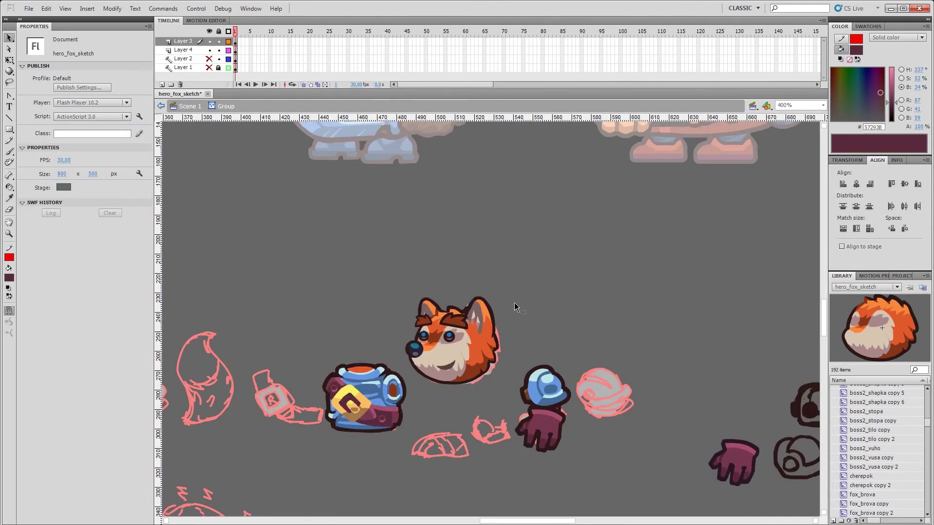
Convert the red stroke around the fox's large ear to fills to trim its dark outline.
{"action": "double_click", "coordinate": [515, 306]}
{"action": "double_click", "coordinate": [515, 307]}
{"action": "left_click", "coordinate": [497, 322]}
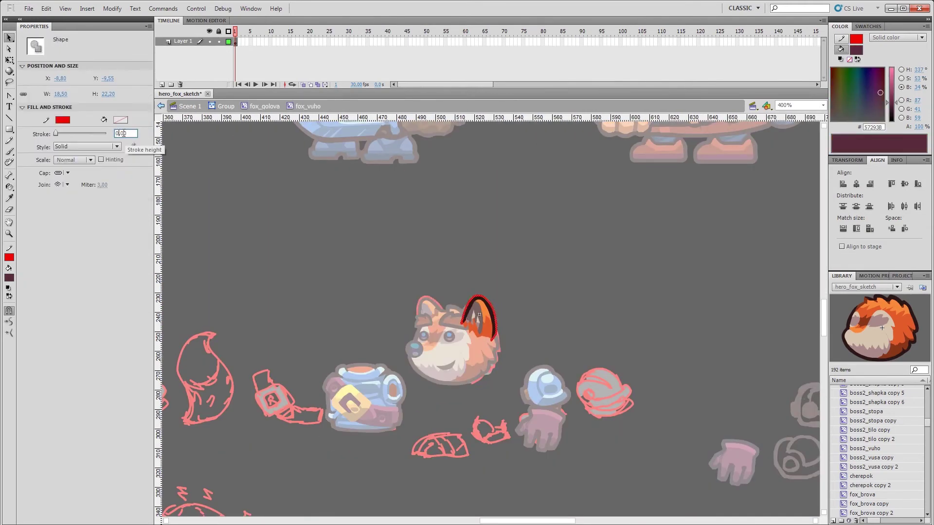
{"action": "left_click", "coordinate": [112, 8]}
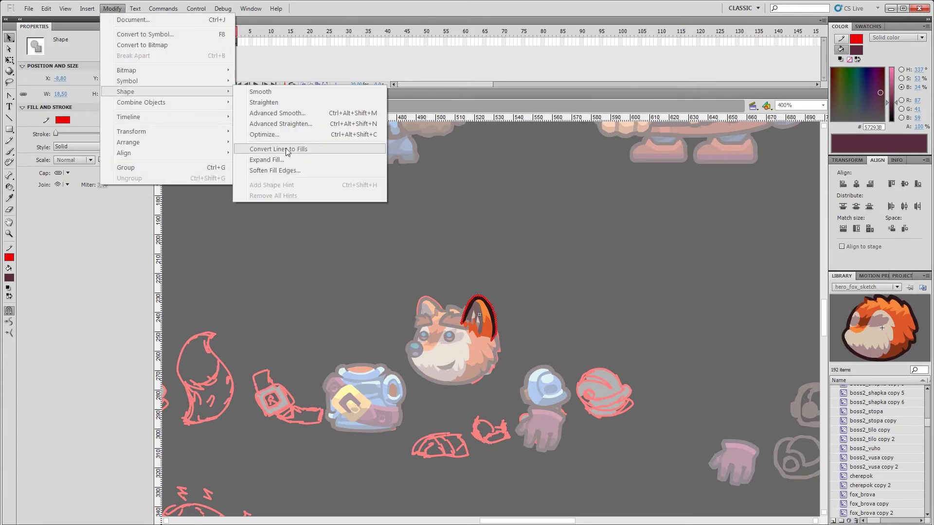
{"action": "left_click", "coordinate": [273, 150]}
Trim the dark outline around the fox's eyebrow area by converting its edge stroke to fills.
{"action": "double_click", "coordinate": [460, 322]}
{"action": "double_click", "coordinate": [457, 321]}
{"action": "double_click", "coordinate": [469, 327]}
{"action": "left_click", "coordinate": [112, 9]}
{"action": "left_click", "coordinate": [530, 299]}
{"action": "double_click", "coordinate": [494, 314]}
{"action": "double_click", "coordinate": [554, 287]}
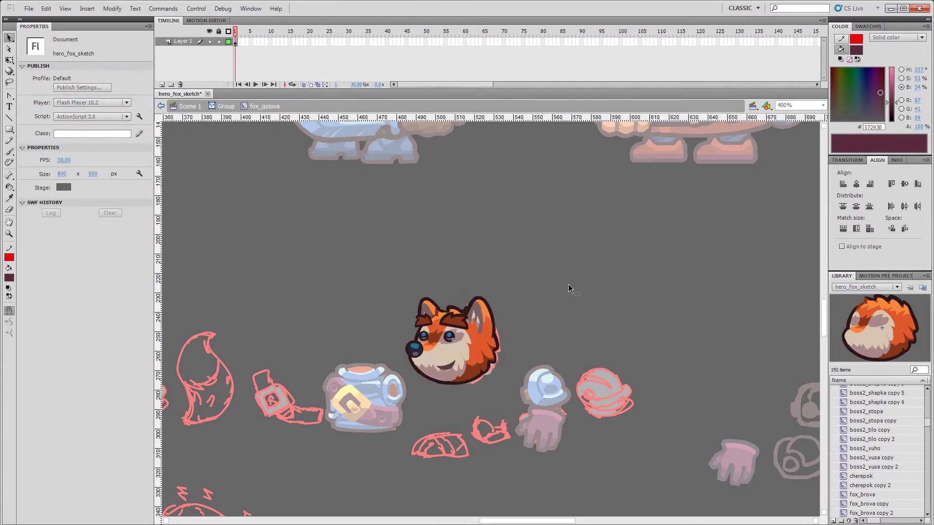
Thin the shoulder pad's dark outline inside the arm symbol using a 0.70 red edge stroke.
{"action": "double_click", "coordinate": [526, 337]}
{"action": "key", "text": "ctrl+1"}
{"action": "double_click", "coordinate": [526, 338]}
{"action": "key", "text": "ctrl+="}
{"action": "key", "text": "ctrl+="}
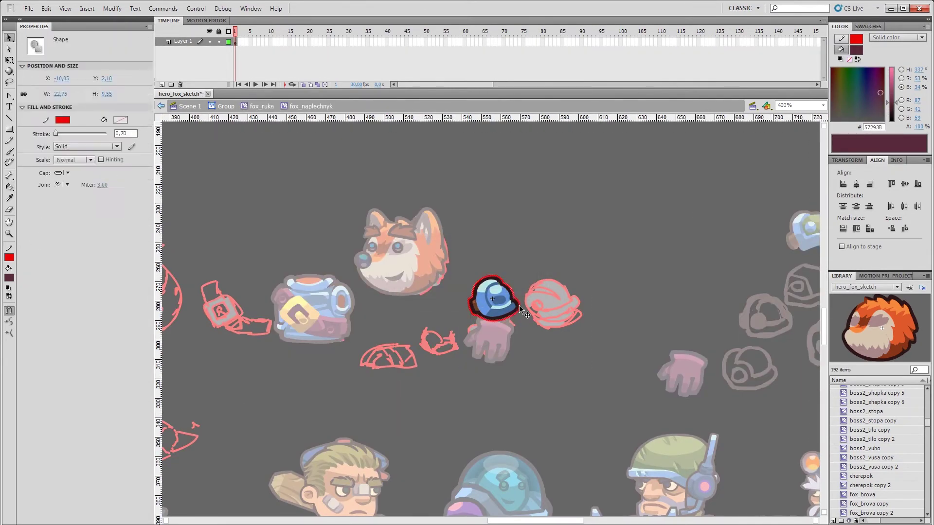
{"action": "double_click", "coordinate": [513, 271]}
{"action": "left_click", "coordinate": [515, 313]}
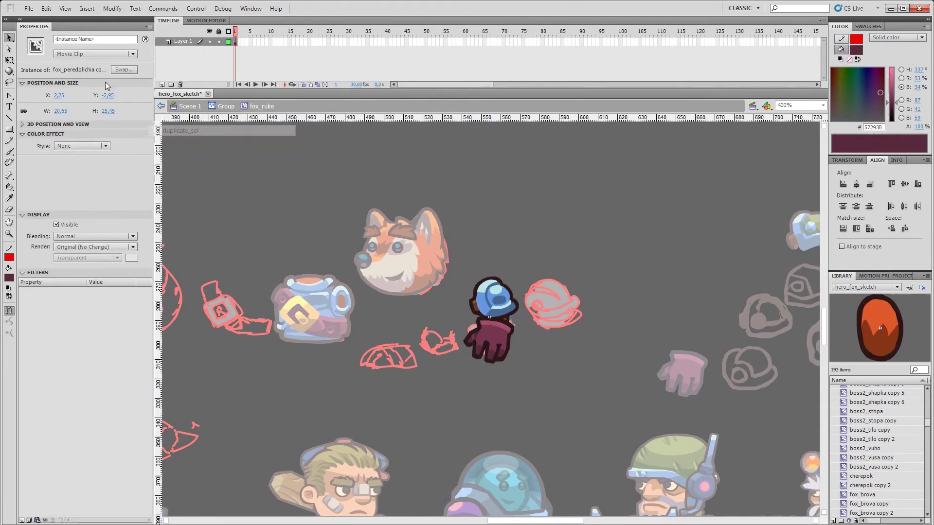
Trim the dark outline of the arm's maroon glove by converting its edge stroke to fills.
{"action": "double_click", "coordinate": [506, 298]}
{"action": "double_click", "coordinate": [509, 336]}
{"action": "double_click", "coordinate": [509, 336]}
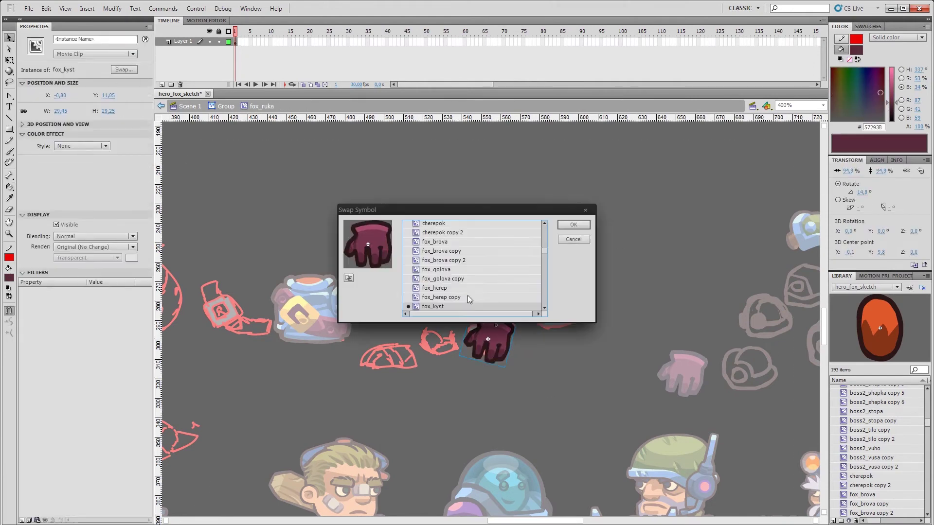
{"action": "left_click", "coordinate": [113, 8]}
{"action": "left_click", "coordinate": [543, 337]}
{"action": "double_click", "coordinate": [544, 337]}
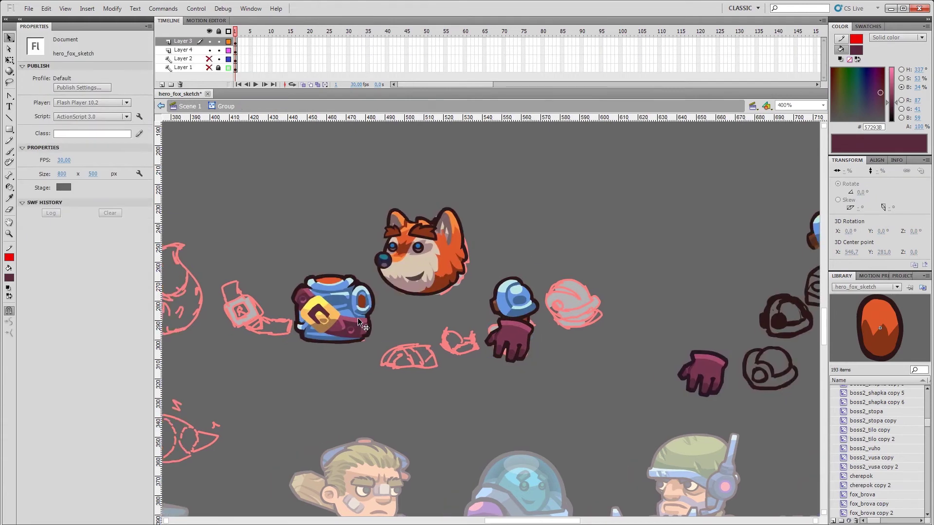
Open the torso's belt symbol and trim the dark outline at both belt ends with a red edge stroke.
{"action": "double_click", "coordinate": [358, 317]}
{"action": "key", "text": "q"}
{"action": "key", "text": "v"}
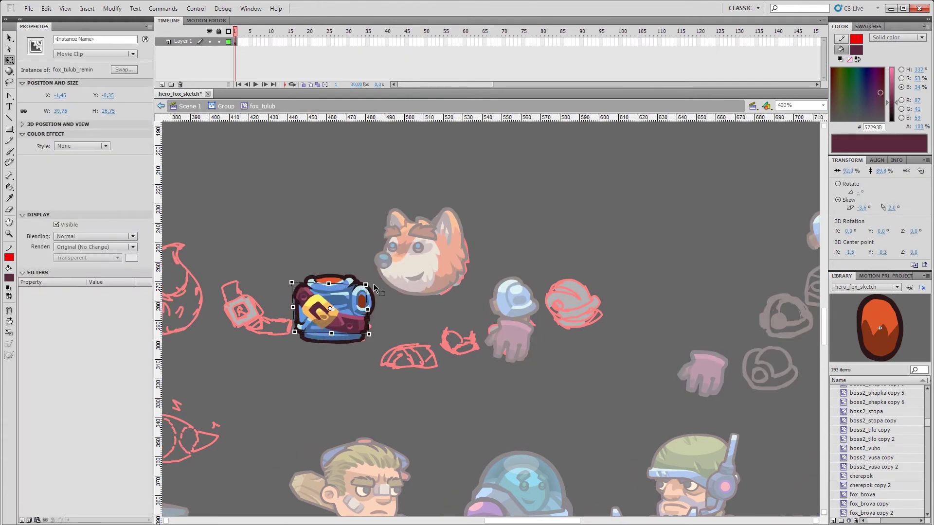
{"action": "double_click", "coordinate": [319, 312]}
{"action": "left_click", "coordinate": [341, 322]}
{"action": "left_click", "coordinate": [371, 330]}
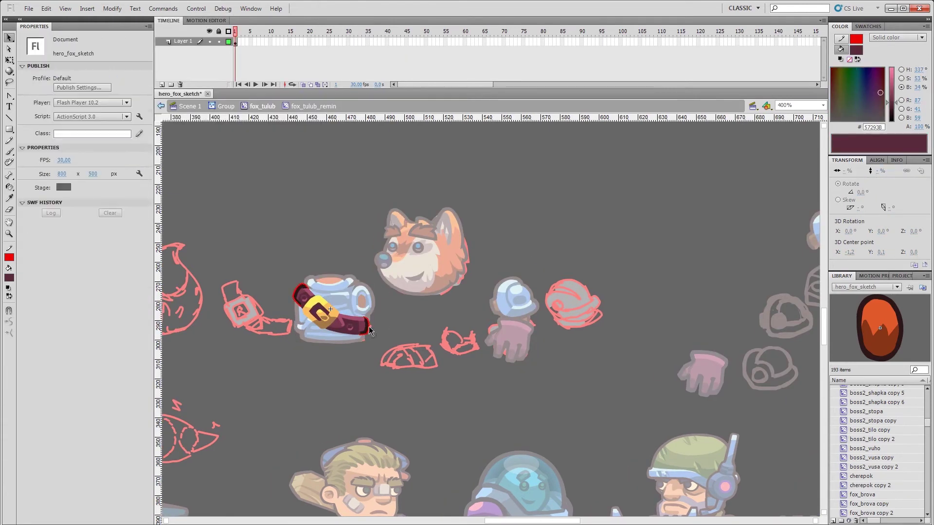
{"action": "key", "text": "ctrl+equal"}
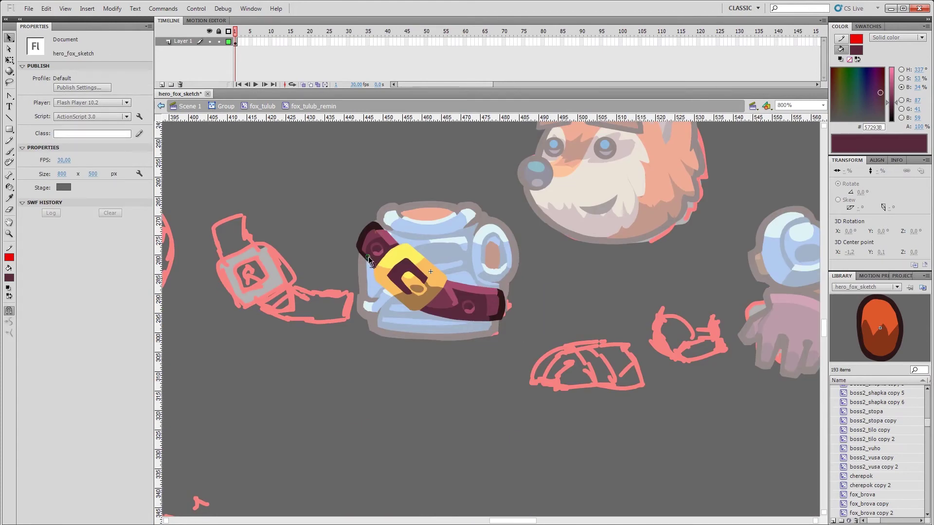
Duplicate the blue torso armour symbol through Swap Symbol and open the copy for editing.
{"action": "double_click", "coordinate": [548, 302]}
{"action": "left_click", "coordinate": [131, 74]}
{"action": "key", "text": "Return"}
{"action": "double_click", "coordinate": [506, 254]}
Try to convert the whole red outline around the torso armour to fills at once.
{"action": "key", "text": "ctrl+a"}
{"action": "left_click", "coordinate": [112, 9]}
{"action": "mouse_move", "coordinate": [125, 91]}
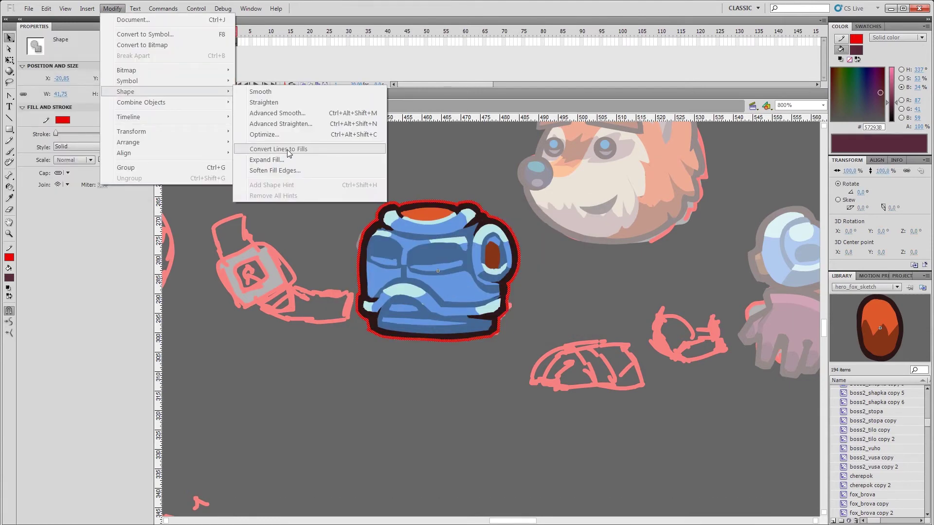
{"action": "left_click", "coordinate": [288, 150]}
{"action": "key", "text": "ctrl+z"}
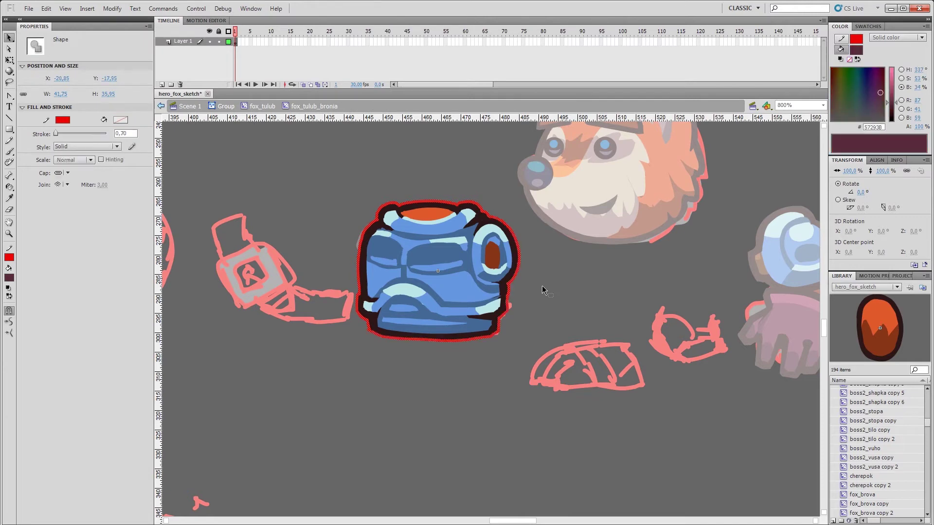
Convert the red outline to fills piece by piece along the torso armour's collar and shoulder-opening side.
{"action": "left_click", "coordinate": [115, 10]}
{"action": "left_click", "coordinate": [502, 21]}
{"action": "left_click", "coordinate": [428, 213]}
{"action": "left_click", "coordinate": [372, 234], "text": "shift"}
{"action": "left_click", "coordinate": [112, 8]}
{"action": "left_click", "coordinate": [537, 187]}
{"action": "left_click", "coordinate": [112, 8]}
{"action": "left_click_drag", "start_coordinate": [552, 218], "coordinate": [471, 287]}
{"action": "left_click", "coordinate": [112, 8]}
{"action": "left_click_drag", "start_coordinate": [545, 260], "coordinate": [481, 334]}
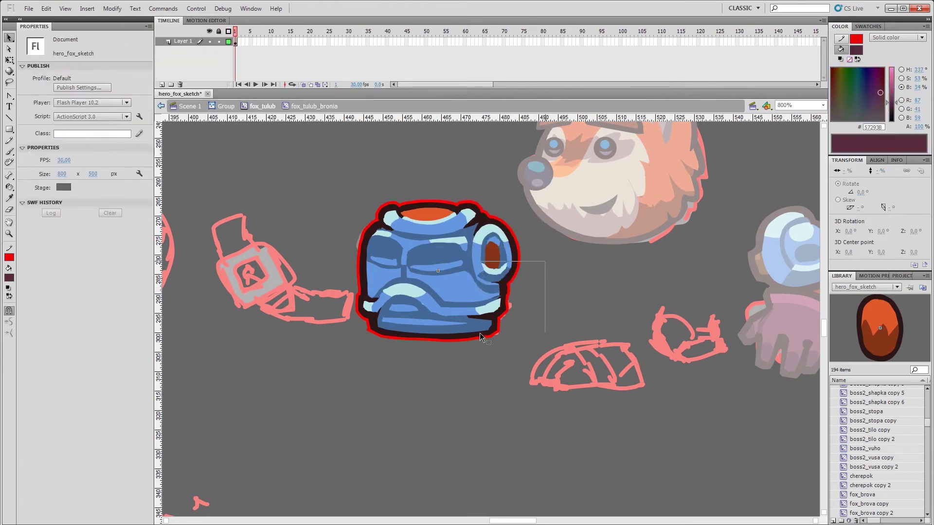
Convert the red outline's remaining lower segments to fills and remove the red from around the torso armour.
{"action": "left_click", "coordinate": [112, 9]}
{"action": "mouse_move", "coordinate": [126, 92]}
{"action": "left_click", "coordinate": [311, 149]}
{"action": "left_click_drag", "start_coordinate": [529, 363], "coordinate": [424, 310]}
{"action": "left_click_drag", "start_coordinate": [455, 344], "coordinate": [381, 388]}
{"action": "left_click", "coordinate": [112, 8]}
{"action": "key", "text": "Escape"}
{"action": "left_click", "coordinate": [112, 8]}
{"action": "key", "text": "Escape"}
{"action": "left_click", "coordinate": [112, 8]}
{"action": "left_click", "coordinate": [311, 149]}
Trim the uneven dark outline below the torso armour's round shoulder opening using Lasso selections.
{"action": "key", "text": "l"}
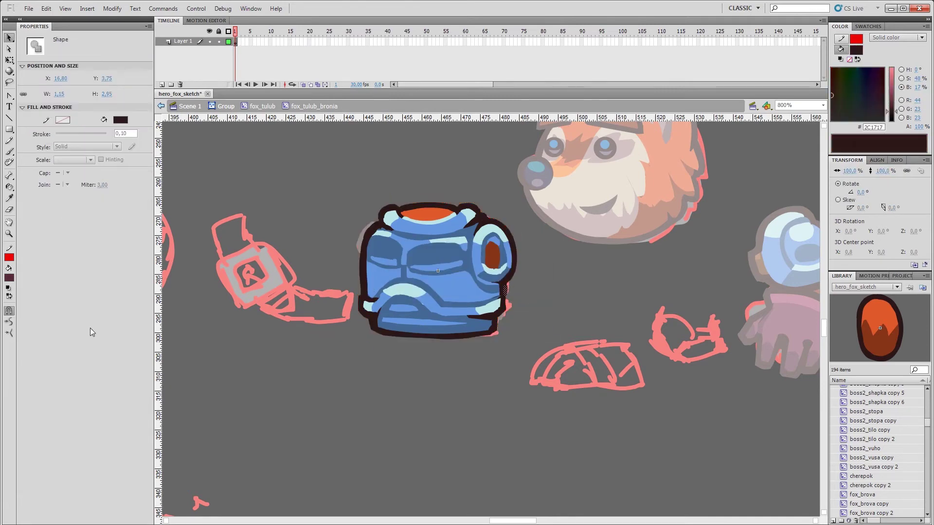
{"action": "key", "text": "v"}
{"action": "left_click", "coordinate": [511, 265]}
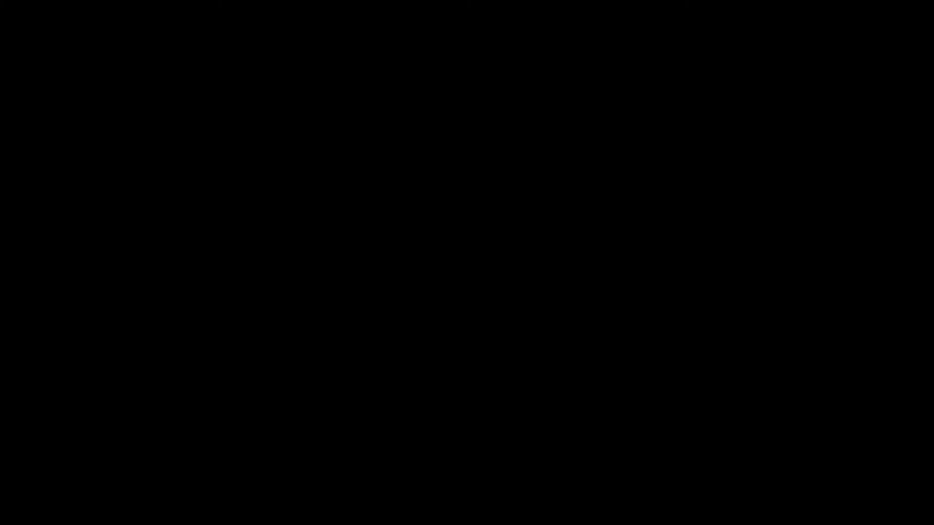
{"action": "key", "text": "l"}
{"action": "key", "text": "v"}
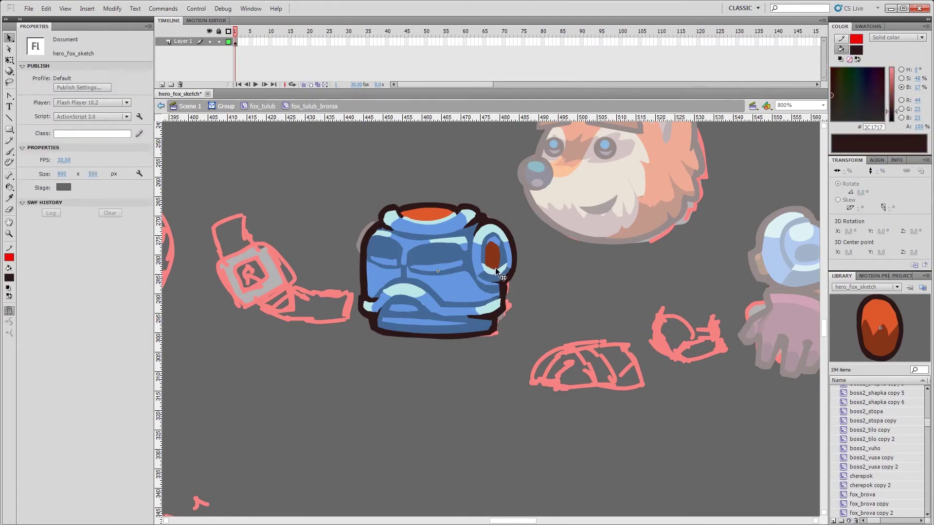
{"action": "key", "text": "l"}
{"action": "key", "text": "v"}
Clean up the fills along the torso armour's edge opposite the shoulder opening with Lasso selections.
{"action": "left_click", "coordinate": [389, 290]}
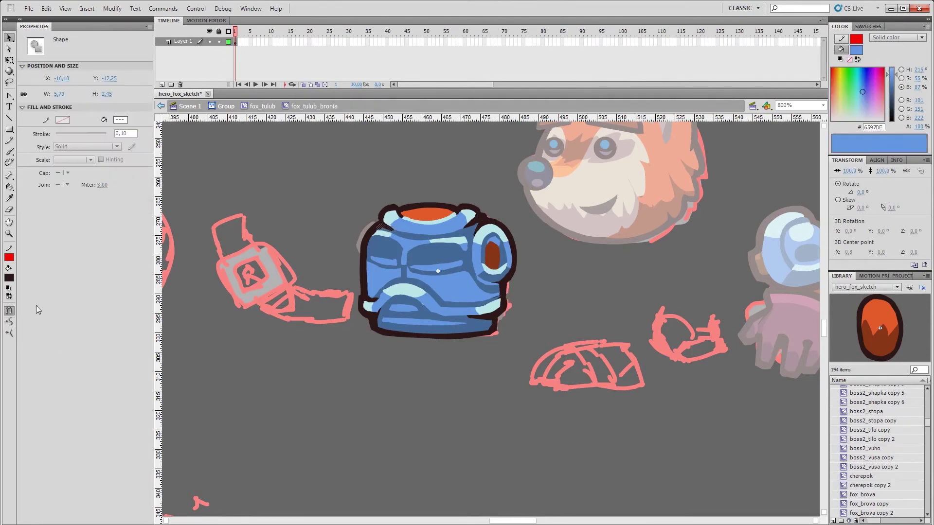
{"action": "key", "text": "l"}
{"action": "left_click_drag", "start_coordinate": [377, 292], "coordinate": [367, 300]}
{"action": "left_click", "coordinate": [367, 300]}
{"action": "key", "text": "v"}
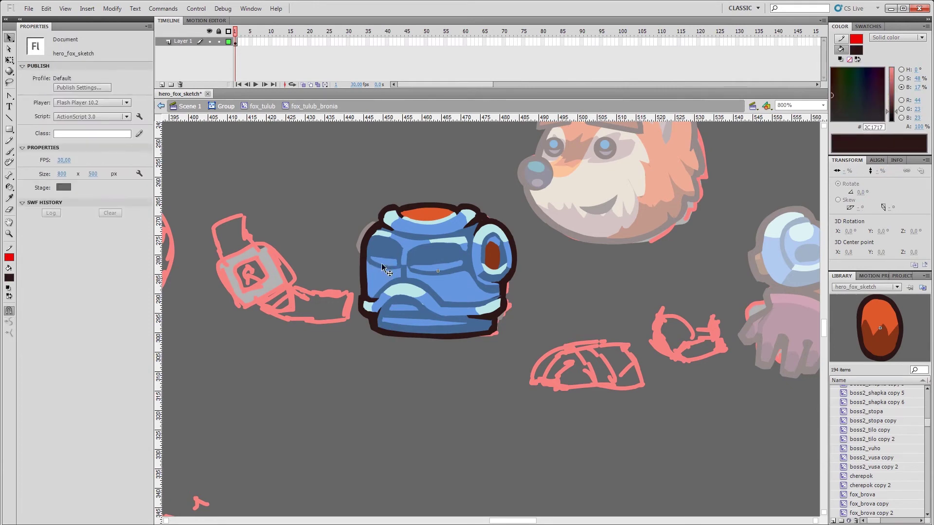
Straighten and raise the dark outline along the torso armour's lower edge.
{"action": "key", "text": "v"}
{"action": "key", "text": "l"}
{"action": "key", "text": "v"}
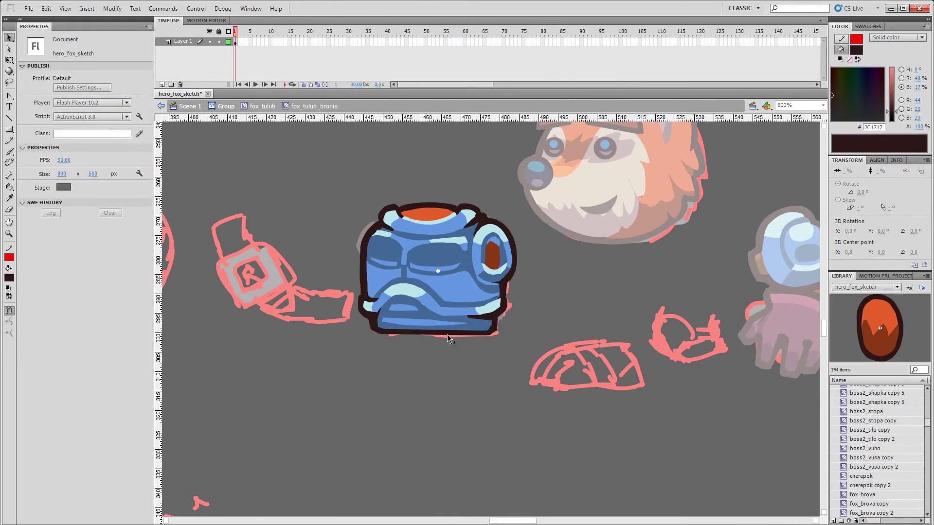
Open the torso's belt symbol and rework the buckle's dark inner shape with a 0.70 edge stroke.
{"action": "double_click", "coordinate": [556, 291]}
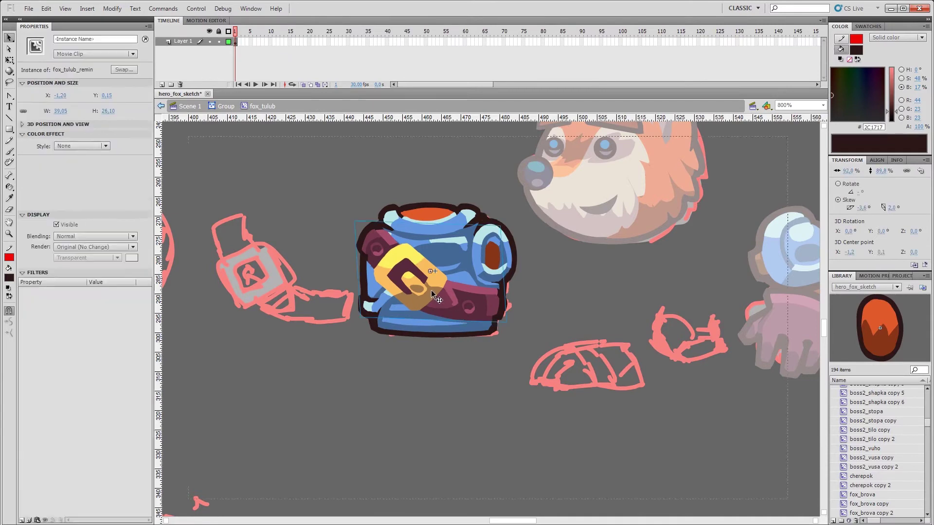
{"action": "double_click", "coordinate": [459, 314]}
{"action": "key", "text": "s"}
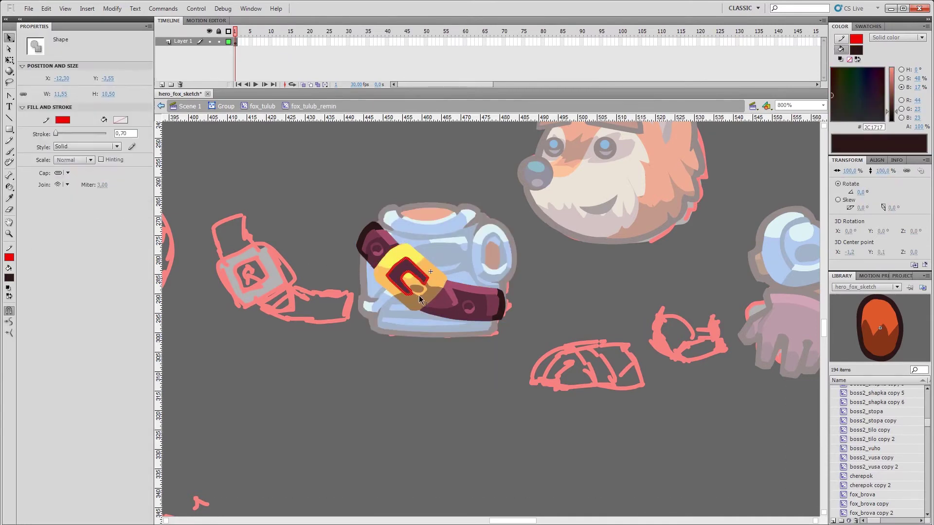
{"action": "key", "text": "v"}
{"action": "left_click", "coordinate": [406, 262]}
{"action": "left_click", "coordinate": [428, 259]}
{"action": "key", "text": "ctrl+b"}
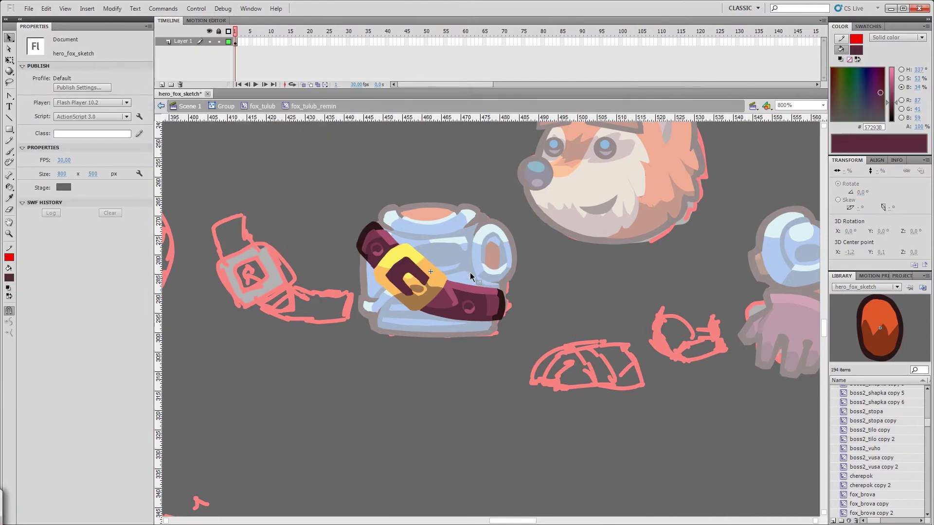
Refine the belt buckle's yellow highlight and orange shading, and return to the fox parts group.
{"action": "left_click", "coordinate": [404, 259]}
{"action": "key", "text": "b"}
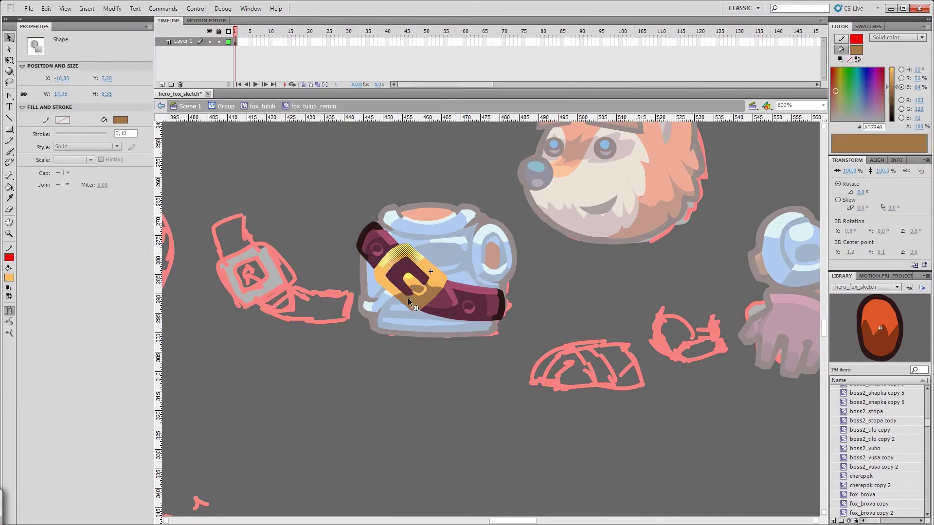
{"action": "left_click_drag", "start_coordinate": [414, 264], "coordinate": [412, 255]}
{"action": "key", "text": "v"}
{"action": "left_click", "coordinate": [398, 254]}
{"action": "key", "text": "b"}
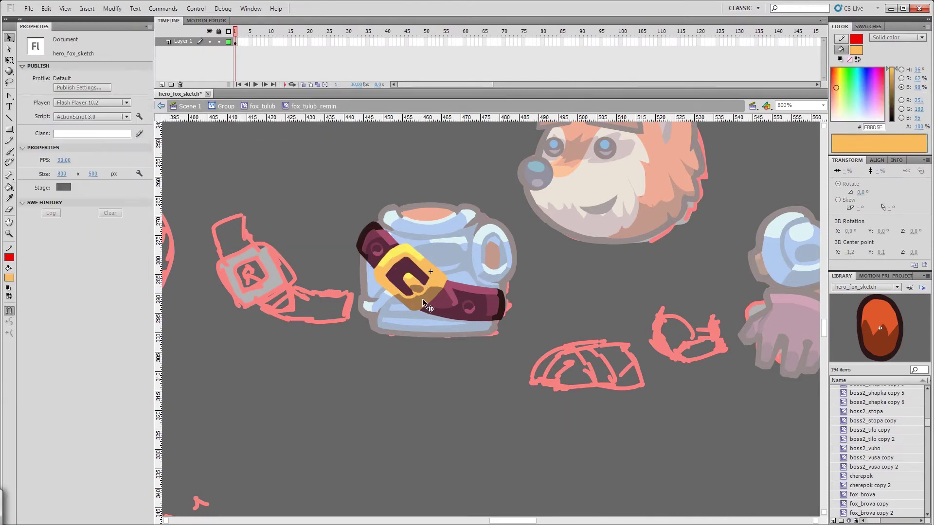
{"action": "left_click", "coordinate": [430, 271]}
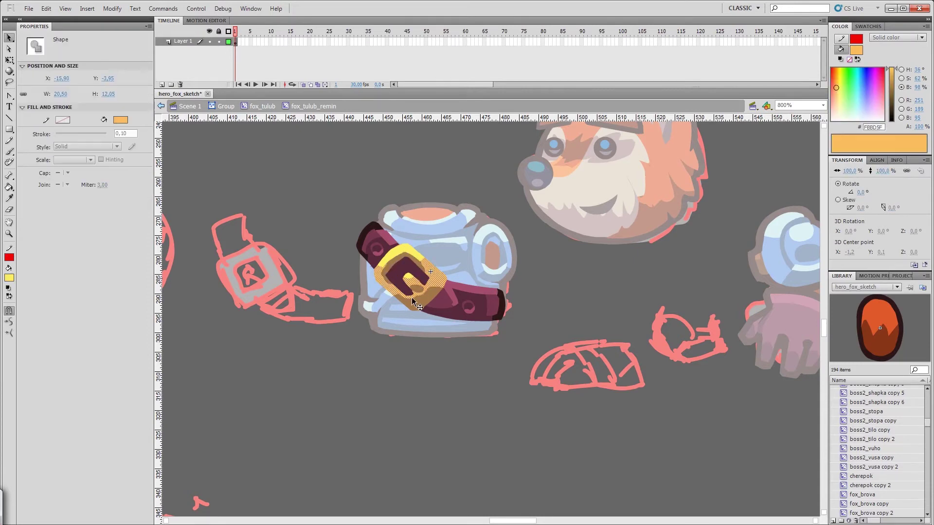
{"action": "key", "text": "v"}
{"action": "double_click", "coordinate": [461, 252]}
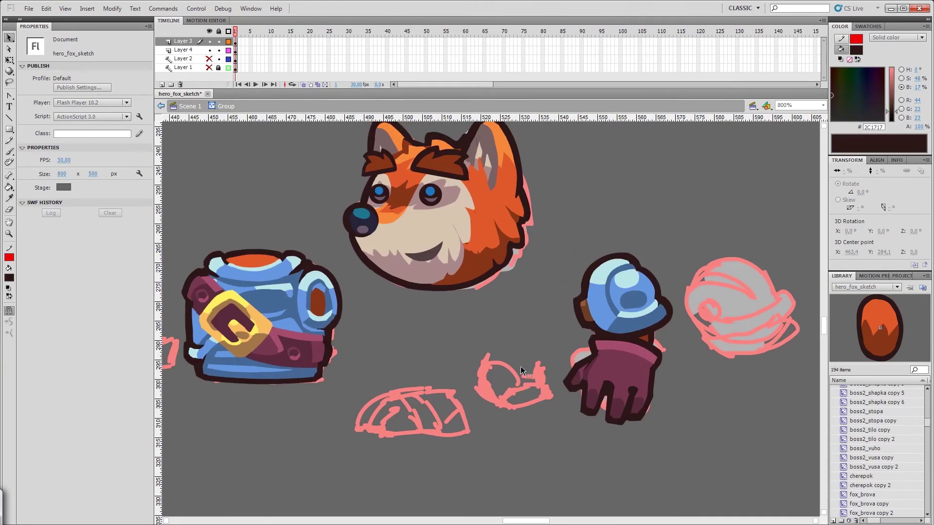
Ink a dark leg-guard outline with two upper prongs over the small red sketch beside the glove, and save the file.
{"action": "scroll", "coordinate": [471, 353], "scroll_direction": "down", "scroll_amount": 3}
{"action": "key", "text": "b"}
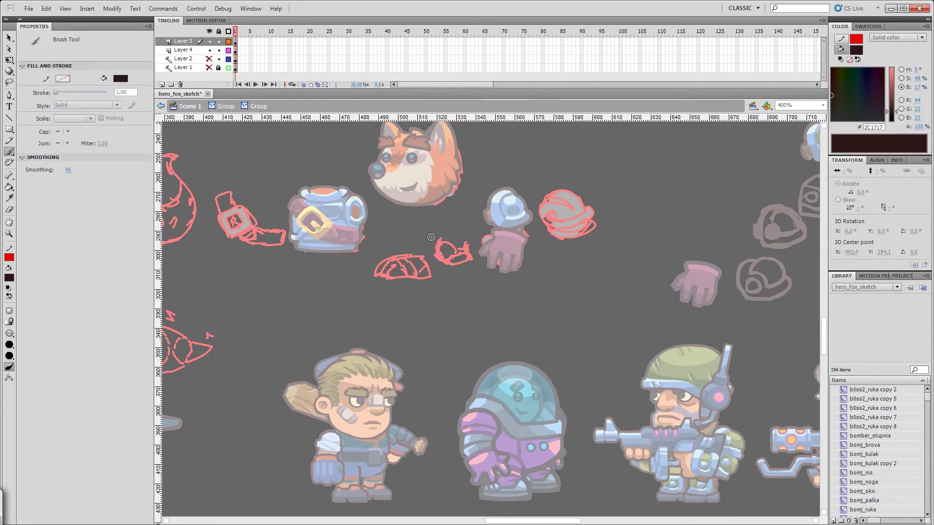
{"action": "mouse_move", "coordinate": [467, 259]}
{"action": "left_mouse_down"}
{"action": "mouse_move", "coordinate": [444, 233]}
{"action": "mouse_move", "coordinate": [468, 244]}
{"action": "mouse_move", "coordinate": [438, 231]}
{"action": "mouse_move", "coordinate": [440, 254]}
{"action": "left_mouse_up"}
{"action": "key", "text": "ctrl+s"}
{"action": "key", "text": "v"}
{"action": "scroll", "coordinate": [452, 327], "scroll_direction": "up", "scroll_amount": 1}
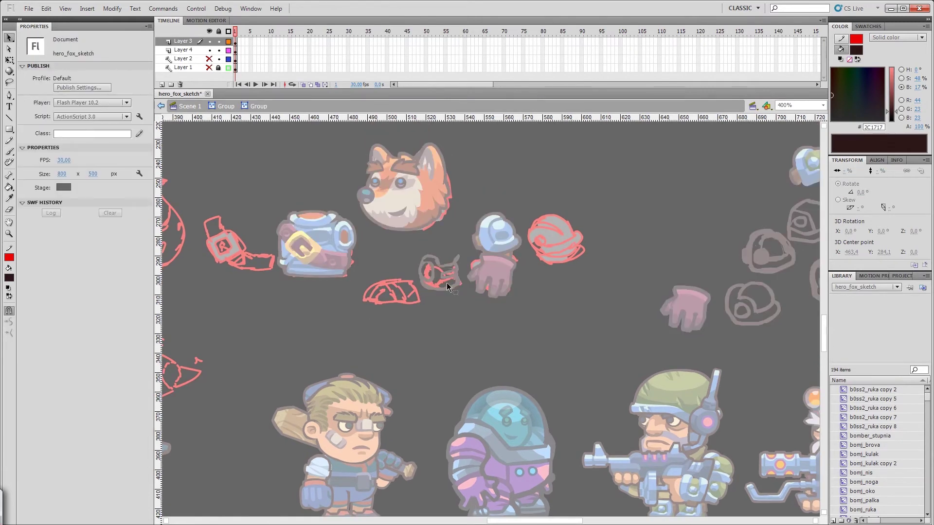
Try to ink a thicker round joint and side edges over the pronged leg guard.
{"action": "key", "text": "b"}
{"action": "mouse_move", "coordinate": [421, 263]}
{"action": "left_mouse_down"}
{"action": "mouse_move", "coordinate": [455, 262]}
{"action": "mouse_move", "coordinate": [443, 272]}
{"action": "mouse_move", "coordinate": [454, 272]}
{"action": "mouse_move", "coordinate": [437, 262]}
{"action": "mouse_move", "coordinate": [460, 265]}
{"action": "mouse_move", "coordinate": [455, 285]}
{"action": "left_mouse_up"}
{"action": "key", "text": "ctrl+z"}
{"action": "left_click_drag", "start_coordinate": [421, 263], "coordinate": [422, 278]}
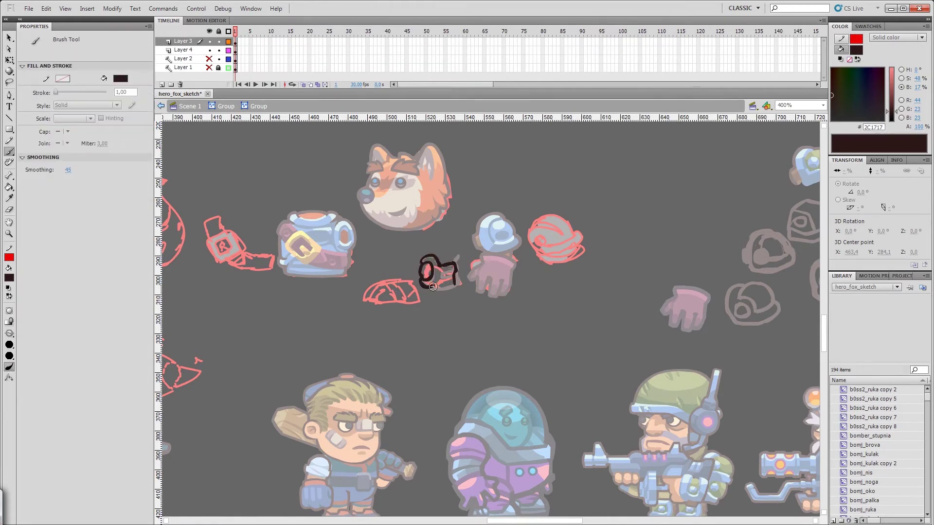
{"action": "key", "text": "e"}
{"action": "key", "text": "ctrl+z"}
{"action": "key", "text": "ctrl+z"}
{"action": "key", "text": "ctrl+z"}
Ink a leg-guard variant with a round joint and horizontal side stripes, and erase its two upper prongs.
{"action": "key", "text": "b"}
{"action": "key", "text": "u"}
{"action": "key", "text": "y"}
{"action": "key", "text": "b"}
{"action": "key", "text": "e"}
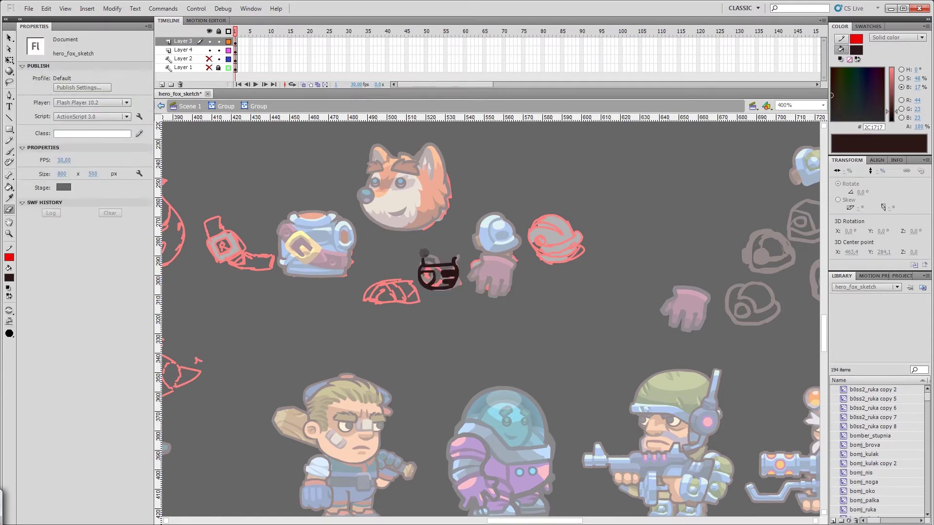
{"action": "left_click_drag", "start_coordinate": [421, 257], "coordinate": [454, 256]}
{"action": "key", "text": "b"}
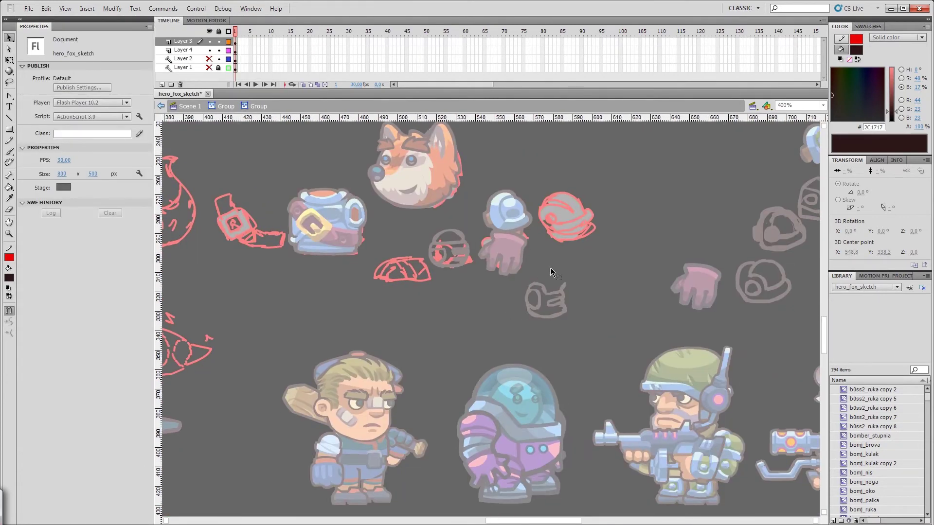
Brush a dark domed cap over the open upper edge of the striped leg guard.
{"action": "scroll", "coordinate": [552, 271], "scroll_direction": "up", "scroll_amount": 2}
{"action": "key", "text": "b"}
{"action": "key", "text": "e"}
{"action": "key", "text": "b"}
{"action": "left_click_drag", "start_coordinate": [433, 270], "coordinate": [458, 260]}
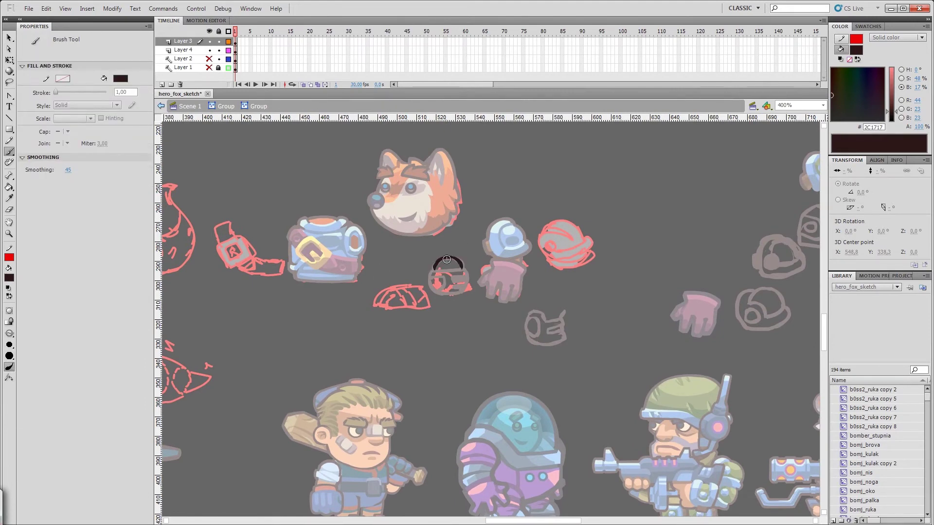
{"action": "left_click_drag", "start_coordinate": [454, 310], "coordinate": [423, 275]}
Ink another domed leg-guard variant with a cross band and curved side shapes, correcting it with the Eraser.
{"action": "key", "text": "e"}
{"action": "key", "text": "b"}
{"action": "key", "text": "e"}
{"action": "key", "text": "b"}
{"action": "left_click_drag", "start_coordinate": [411, 240], "coordinate": [398, 245]}
{"action": "key", "text": "e"}
{"action": "key", "text": "b"}
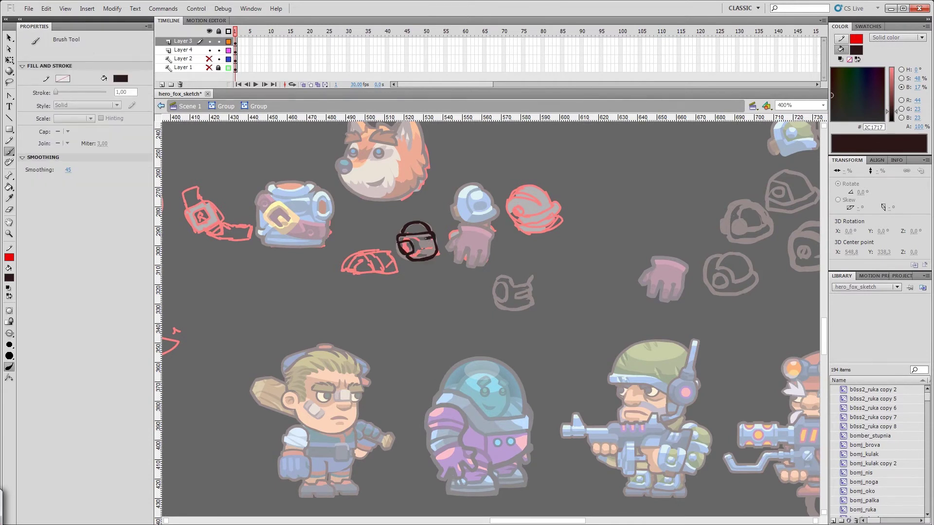
{"action": "key", "text": "e"}
{"action": "key", "text": "b"}
{"action": "left_click_drag", "start_coordinate": [398, 243], "coordinate": [433, 241]}
Save the file, set the striped domed variant beside the pronged one, and return to the fox parts group.
{"action": "key", "text": "q"}
{"action": "key", "text": "ctrl+d"}
{"action": "double_click", "coordinate": [450, 284]}
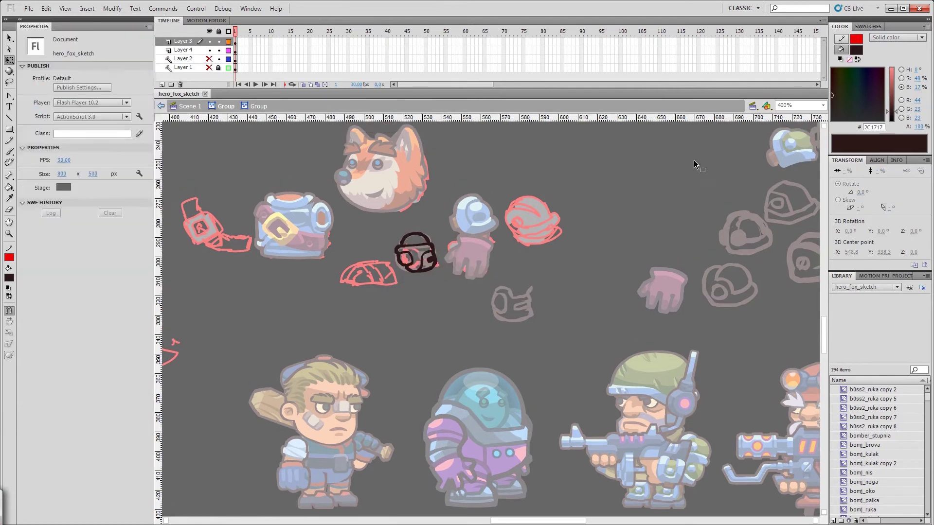
{"action": "left_click_drag", "start_coordinate": [430, 315], "coordinate": [564, 315]}
{"action": "left_click", "coordinate": [29, 8]}
{"action": "key", "text": "Escape"}
{"action": "double_click", "coordinate": [421, 334]}
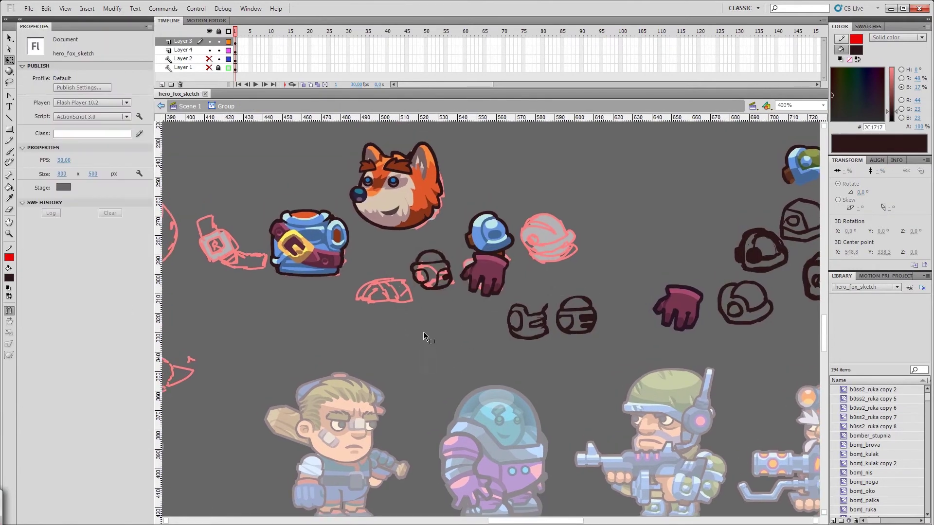
Ink the fox's foot with a flat sole and curved toe stripes over the red foot sketch.
{"action": "double_click", "coordinate": [385, 291]}
{"action": "key", "text": "b"}
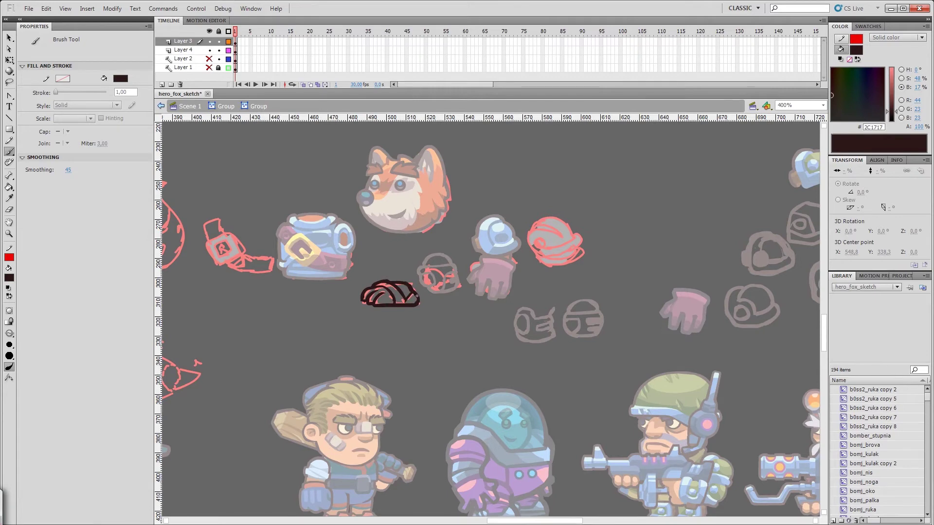
{"action": "key", "text": "v"}
{"action": "key", "text": "ctrl+z"}
{"action": "key", "text": "ctrl+z"}
{"action": "key", "text": "ctrl+z"}
{"action": "key", "text": "ctrl+z"}
{"action": "key", "text": "ctrl+z"}
Fit the domed leg guard above the inked foot and save the file.
{"action": "double_click", "coordinate": [417, 281]}
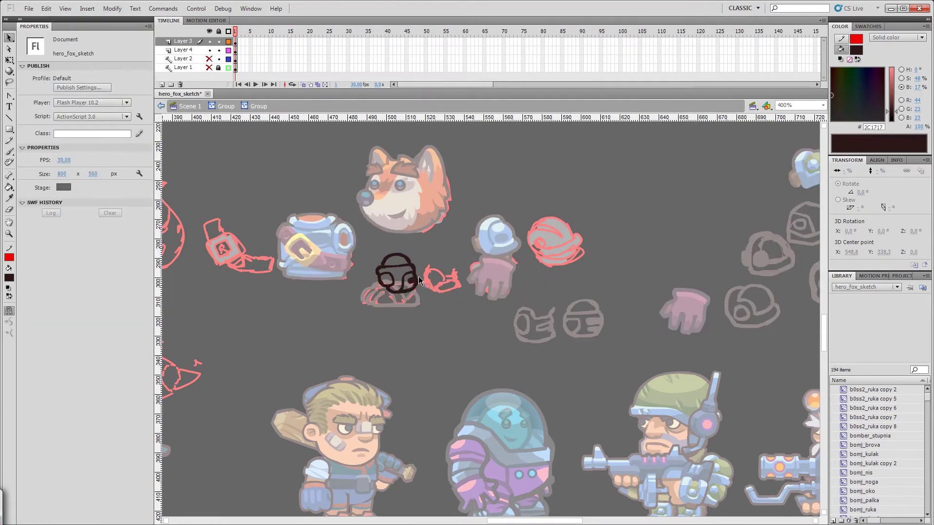
{"action": "key", "text": "q"}
{"action": "left_click", "coordinate": [398, 262]}
{"action": "key", "text": "ctrl+shift+a"}
{"action": "key", "text": "ctrl+s"}
Recolour the torso armour's lower band dark blue #263854 and return to the fox parts group.
{"action": "key", "text": "b"}
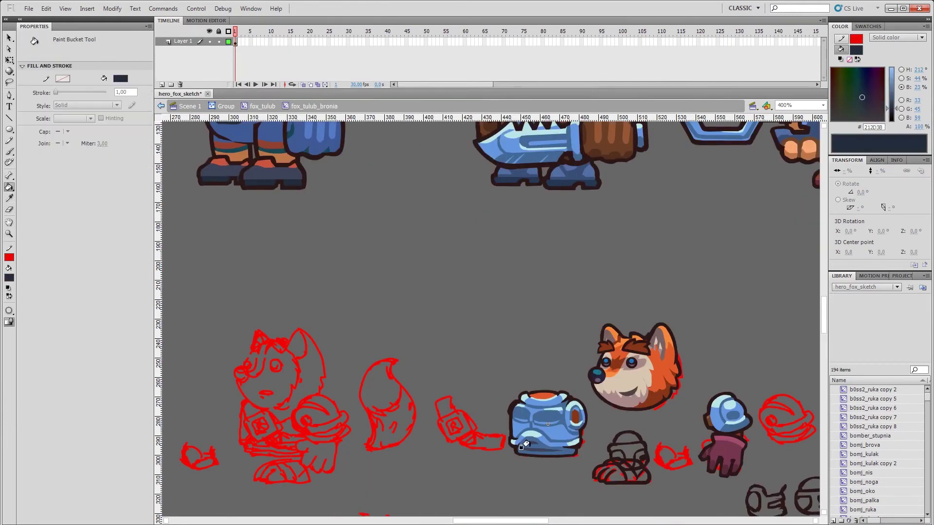
{"action": "left_click", "coordinate": [545, 446]}
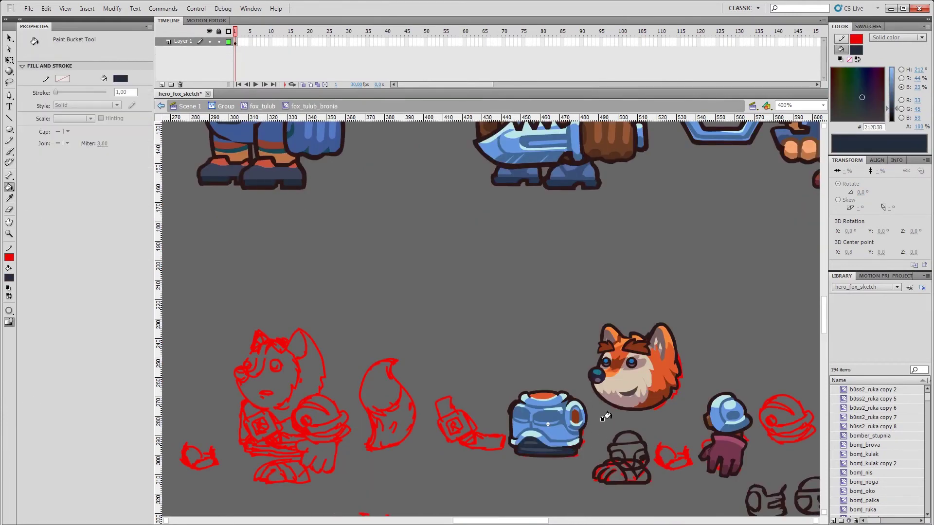
{"action": "left_click_drag", "start_coordinate": [605, 417], "coordinate": [406, 439]}
{"action": "left_click", "coordinate": [722, 193], "text": "alt"}
{"action": "left_click", "coordinate": [722, 194], "text": "alt"}
{"action": "key", "text": "v"}
{"action": "double_click", "coordinate": [559, 272]}
{"action": "left_click_drag", "start_coordinate": [395, 382], "coordinate": [559, 280]}
{"action": "left_click_drag", "start_coordinate": [599, 254], "coordinate": [558, 280]}
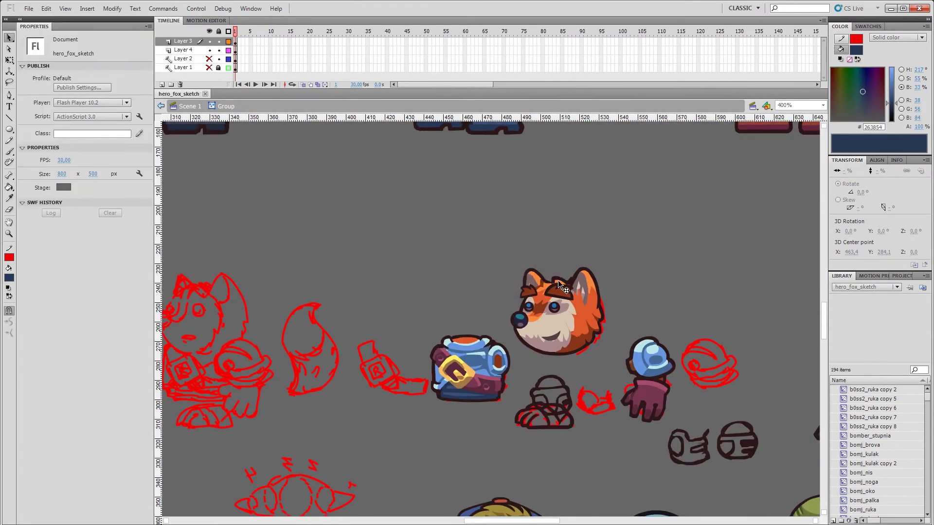
Open the domed leg guard above the foot, change the brush size and touch up its lower outline.
{"action": "scroll", "coordinate": [558, 280], "scroll_direction": "down", "scroll_amount": 2}
{"action": "scroll", "coordinate": [515, 409], "scroll_direction": "right", "scroll_amount": 3}
{"action": "double_click", "coordinate": [445, 341]}
{"action": "key", "text": "b"}
{"action": "left_click", "coordinate": [9, 345]}
{"action": "left_click", "coordinate": [30, 399]}
{"action": "left_click", "coordinate": [467, 347], "text": "alt"}
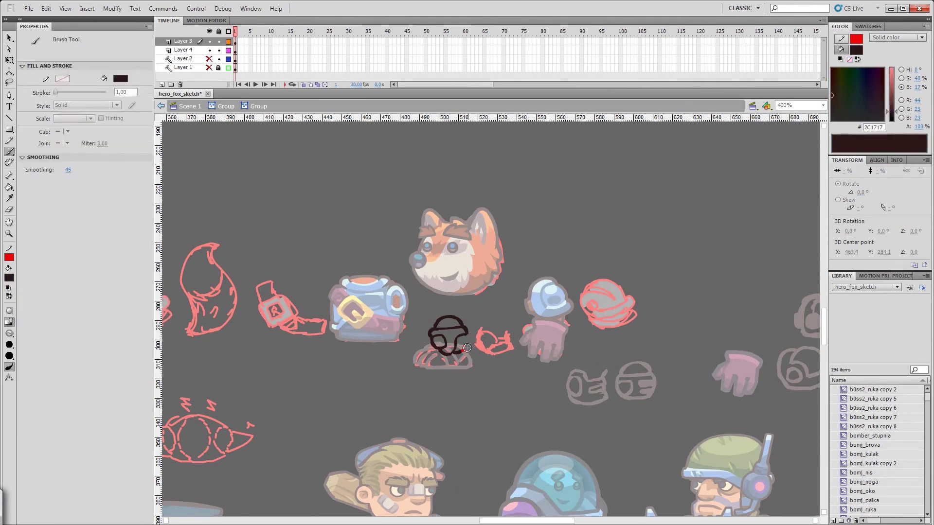
Open the foot drawing and rework the lines at its heel end with the Eraser and Brush.
{"action": "key", "text": "v"}
{"action": "double_click", "coordinate": [456, 351]}
{"action": "key", "text": "e"}
{"action": "left_click_drag", "start_coordinate": [472, 335], "coordinate": [468, 381]}
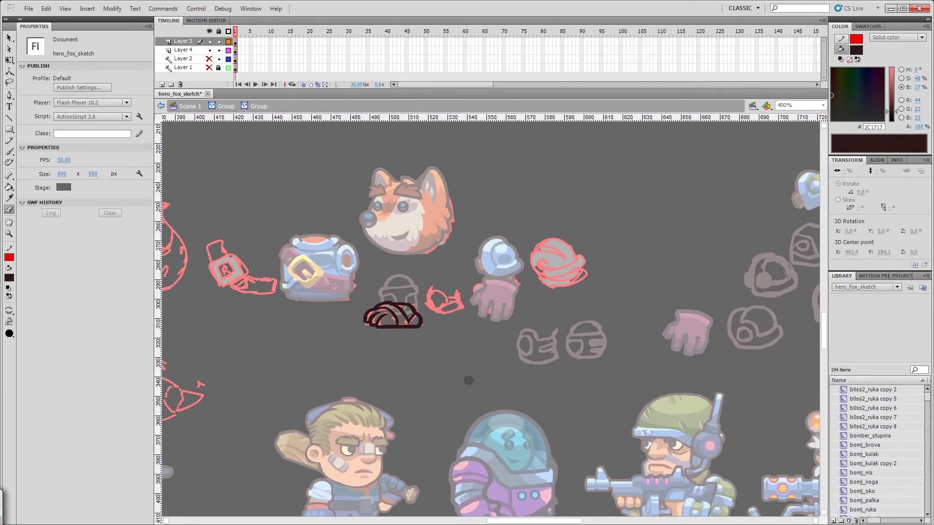
{"action": "key", "text": "b"}
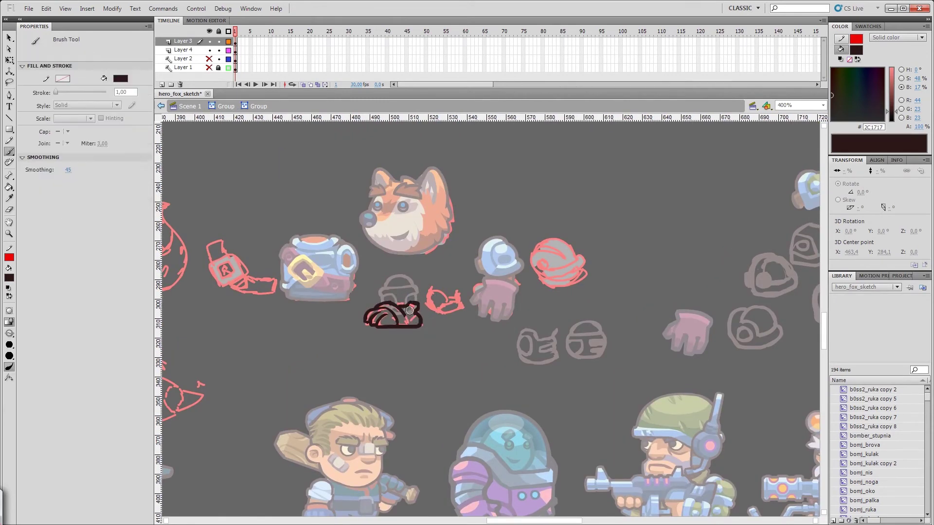
{"action": "key", "text": "v"}
{"action": "key", "text": "b"}
{"action": "key", "text": "v"}
{"action": "key", "text": "b"}
{"action": "key", "text": "v"}
{"action": "double_click", "coordinate": [438, 325]}
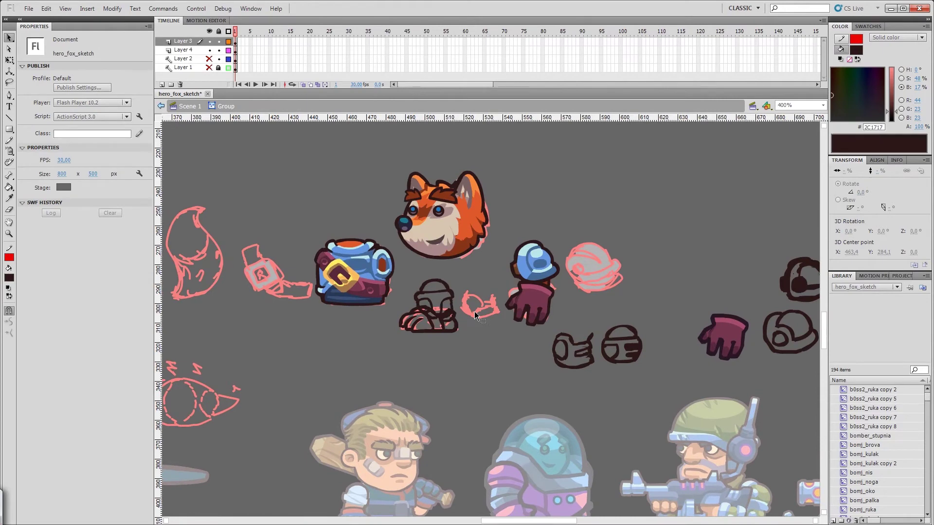
Adjust the fit of the domed leg guard and foot with Free Transform, and save the file.
{"action": "left_click", "coordinate": [427, 280]}
{"action": "key", "text": "q"}
{"action": "key", "text": "ctrl+s"}
{"action": "left_click", "coordinate": [416, 309]}
{"action": "left_click", "coordinate": [417, 307]}
{"action": "left_click_drag", "start_coordinate": [450, 313], "coordinate": [426, 260]}
{"action": "key", "text": "ctrl+shift+a"}
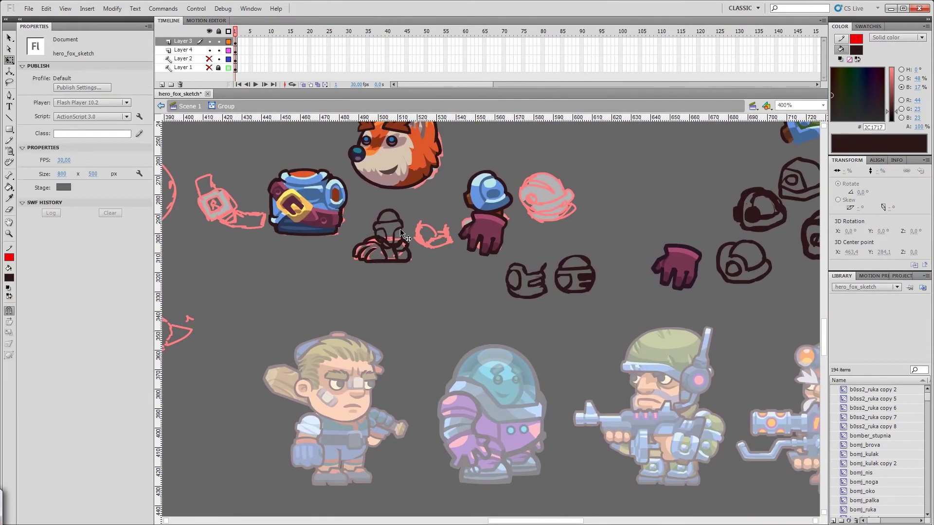
Move the domed leg guard off the foot to the row of rejected variants and save the file.
{"action": "left_click_drag", "start_coordinate": [403, 224], "coordinate": [478, 279]}
{"action": "key", "text": "ctrl+f"}
{"action": "key", "text": "Escape"}
{"action": "key", "text": "ctrl+s"}
Brush a plain tall oval leg outline for the space above the foot.
{"action": "double_click", "coordinate": [430, 222]}
{"action": "key", "text": "a"}
{"action": "key", "text": "b"}
{"action": "mouse_move", "coordinate": [435, 210]}
{"action": "left_mouse_down"}
{"action": "mouse_move", "coordinate": [421, 220]}
{"action": "mouse_move", "coordinate": [431, 247]}
{"action": "left_mouse_up"}
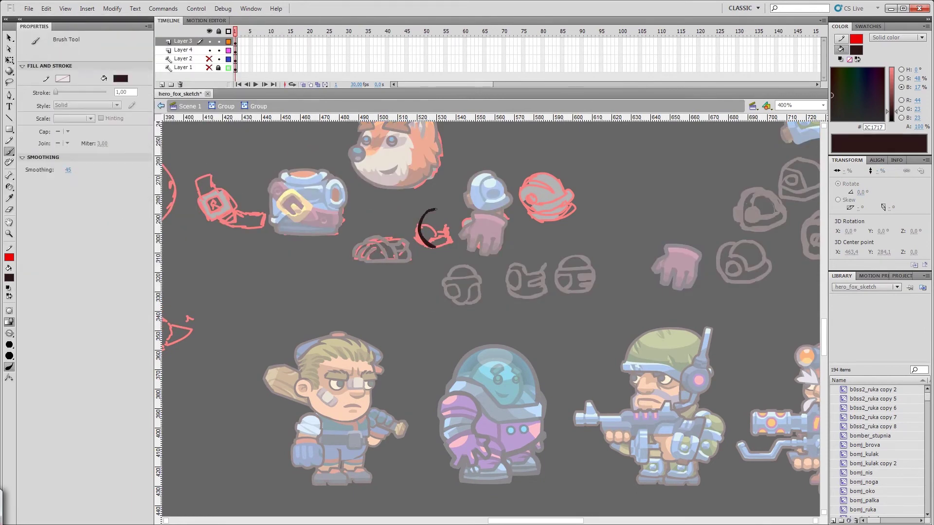
{"action": "key", "text": "v"}
{"action": "double_click", "coordinate": [442, 260]}
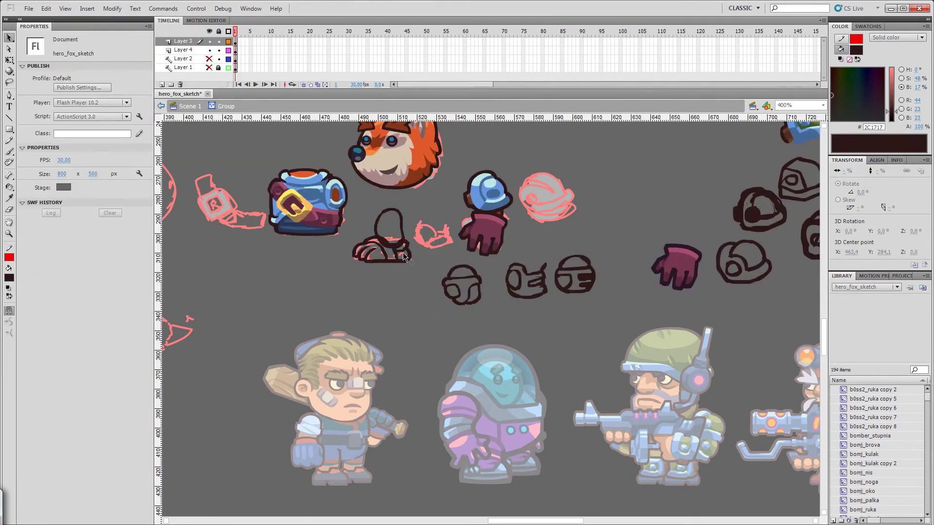
Open the foot drawing and touch up its dark outline at the heel with the Brush.
{"action": "double_click", "coordinate": [404, 256]}
{"action": "key", "text": "b"}
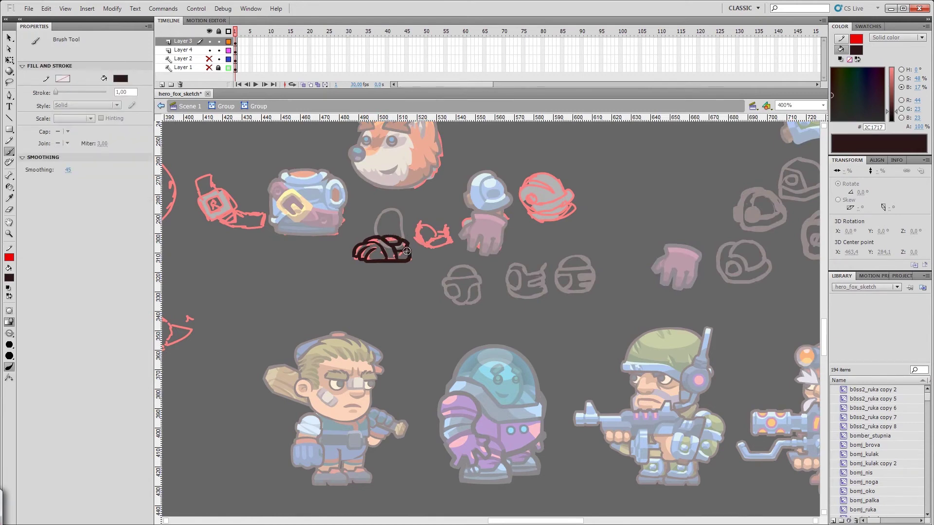
{"action": "key", "text": "v"}
{"action": "double_click", "coordinate": [407, 282]}
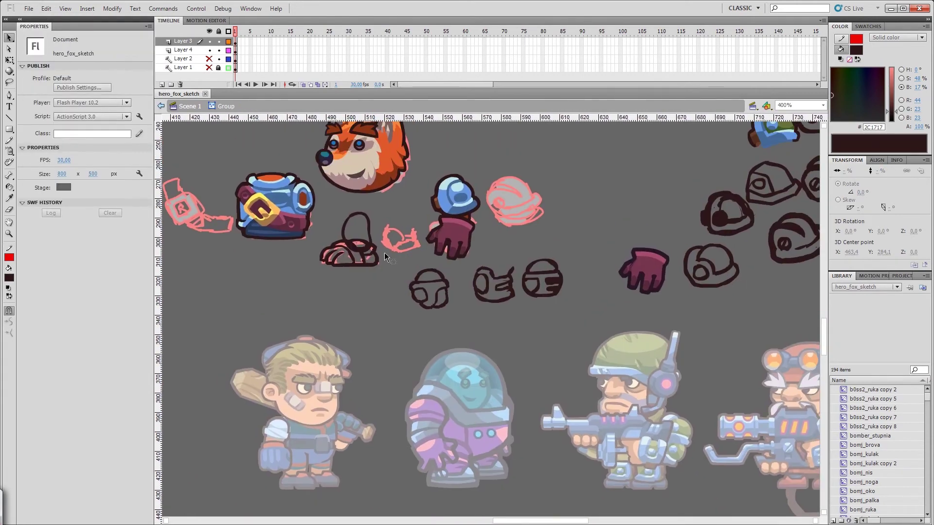
Try to block in a solid dark boot cuff over the lower part of the leg.
{"action": "double_click", "coordinate": [384, 253]}
{"action": "key", "text": "b"}
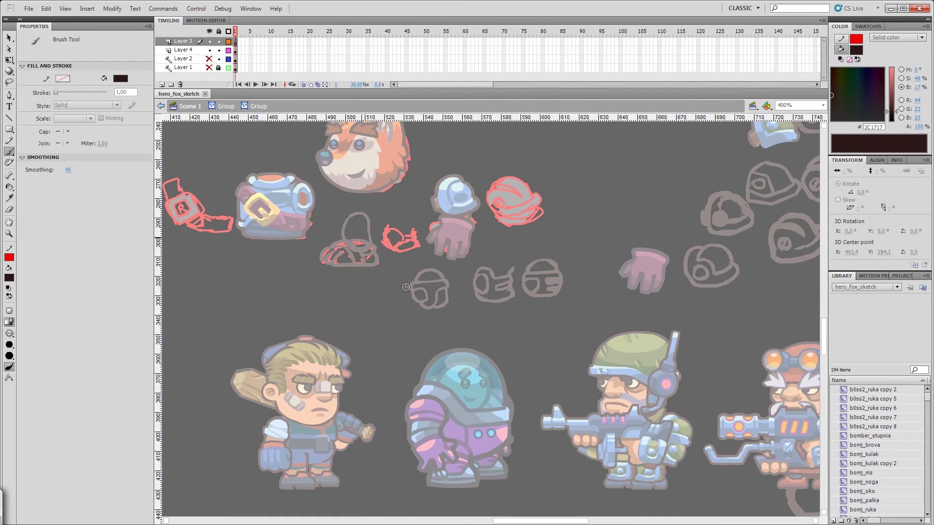
{"action": "mouse_move", "coordinate": [365, 240]}
{"action": "left_mouse_down"}
{"action": "mouse_move", "coordinate": [358, 246]}
{"action": "mouse_move", "coordinate": [347, 234]}
{"action": "left_mouse_up"}
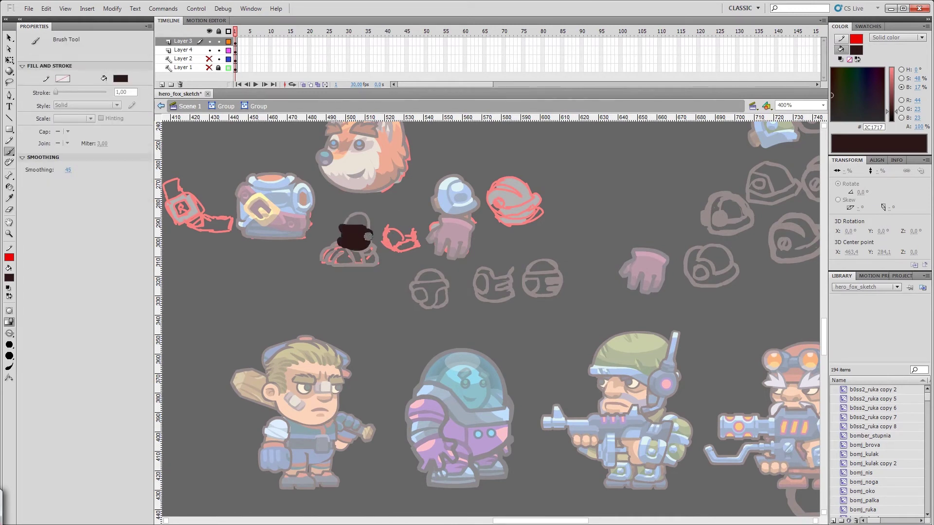
{"action": "key", "text": "v"}
{"action": "double_click", "coordinate": [392, 265]}
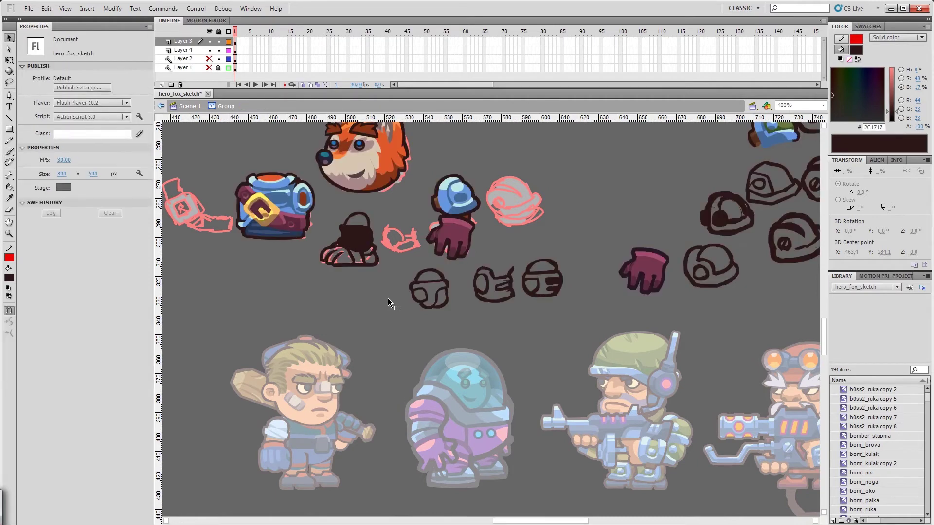
Ink the boot cuff's outline with an inner panel over the lower leg, and save the file.
{"action": "double_click", "coordinate": [401, 239]}
{"action": "key", "text": "b"}
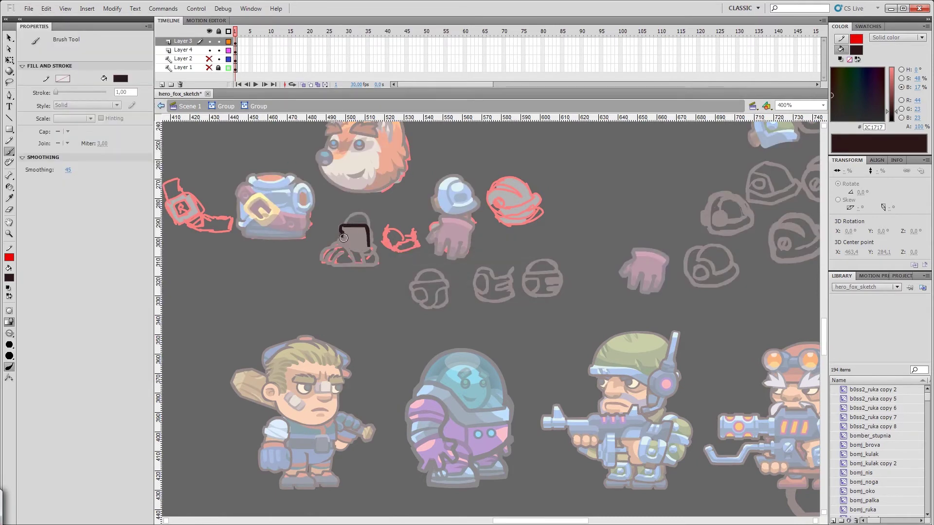
{"action": "left_click_drag", "start_coordinate": [340, 241], "coordinate": [368, 244]}
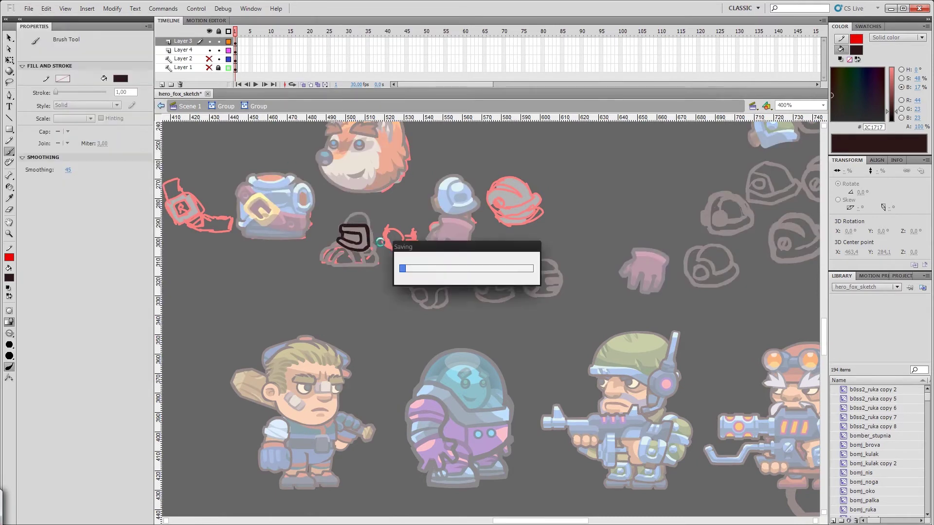
{"action": "key", "text": "e"}
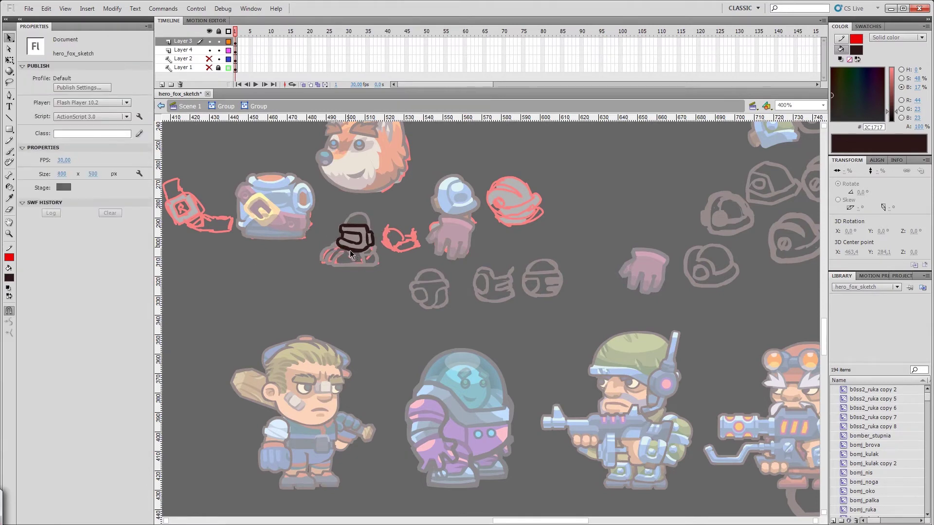
Rework the boot cuff's inked outline over the lower leg with the Eraser and Brush, and save the file.
{"action": "key", "text": "q"}
{"action": "left_click", "coordinate": [393, 250]}
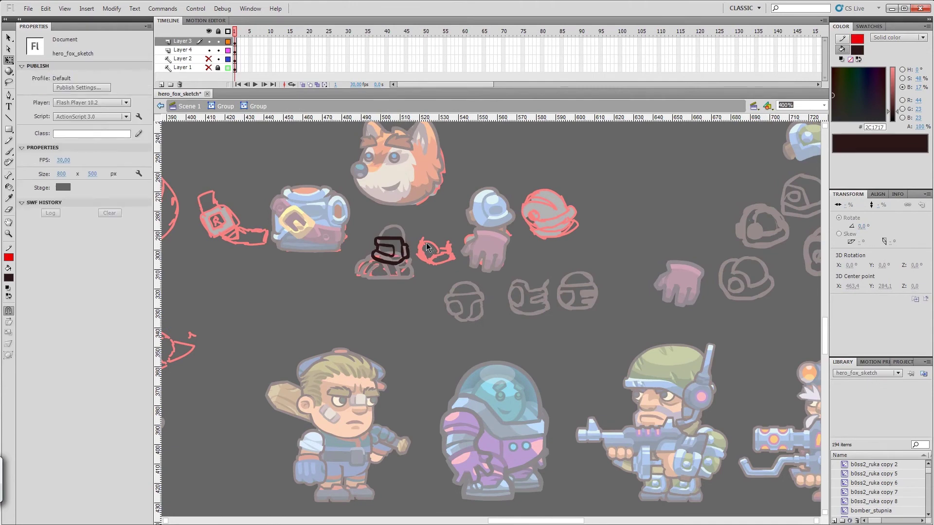
{"action": "left_click", "coordinate": [423, 230]}
{"action": "left_click_drag", "start_coordinate": [373, 234], "coordinate": [406, 278]}
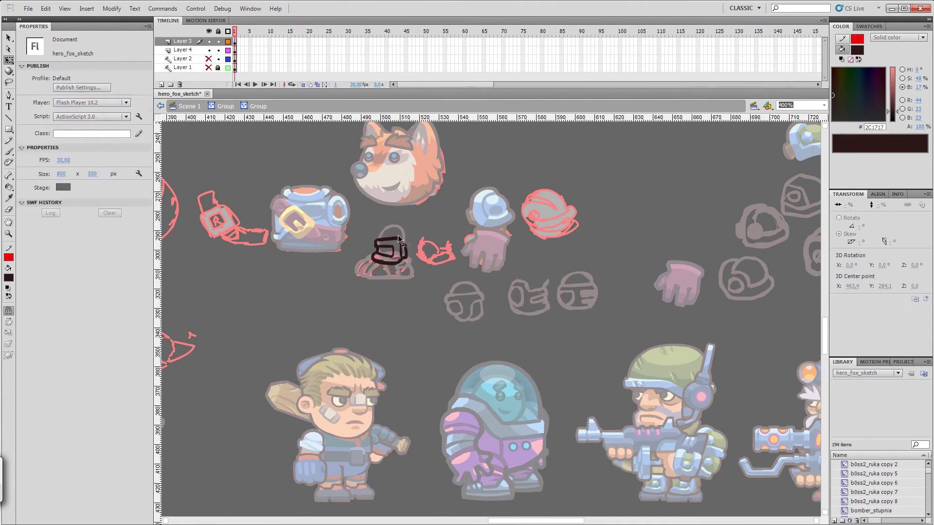
{"action": "left_click", "coordinate": [396, 259]}
{"action": "left_click", "coordinate": [411, 229]}
{"action": "left_click", "coordinate": [396, 258]}
{"action": "left_click", "coordinate": [411, 229]}
{"action": "scroll", "coordinate": [411, 229], "scroll_direction": "up", "scroll_amount": 1}
{"action": "key", "text": "e"}
{"action": "key", "text": "ctrl+s"}
{"action": "key", "text": "b"}
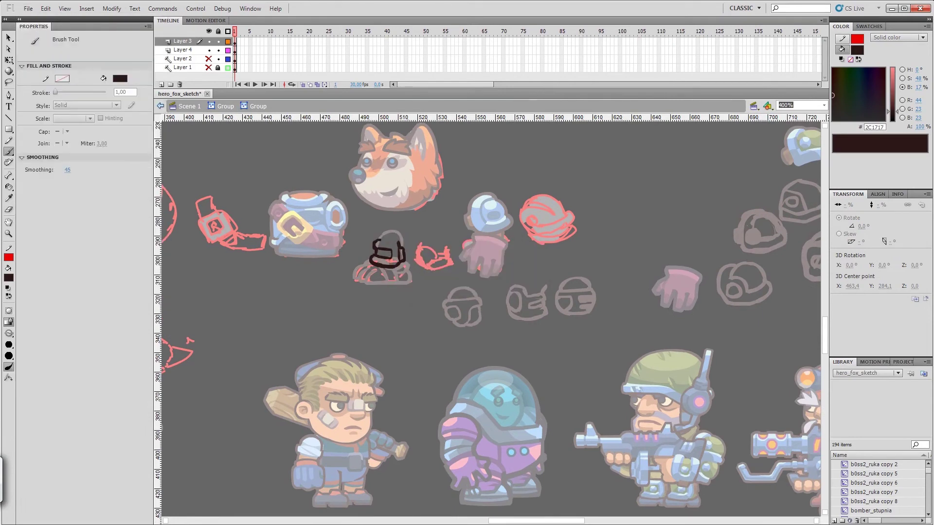
{"action": "key", "text": "ctrl+s"}
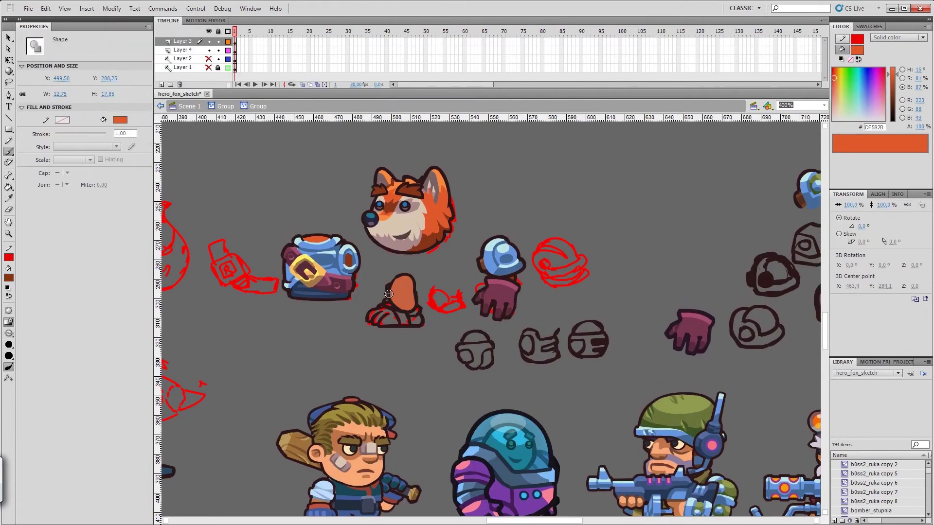
Brush dark brown shading (#873418) onto the orange leg shape, and save the file.
{"action": "left_click_drag", "start_coordinate": [388, 294], "coordinate": [410, 306]}
{"action": "key", "text": "v"}
{"action": "key", "text": "ctrl+s"}
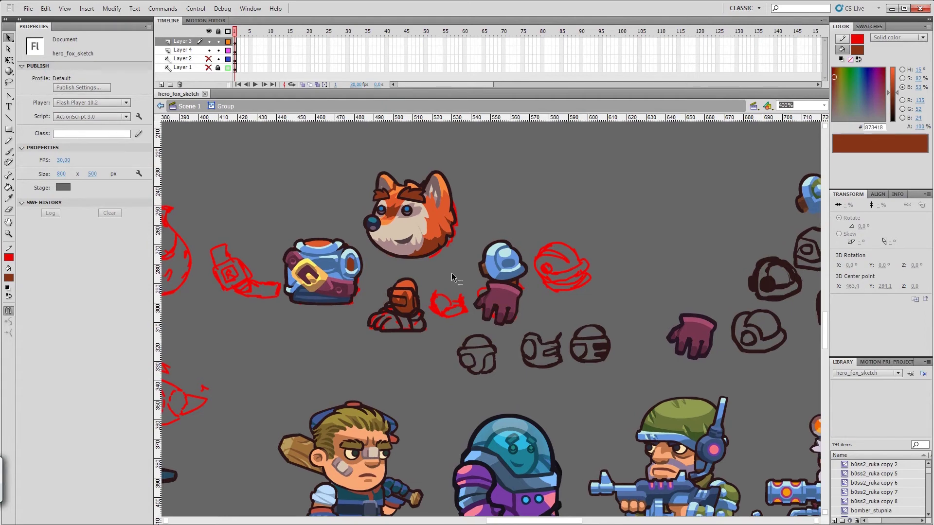
Colour the boot cuff blue with a light blue top highlight and darker blue shading, and save the file.
{"action": "double_click", "coordinate": [417, 319]}
{"action": "left_click", "coordinate": [493, 267]}
{"action": "left_click", "coordinate": [389, 296]}
{"action": "left_click", "coordinate": [398, 313]}
{"action": "left_click", "coordinate": [495, 266]}
{"action": "left_click", "coordinate": [495, 266]}
{"action": "key", "text": "v"}
{"action": "key", "text": "ctrl+s"}
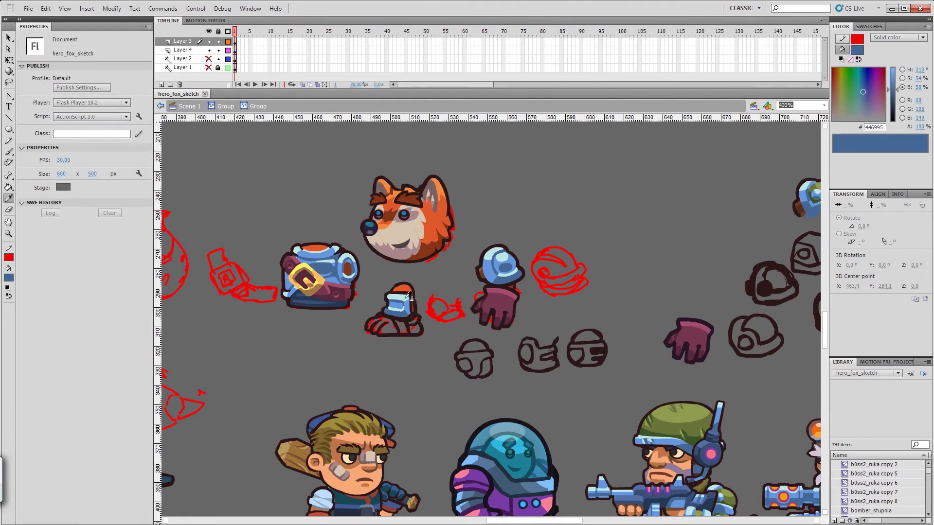
Touch up the boot cuff's colours and dark outline at 800% zoom, using colours sampled from the artwork.
{"action": "left_click", "coordinate": [411, 297]}
{"action": "key", "text": "v"}
{"action": "left_click", "coordinate": [824, 105]}
{"action": "left_click", "coordinate": [797, 161]}
{"action": "left_click", "coordinate": [388, 311]}
{"action": "key", "text": "b"}
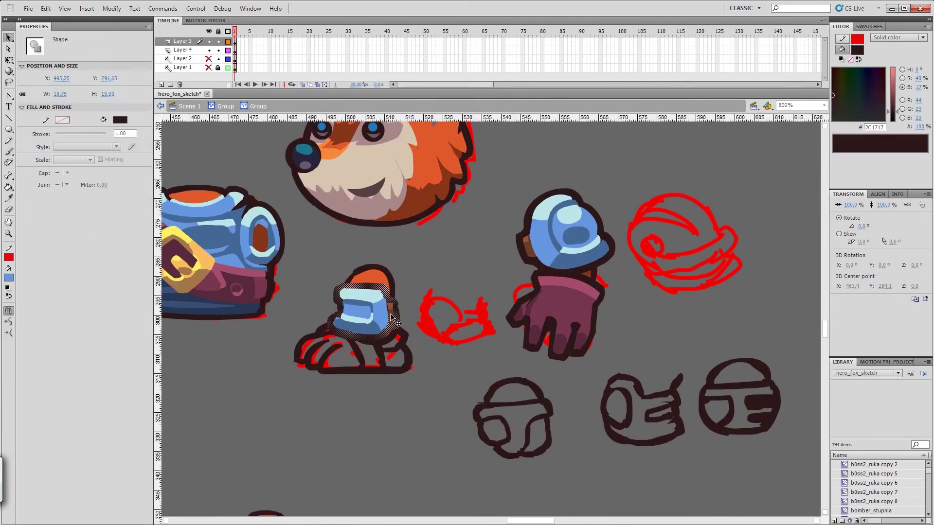
{"action": "key", "text": "i"}
{"action": "left_click", "coordinate": [392, 316]}
{"action": "key", "text": "v"}
{"action": "key", "text": "i"}
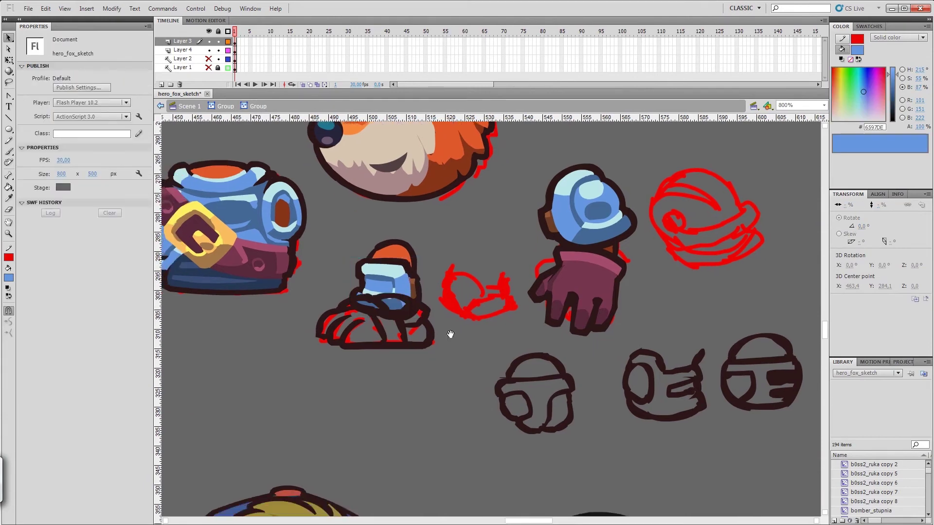
Fill the foot drawing with orange toes, blue shoe panels (#6597DE) and a dark brown ankle opening.
{"action": "left_click", "coordinate": [413, 289]}
{"action": "left_click", "coordinate": [367, 345]}
{"action": "left_click_drag", "start_coordinate": [421, 346], "coordinate": [401, 365]}
{"action": "key", "text": "i"}
{"action": "left_click", "coordinate": [389, 301]}
{"action": "left_click", "coordinate": [421, 346]}
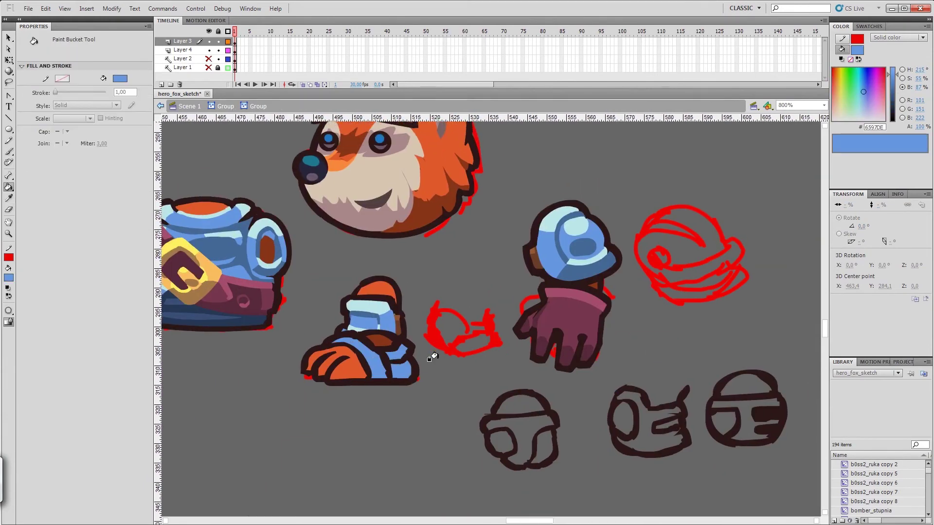
Shade the orange toes with dark brown and refine the dark lines between them with the Brush.
{"action": "key", "text": "i"}
{"action": "left_click", "coordinate": [340, 375]}
{"action": "key", "text": "b"}
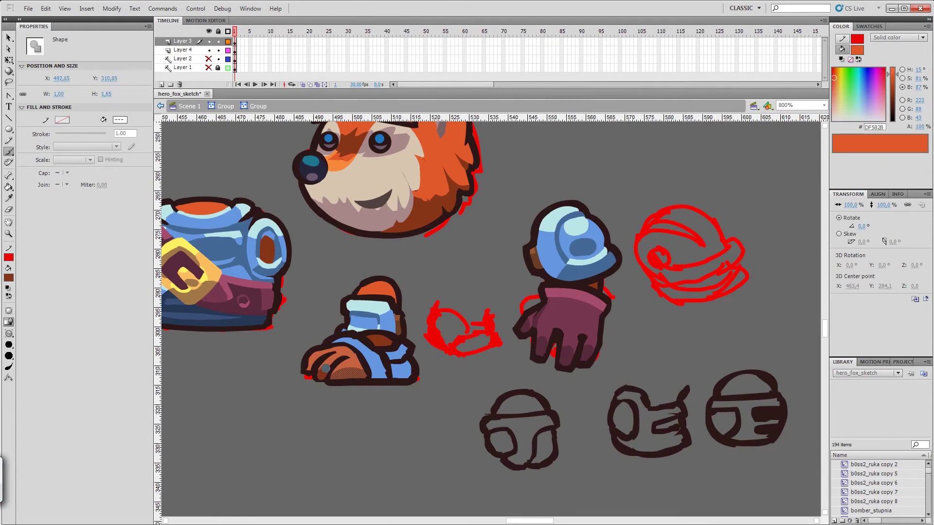
{"action": "key", "text": "i"}
{"action": "left_click", "coordinate": [316, 379]}
{"action": "key", "text": "b"}
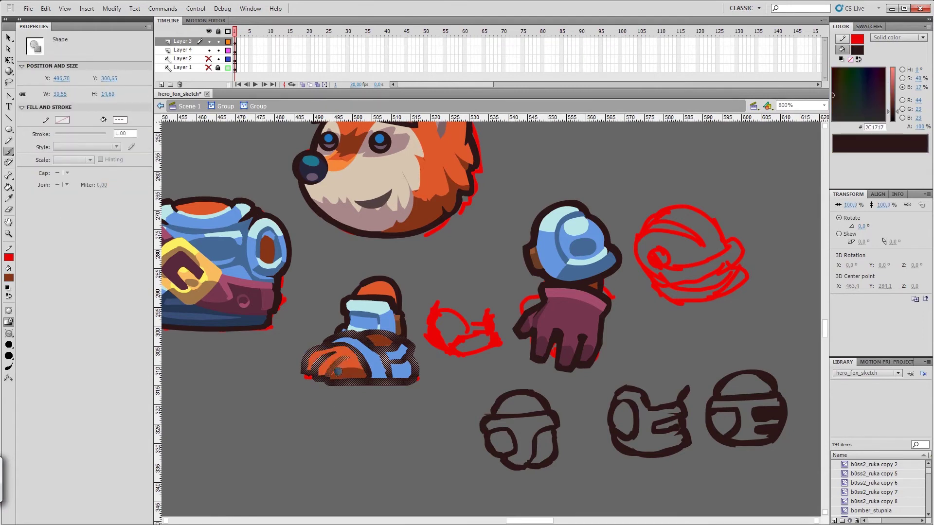
Brush light blue highlights and darker blue shadows onto the foot's blue shoe panels, and save the file.
{"action": "key", "text": "v"}
{"action": "left_click", "coordinate": [352, 395]}
{"action": "scroll", "coordinate": [312, 374], "scroll_direction": "up", "scroll_amount": 2}
{"action": "key", "text": "ctrl+s"}
{"action": "key", "text": "i"}
{"action": "left_click", "coordinate": [350, 398]}
{"action": "key", "text": "b"}
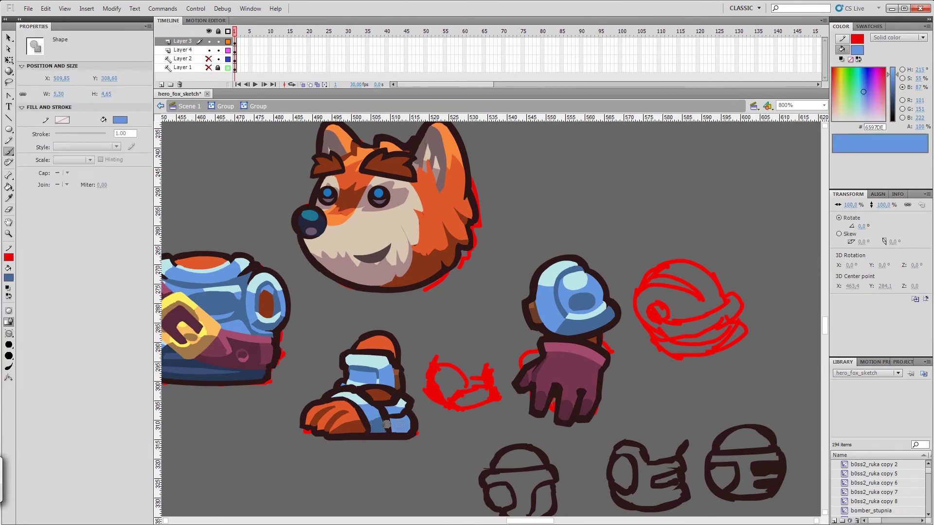
{"action": "key", "text": "i"}
{"action": "left_click", "coordinate": [395, 419]}
{"action": "key", "text": "v"}
{"action": "left_click", "coordinate": [405, 349]}
{"action": "key", "text": "ctrl+s"}
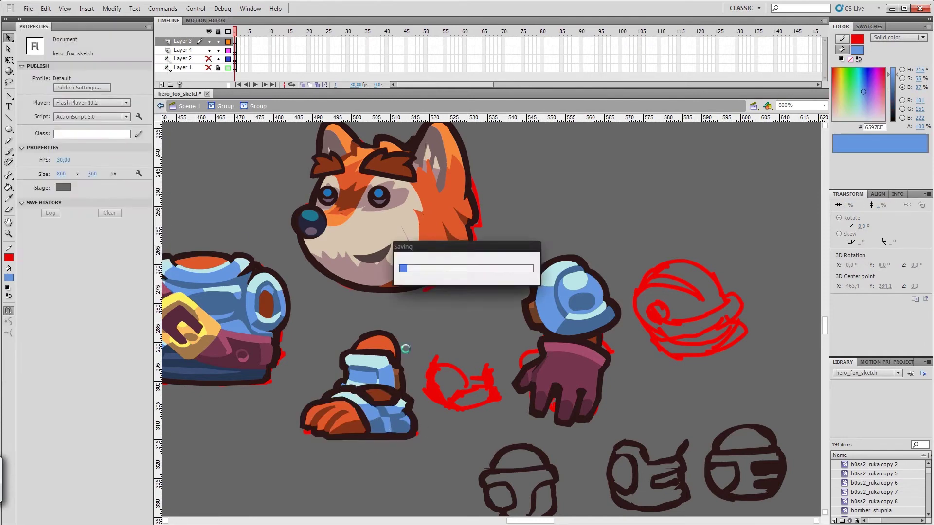
Brush a light blue rim (#BCE7E8) beneath the foot's dark brown ankle opening, and save the file.
{"action": "key", "text": "i"}
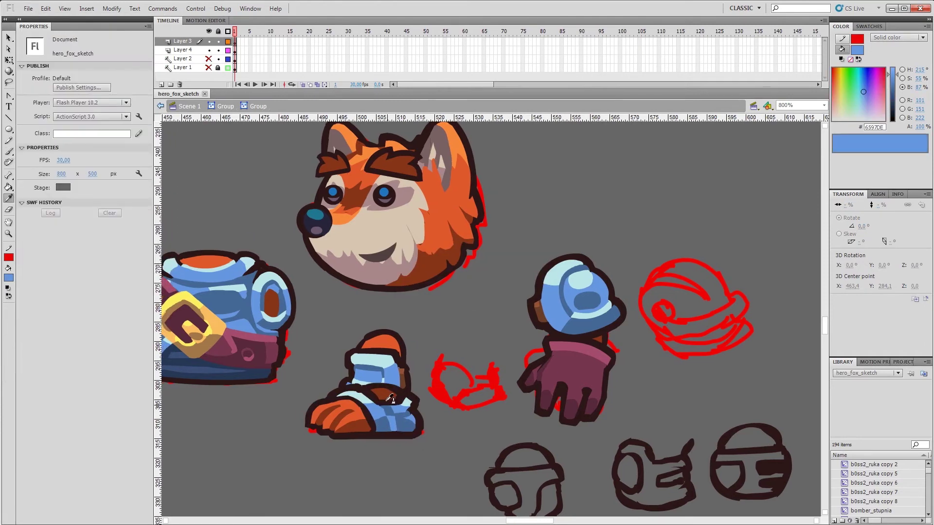
{"action": "left_click", "coordinate": [391, 398]}
{"action": "left_click", "coordinate": [398, 397]}
{"action": "key", "text": "b"}
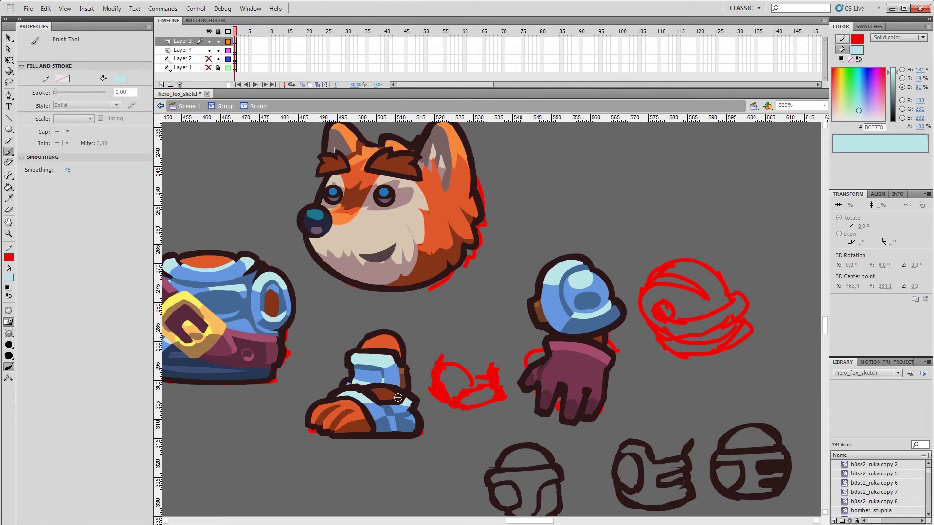
{"action": "left_click", "coordinate": [406, 408]}
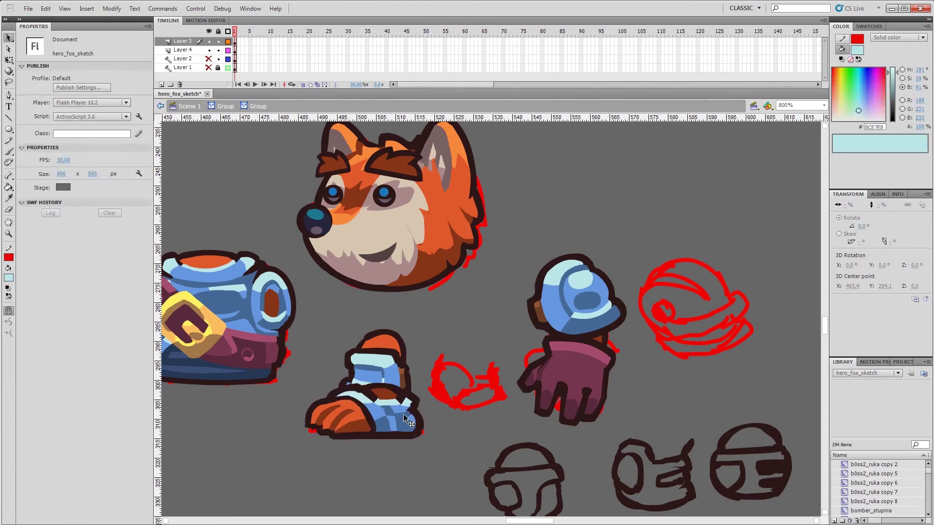
{"action": "left_click", "coordinate": [406, 407]}
{"action": "left_click", "coordinate": [389, 399]}
{"action": "key", "text": "n"}
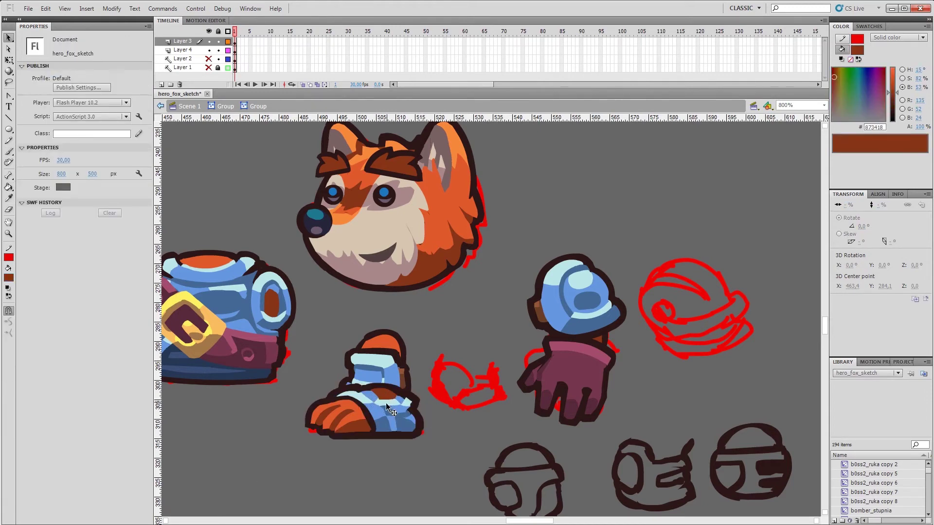
{"action": "key", "text": "v"}
{"action": "left_click", "coordinate": [29, 8]}
{"action": "left_click", "coordinate": [425, 342]}
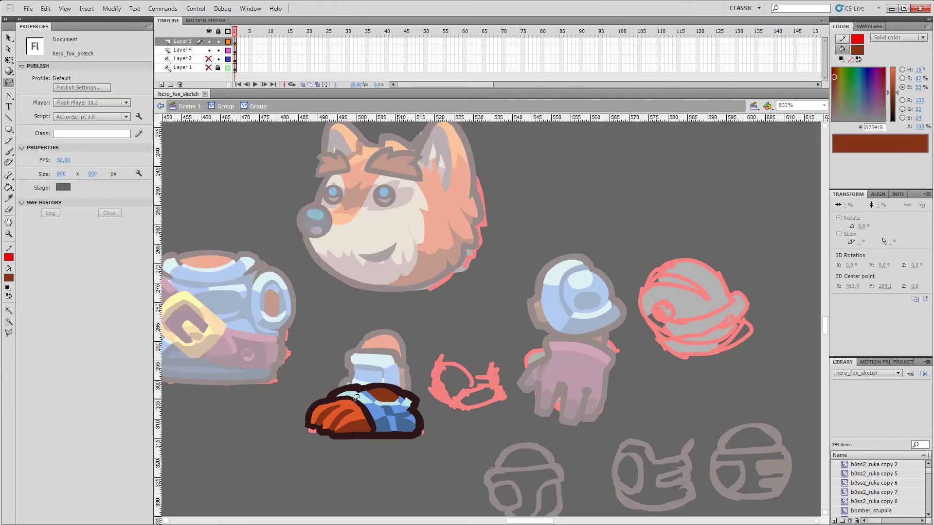
Smooth the dark outline around the foot's ankle opening and refill the opening with dark brown.
{"action": "left_click", "coordinate": [425, 352]}
{"action": "key", "text": "v"}
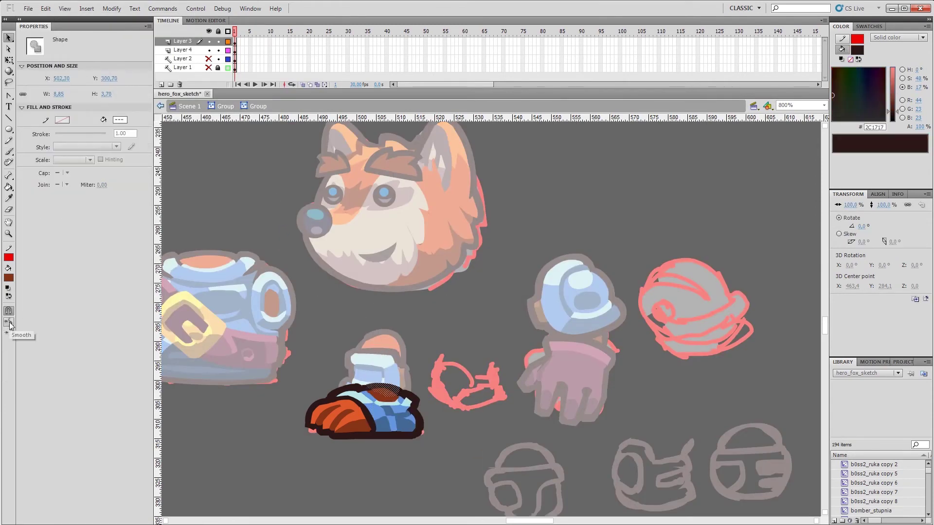
{"action": "left_click", "coordinate": [411, 387]}
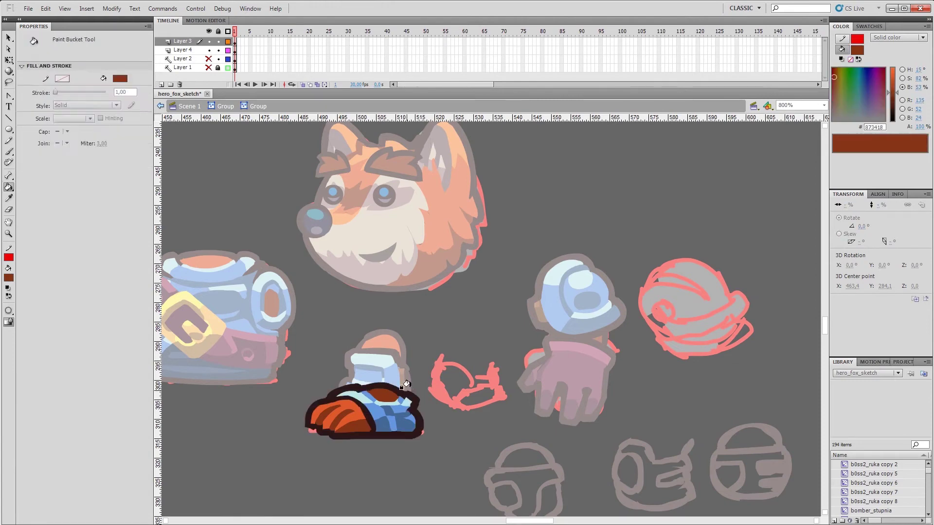
{"action": "left_click", "coordinate": [353, 388]}
{"action": "left_click", "coordinate": [375, 381]}
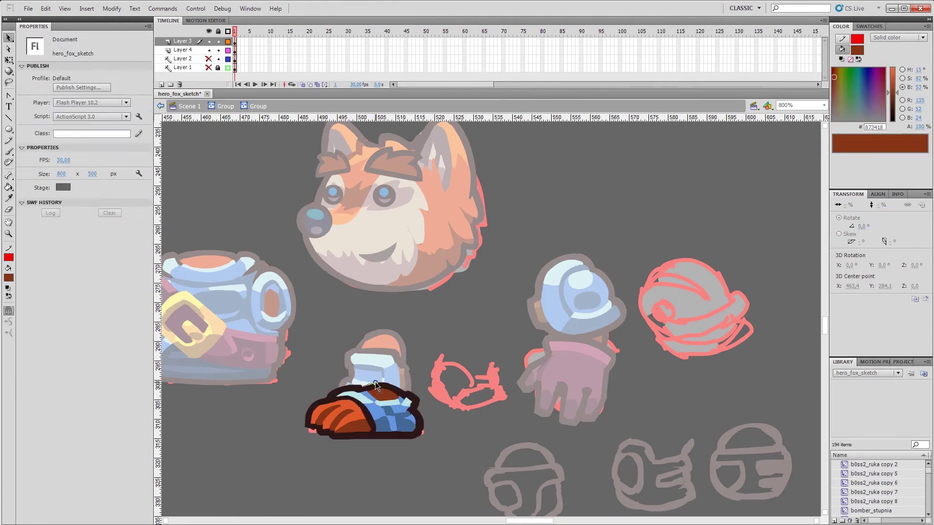
Lasso and smooth rough sections of the foot's dark outline, including the heel.
{"action": "key", "text": "v"}
{"action": "key", "text": "l"}
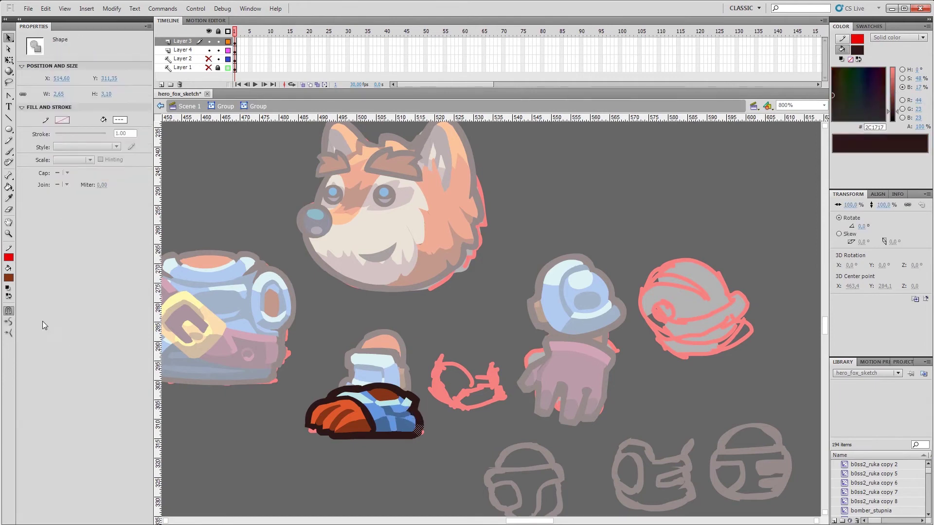
{"action": "left_click_drag", "start_coordinate": [345, 376], "coordinate": [354, 386]}
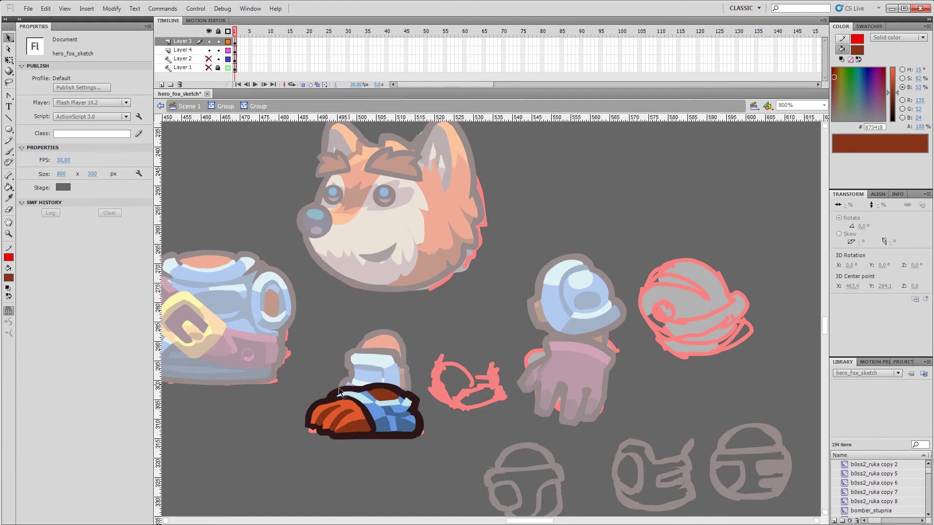
{"action": "left_click", "coordinate": [378, 382]}
Refine the blue shading and dark outline at the top front of the shoe with the Brush, and save the file.
{"action": "key", "text": "b"}
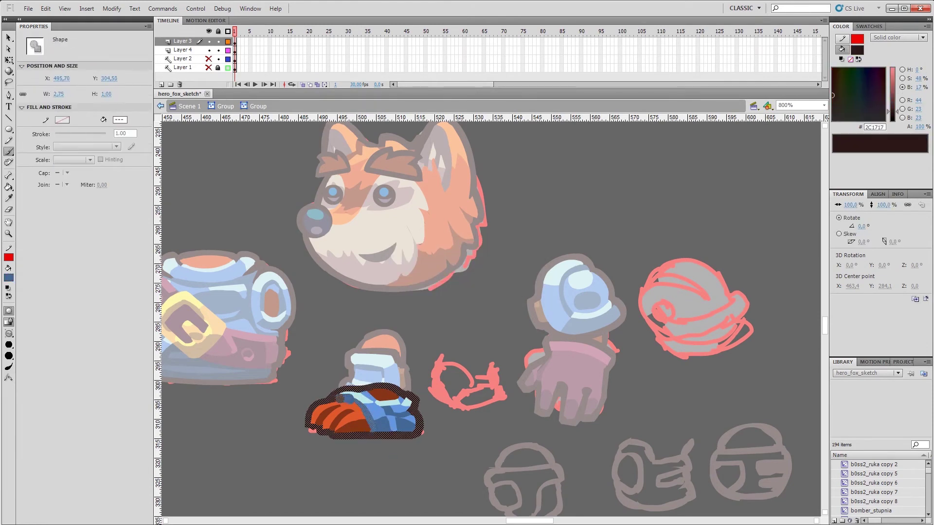
{"action": "key", "text": "v"}
{"action": "key", "text": "ctrl+shift+a"}
{"action": "left_click", "coordinate": [370, 411]}
{"action": "key", "text": "ctrl+shift+a"}
{"action": "key", "text": "ctrl+s"}
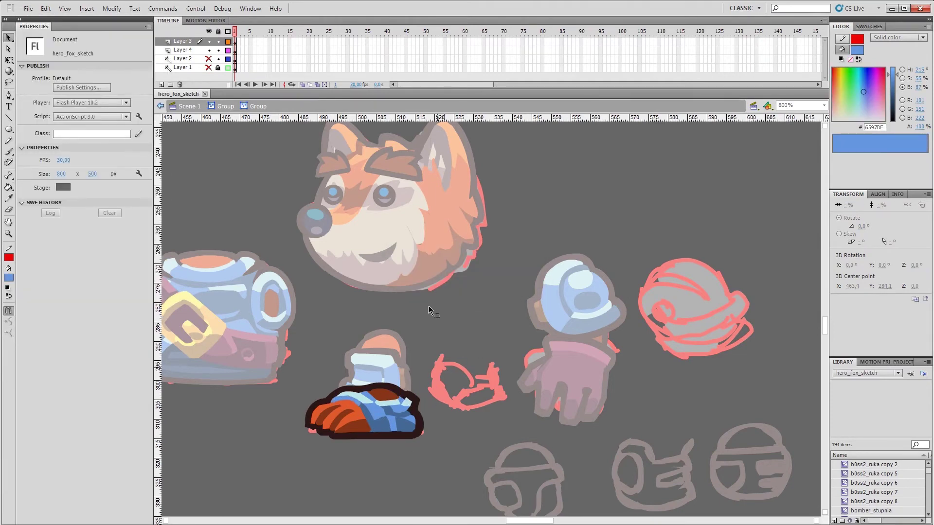
Adjust small areas of the shoe's top front and the toes with the Lasso, and exit the foot drawing.
{"action": "left_click_drag", "start_coordinate": [428, 306], "coordinate": [423, 299]}
{"action": "key", "text": "l"}
{"action": "left_click_drag", "start_coordinate": [338, 404], "coordinate": [326, 395]}
{"action": "key", "text": "v"}
{"action": "key", "text": "v"}
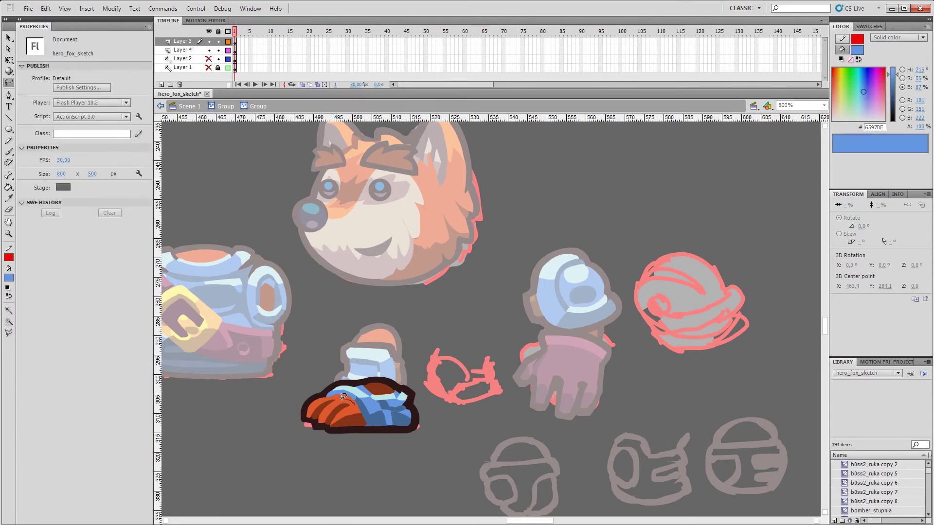
{"action": "left_click_drag", "start_coordinate": [331, 425], "coordinate": [359, 418]}
{"action": "key", "text": "v"}
{"action": "double_click", "coordinate": [450, 407]}
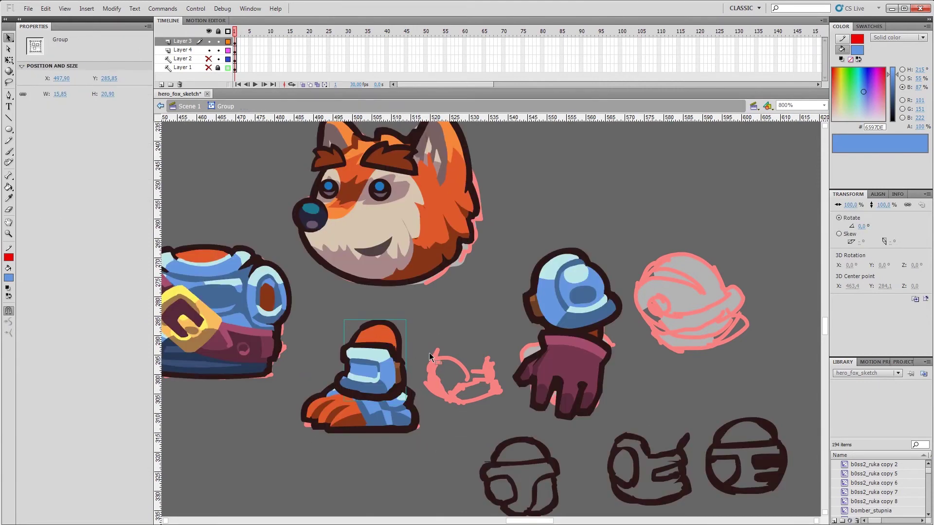
Transform the leg slightly above the foot and adjust the boot cuff over it.
{"action": "key", "text": "q"}
{"action": "left_click_drag", "start_coordinate": [408, 323], "coordinate": [414, 329]}
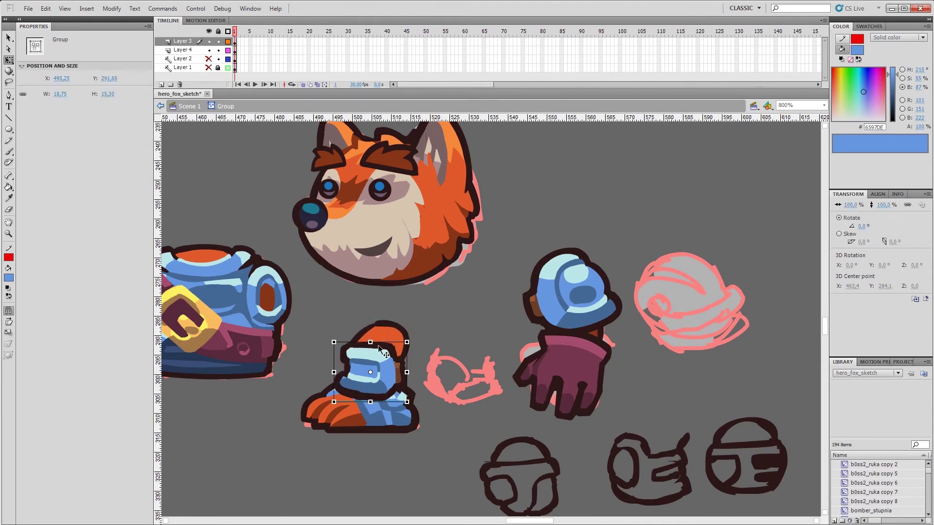
{"action": "double_click", "coordinate": [395, 385]}
{"action": "double_click", "coordinate": [326, 369]}
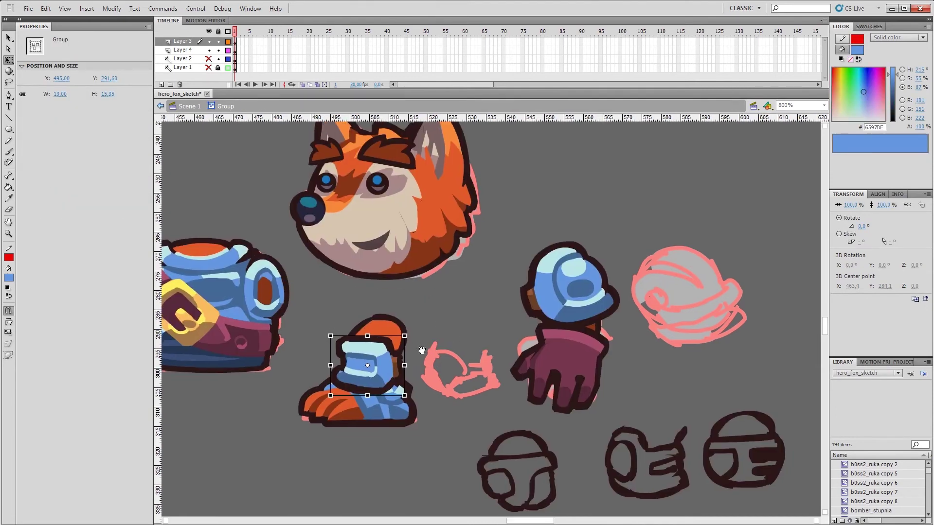
{"action": "scroll", "coordinate": [327, 385], "scroll_direction": "down", "scroll_amount": 1}
{"action": "left_click_drag", "start_coordinate": [425, 298], "coordinate": [427, 289]}
{"action": "left_click", "coordinate": [460, 290]}
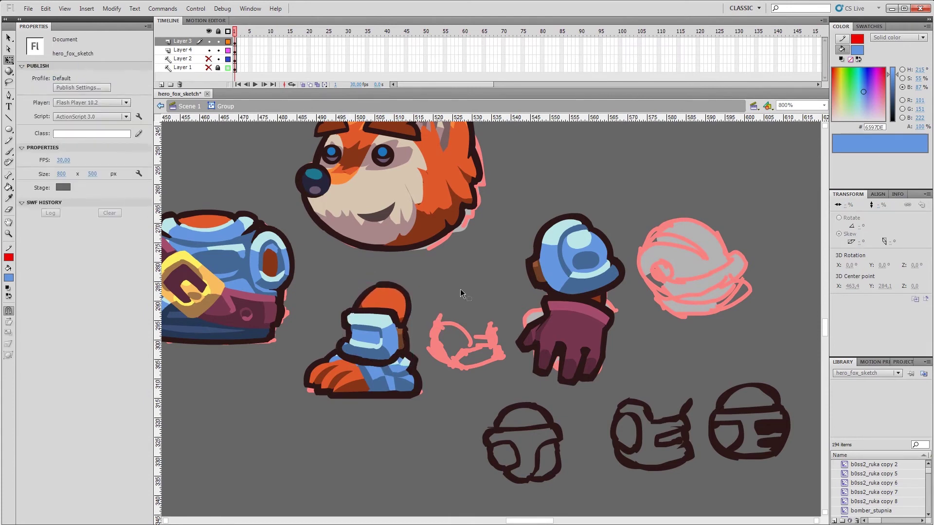
Open the foot and the cuff drawings in turn to examine how the boot parts fit together, and exit them.
{"action": "left_click_drag", "start_coordinate": [498, 265], "coordinate": [545, 248]}
{"action": "left_click", "coordinate": [423, 301]}
{"action": "key", "text": "ctrl+shift+Up"}
{"action": "left_click", "coordinate": [474, 299]}
{"action": "left_click", "coordinate": [475, 299]}
{"action": "left_click", "coordinate": [506, 277]}
{"action": "double_click", "coordinate": [460, 368]}
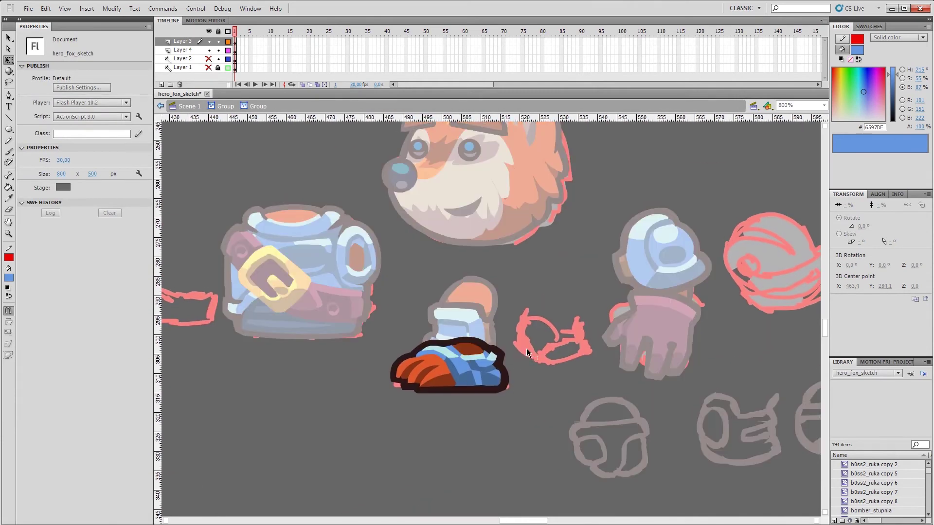
{"action": "key", "text": "v"}
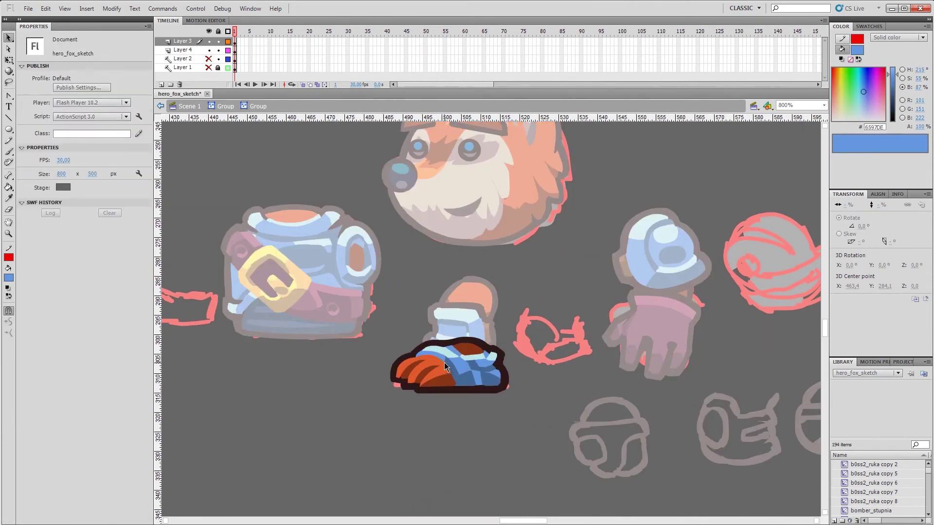
{"action": "double_click", "coordinate": [550, 278]}
{"action": "double_click", "coordinate": [442, 327]}
{"action": "double_click", "coordinate": [517, 306]}
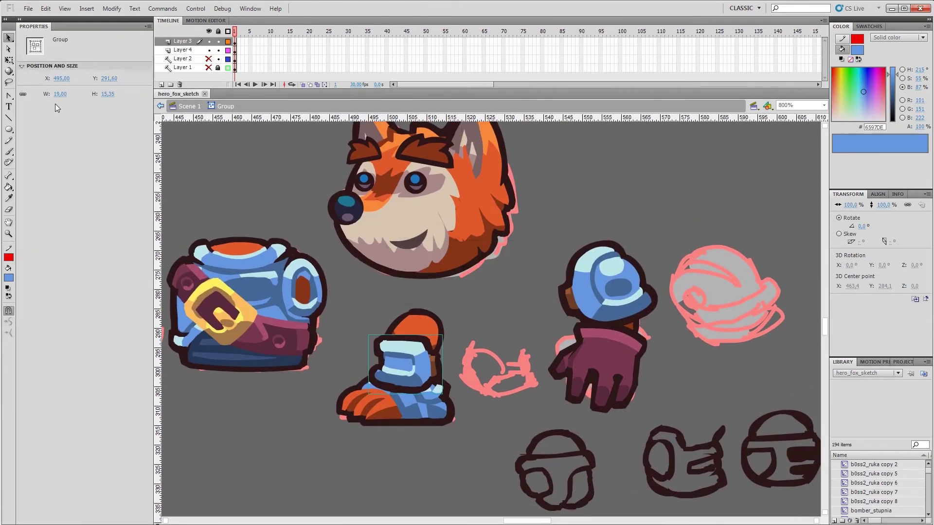
Raise the boot cuff group on the leg, squash it to about 92% height and tilt it slightly with Free Transform.
{"action": "key", "text": "Up"}
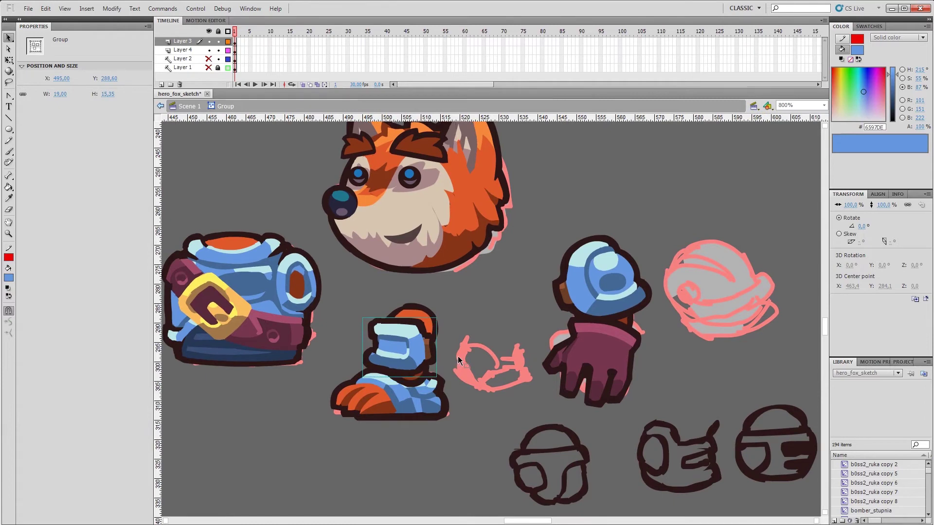
{"action": "key", "text": "q"}
{"action": "left_click_drag", "start_coordinate": [448, 352], "coordinate": [462, 336]}
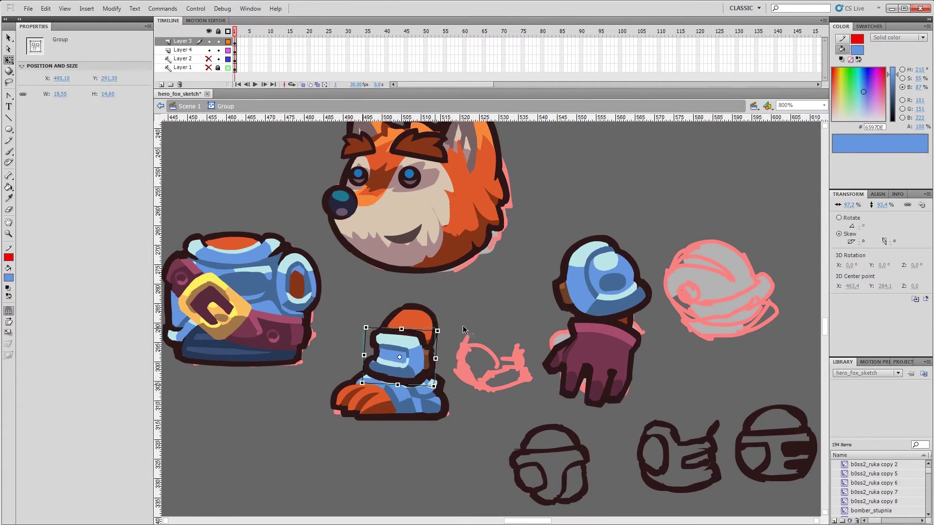
Leave the boot cuff's transform and save the document.
{"action": "double_click", "coordinate": [386, 334]}
{"action": "double_click", "coordinate": [461, 310]}
{"action": "key", "text": "ctrl+s"}
{"action": "key", "text": "Return"}
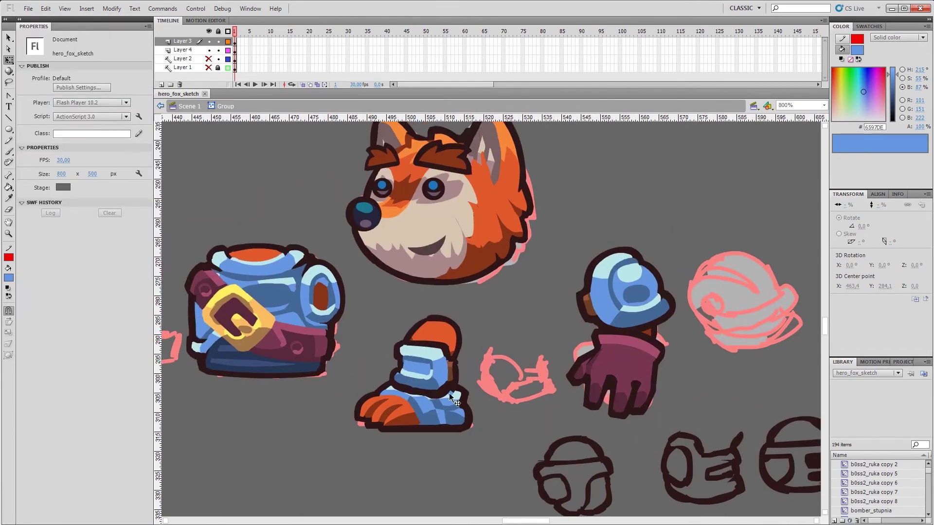
Open the boot cuff drawing and adjust small areas of its top, front and back outline with the Lasso.
{"action": "double_click", "coordinate": [451, 358]}
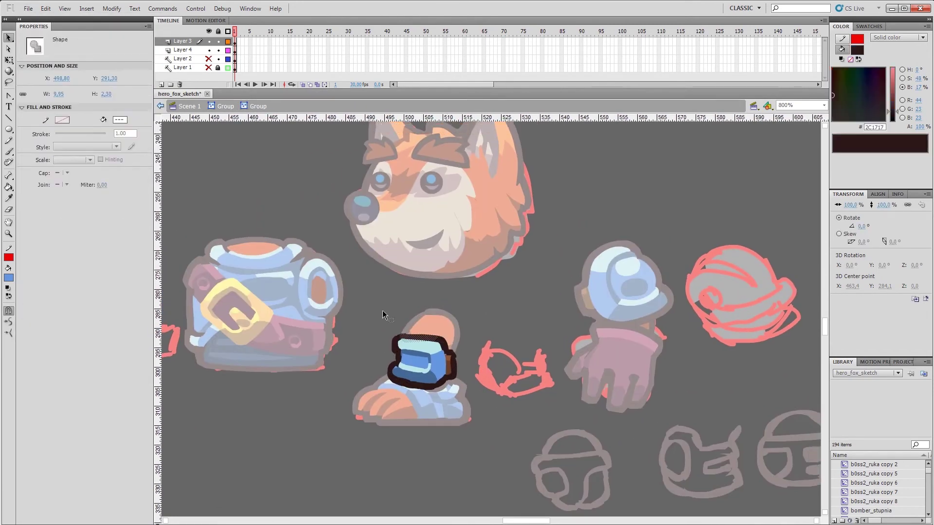
{"action": "left_click", "coordinate": [382, 310]}
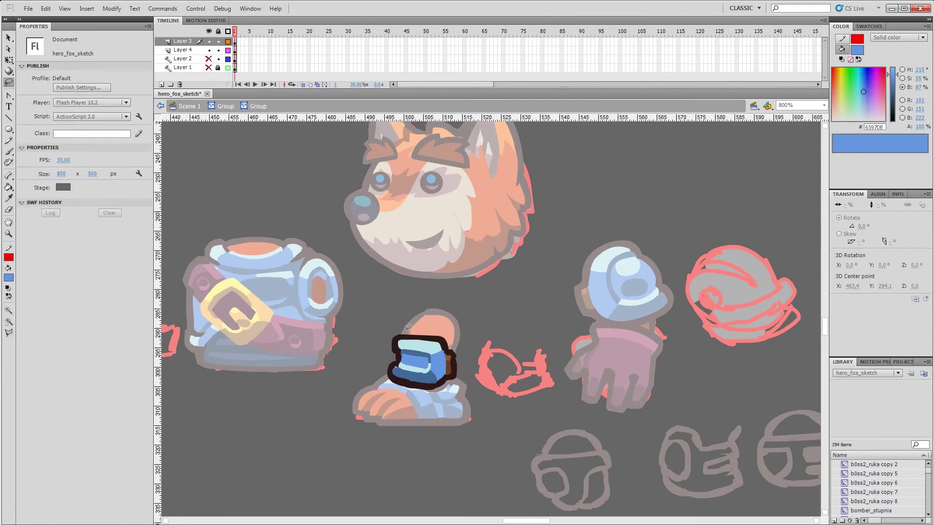
{"action": "key", "text": "v"}
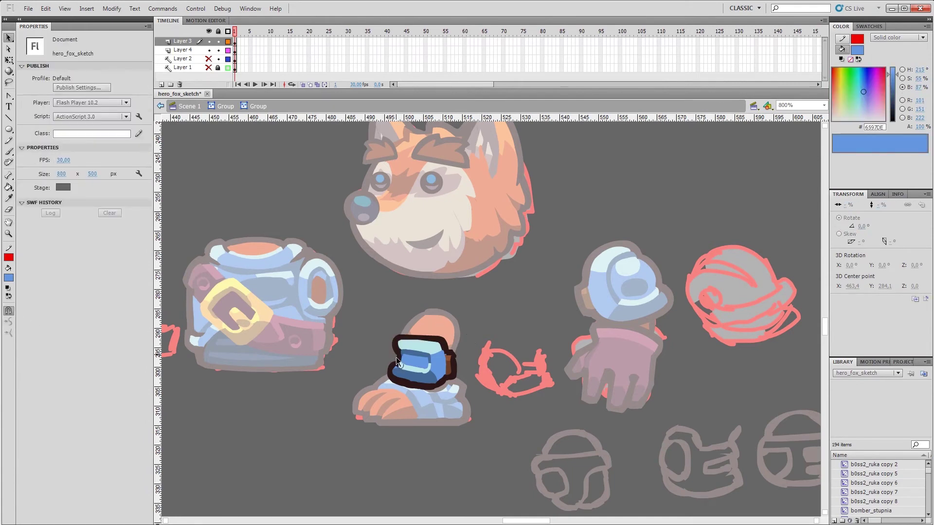
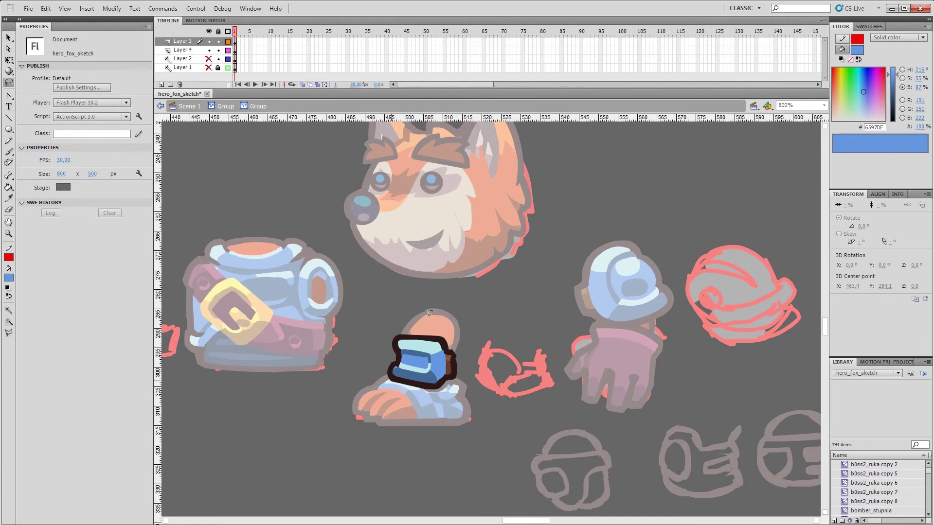
{"action": "key", "text": "v"}
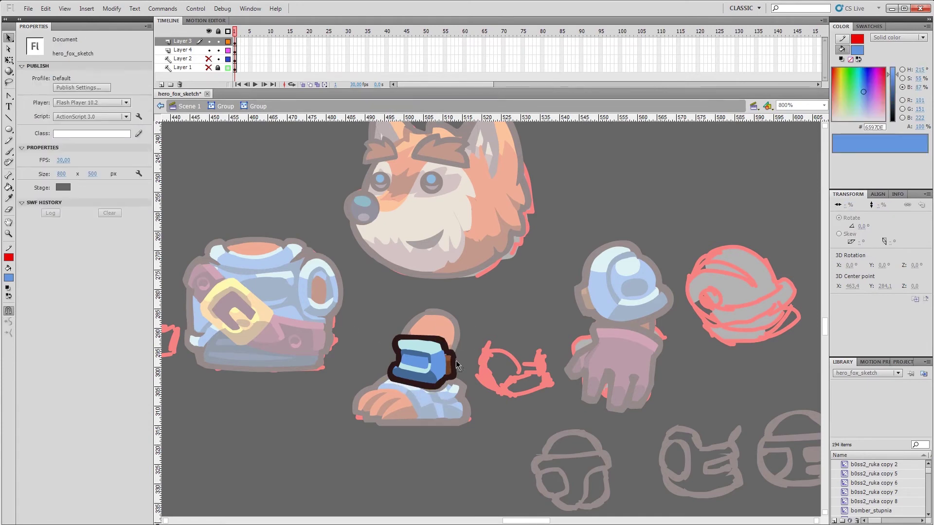
{"action": "key", "text": "l"}
{"action": "key", "text": "v"}
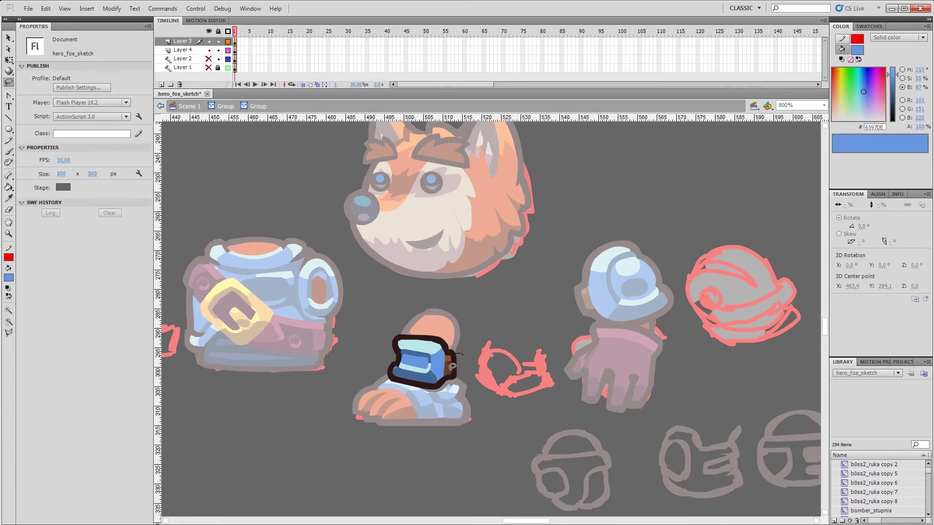
Adjust the top and bottom edges inside the leg drawing with the Lasso, exit it and save the document.
{"action": "double_click", "coordinate": [416, 312]}
{"action": "left_click", "coordinate": [434, 317]}
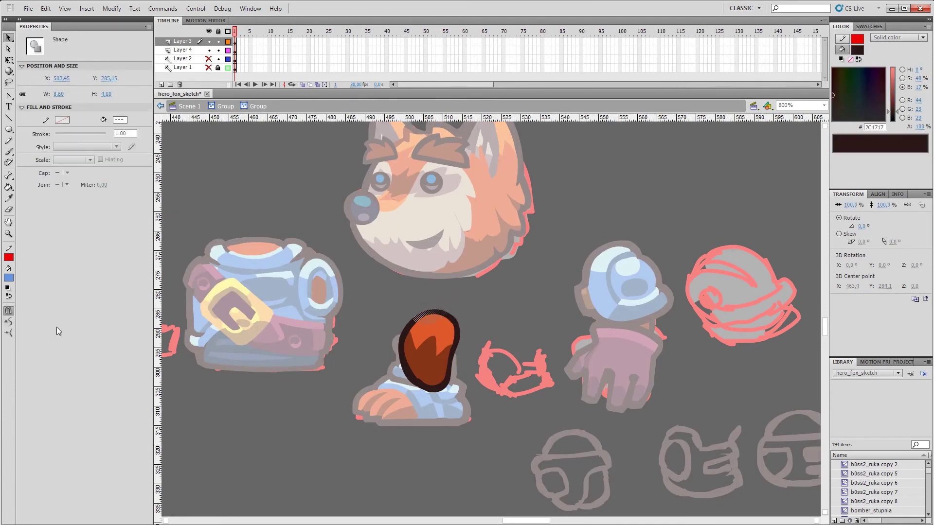
{"action": "left_click", "coordinate": [191, 320]}
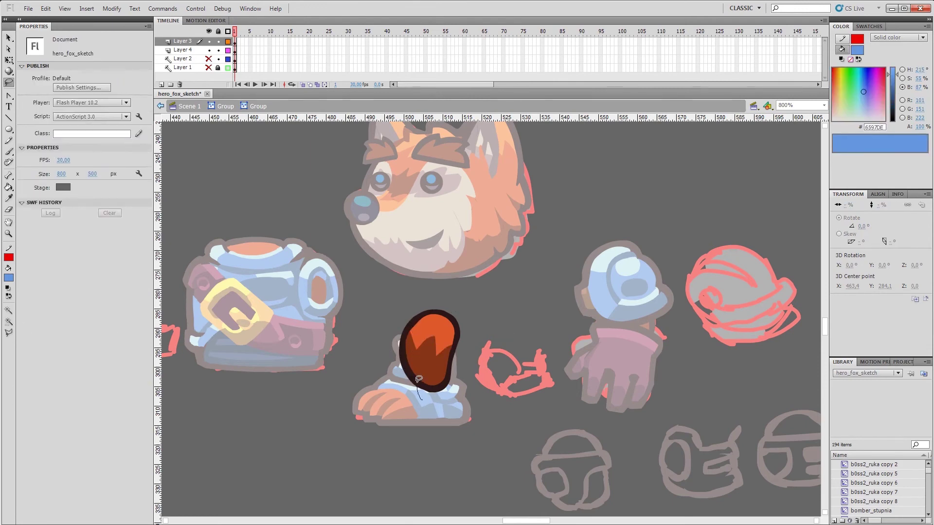
{"action": "key", "text": "v"}
{"action": "double_click", "coordinate": [515, 350]}
{"action": "key", "text": "ctrl+s"}
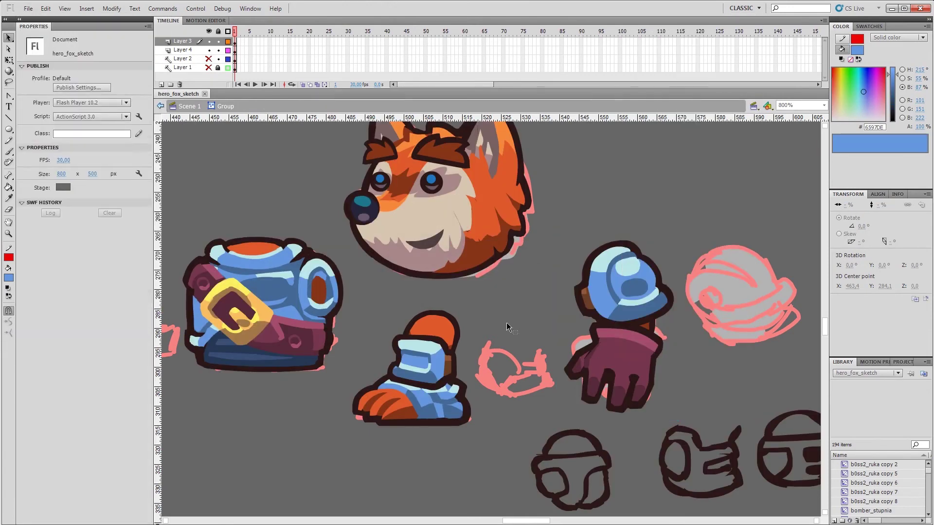
Narrow the boot cuff on the leg with Free Transform and stretch the outline piece of its back strap outward.
{"action": "left_click", "coordinate": [428, 348]}
{"action": "key", "text": "q"}
{"action": "left_click_drag", "start_coordinate": [461, 331], "coordinate": [440, 366]}
{"action": "key", "text": "ctrl+z"}
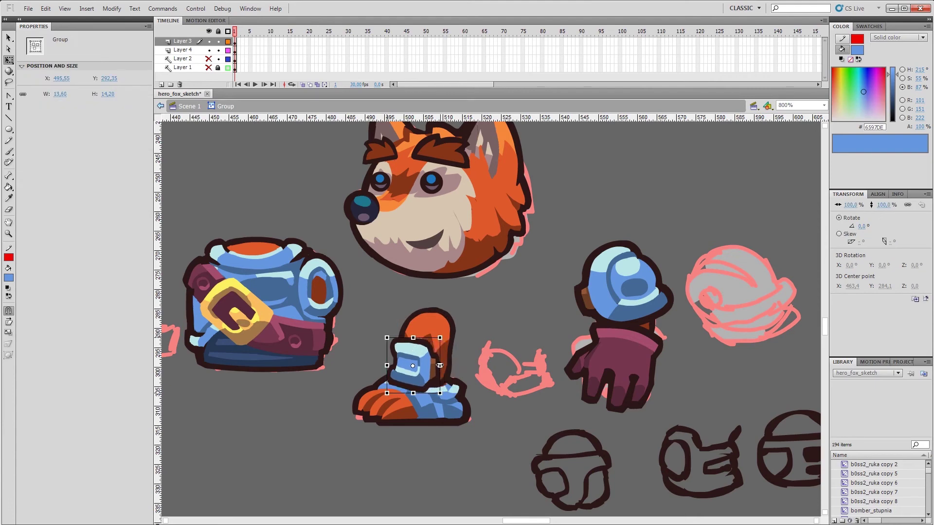
{"action": "double_click", "coordinate": [440, 370]}
{"action": "left_click", "coordinate": [443, 364]}
{"action": "left_click", "coordinate": [444, 366]}
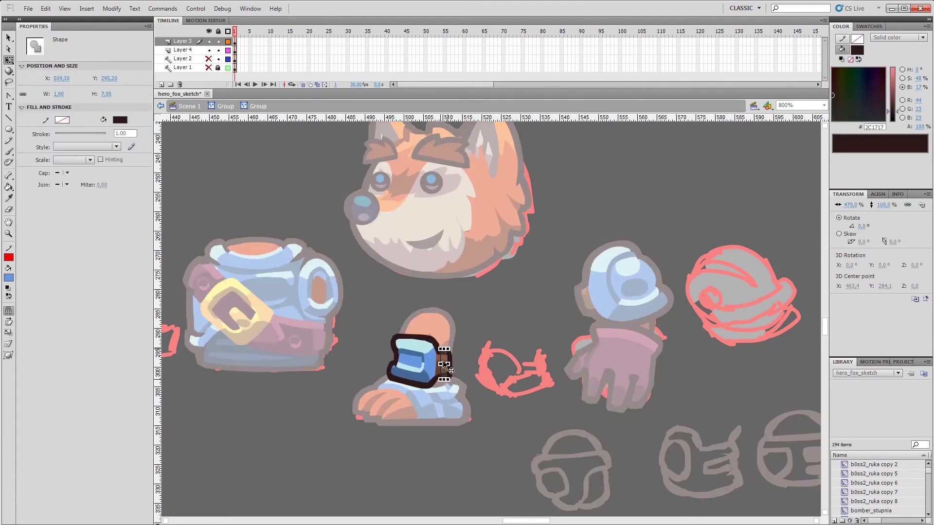
{"action": "double_click", "coordinate": [466, 340]}
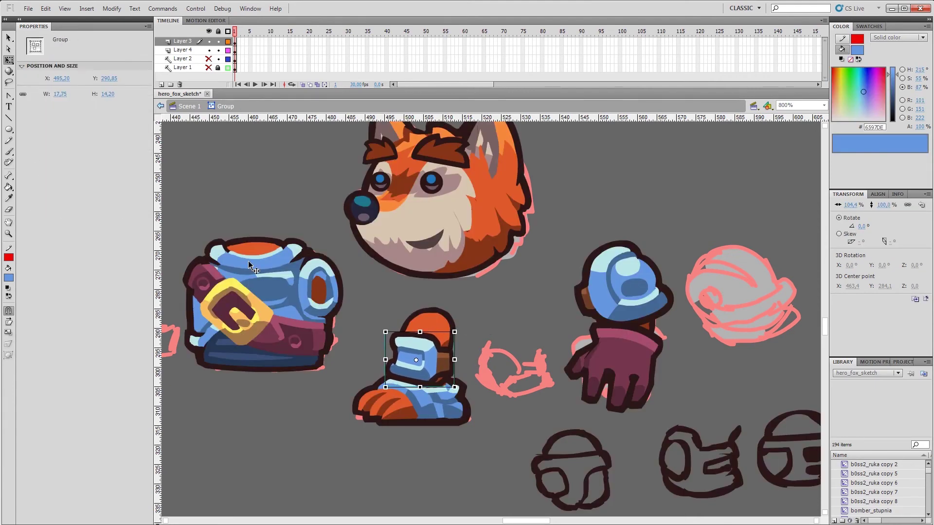
Open the cuff drawing and retouch it with the Brush, sampling the dark outline, the leg's orange and the strap's brown 873418.
{"action": "double_click", "coordinate": [398, 317]}
{"action": "left_click", "coordinate": [9, 278]}
{"action": "left_click", "coordinate": [396, 343]}
{"action": "key", "text": "b"}
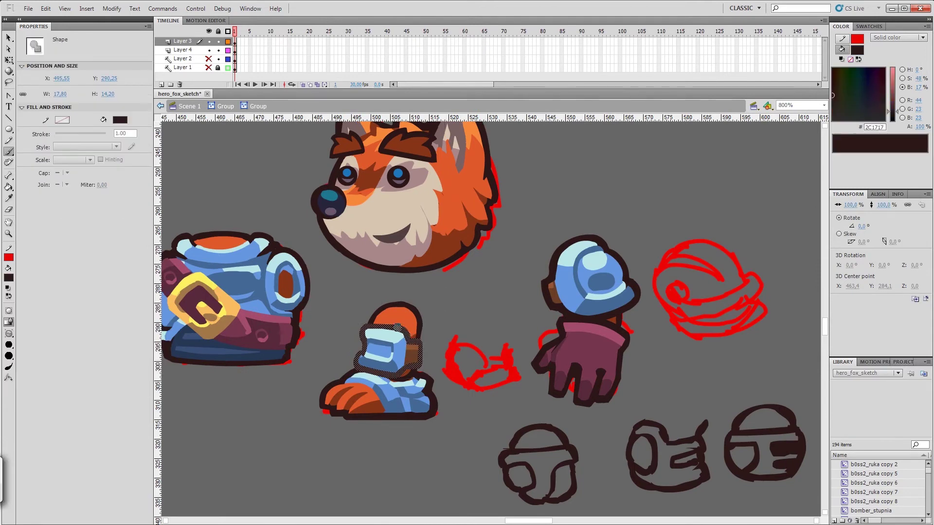
{"action": "left_click", "coordinate": [8, 278]}
{"action": "left_click", "coordinate": [379, 325]}
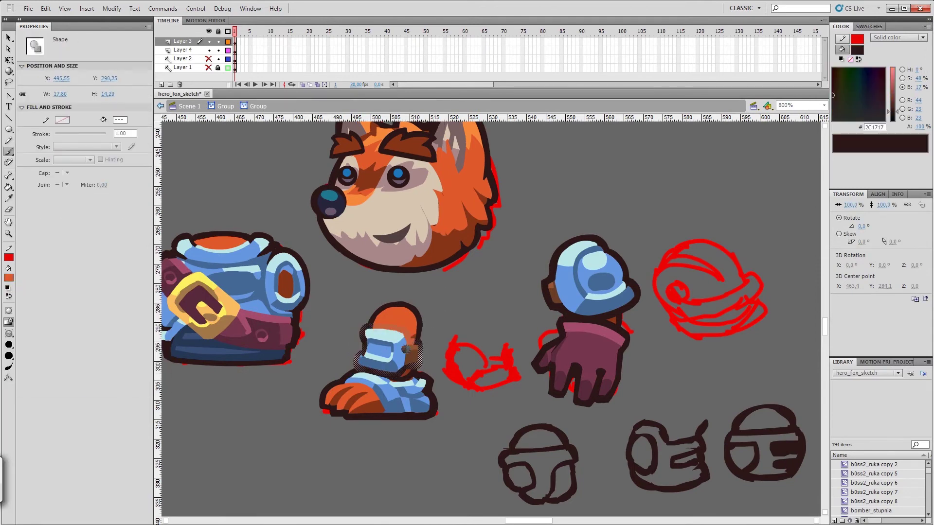
{"action": "left_click", "coordinate": [9, 278]}
{"action": "left_click", "coordinate": [412, 348]}
{"action": "key", "text": "v"}
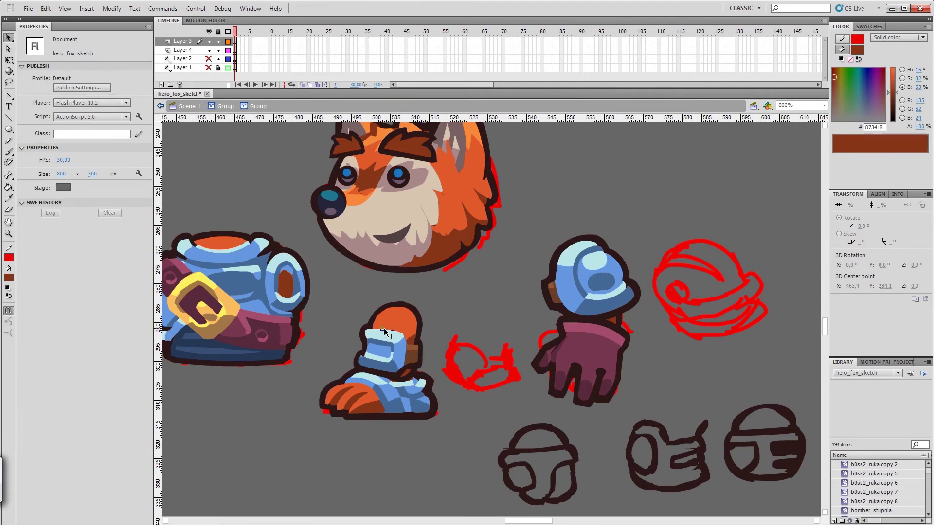
Retouch the cuff's dark outline with the Brush, leave the drawing and undo the last two changes.
{"action": "left_click", "coordinate": [406, 372]}
{"action": "key", "text": "b"}
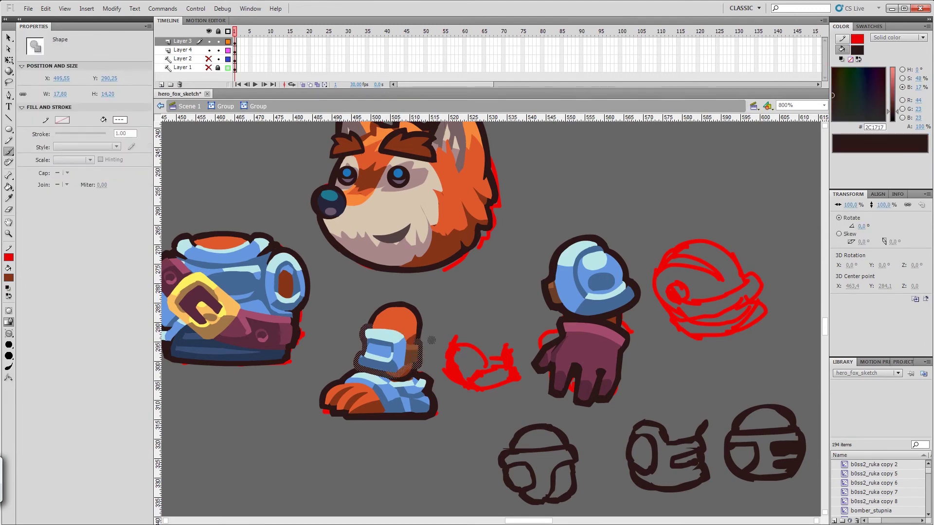
{"action": "key", "text": "v"}
{"action": "key", "text": "Escape"}
{"action": "left_click_drag", "start_coordinate": [462, 319], "coordinate": [454, 327]}
{"action": "double_click", "coordinate": [444, 315]}
{"action": "key", "text": "ctrl+z"}
{"action": "key", "text": "ctrl+z"}
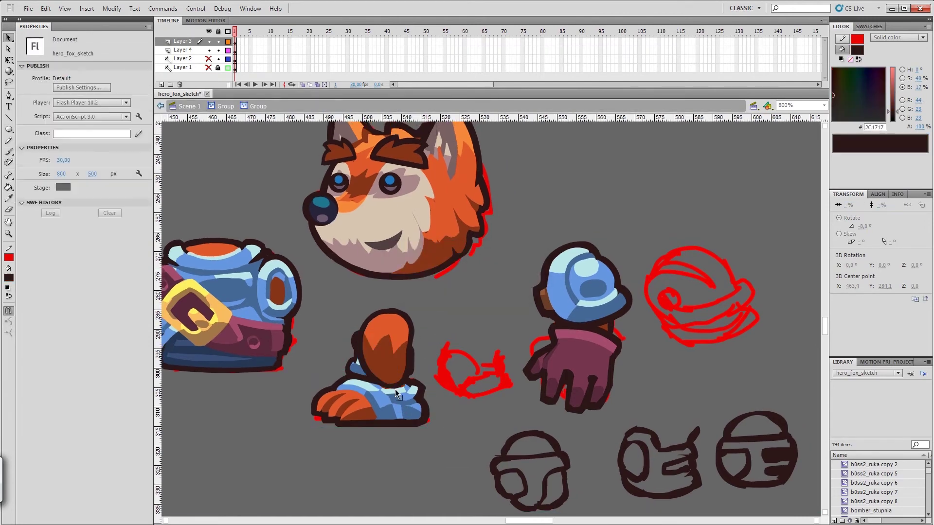
Open the leg drawing, retouch the bottom of its outline with the Eraser and Brush, and exit it.
{"action": "double_click", "coordinate": [392, 387]}
{"action": "key", "text": "e"}
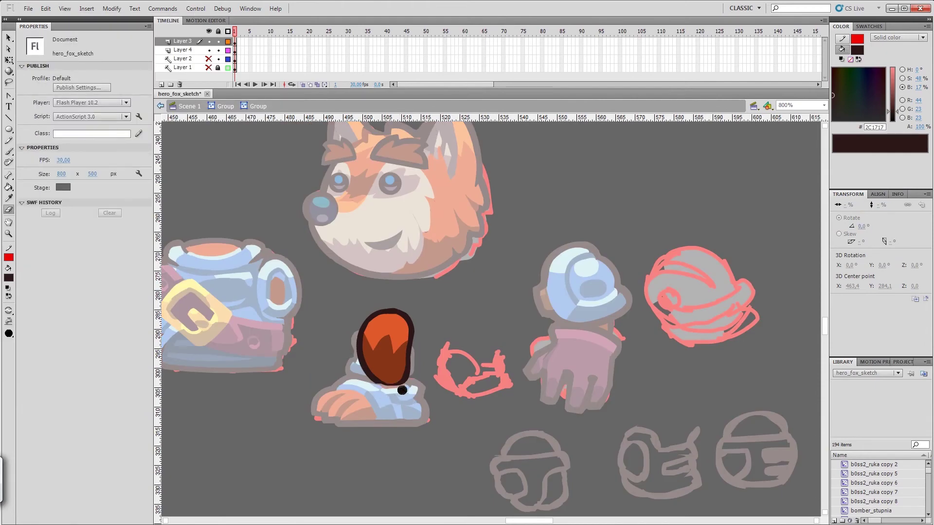
{"action": "key", "text": "v"}
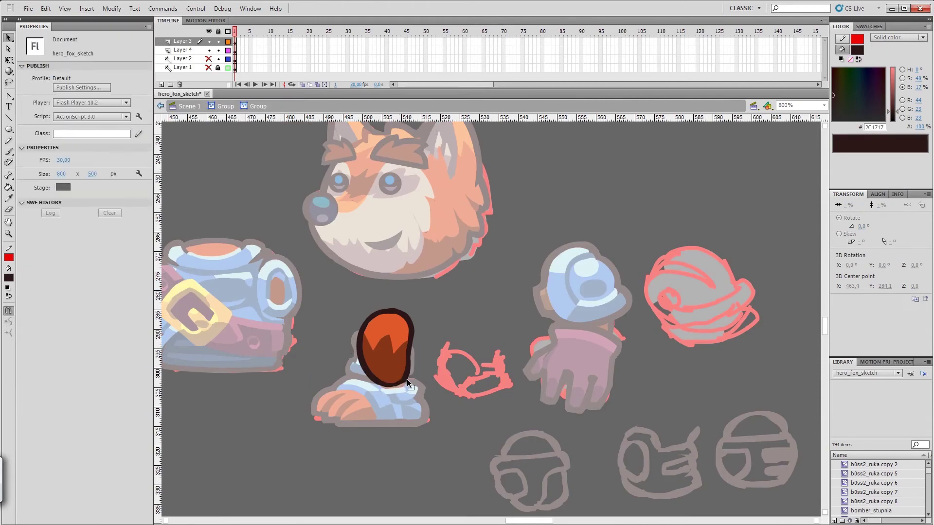
{"action": "left_click", "coordinate": [378, 384]}
{"action": "key", "text": "b"}
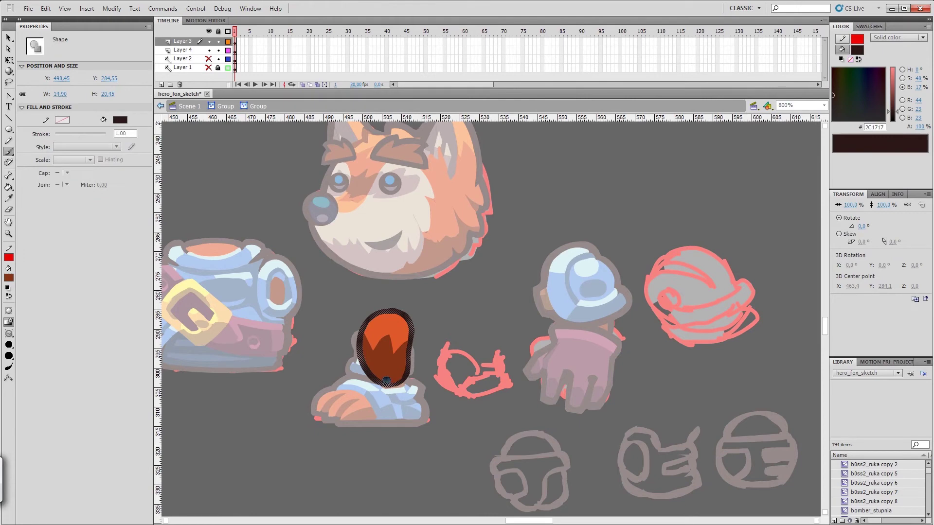
{"action": "key", "text": "v"}
{"action": "double_click", "coordinate": [427, 348]}
Check the foot drawing, exit it and save the document.
{"action": "double_click", "coordinate": [401, 386]}
{"action": "double_click", "coordinate": [463, 309]}
{"action": "left_click", "coordinate": [28, 8]}
{"action": "left_click", "coordinate": [44, 88]}
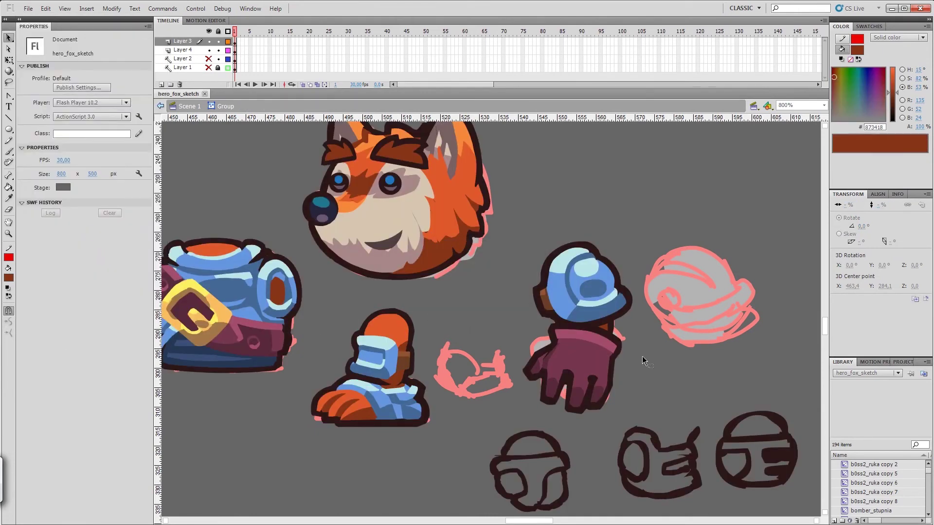
Convert the leg and cuff groups to a movie clip named fox_noga_detal and move its transformation point down to the ankle.
{"action": "left_click", "coordinate": [562, 347]}
{"action": "key", "text": "F8"}
{"action": "type", "text": "fox_noga_detal"}
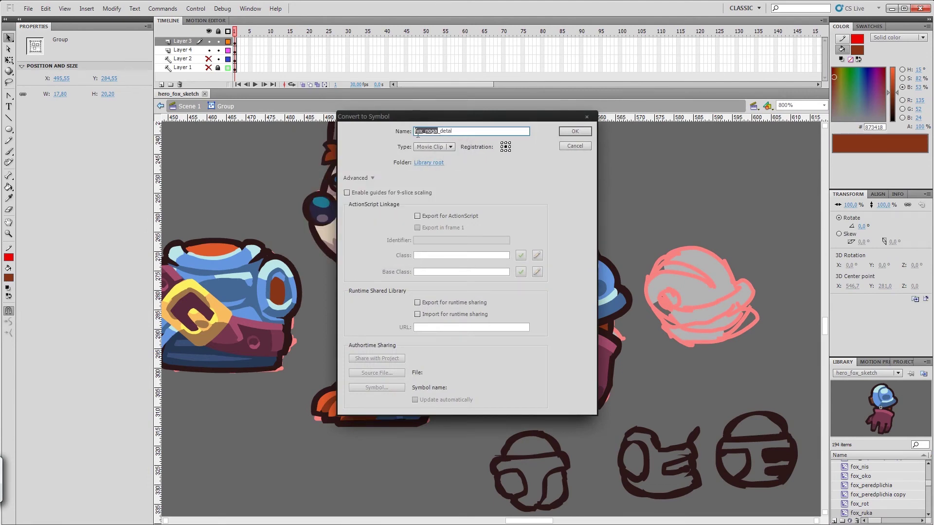
{"action": "key", "text": "Return"}
{"action": "key", "text": "q"}
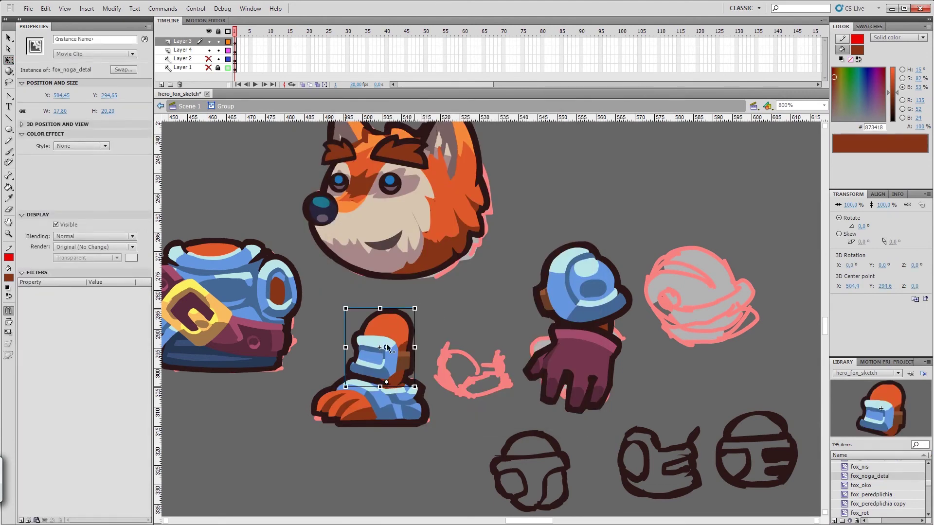
Convert the foot group to a movie clip named fox_stopa.
{"action": "left_click", "coordinate": [396, 413]}
{"action": "key", "text": "F8"}
{"action": "double_click", "coordinate": [427, 132]}
{"action": "key", "text": "Return"}
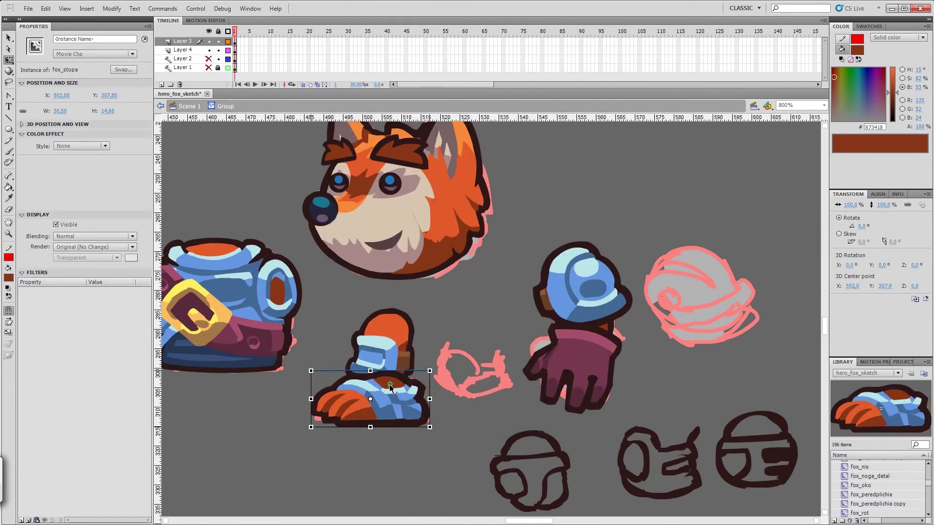
Tilt the leg clip around its ankle pivot, adjust the cuff inside it and exit the clip.
{"action": "scroll", "coordinate": [449, 340], "scroll_direction": "left", "scroll_amount": 3}
{"action": "left_click", "coordinate": [469, 376]}
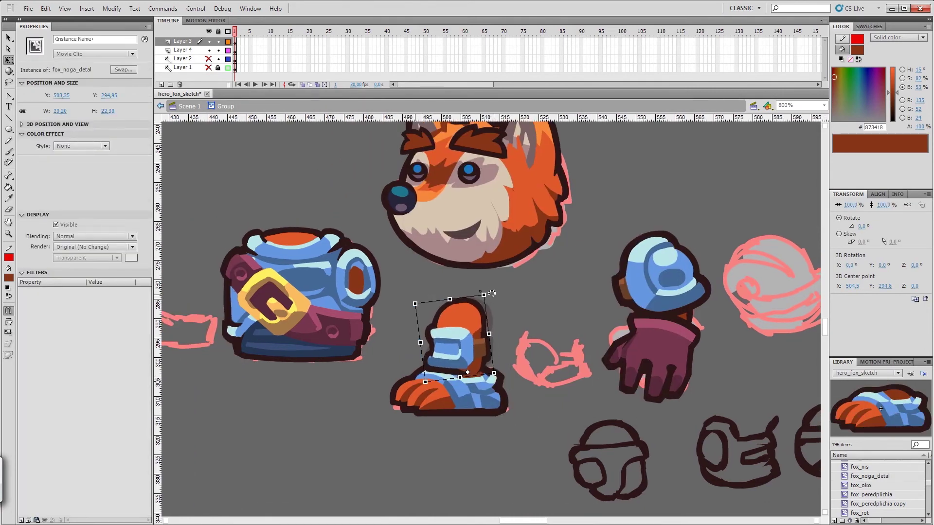
{"action": "double_click", "coordinate": [458, 354]}
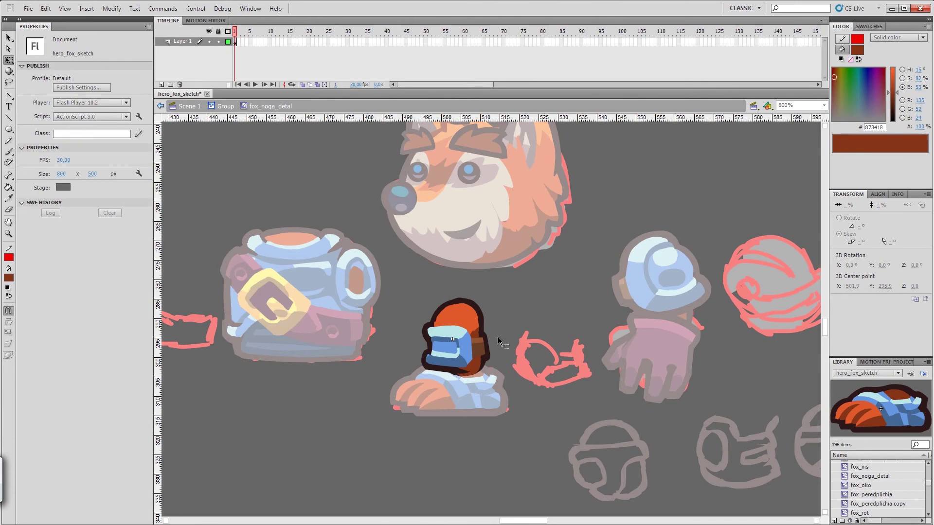
{"action": "double_click", "coordinate": [440, 358]}
{"action": "left_click", "coordinate": [428, 382]}
{"action": "double_click", "coordinate": [504, 308]}
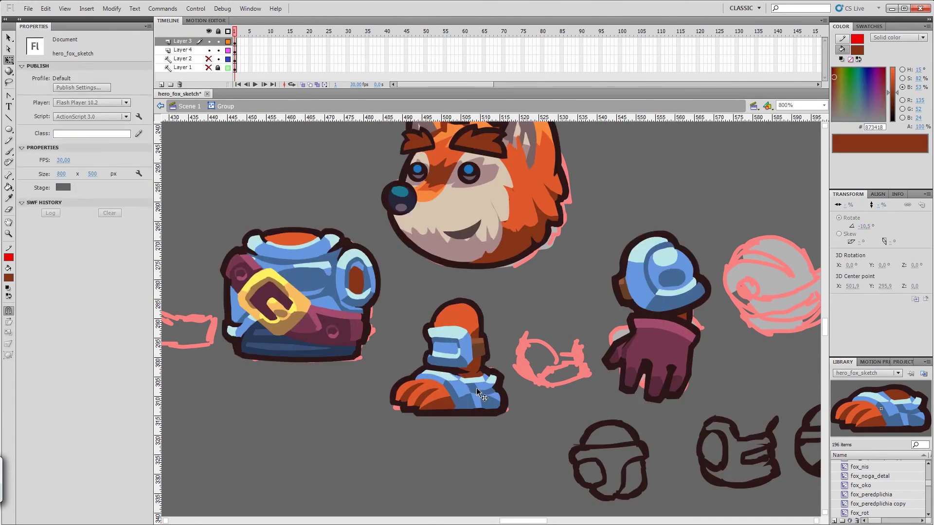
Convert the leg and foot clips together to a movie clip named fox_noga.
{"action": "left_click", "coordinate": [503, 337], "text": "shift"}
{"action": "key", "text": "F8"}
{"action": "type", "text": "fox_noga"}
{"action": "left_click", "coordinate": [571, 131]}
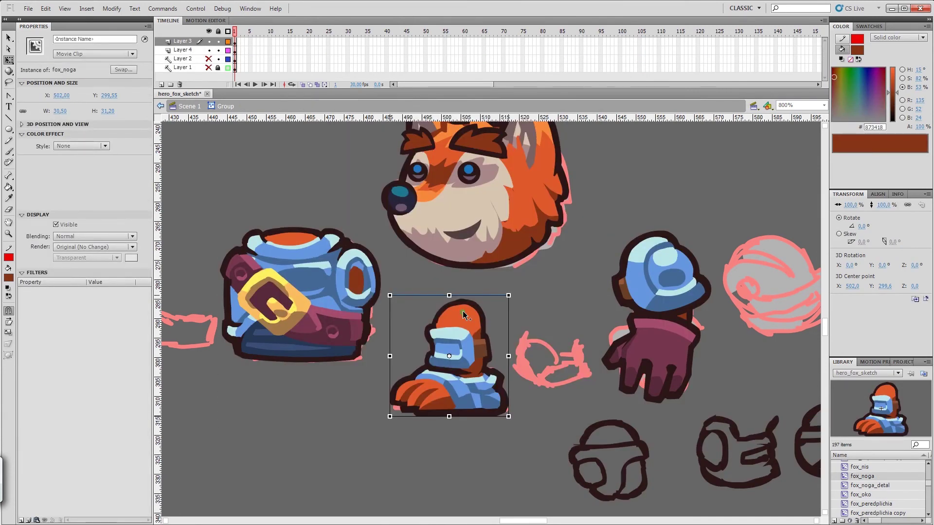
Open and exit the fox_noga clip at a smaller view to examine the leg beside the other parts and characters.
{"action": "key", "text": "ctrl+minus"}
{"action": "key", "text": "ctrl+minus"}
{"action": "double_click", "coordinate": [398, 340]}
{"action": "double_click", "coordinate": [297, 235]}
{"action": "double_click", "coordinate": [397, 340]}
{"action": "left_click", "coordinate": [502, 285]}
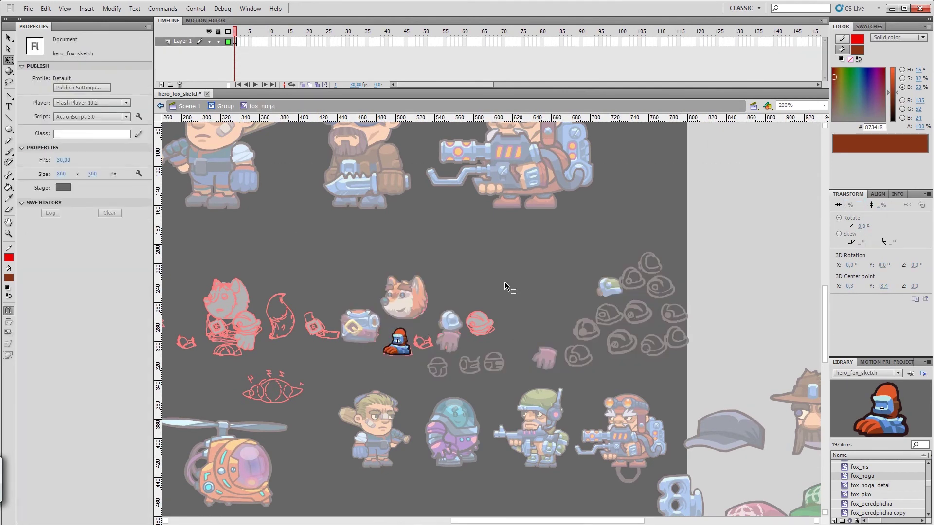
{"action": "double_click", "coordinate": [397, 335]}
{"action": "double_click", "coordinate": [428, 301]}
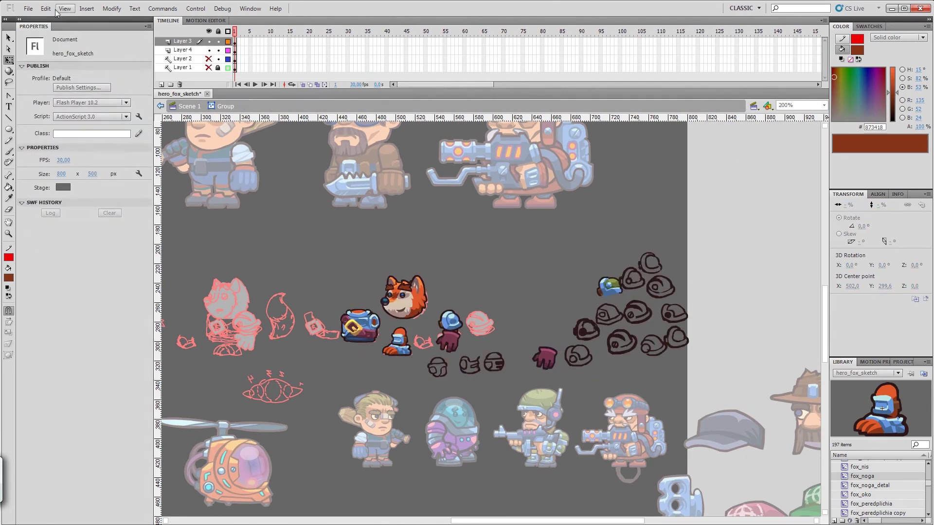
Delete the spare mask and helmet sketches and the leftover glove beside the fox parts, and save the document.
{"action": "left_click_drag", "start_coordinate": [425, 384], "coordinate": [554, 311]}
{"action": "left_click", "coordinate": [620, 342], "text": "shift"}
{"action": "key", "text": "Delete"}
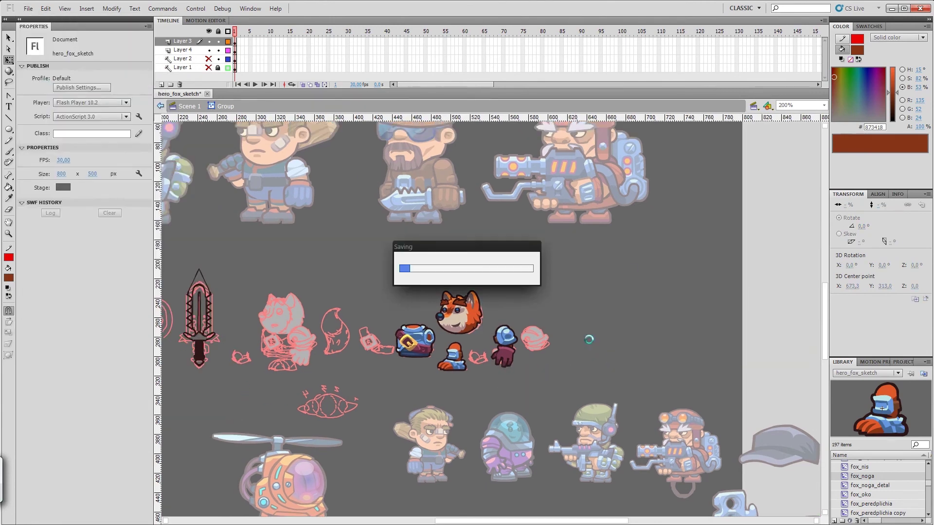
Duplicate the fox's head, torso, leg and arm and move the copies over the red full-body sketch.
{"action": "left_click_drag", "start_coordinate": [525, 382], "coordinate": [405, 314]}
{"action": "right_click", "coordinate": [462, 384]}
{"action": "left_click", "coordinate": [462, 382]}
{"action": "key", "text": "ctrl+shift+v"}
{"action": "left_click_drag", "start_coordinate": [467, 340], "coordinate": [335, 343]}
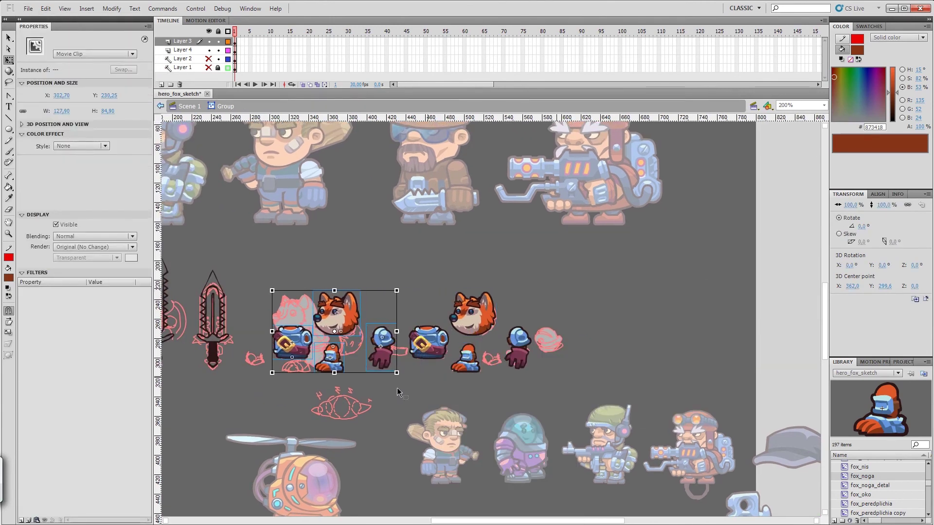
{"action": "key", "text": "ctrl+equal"}
Place the copied head on the torso and move the copied arm to the shoulder.
{"action": "left_click", "coordinate": [658, 437]}
{"action": "left_click", "coordinate": [491, 292]}
{"action": "left_click_drag", "start_coordinate": [491, 291], "coordinate": [403, 292]}
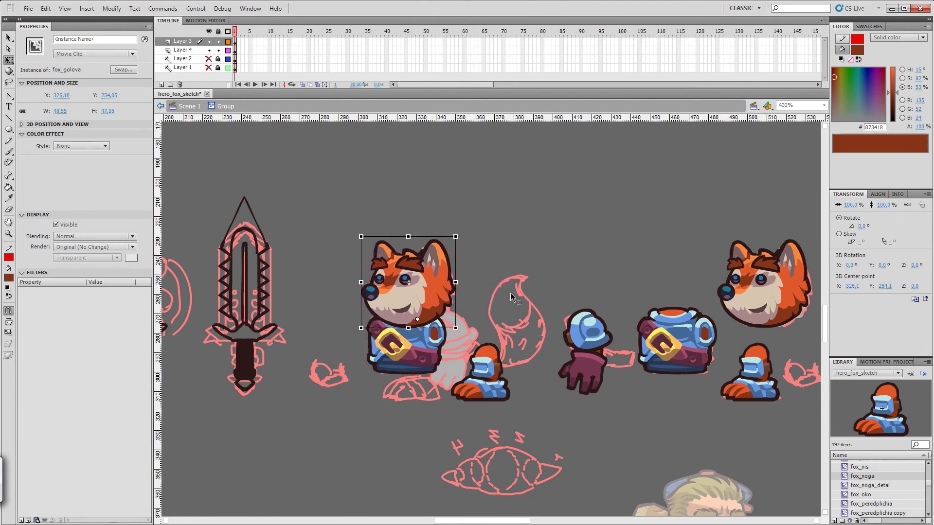
{"action": "left_click_drag", "start_coordinate": [586, 336], "coordinate": [457, 336]}
{"action": "key", "text": "ctrl+shift+a"}
Move the copied leg under the torso and adjust the arm's placement at the shoulder.
{"action": "left_click_drag", "start_coordinate": [496, 370], "coordinate": [433, 384]}
{"action": "left_click", "coordinate": [474, 336]}
{"action": "left_click_drag", "start_coordinate": [485, 337], "coordinate": [518, 359]}
{"action": "left_click", "coordinate": [518, 358]}
Place a second leg copy beside the first under the torso, apply a colour effect to it and select both legs.
{"action": "left_click_drag", "start_coordinate": [427, 398], "coordinate": [413, 396]}
{"action": "left_click", "coordinate": [82, 145]}
{"action": "left_click", "coordinate": [73, 169]}
{"action": "left_click_drag", "start_coordinate": [80, 161], "coordinate": [75, 161]}
{"action": "left_click_drag", "start_coordinate": [417, 384], "coordinate": [444, 403]}
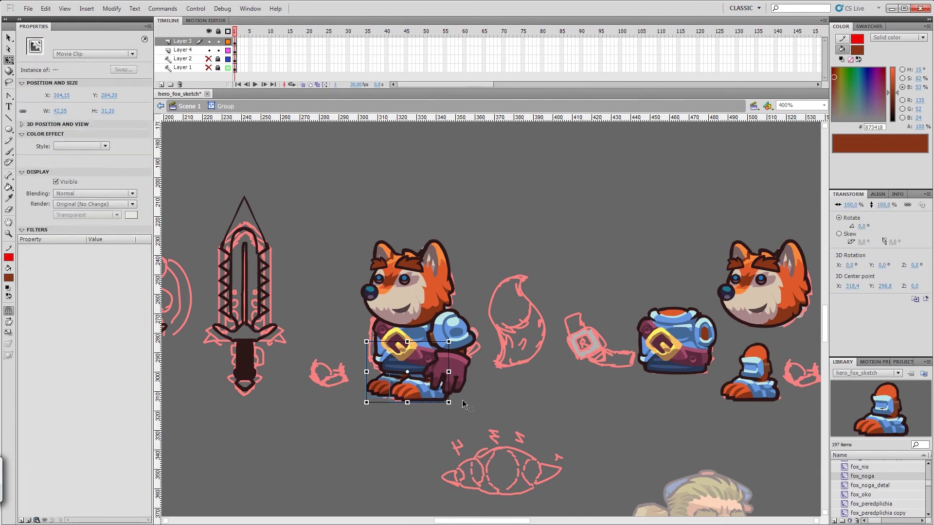
Lower both legs slightly so more of them shows beneath the fox's torso.
{"action": "left_click", "coordinate": [440, 401], "text": "shift"}
{"action": "key", "text": "Up"}
{"action": "key", "text": "Up"}
{"action": "key", "text": "Up"}
{"action": "key", "text": "Up"}
{"action": "key", "text": "Up"}
{"action": "key", "text": "Up"}
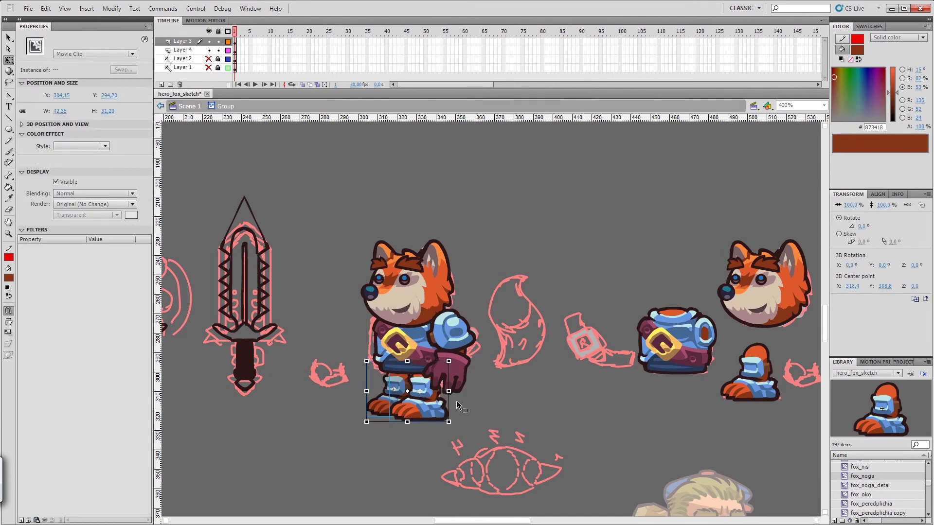
{"action": "left_click", "coordinate": [457, 404]}
{"action": "left_click_drag", "start_coordinate": [428, 296], "coordinate": [339, 258]}
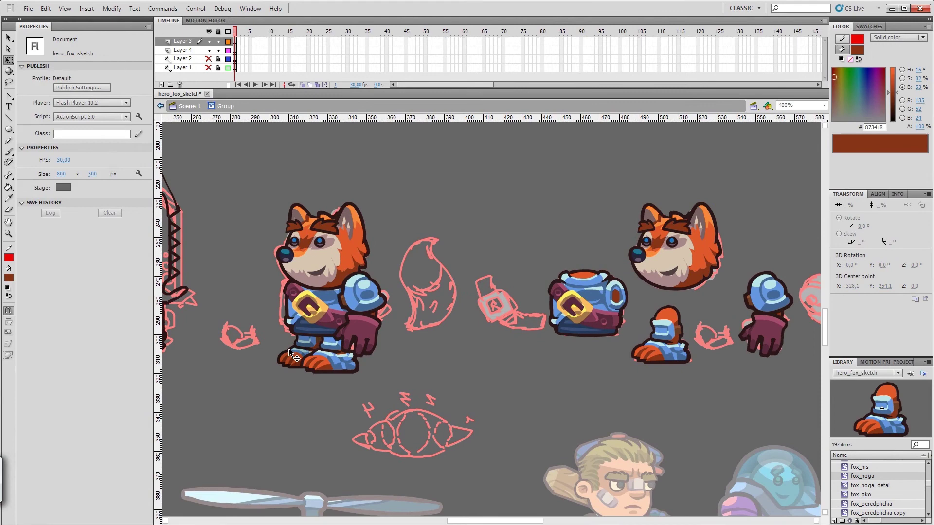
Fine-tune the placement and stacking of the arm, head and rear leg on the assembled fox.
{"action": "scroll", "coordinate": [396, 370], "scroll_direction": "left", "scroll_amount": 10}
{"action": "scroll", "coordinate": [523, 417], "scroll_direction": "right", "scroll_amount": 7}
{"action": "left_click", "coordinate": [543, 319]}
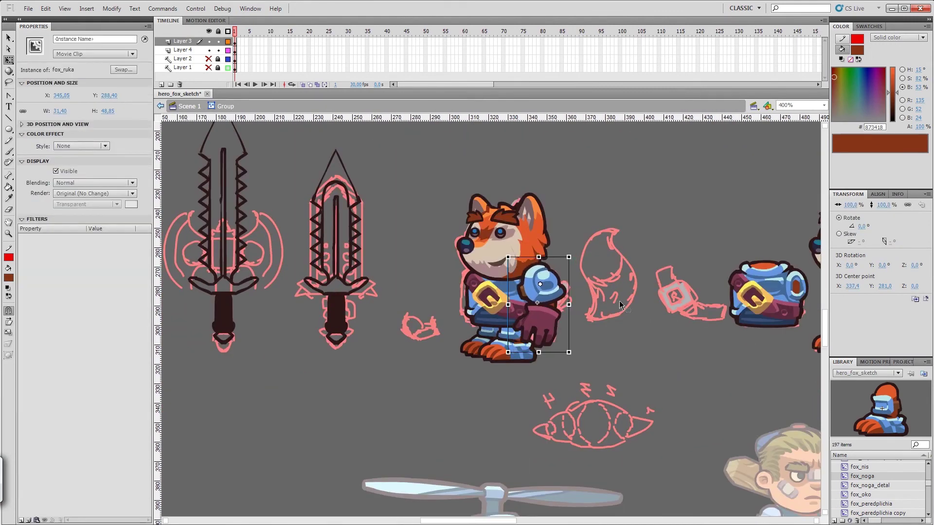
{"action": "left_click", "coordinate": [501, 224]}
{"action": "left_click", "coordinate": [491, 343]}
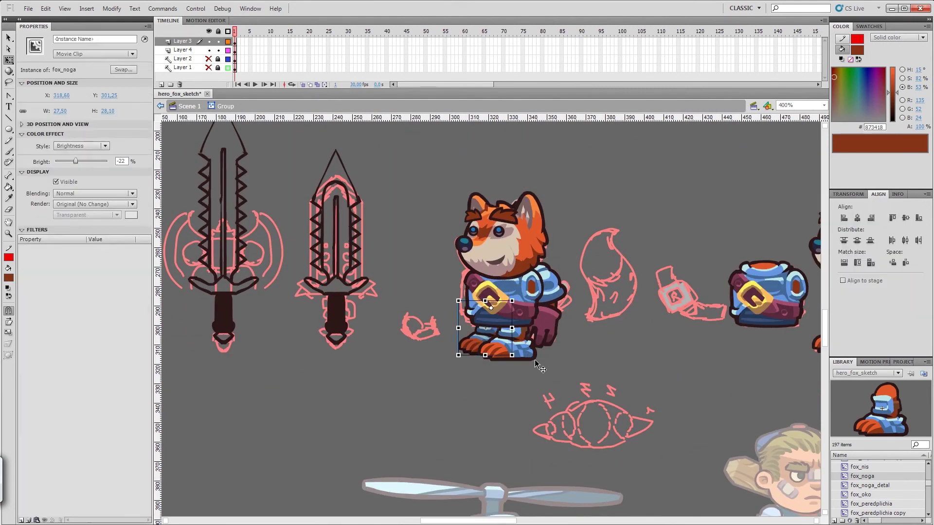
{"action": "left_click", "coordinate": [545, 320]}
{"action": "left_click", "coordinate": [611, 284]}
{"action": "key", "text": "ctrl+k"}
{"action": "scroll", "coordinate": [610, 285], "scroll_direction": "right", "scroll_amount": 5}
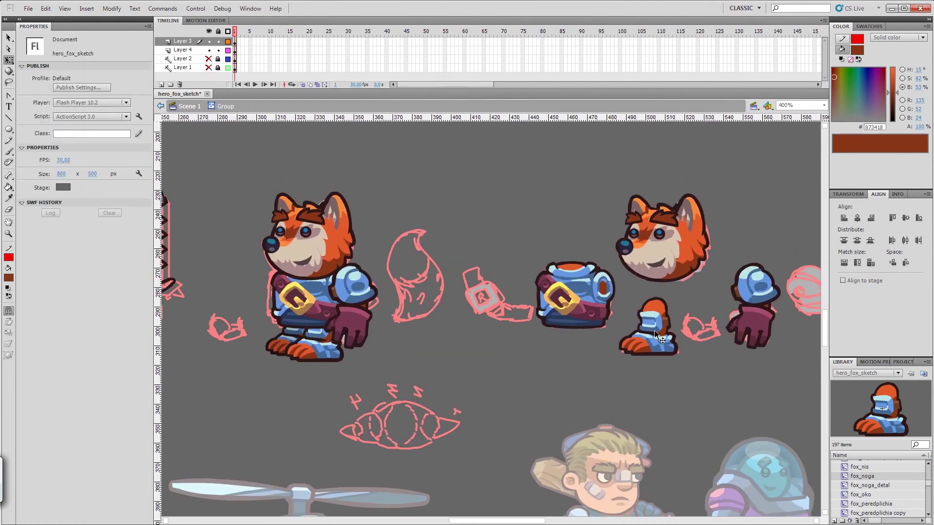
Open the artwork group of the fox_stopa foot inside the separate fox_noga leg for editing.
{"action": "left_click", "coordinate": [696, 333]}
{"action": "double_click", "coordinate": [540, 333]}
{"action": "left_click", "coordinate": [123, 70]}
{"action": "key", "text": "Return"}
{"action": "double_click", "coordinate": [515, 331]}
{"action": "double_click", "coordinate": [515, 331]}
Cut away the outer heel section of the foot's artwork.
{"action": "left_click", "coordinate": [516, 330]}
{"action": "left_click_drag", "start_coordinate": [512, 330], "coordinate": [550, 342]}
{"action": "left_click", "coordinate": [552, 336], "text": "ctrl"}
{"action": "scroll", "coordinate": [499, 331], "scroll_direction": "left", "scroll_amount": 10}
{"action": "scroll", "coordinate": [499, 332], "scroll_direction": "right", "scroll_amount": 10}
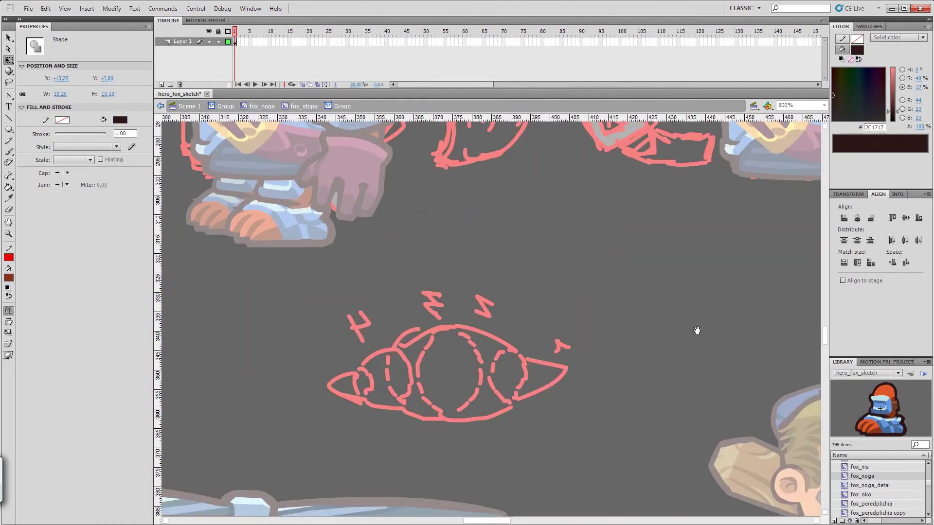
{"action": "key", "text": "ctrl+shift+a"}
{"action": "key", "text": "ctrl+a"}
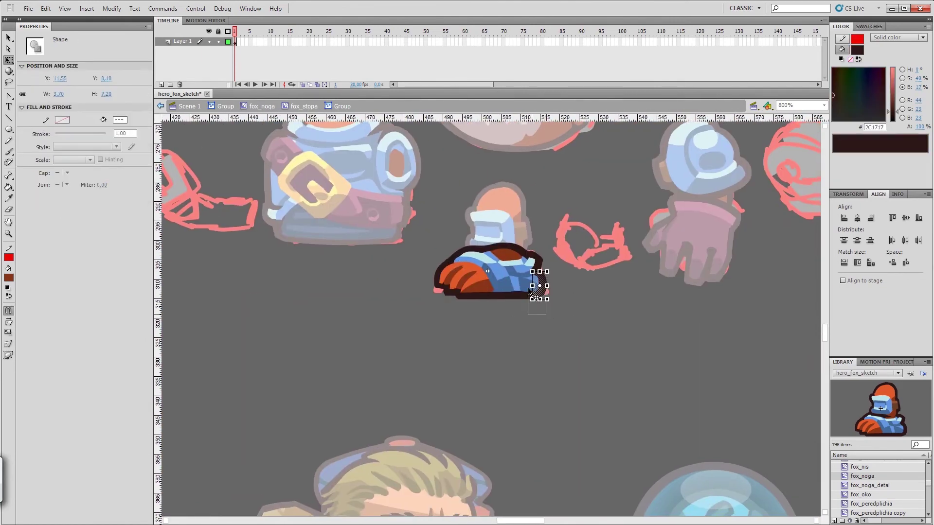
{"action": "key", "text": "ctrl+shift+a"}
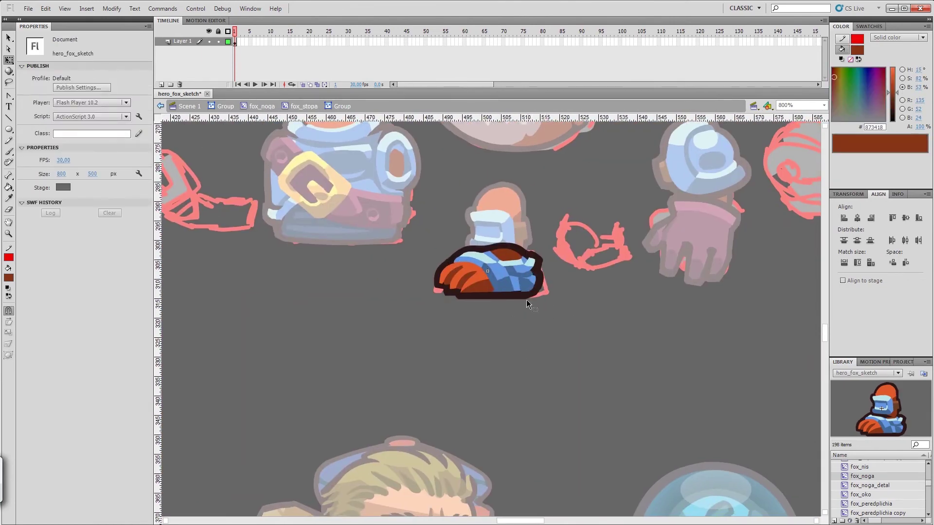
Leave the artwork group and reshape the back of the foot's outline into a straighter heel.
{"action": "double_click", "coordinate": [525, 318]}
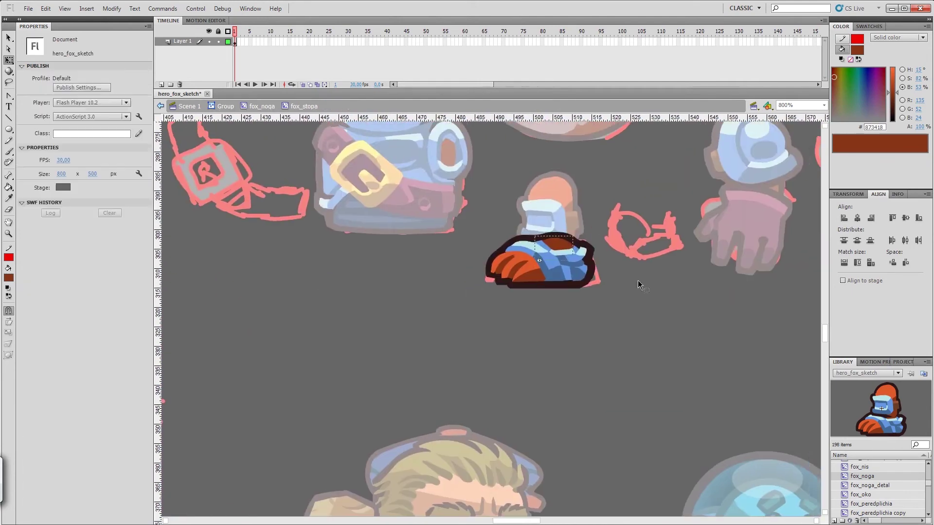
{"action": "double_click", "coordinate": [548, 277]}
{"action": "double_click", "coordinate": [522, 328]}
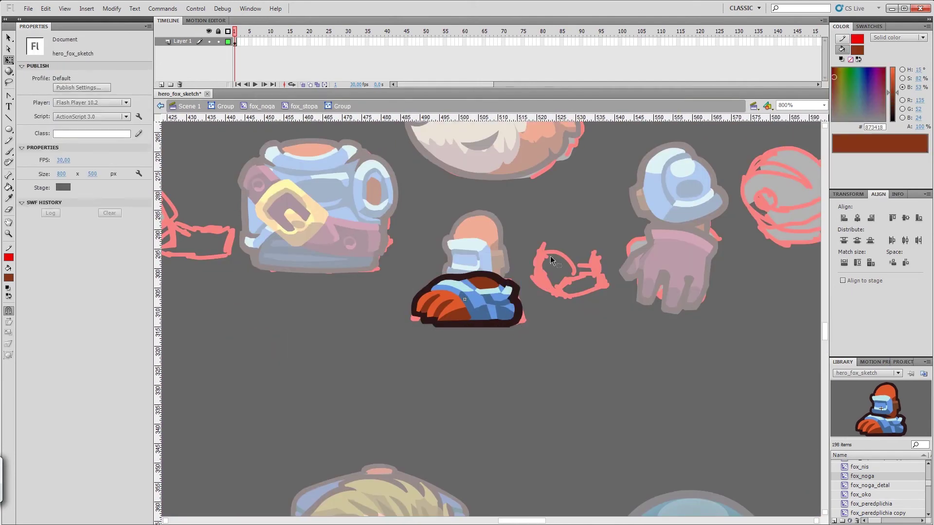
{"action": "double_click", "coordinate": [520, 287]}
{"action": "double_click", "coordinate": [545, 322]}
{"action": "left_click_drag", "start_coordinate": [667, 463], "coordinate": [182, 312]}
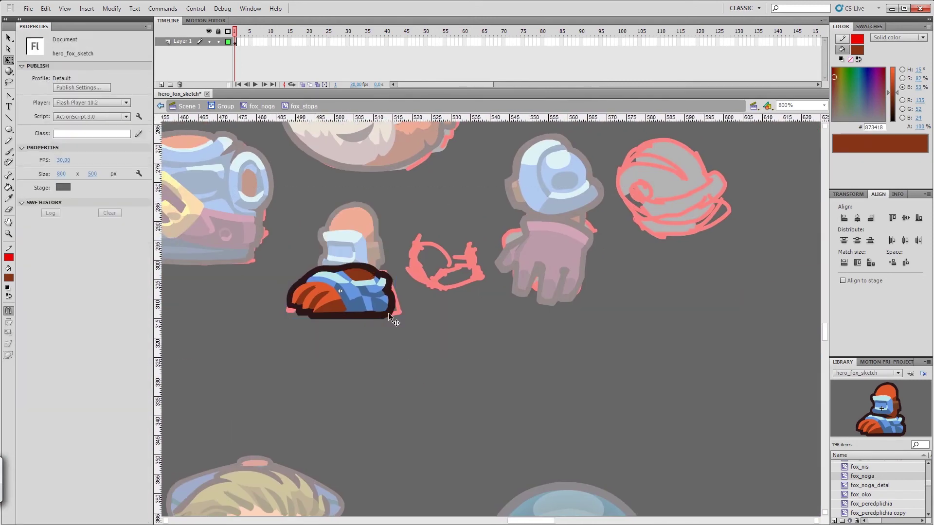
{"action": "left_click", "coordinate": [469, 281]}
{"action": "key", "text": "b"}
{"action": "key", "text": "v"}
{"action": "left_click", "coordinate": [393, 317]}
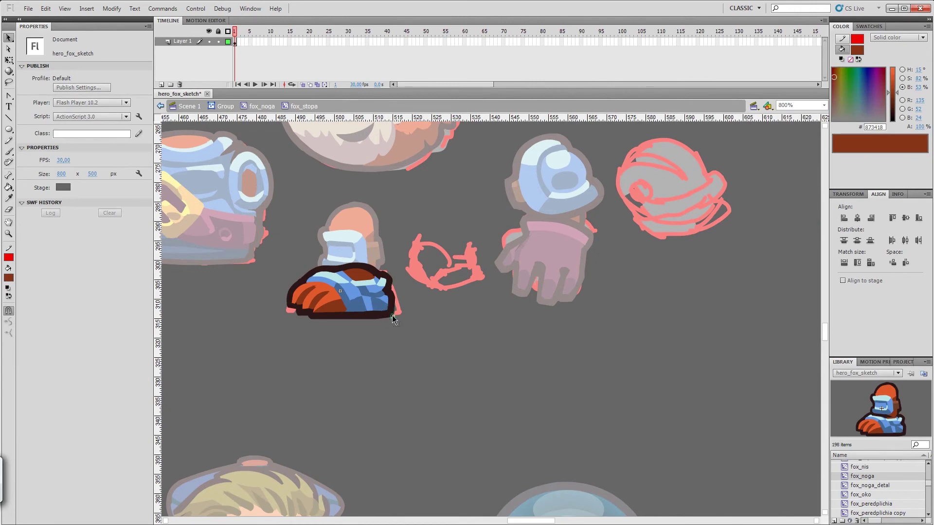
Square off the lower heel corner of the foot's dark outline.
{"action": "left_click_drag", "start_coordinate": [419, 332], "coordinate": [279, 256]}
{"action": "key", "text": "q"}
{"action": "left_click_drag", "start_coordinate": [294, 315], "coordinate": [500, 371]}
{"action": "key", "text": "Escape"}
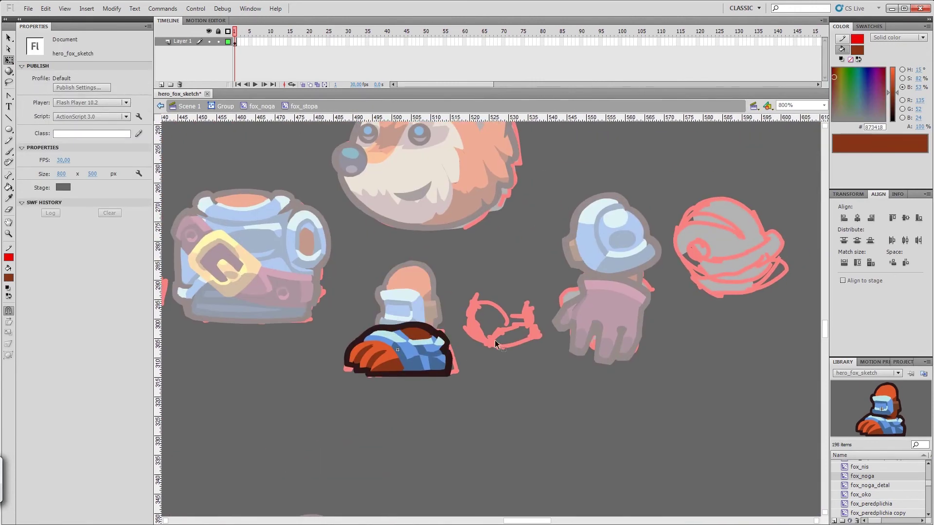
{"action": "scroll", "coordinate": [386, 377], "scroll_direction": "right", "scroll_amount": 3}
{"action": "scroll", "coordinate": [387, 377], "scroll_direction": "down", "scroll_amount": 1}
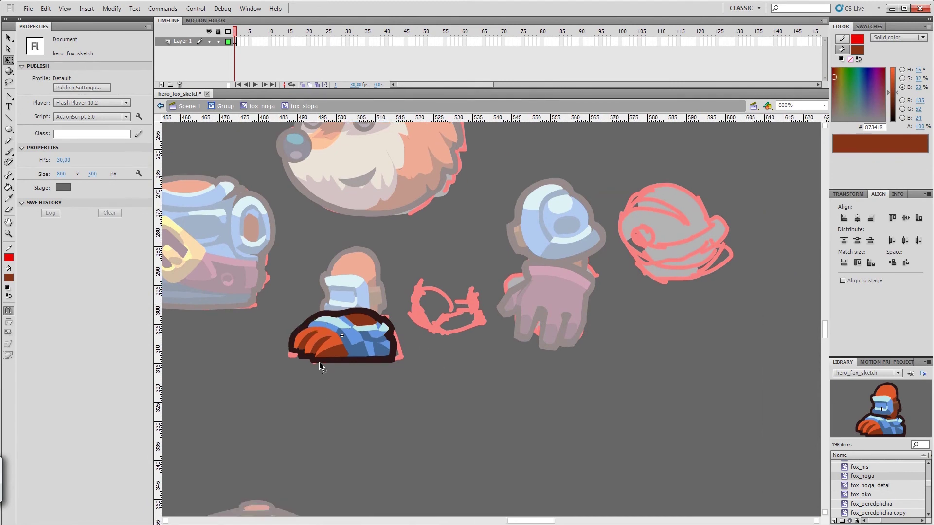
{"action": "scroll", "coordinate": [319, 368], "scroll_direction": "up", "scroll_amount": 1}
{"action": "scroll", "coordinate": [318, 368], "scroll_direction": "left", "scroll_amount": 1}
Straighten the sole edge and slightly round the foot's heel corner.
{"action": "left_click", "coordinate": [409, 378]}
{"action": "left_click", "coordinate": [415, 389]}
{"action": "left_click", "coordinate": [408, 378]}
{"action": "left_click", "coordinate": [412, 385]}
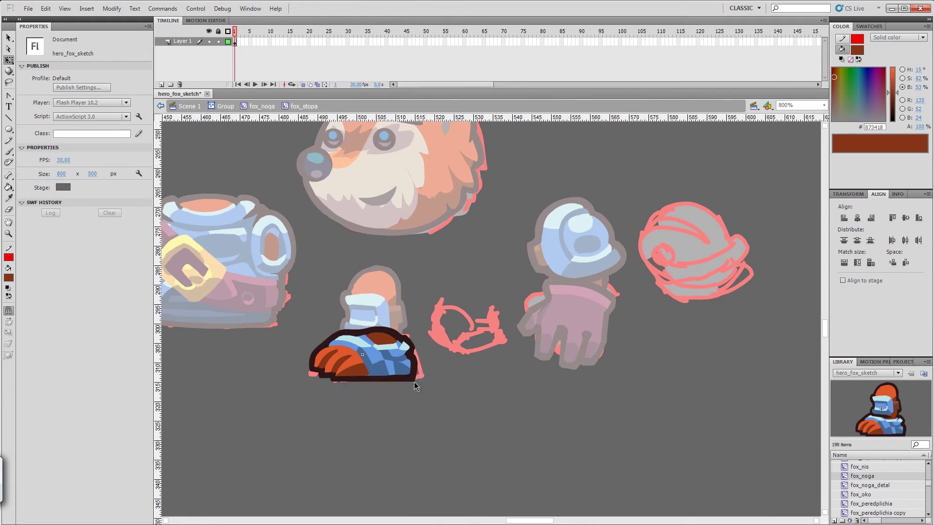
{"action": "left_click", "coordinate": [413, 380]}
{"action": "left_click", "coordinate": [417, 389]}
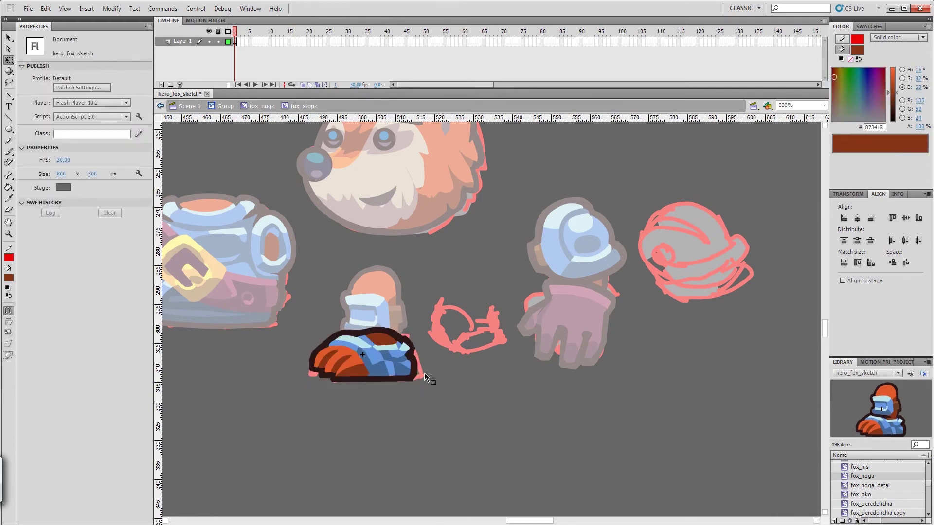
{"action": "left_click_drag", "start_coordinate": [451, 401], "coordinate": [326, 382]}
{"action": "left_click_drag", "start_coordinate": [471, 426], "coordinate": [308, 382]}
{"action": "left_click", "coordinate": [414, 387]}
Return to the main scene, reopen the fox group and lower the assembled fox's head slightly.
{"action": "double_click", "coordinate": [521, 381]}
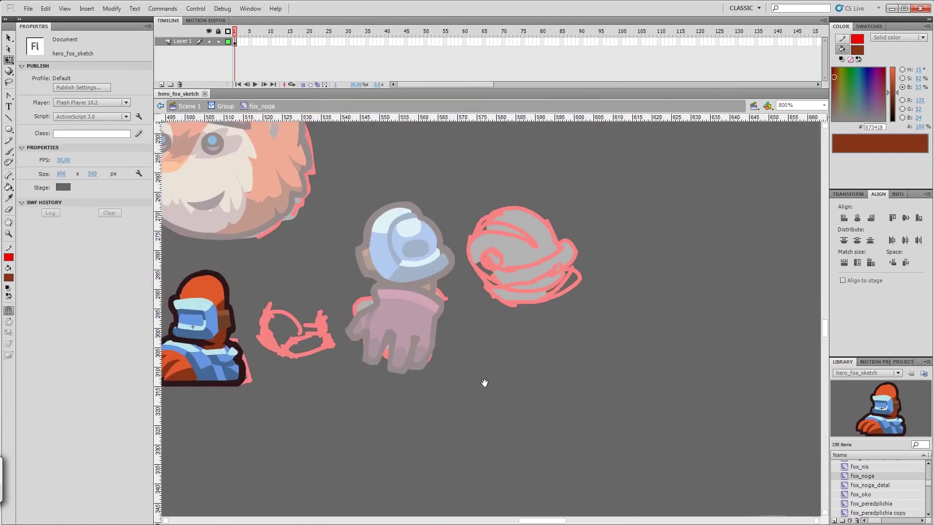
{"action": "double_click", "coordinate": [483, 381]}
{"action": "left_click_drag", "start_coordinate": [529, 427], "coordinate": [494, 321]}
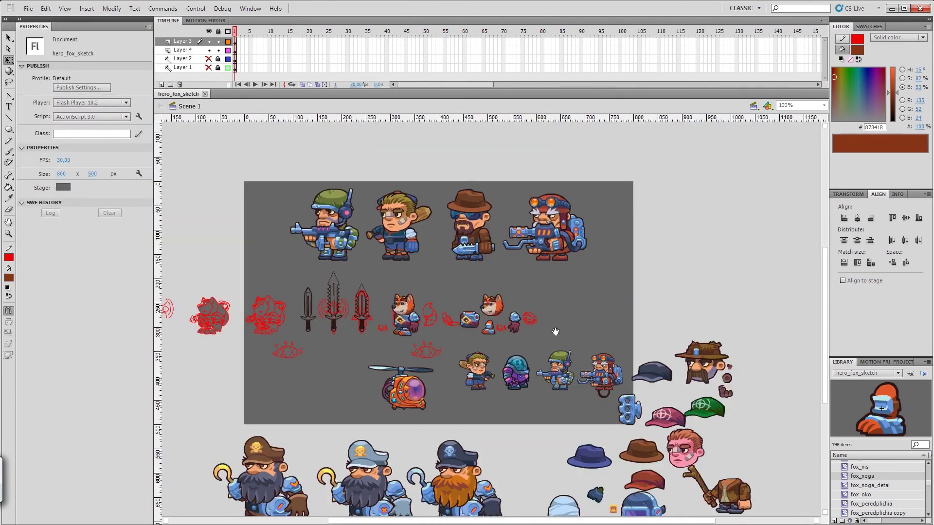
{"action": "double_click", "coordinate": [419, 342]}
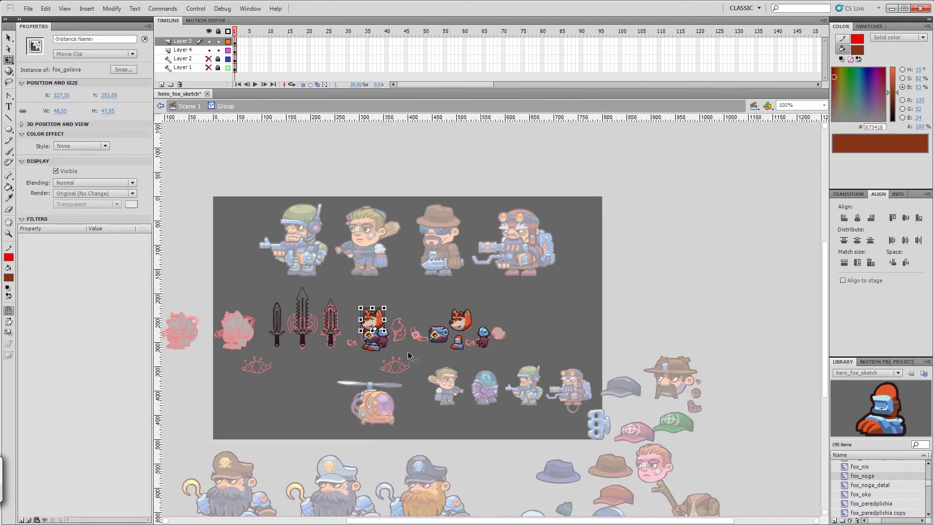
{"action": "left_click", "coordinate": [382, 340]}
{"action": "key", "text": "ctrl+equal"}
{"action": "key", "text": "ctrl+equal"}
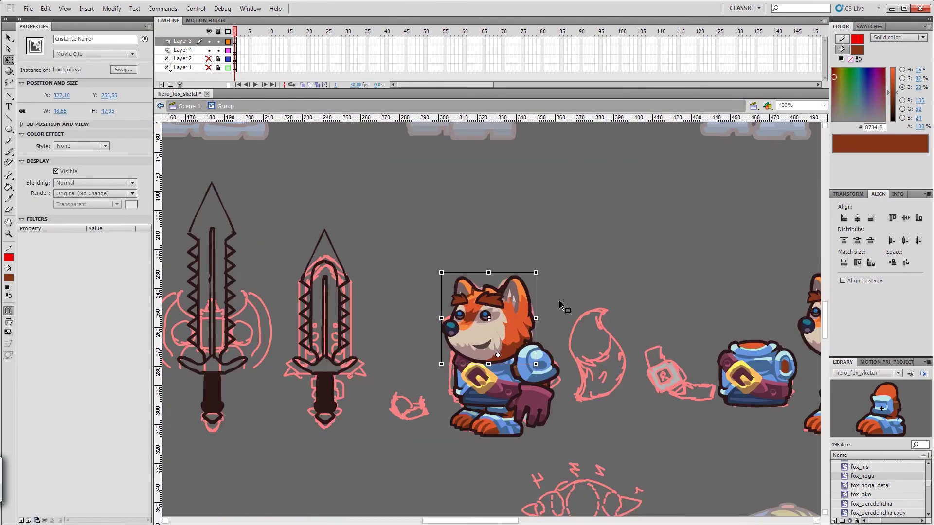
Adjust the shoulder piece inside the arm symbol and add a second arm behind the torso on the fox's far side.
{"action": "left_click", "coordinate": [493, 365]}
{"action": "double_click", "coordinate": [493, 365]}
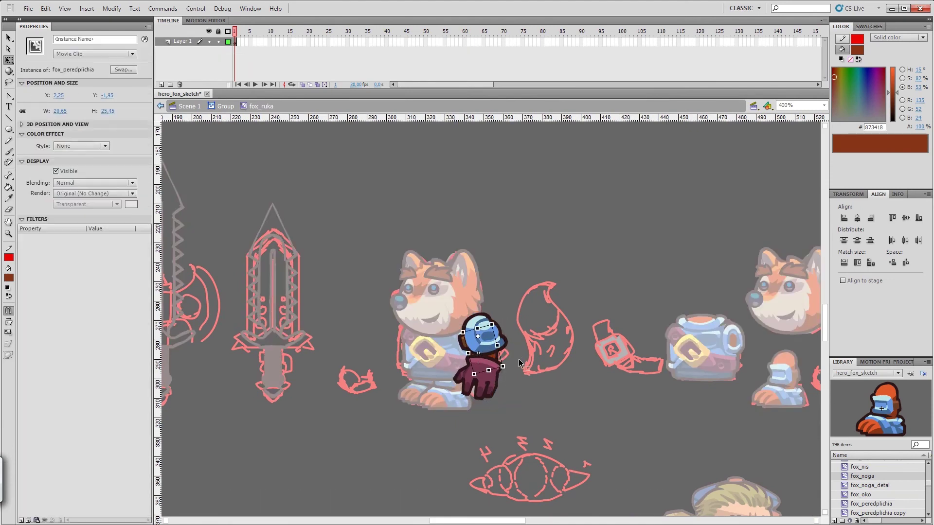
{"action": "double_click", "coordinate": [525, 393]}
{"action": "left_click", "coordinate": [525, 393]}
{"action": "right_click", "coordinate": [488, 362]}
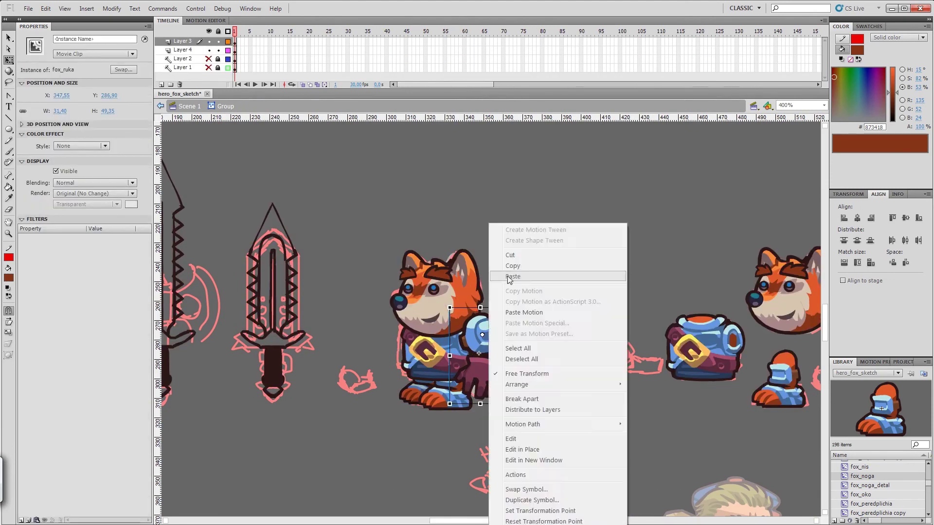
{"action": "left_click", "coordinate": [515, 277]}
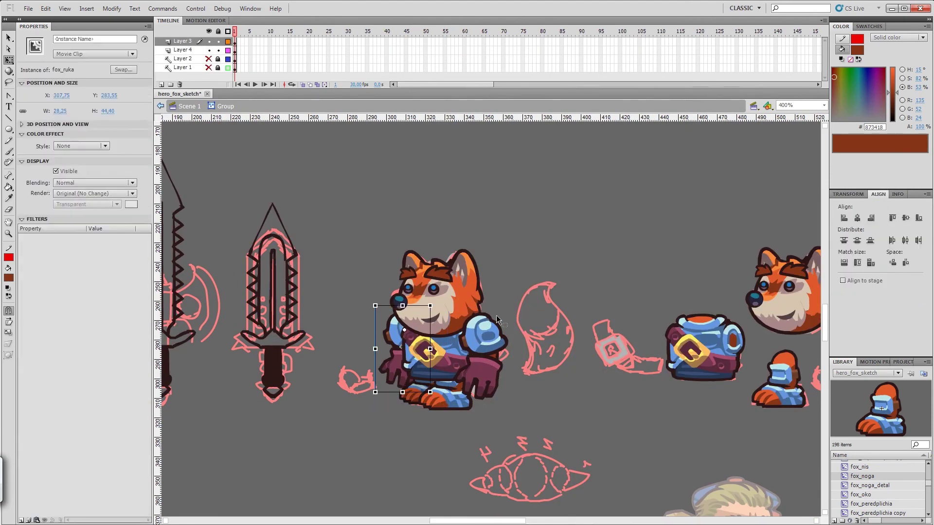
Slant the armour shape inside the torso's fox_tulub_bronia symbol and go back to the fox group.
{"action": "double_click", "coordinate": [440, 346]}
{"action": "double_click", "coordinate": [440, 346]}
{"action": "left_click", "coordinate": [440, 360]}
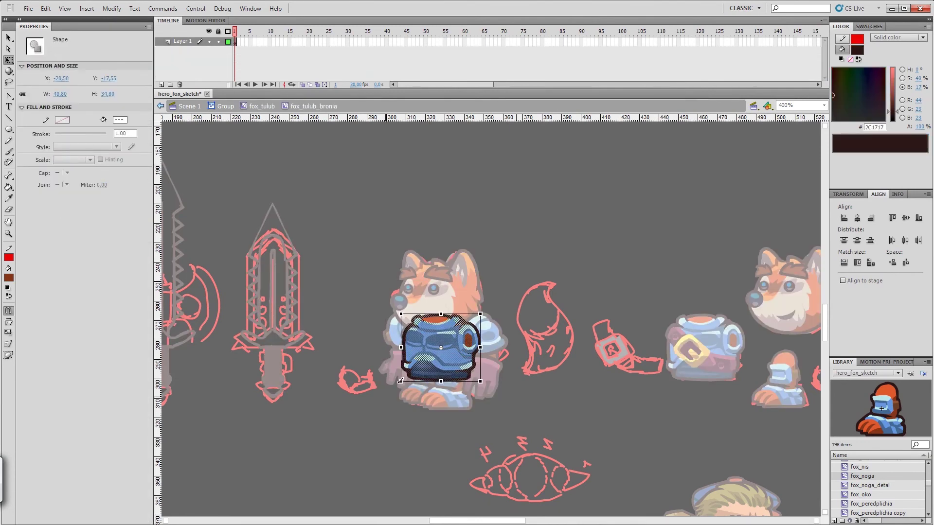
{"action": "double_click", "coordinate": [512, 372]}
{"action": "double_click", "coordinate": [512, 372]}
{"action": "double_click", "coordinate": [440, 346]}
{"action": "left_click", "coordinate": [440, 360]}
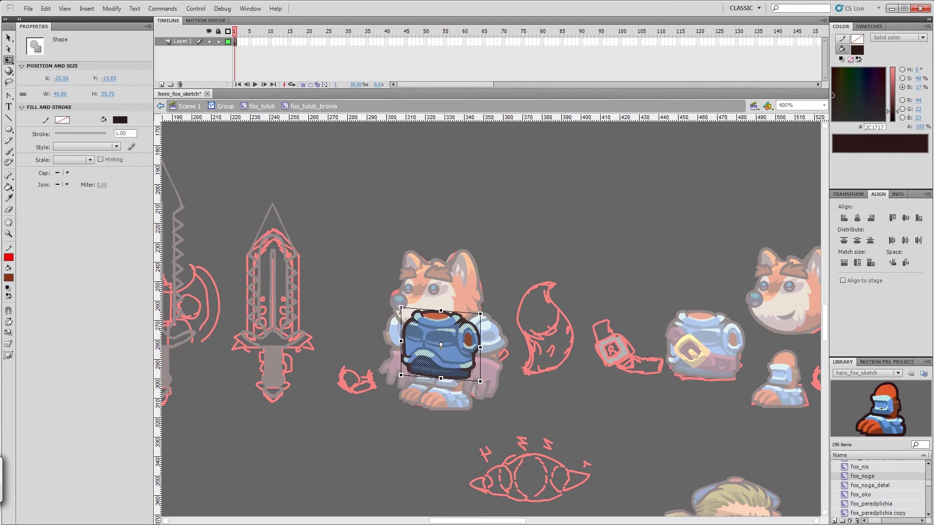
{"action": "double_click", "coordinate": [434, 313]}
{"action": "left_click", "coordinate": [434, 313]}
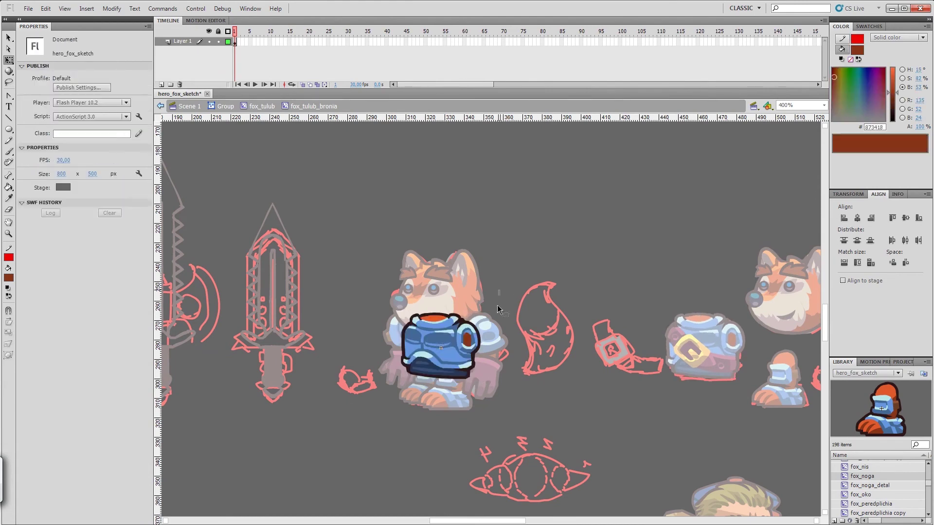
{"action": "double_click", "coordinate": [494, 319]}
{"action": "double_click", "coordinate": [494, 320]}
Nudge the fox's head vertically to seat it on the reshaped torso.
{"action": "key", "text": "Up"}
{"action": "key", "text": "Up"}
{"action": "key", "text": "Up"}
{"action": "key", "text": "Up"}
{"action": "key", "text": "Up"}
{"action": "key", "text": "Up"}
{"action": "key", "text": "Up"}
{"action": "key", "text": "Up"}
{"action": "key", "text": "Down"}
{"action": "key", "text": "Down"}
{"action": "key", "text": "Down"}
{"action": "key", "text": "Down"}
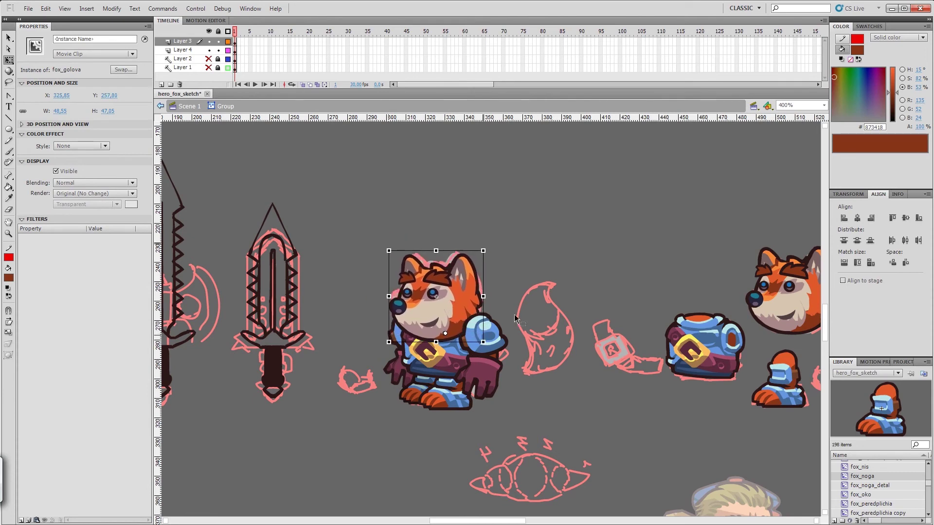
{"action": "left_click", "coordinate": [505, 382]}
Swap the symbol of the selected fox part and save the document.
{"action": "left_click", "coordinate": [509, 311]}
{"action": "left_click", "coordinate": [123, 69]}
{"action": "key", "text": "Return"}
{"action": "key", "text": "Return"}
{"action": "left_click", "coordinate": [28, 8]}
{"action": "left_click", "coordinate": [42, 87]}
{"action": "key", "text": "ctrl+1"}
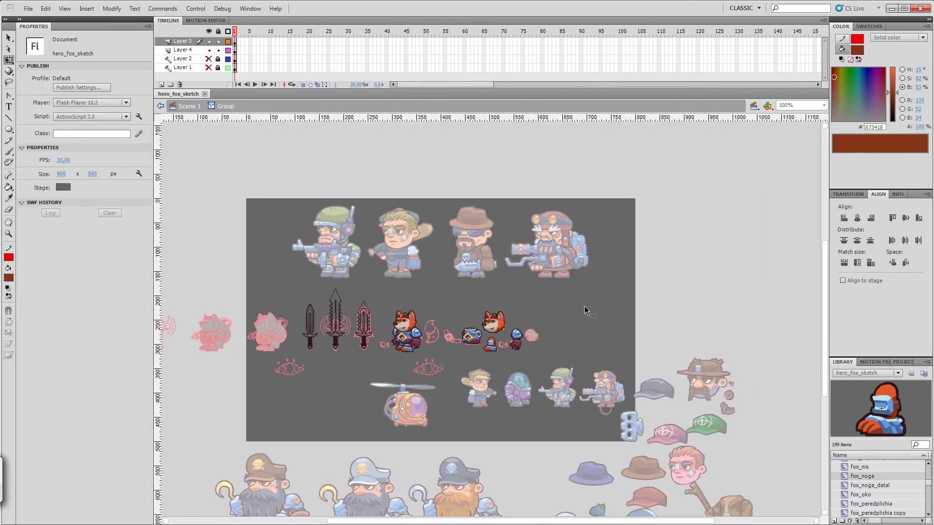
{"action": "double_click", "coordinate": [698, 309]}
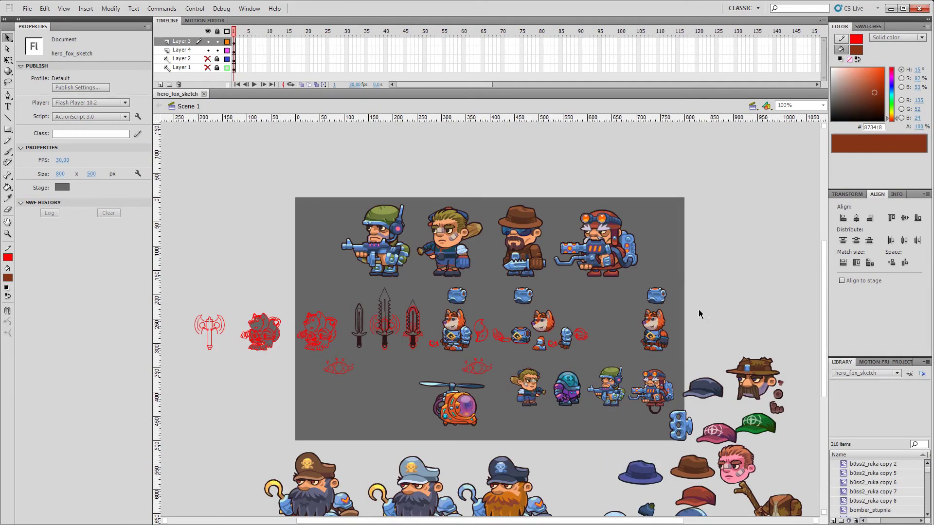
Examine the recoloured fox versions, the spare armour pieces and the separate body parts in the fox group.
{"action": "left_click_drag", "start_coordinate": [596, 316], "coordinate": [559, 317]}
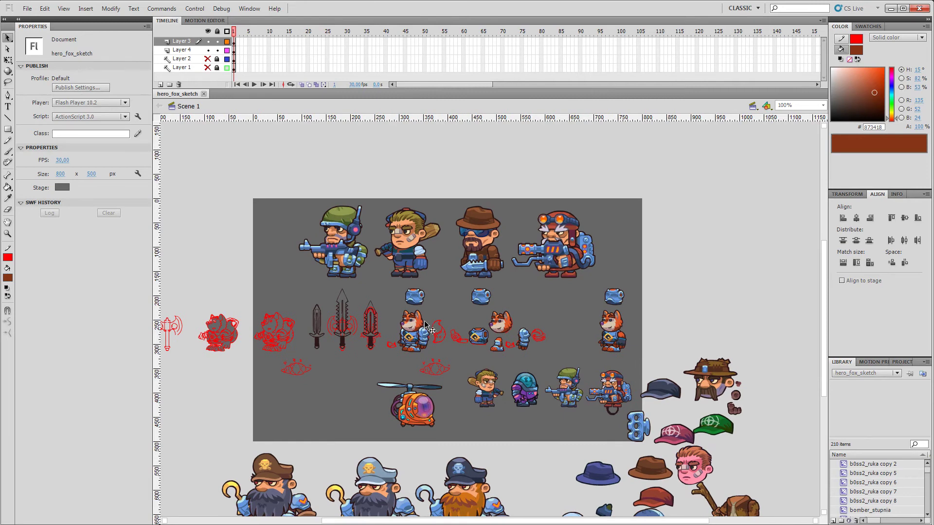
{"action": "scroll", "coordinate": [424, 325], "scroll_direction": "up", "scroll_amount": 1}
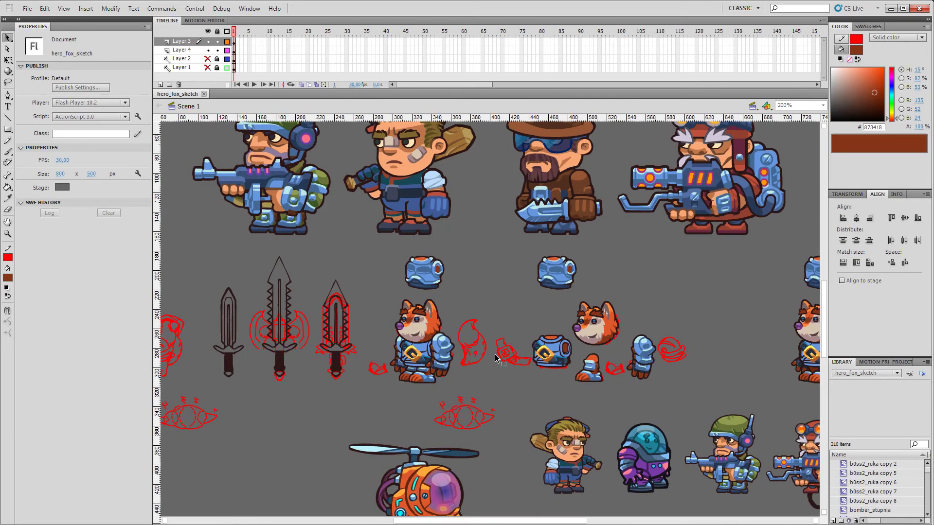
{"action": "left_click_drag", "start_coordinate": [469, 377], "coordinate": [447, 354]}
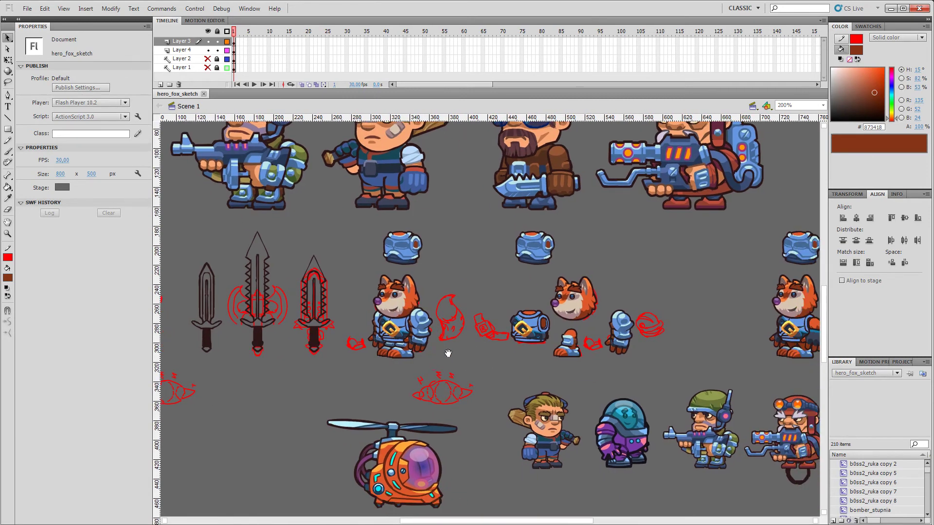
{"action": "double_click", "coordinate": [402, 295]}
{"action": "left_click_drag", "start_coordinate": [508, 349], "coordinate": [437, 316]}
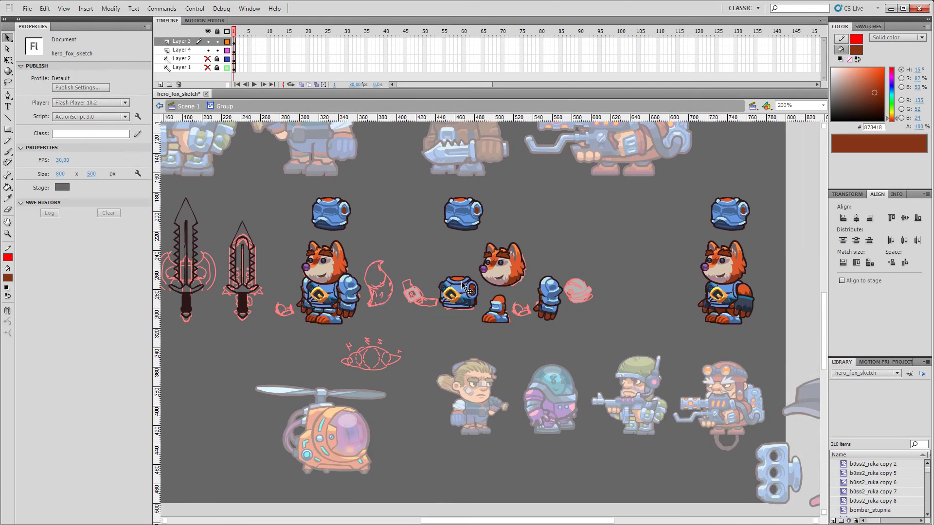
{"action": "left_click_drag", "start_coordinate": [454, 300], "coordinate": [462, 290]}
{"action": "left_click_drag", "start_coordinate": [273, 339], "coordinate": [377, 348]}
{"action": "left_click_drag", "start_coordinate": [301, 249], "coordinate": [336, 263]}
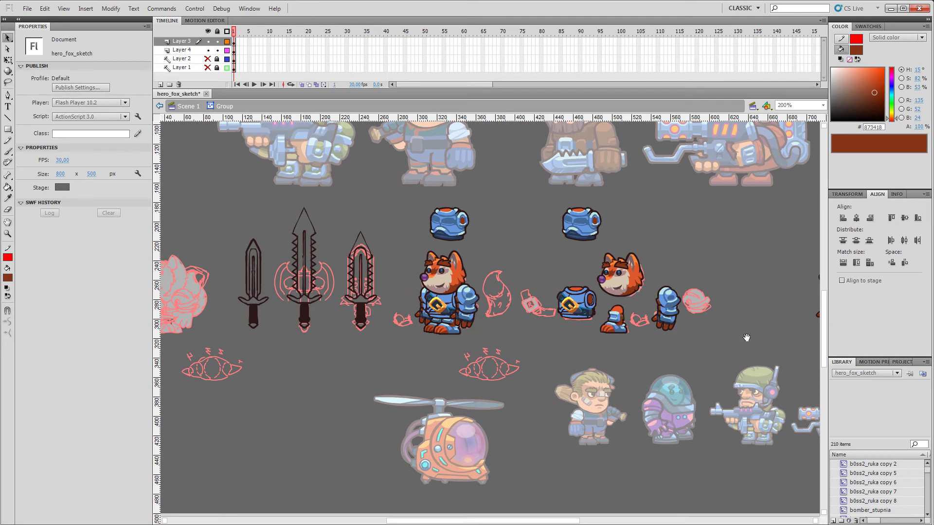
{"action": "left_click_drag", "start_coordinate": [745, 336], "coordinate": [421, 338]}
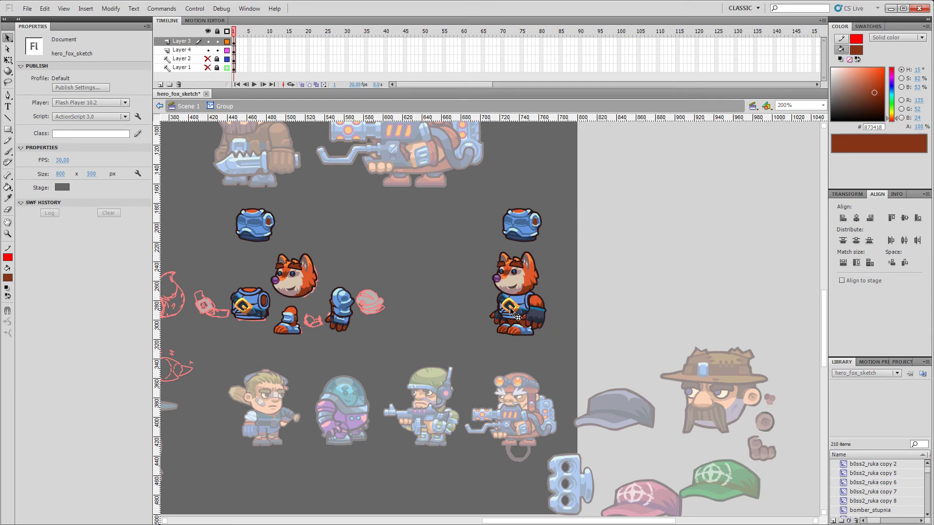
Examine the fox versions, the sword sketches and the spare armour pieces laid out across the fox group.
{"action": "left_click_drag", "start_coordinate": [390, 302], "coordinate": [578, 308]}
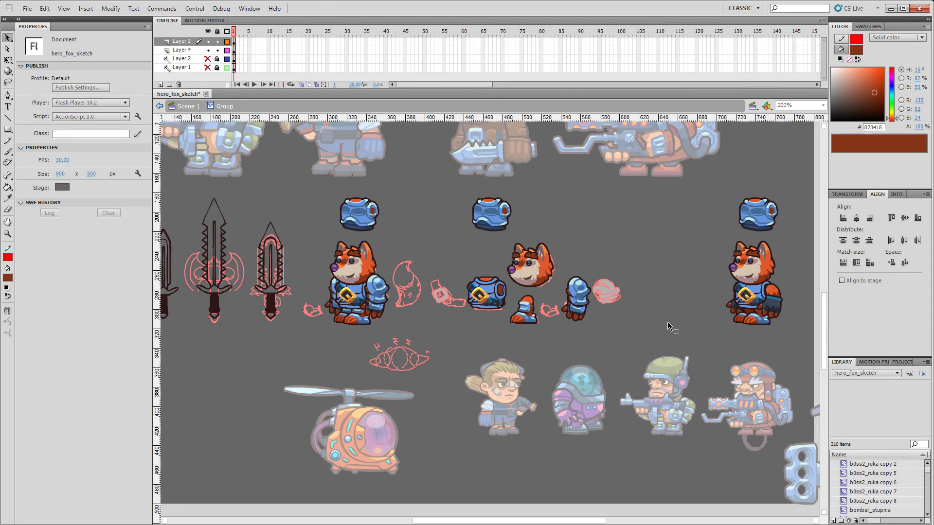
{"action": "left_click_drag", "start_coordinate": [730, 362], "coordinate": [698, 362]}
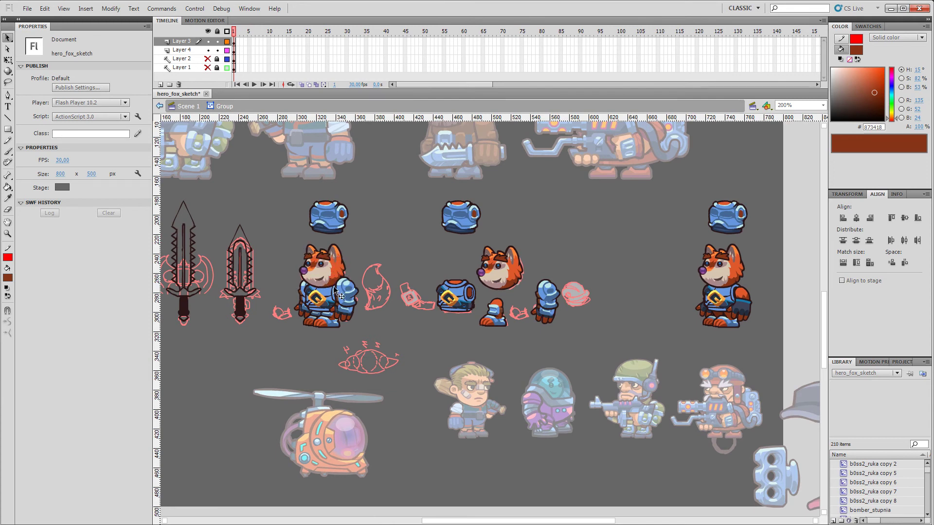
{"action": "left_click_drag", "start_coordinate": [270, 360], "coordinate": [319, 360]}
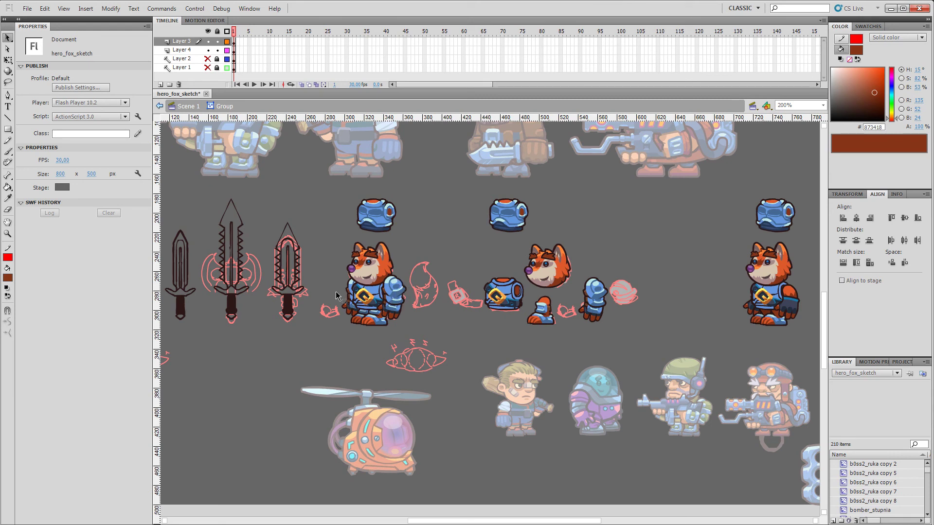
{"action": "left_click_drag", "start_coordinate": [308, 208], "coordinate": [263, 345]}
{"action": "left_click_drag", "start_coordinate": [330, 333], "coordinate": [283, 348]}
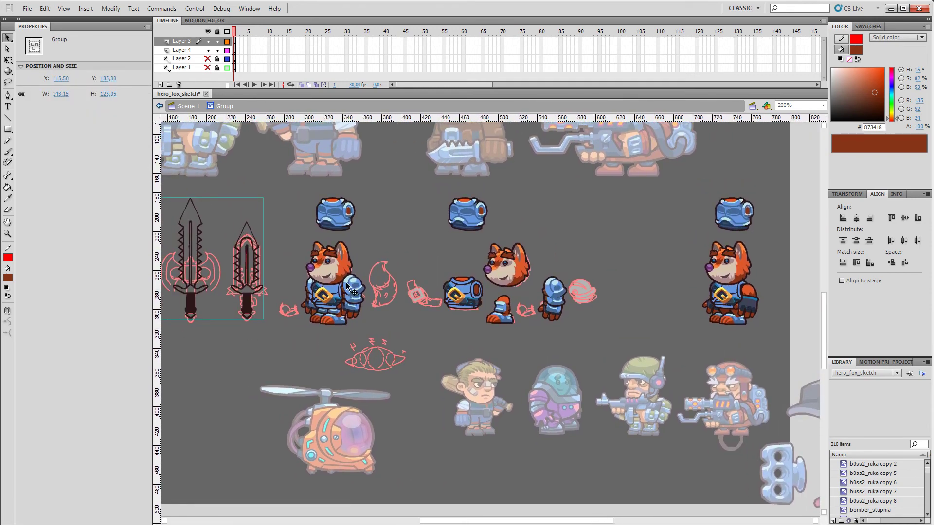
{"action": "scroll", "coordinate": [357, 260], "scroll_direction": "left", "scroll_amount": 2}
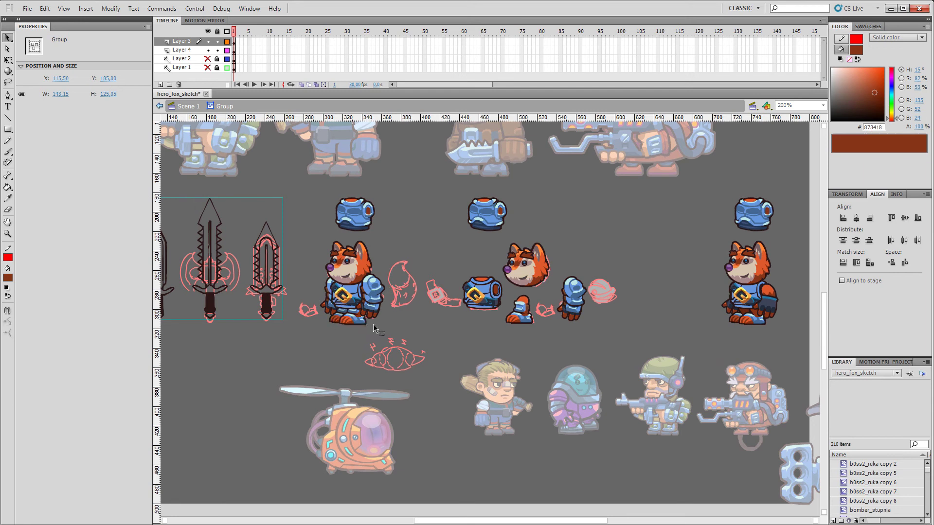
{"action": "left_click_drag", "start_coordinate": [336, 375], "coordinate": [533, 388]}
{"action": "left_click_drag", "start_coordinate": [424, 415], "coordinate": [528, 420]}
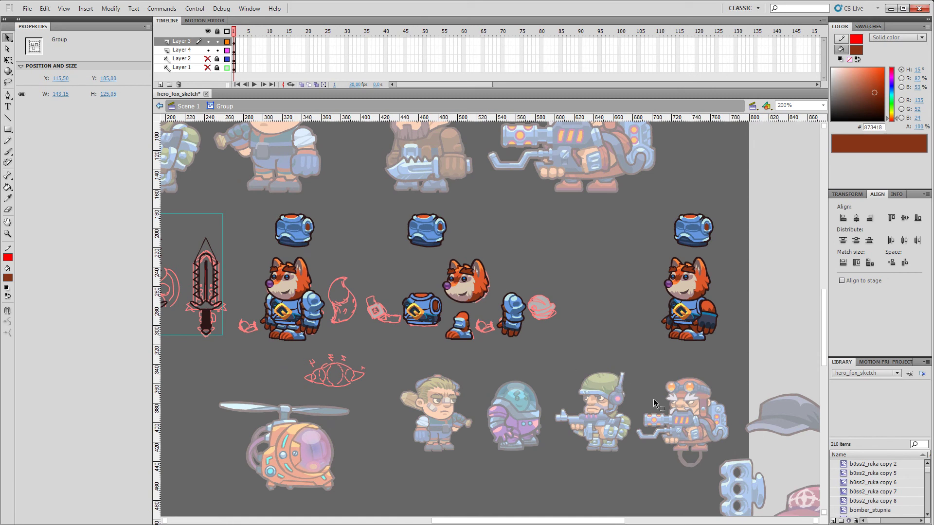
{"action": "left_click_drag", "start_coordinate": [657, 407], "coordinate": [658, 380]}
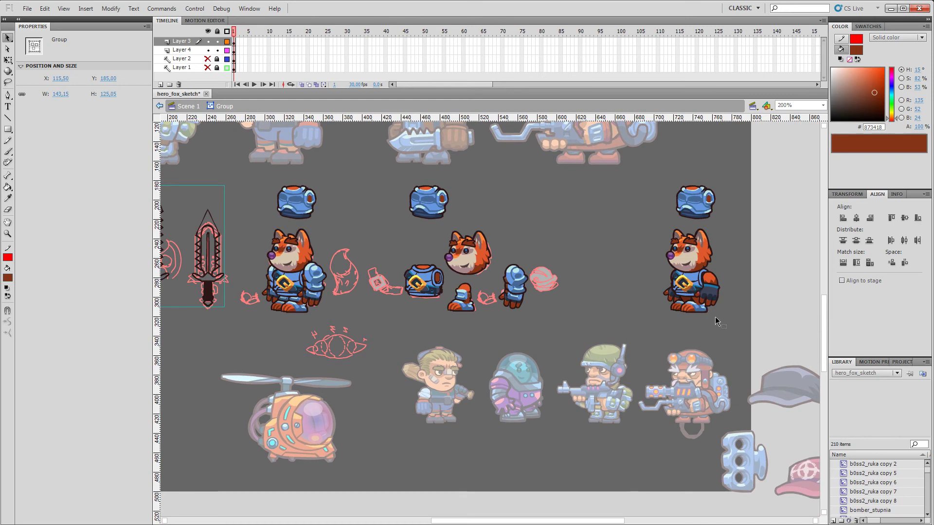
Compare the fox versions with the small reference characters below them and the large reference characters above.
{"action": "left_click_drag", "start_coordinate": [340, 319], "coordinate": [576, 367]}
{"action": "left_click_drag", "start_coordinate": [243, 349], "coordinate": [419, 331]}
{"action": "left_click_drag", "start_coordinate": [589, 383], "coordinate": [285, 295]}
{"action": "left_click_drag", "start_coordinate": [583, 299], "coordinate": [374, 302]}
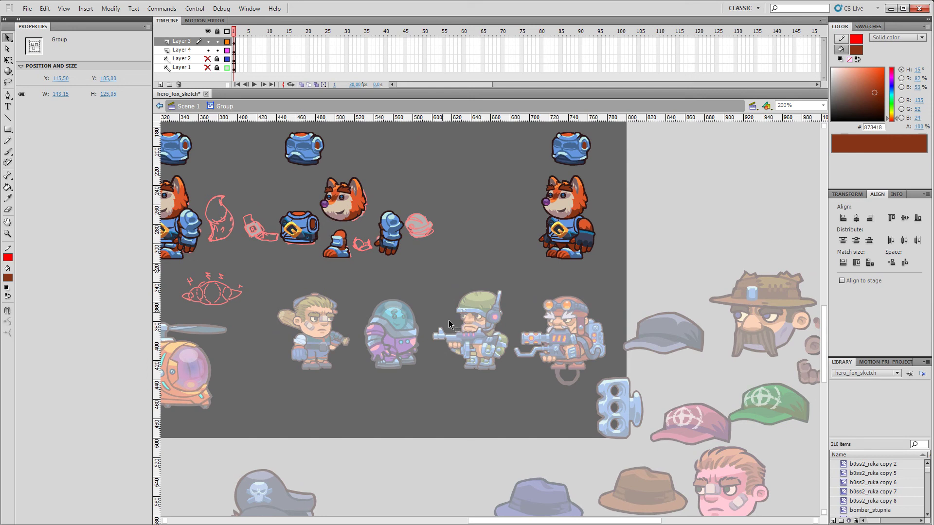
{"action": "left_click_drag", "start_coordinate": [418, 270], "coordinate": [612, 390]}
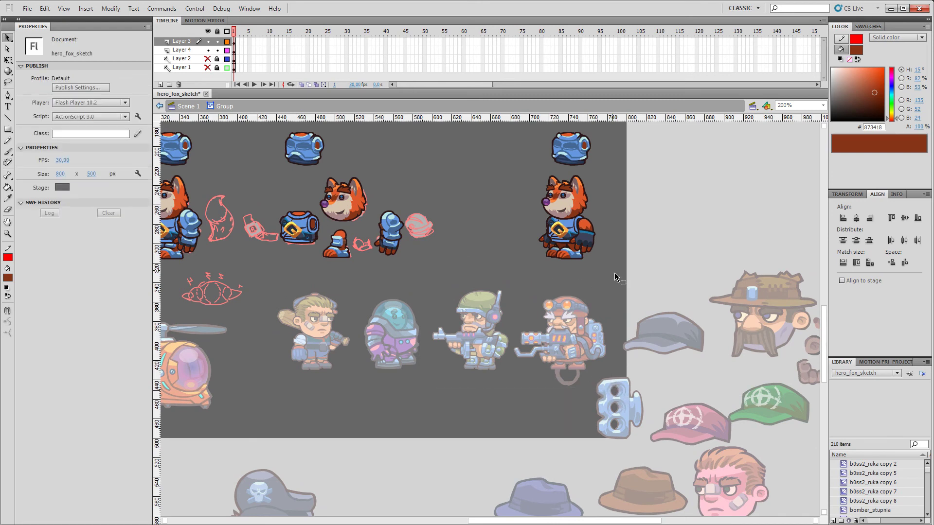
{"action": "left_click_drag", "start_coordinate": [607, 270], "coordinate": [422, 388]}
{"action": "left_click_drag", "start_coordinate": [463, 229], "coordinate": [504, 253]}
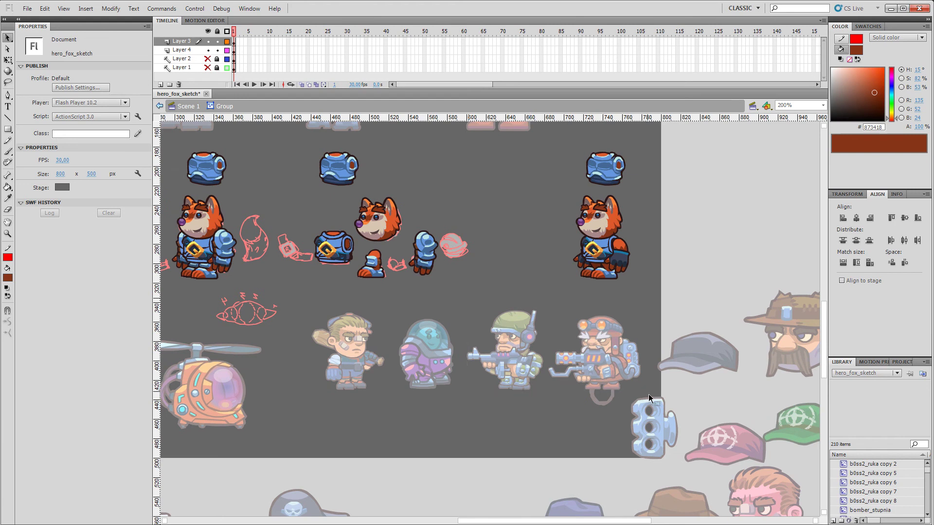
{"action": "left_click_drag", "start_coordinate": [305, 298], "coordinate": [388, 420]}
{"action": "left_click_drag", "start_coordinate": [459, 308], "coordinate": [398, 405]}
{"action": "scroll", "coordinate": [531, 381], "scroll_direction": "up", "scroll_amount": 5}
{"action": "left_click_drag", "start_coordinate": [444, 357], "coordinate": [493, 335]}
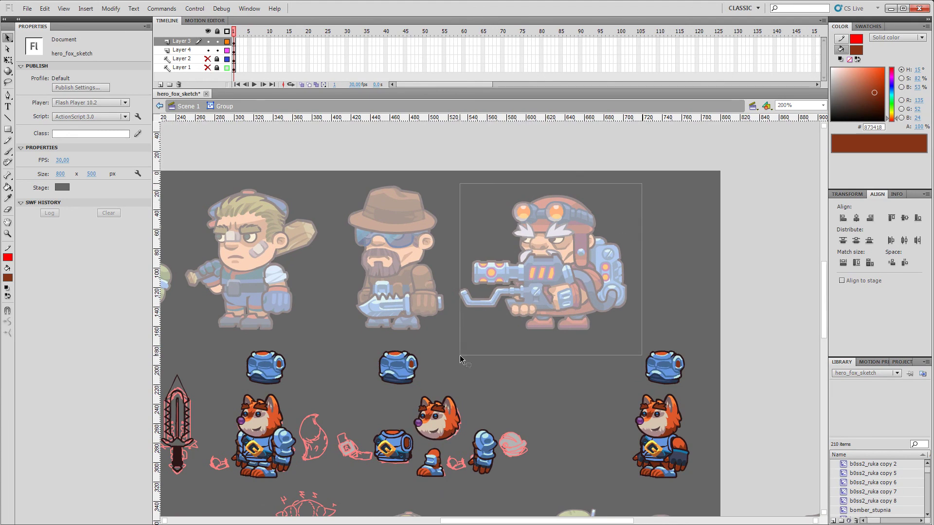
{"action": "left_click_drag", "start_coordinate": [480, 388], "coordinate": [631, 305]}
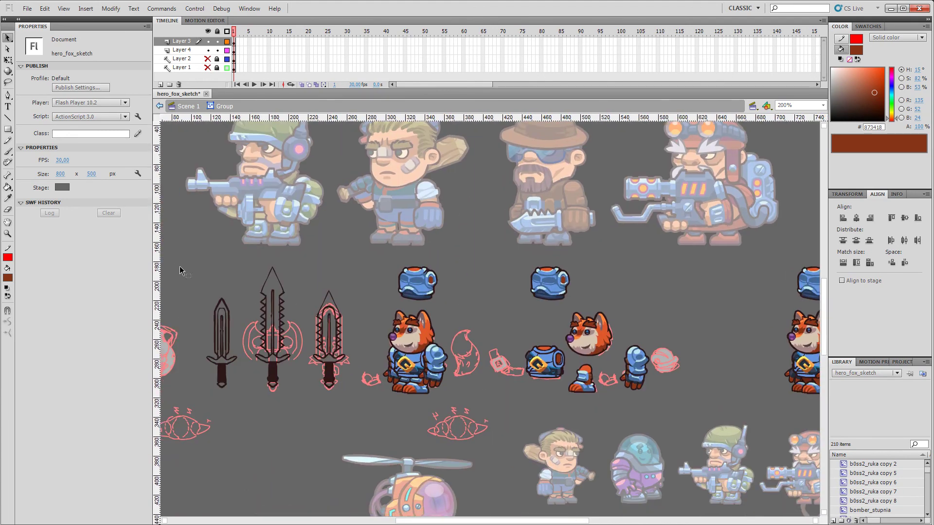
Review the sword sketches, the assembled fox's head and the separate fox parts against the surrounding reference characters.
{"action": "left_click", "coordinate": [329, 386]}
{"action": "left_click_drag", "start_coordinate": [319, 417], "coordinate": [212, 375]}
{"action": "left_click_drag", "start_coordinate": [278, 389], "coordinate": [344, 392]}
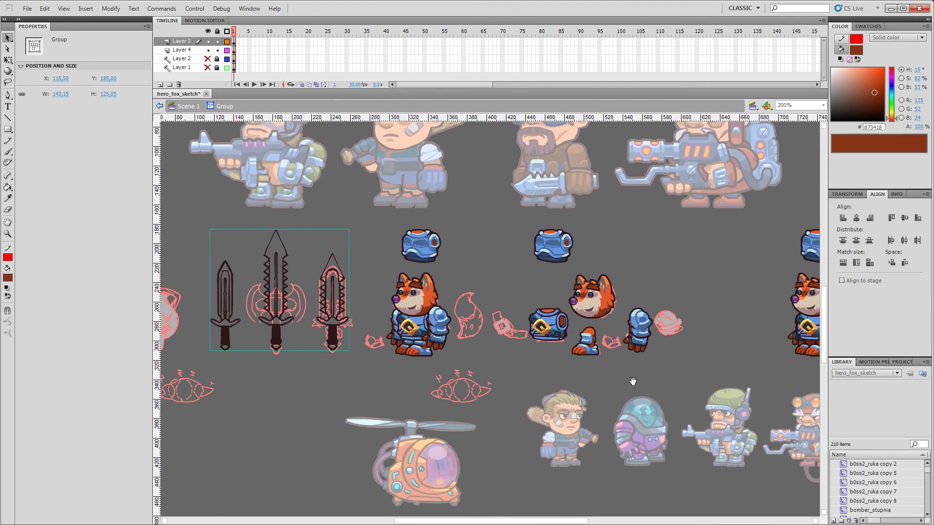
{"action": "left_click_drag", "start_coordinate": [640, 381], "coordinate": [471, 391]}
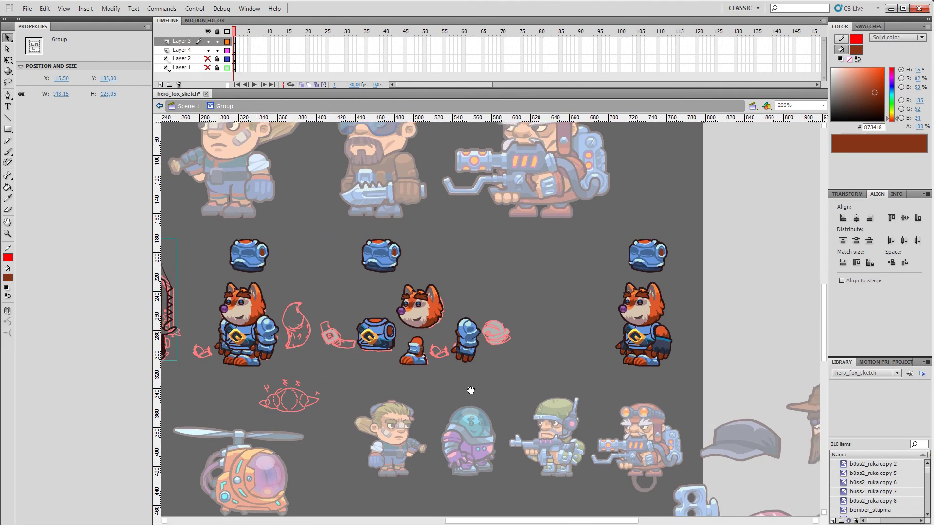
{"action": "left_click_drag", "start_coordinate": [545, 359], "coordinate": [609, 377]}
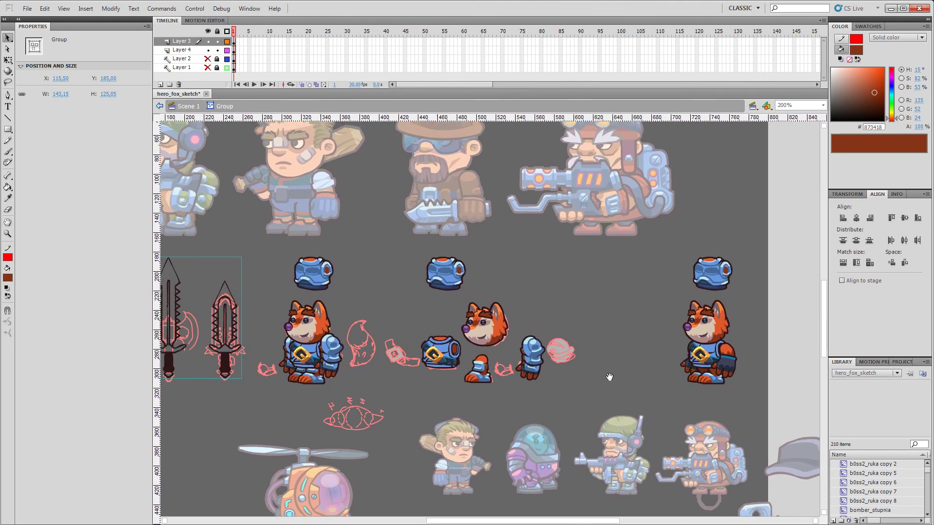
{"action": "left_click", "coordinate": [316, 335]}
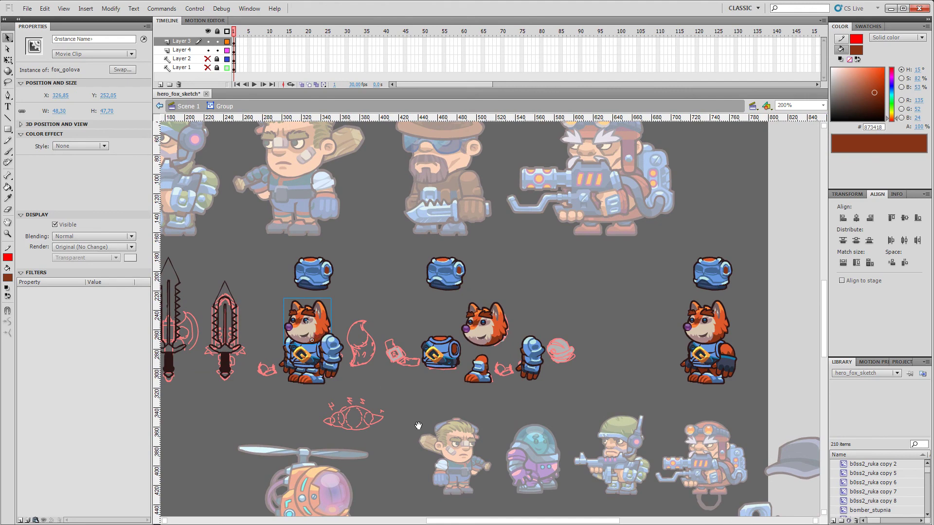
{"action": "scroll", "coordinate": [415, 413], "scroll_direction": "down", "scroll_amount": 3}
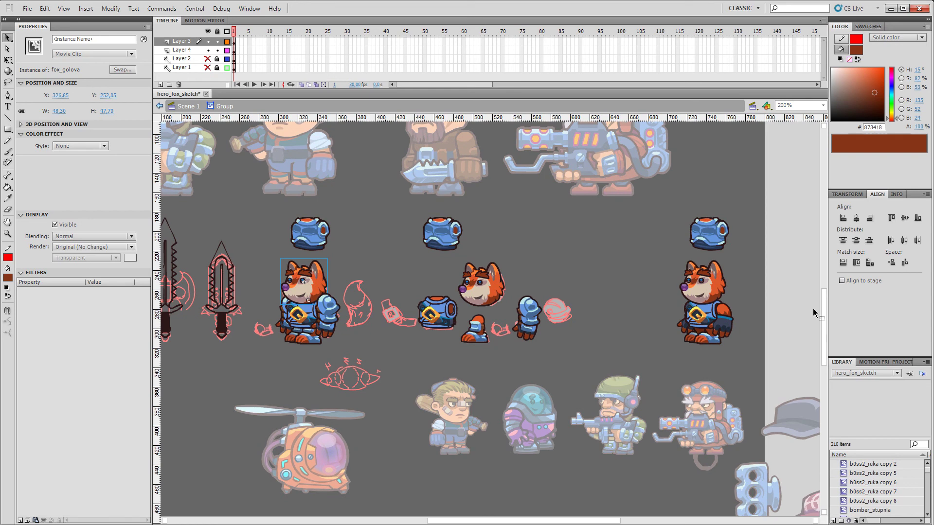
{"action": "left_click", "coordinate": [378, 311]}
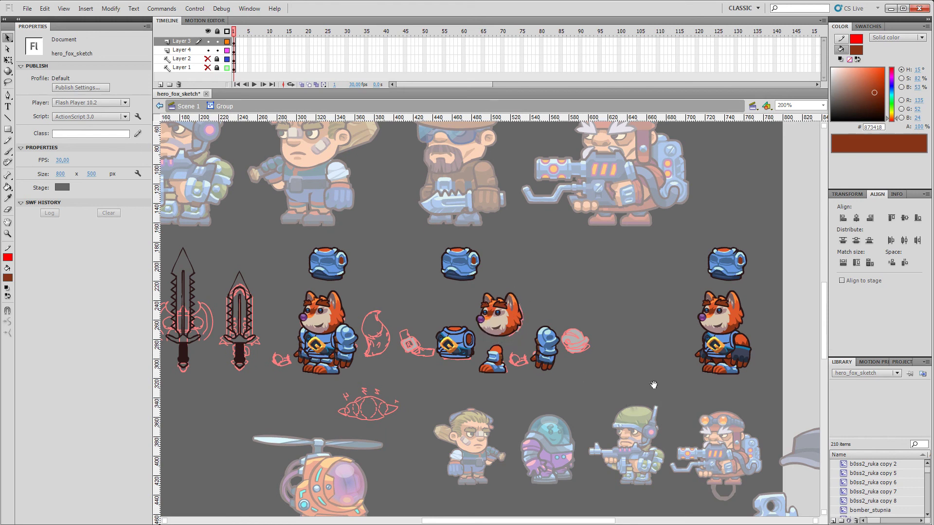
{"action": "left_click_drag", "start_coordinate": [654, 384], "coordinate": [630, 349]}
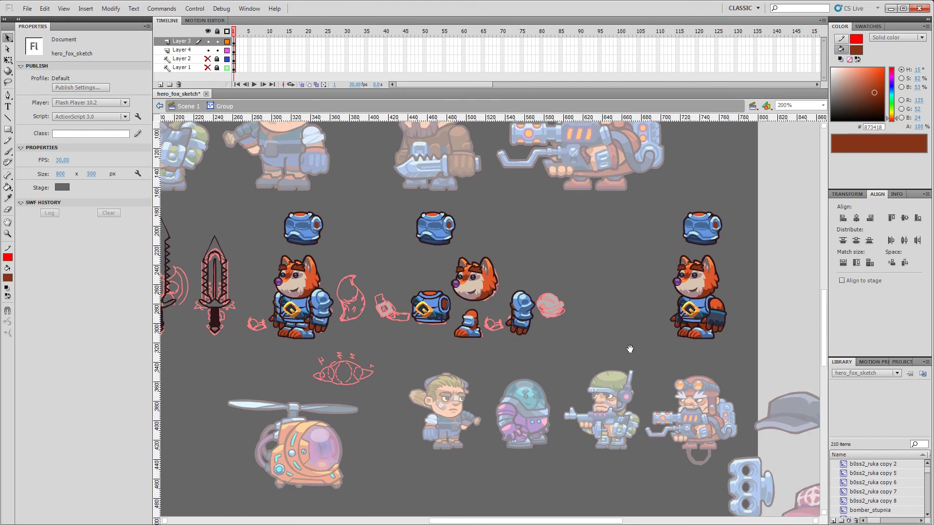
Open the red sketch group and draw an unfilled red circle about 40.5 px wide over the separate fox head.
{"action": "double_click", "coordinate": [570, 302]}
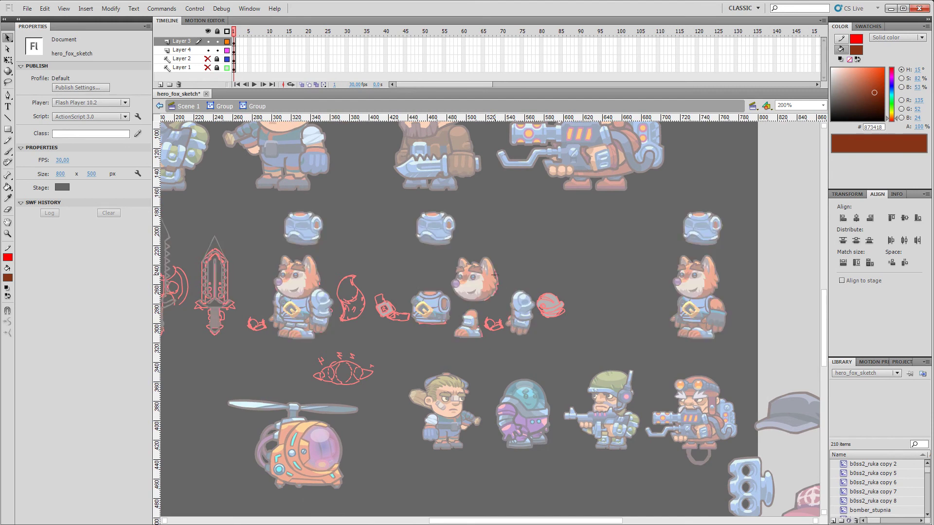
{"action": "key", "text": "o"}
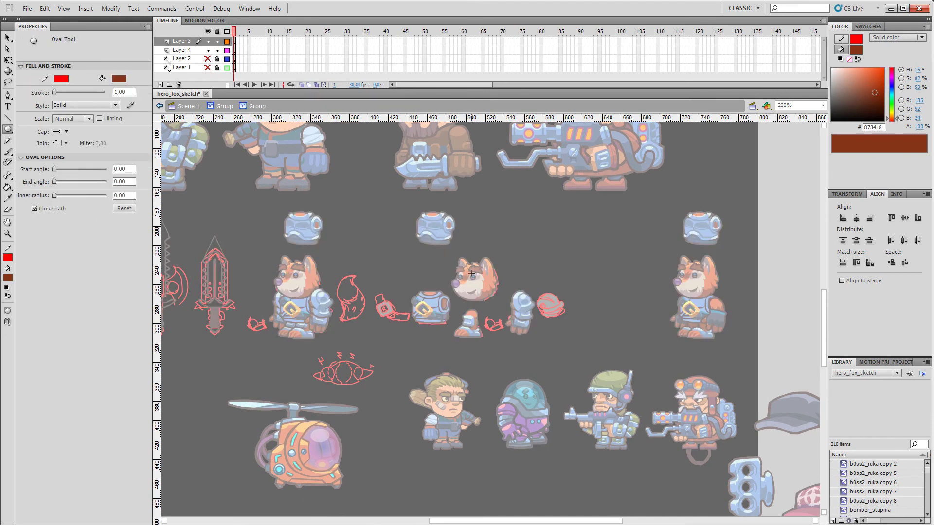
{"action": "left_click_drag", "start_coordinate": [471, 282], "coordinate": [499, 311]}
{"action": "key", "text": "ctrl+z"}
{"action": "left_click_drag", "start_coordinate": [458, 266], "coordinate": [499, 307]}
{"action": "key", "text": "v"}
{"action": "left_click", "coordinate": [477, 292]}
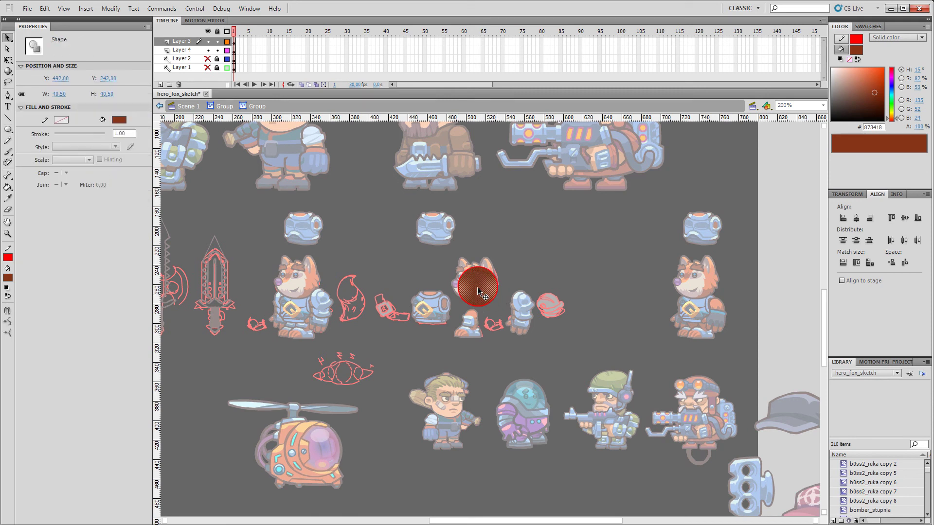
{"action": "key", "text": "ctrl+z"}
{"action": "key", "text": "ctrl+z"}
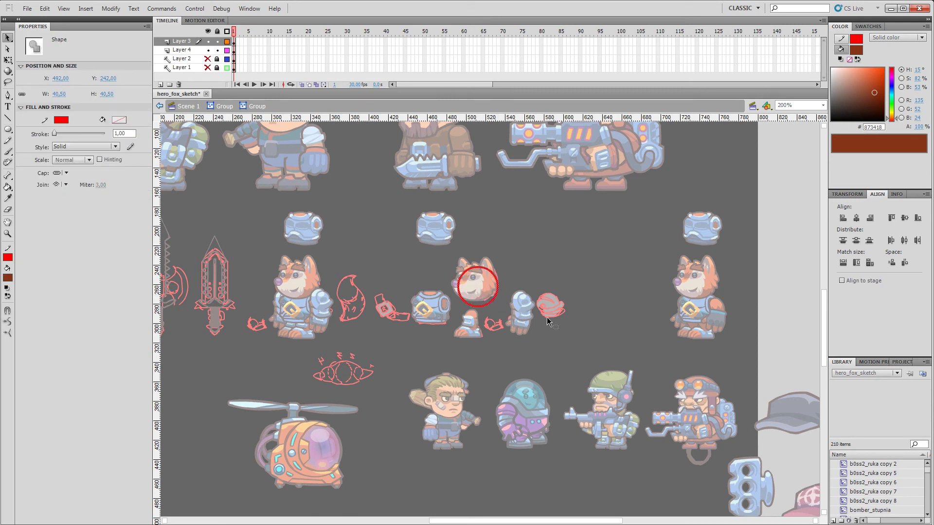
Use the circle outline to compare the fox head's size with the small helmeted rifle soldier's head, and delete the circle.
{"action": "key", "text": "Up"}
{"action": "key", "text": "Up"}
{"action": "key", "text": "Up"}
{"action": "key", "text": "Up"}
{"action": "key", "text": "Up"}
{"action": "key", "text": "Left"}
{"action": "key", "text": "Left"}
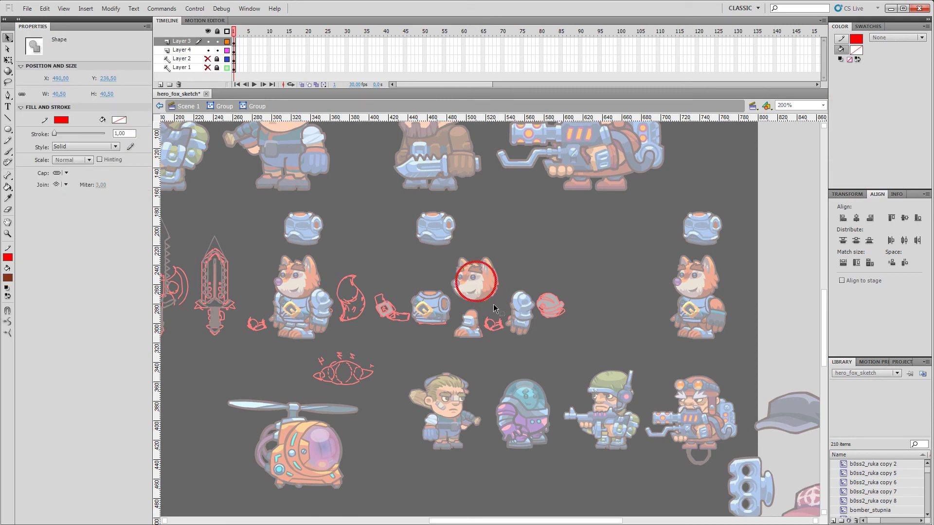
{"action": "left_click_drag", "start_coordinate": [491, 301], "coordinate": [618, 410]}
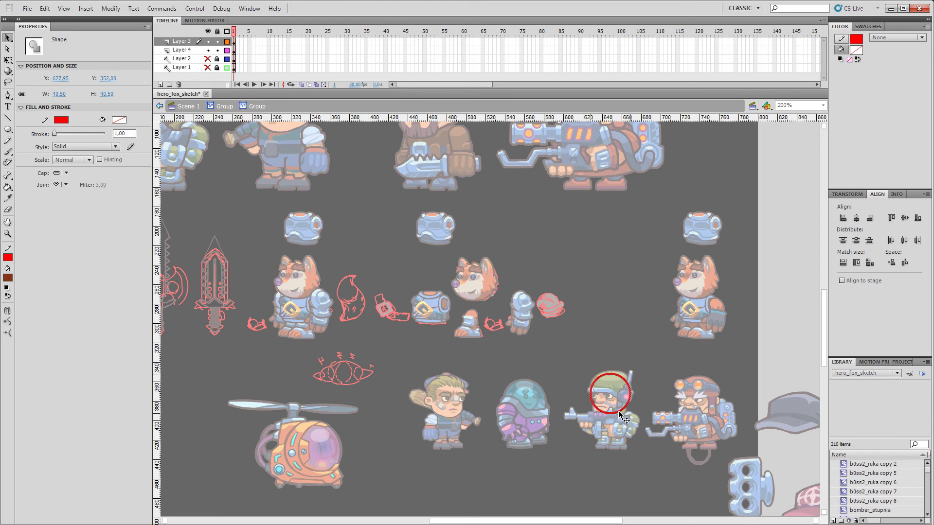
{"action": "key", "text": "Delete"}
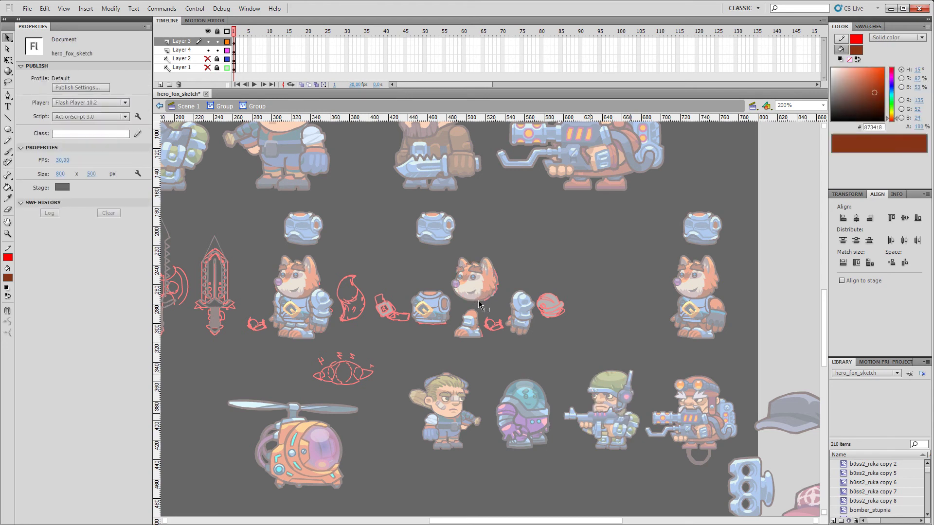